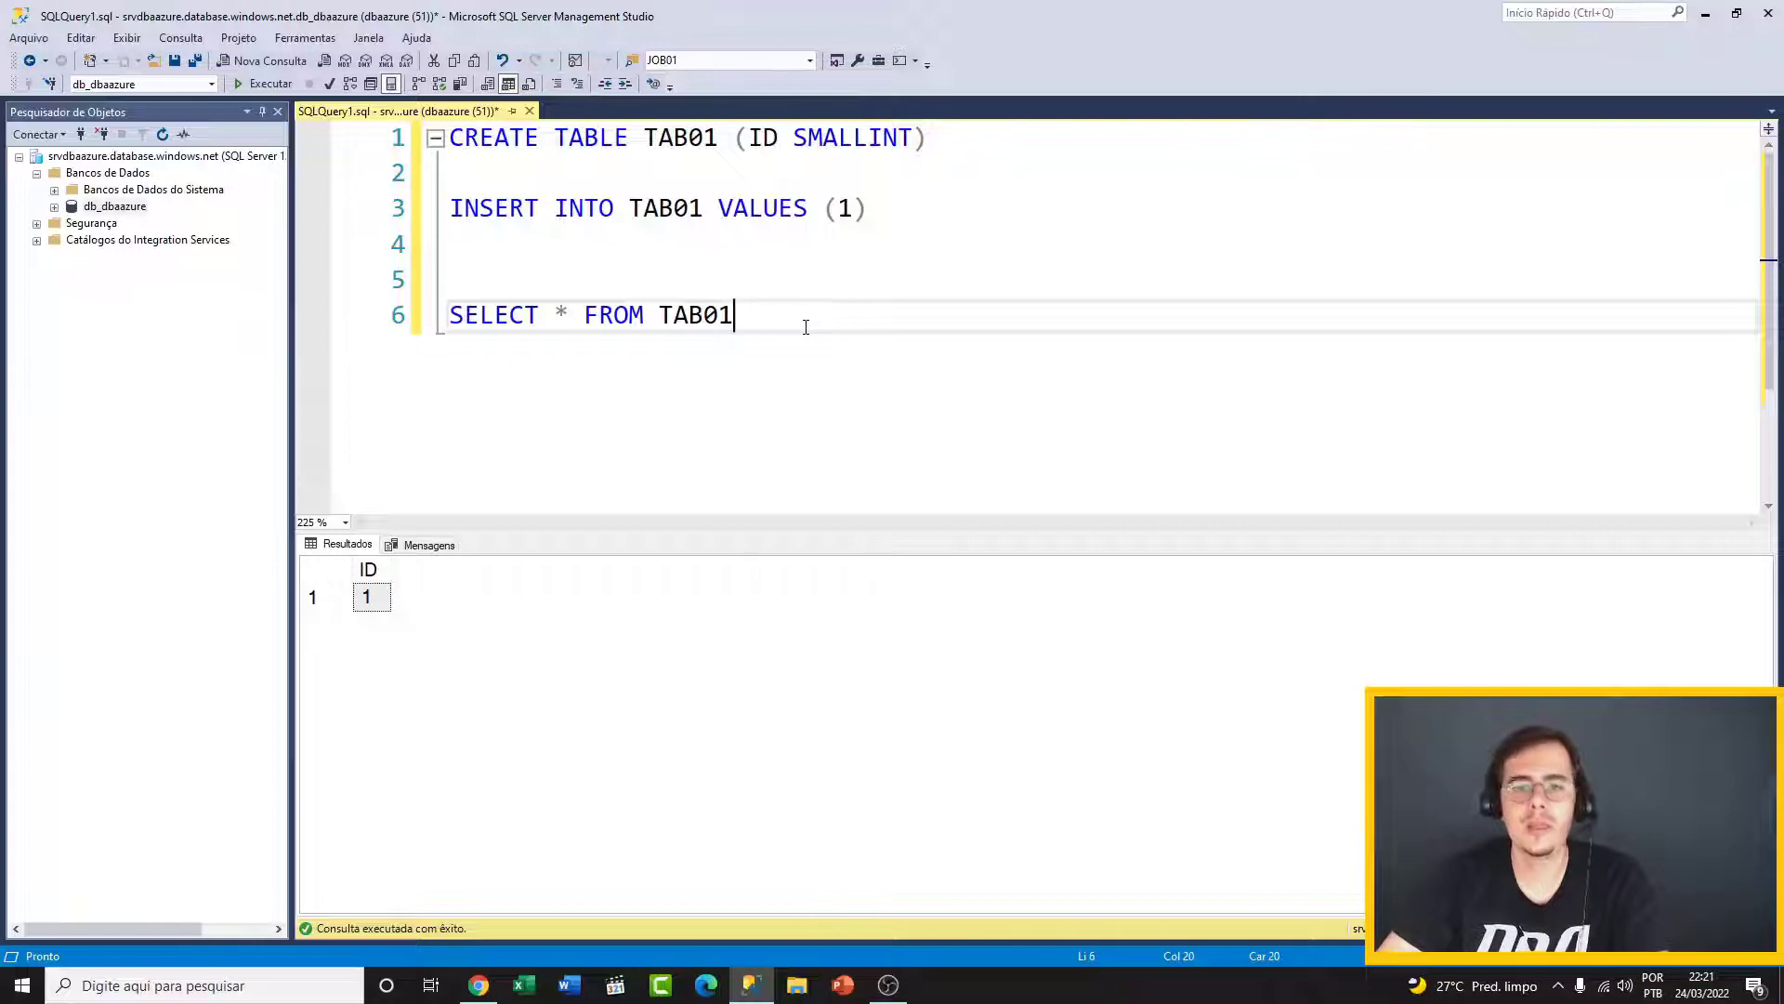
# - Add four blank lines below the SELECT statement on TAB01 in the query
pyautogui.press('Return')
pyautogui.press('Return')
pyautogui.press('Return')
pyautogui.press('Return')
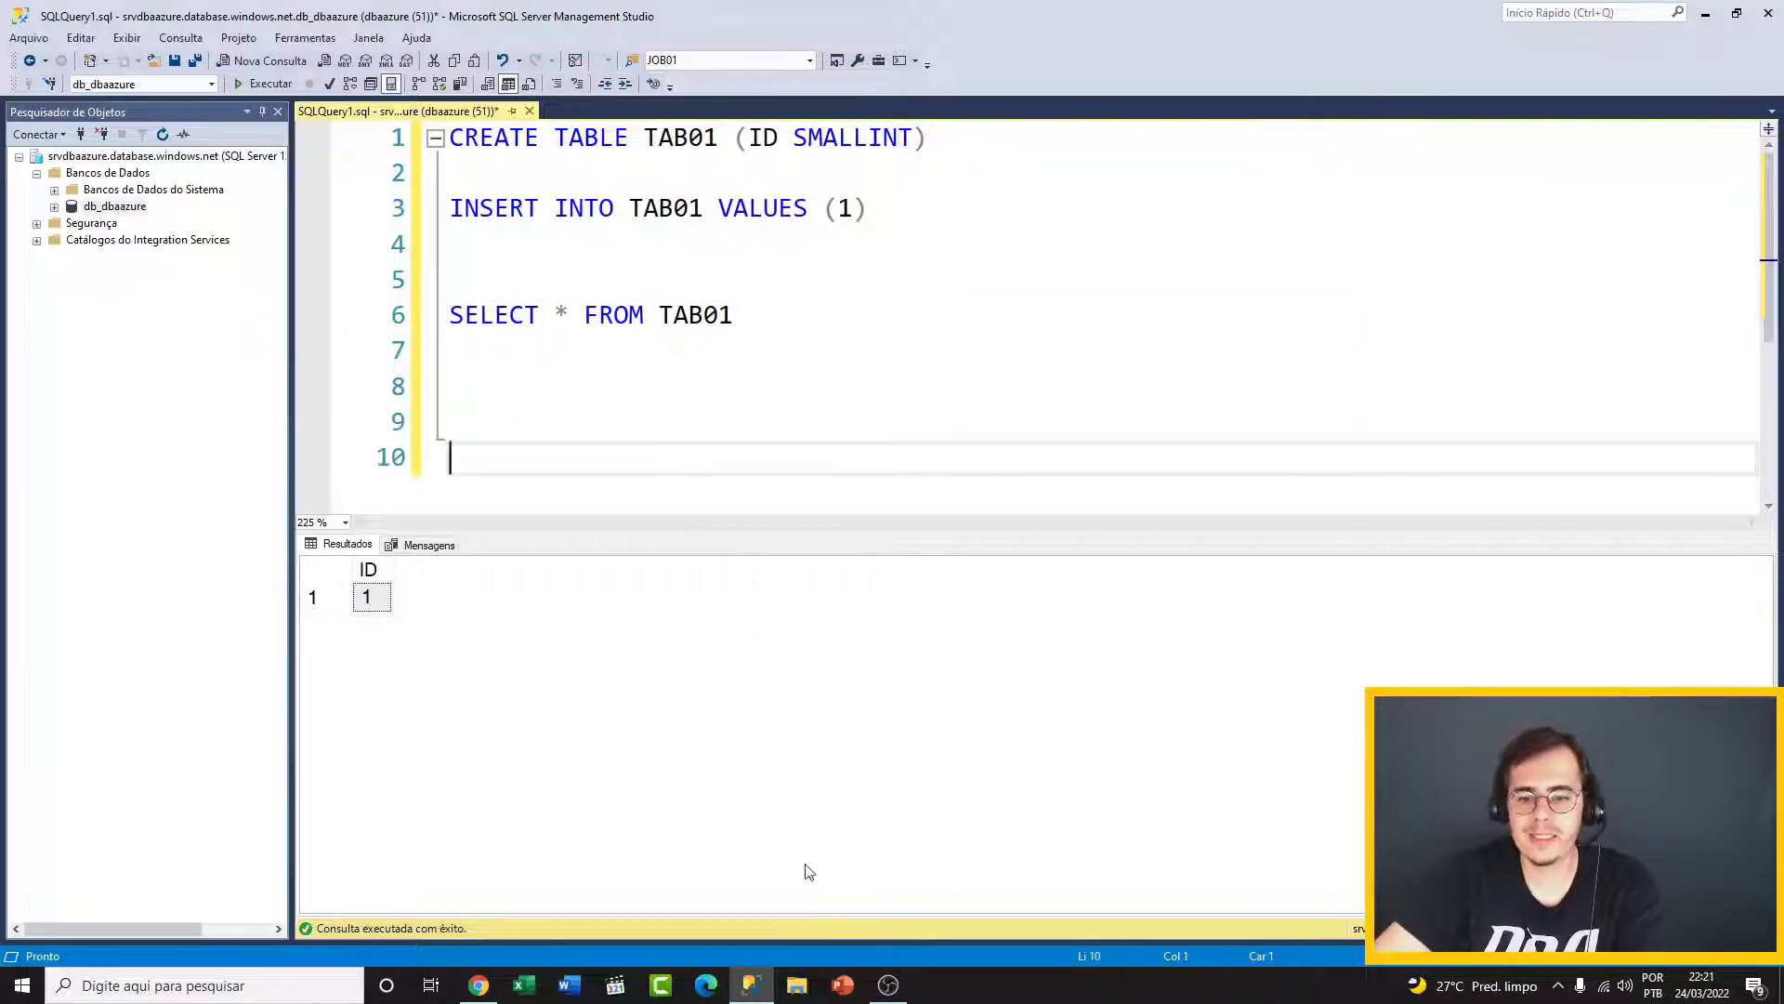
# - Switch to the Azure portal in the browser and start creating an Azure virtual machine from the virtual machines list
pyautogui.click(758, 990)
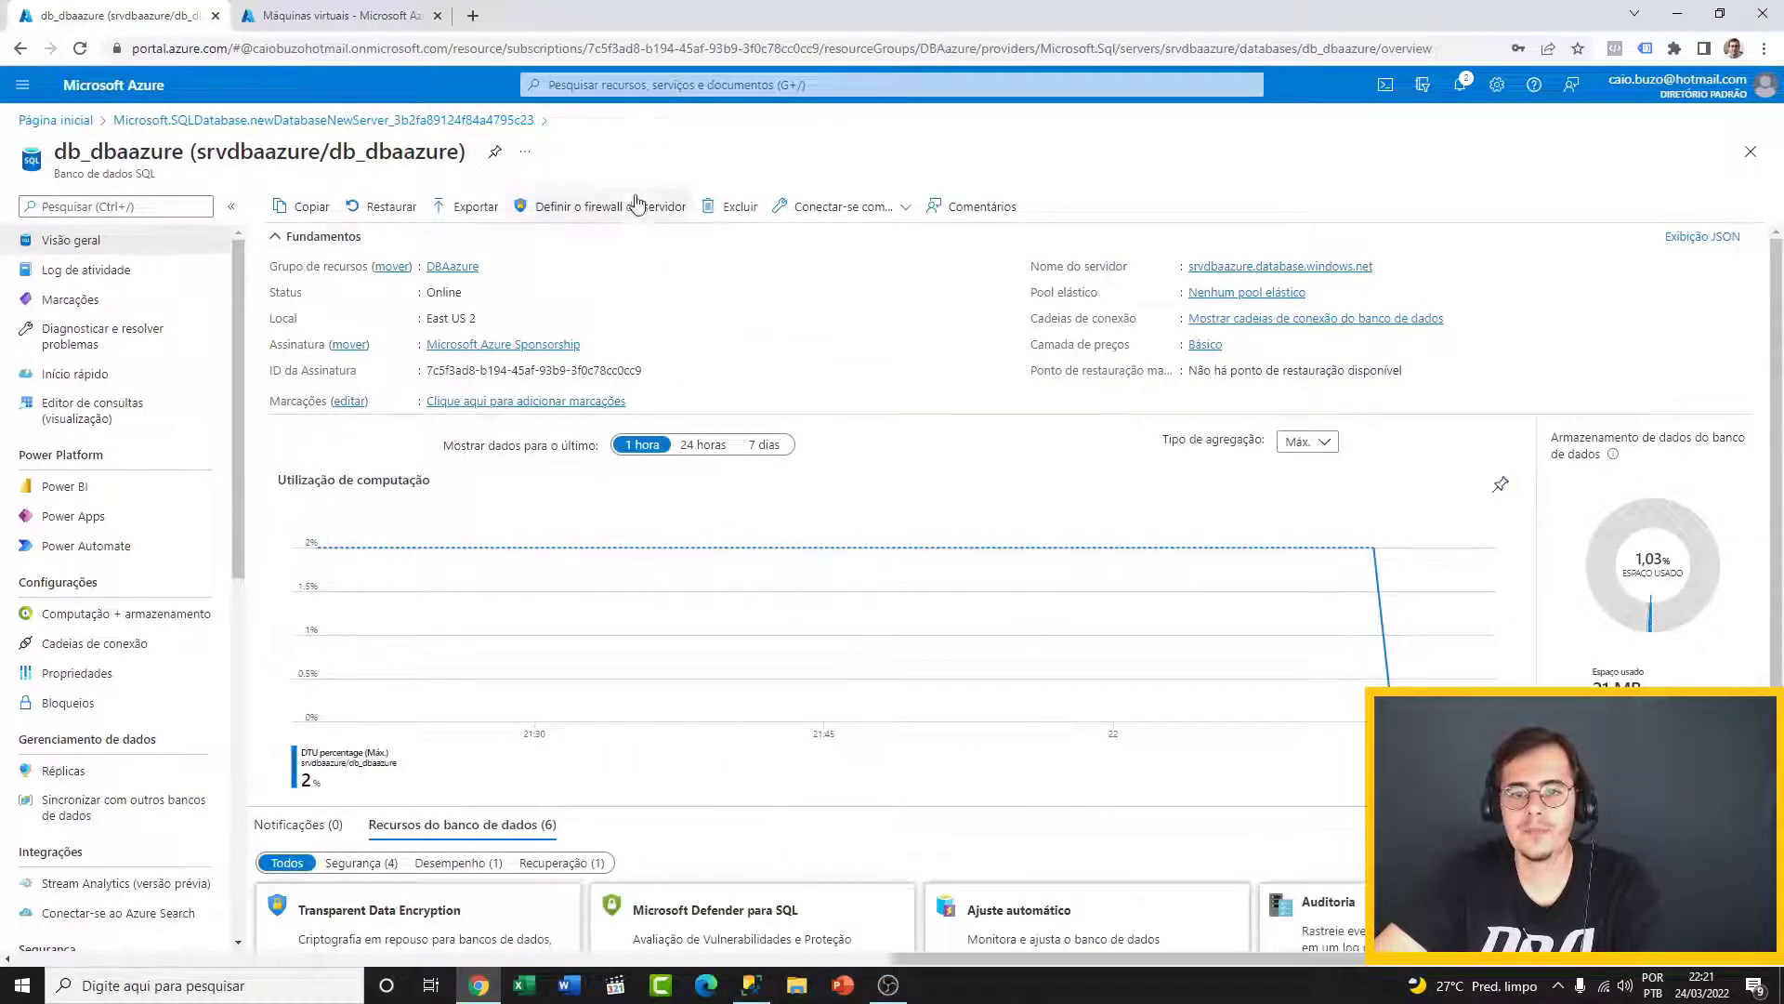
pyautogui.click(342, 20)
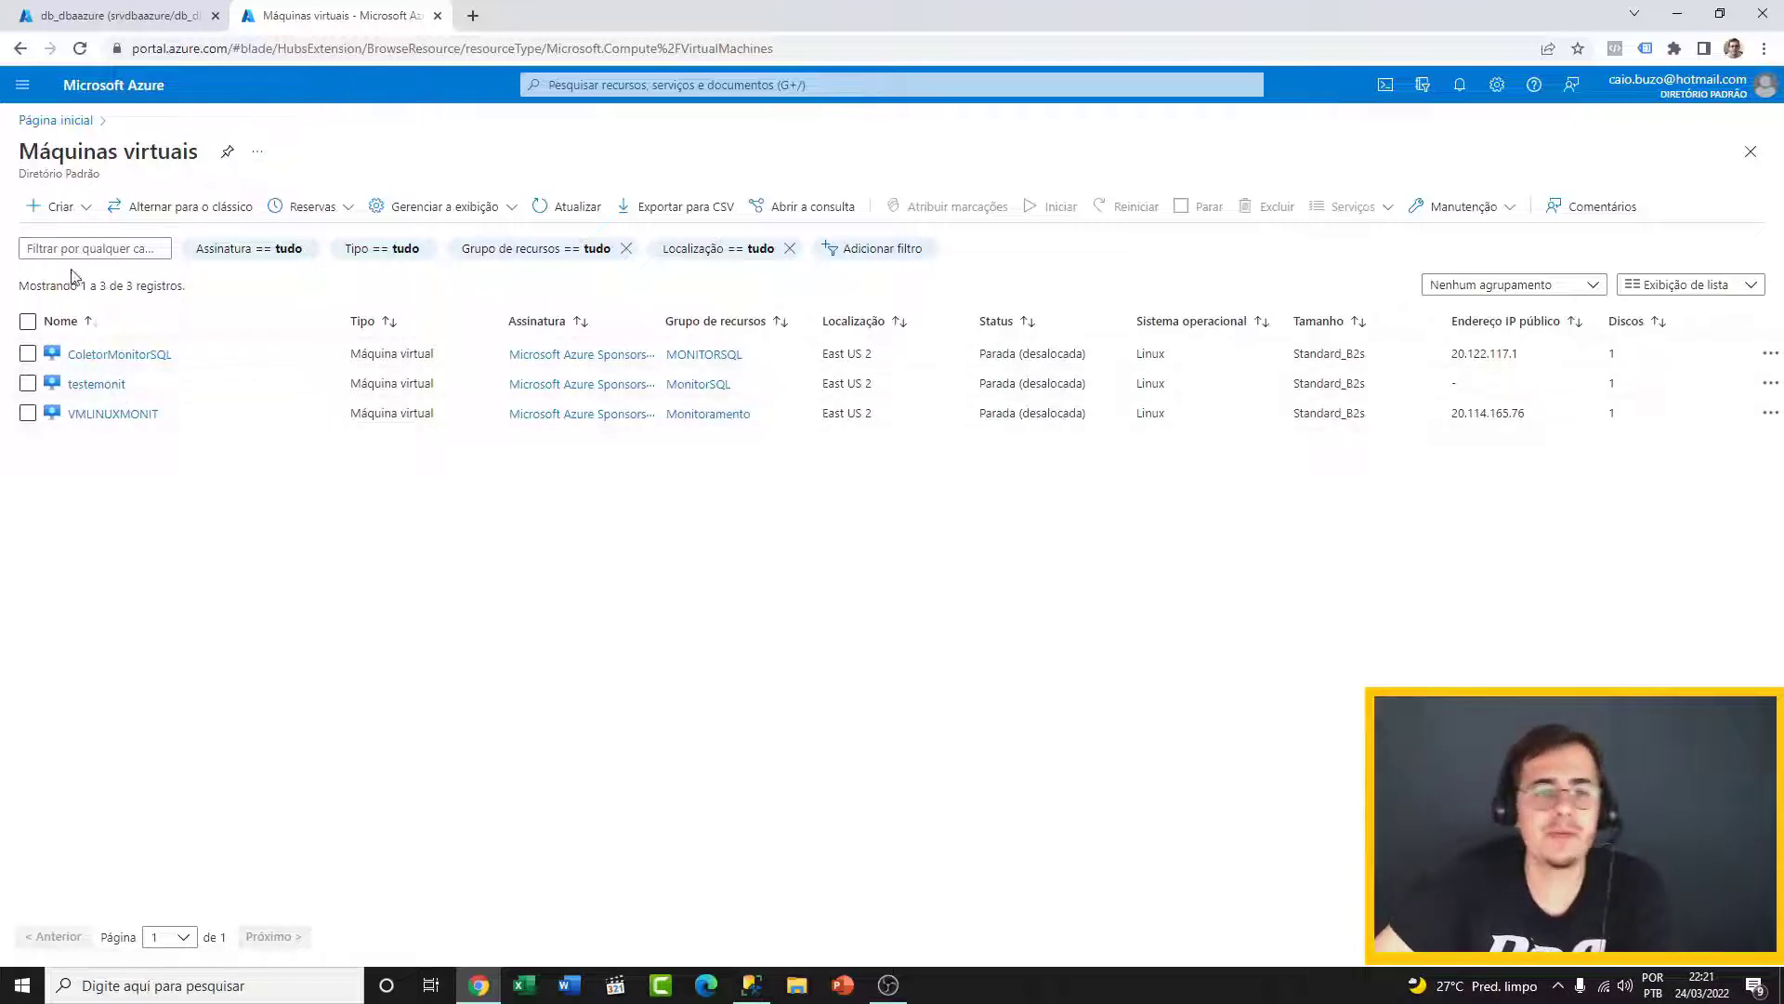
pyautogui.click(79, 206)
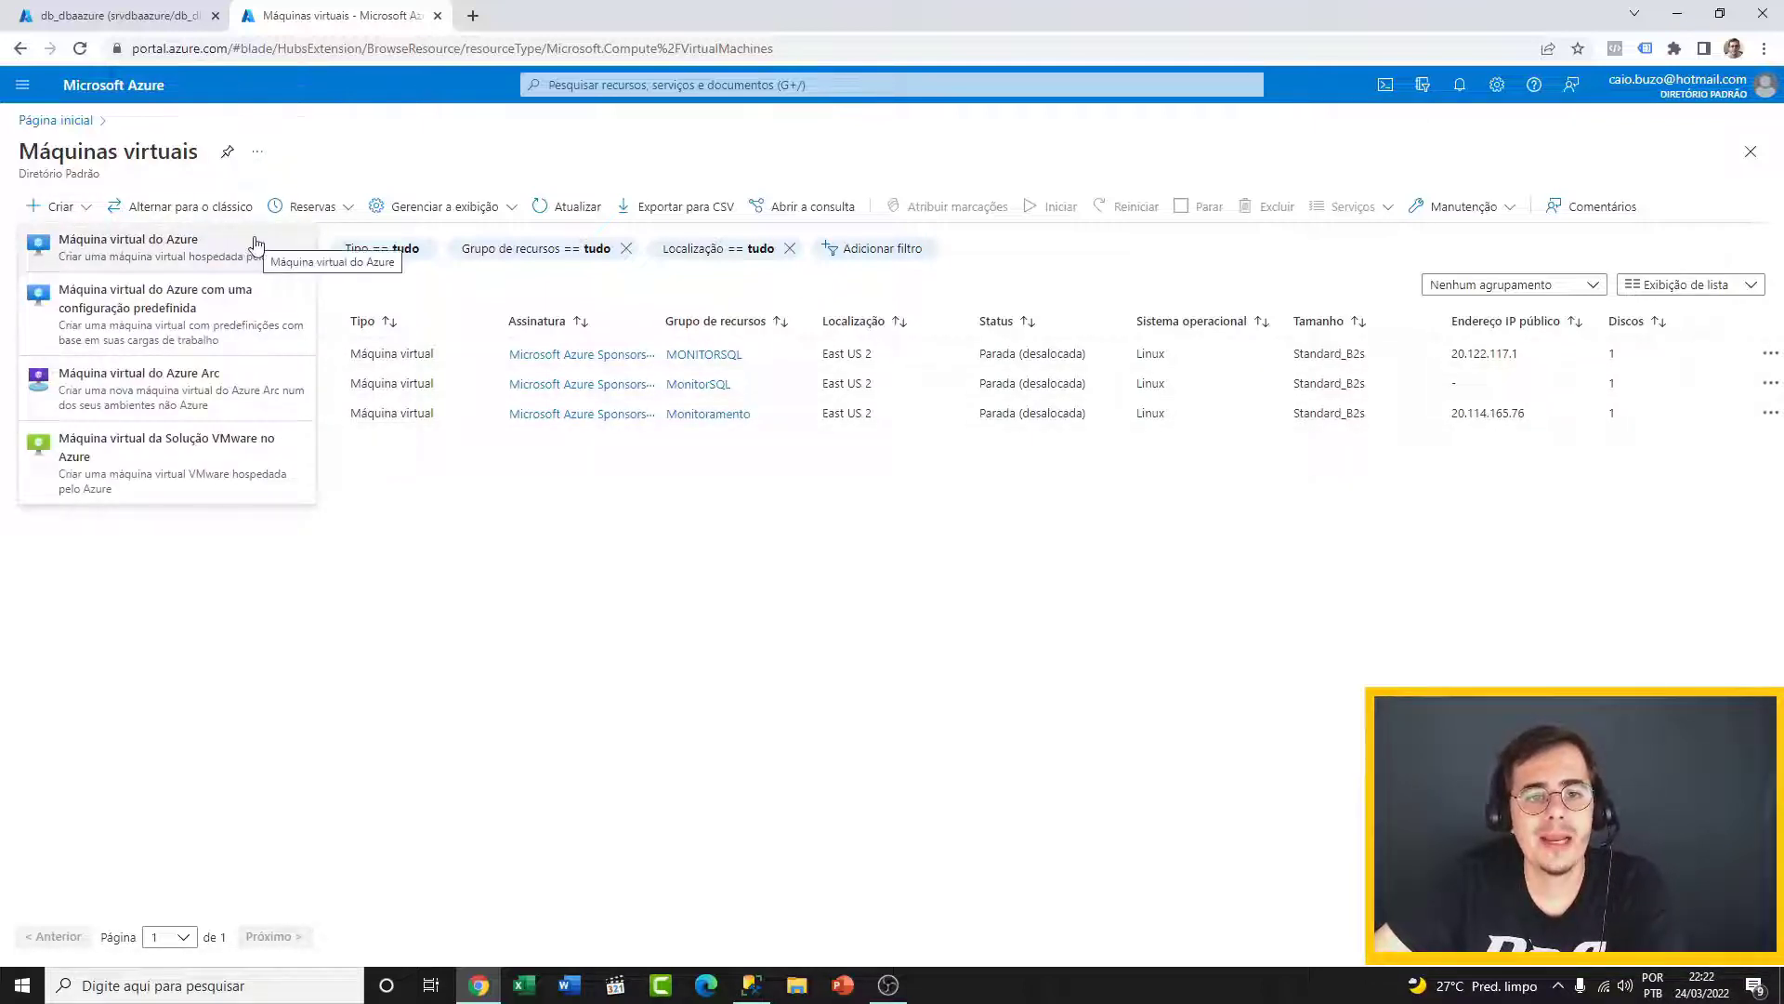
pyautogui.press('Escape')
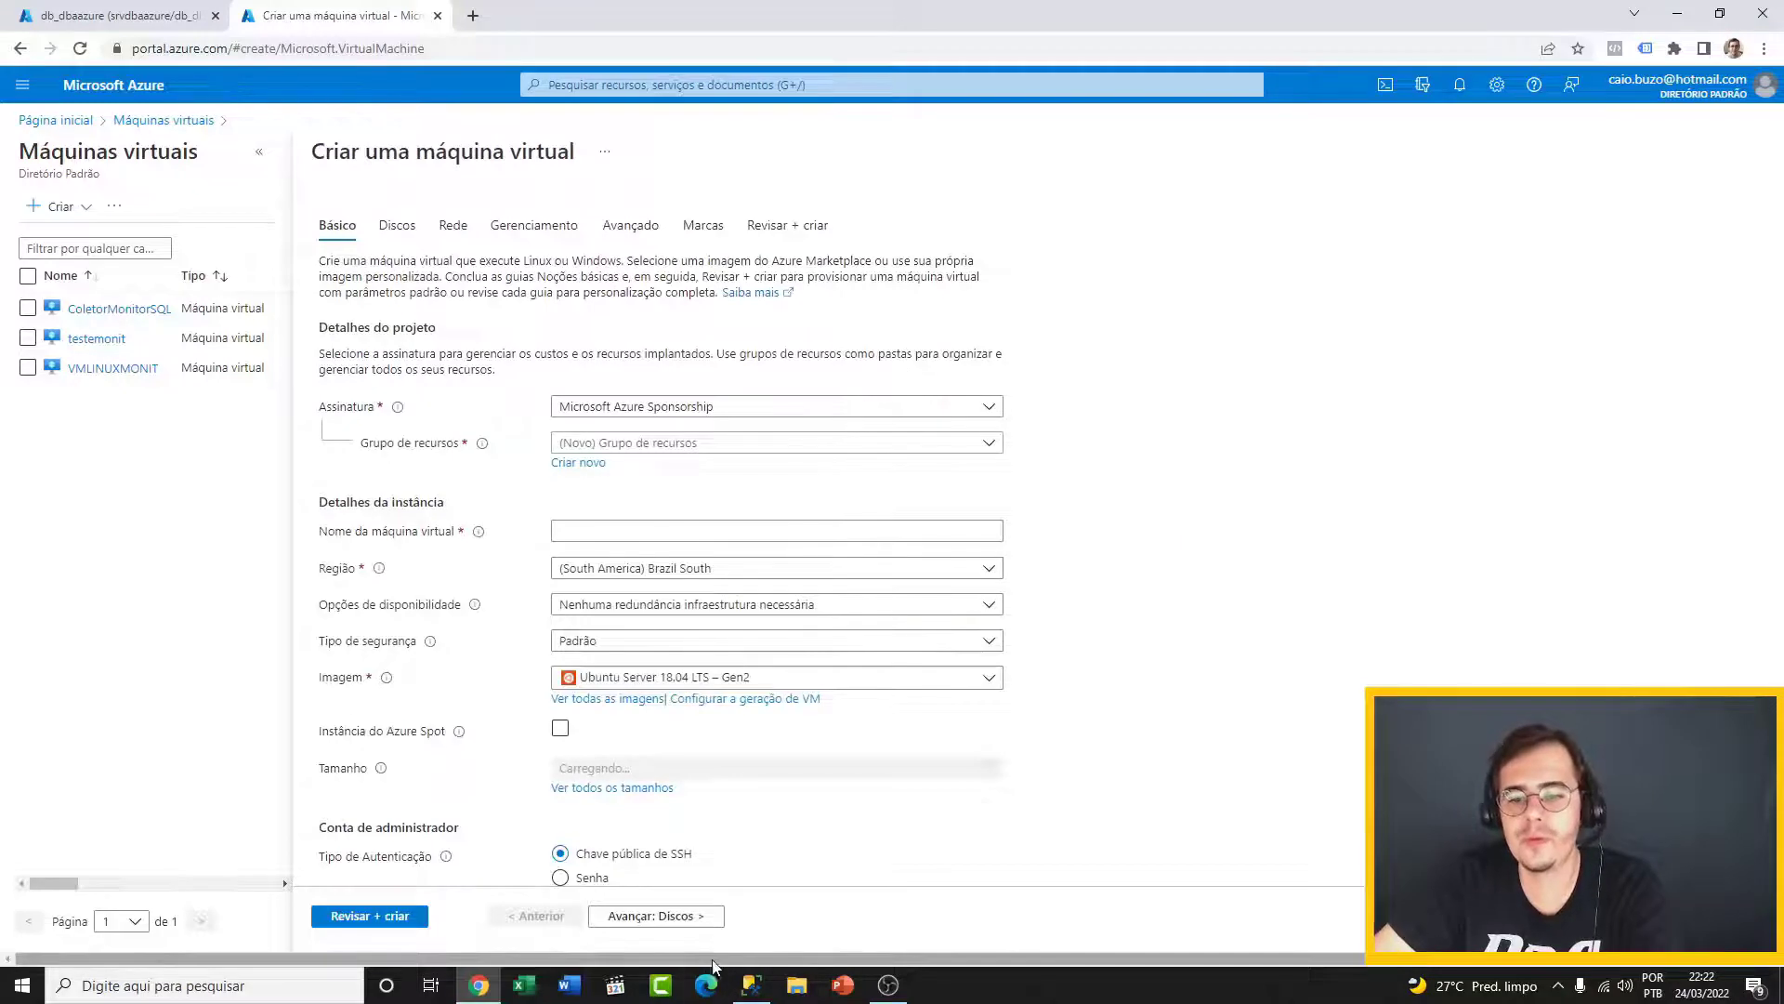
pyautogui.moveTo(721, 957); pyautogui.dragTo(968, 962)
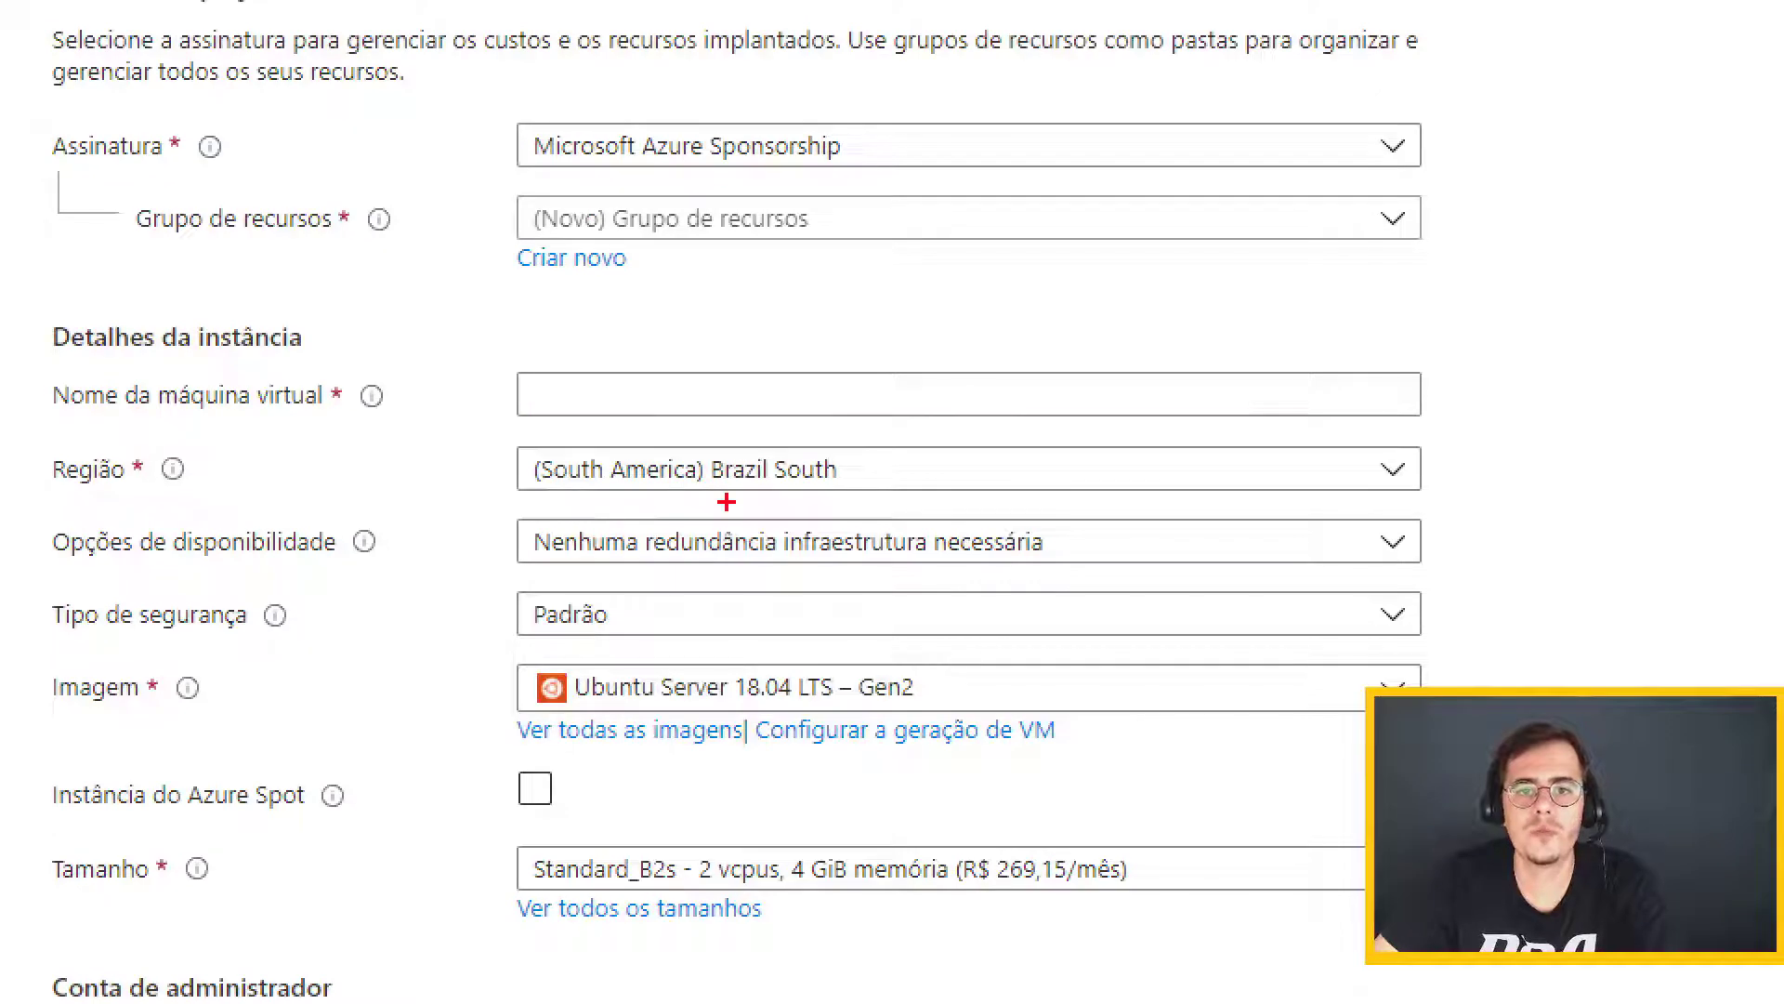
# - Examine the new virtual machine's basic settings: subscription, resource group, name, region, security type, image and size
pyautogui.moveTo(701, 121); pyautogui.dragTo(811, 70)
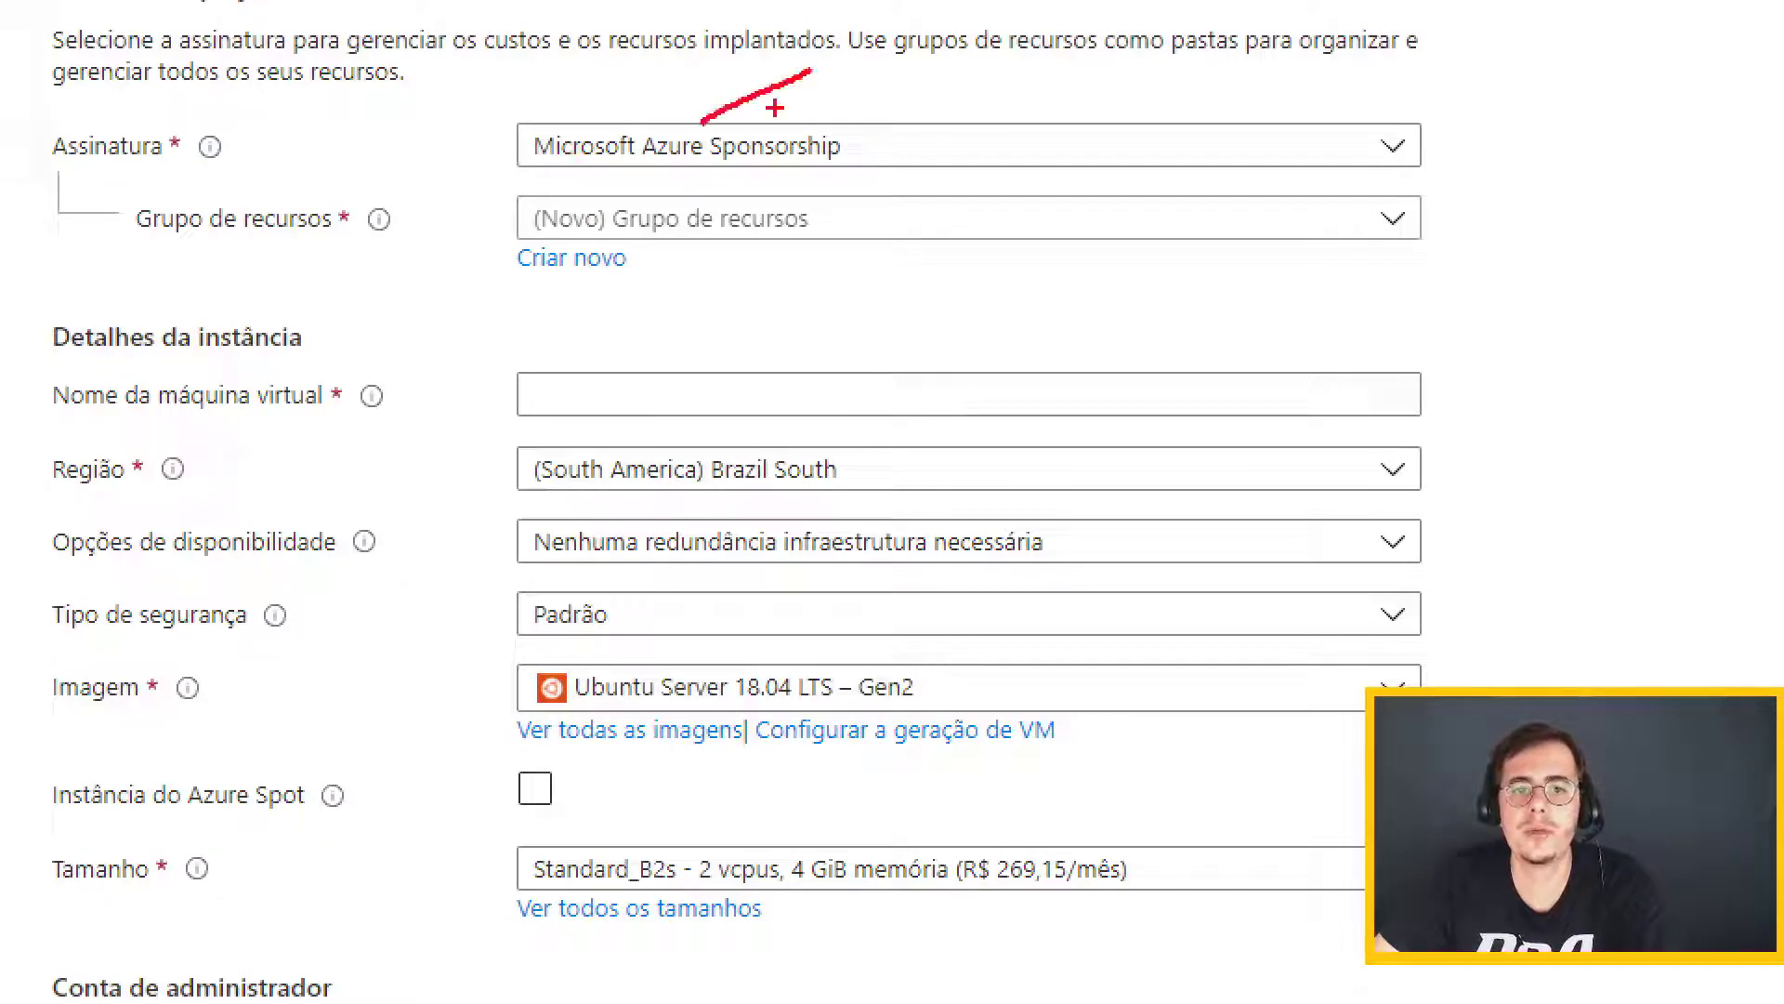
pyautogui.moveTo(703, 200); pyautogui.dragTo(779, 168)
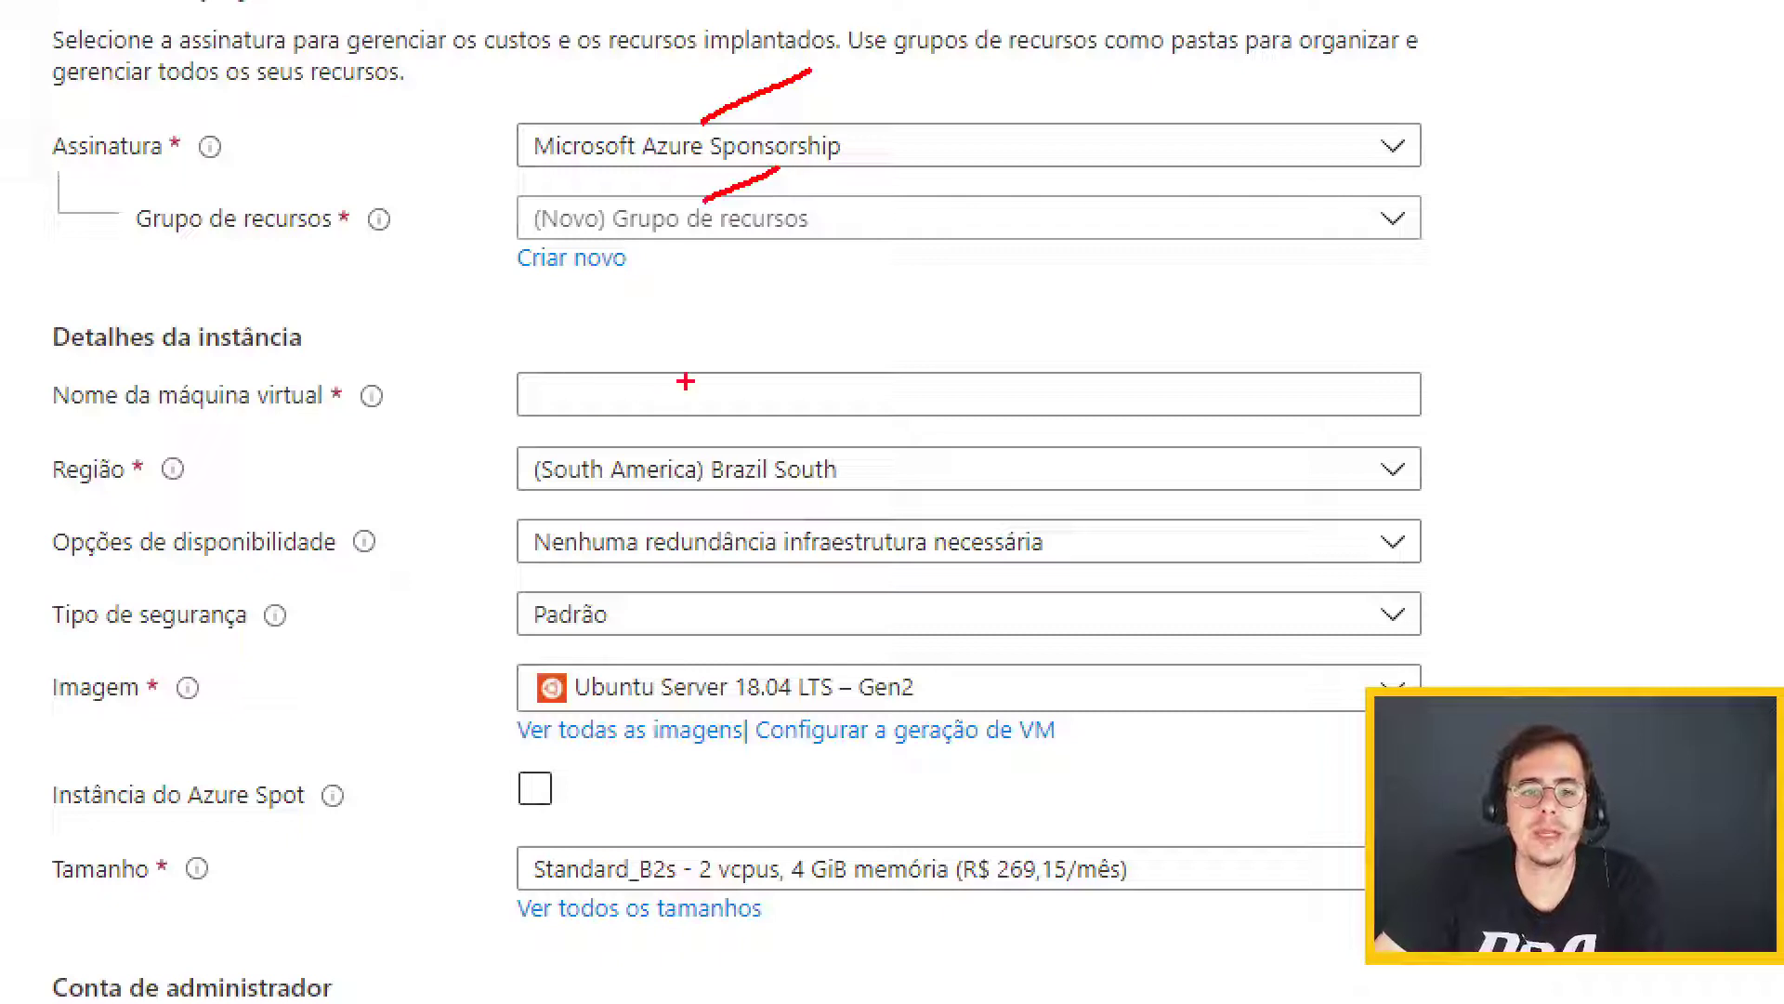
pyautogui.moveTo(686, 381); pyautogui.dragTo(767, 333)
pyautogui.moveTo(919, 464); pyautogui.dragTo(1013, 411)
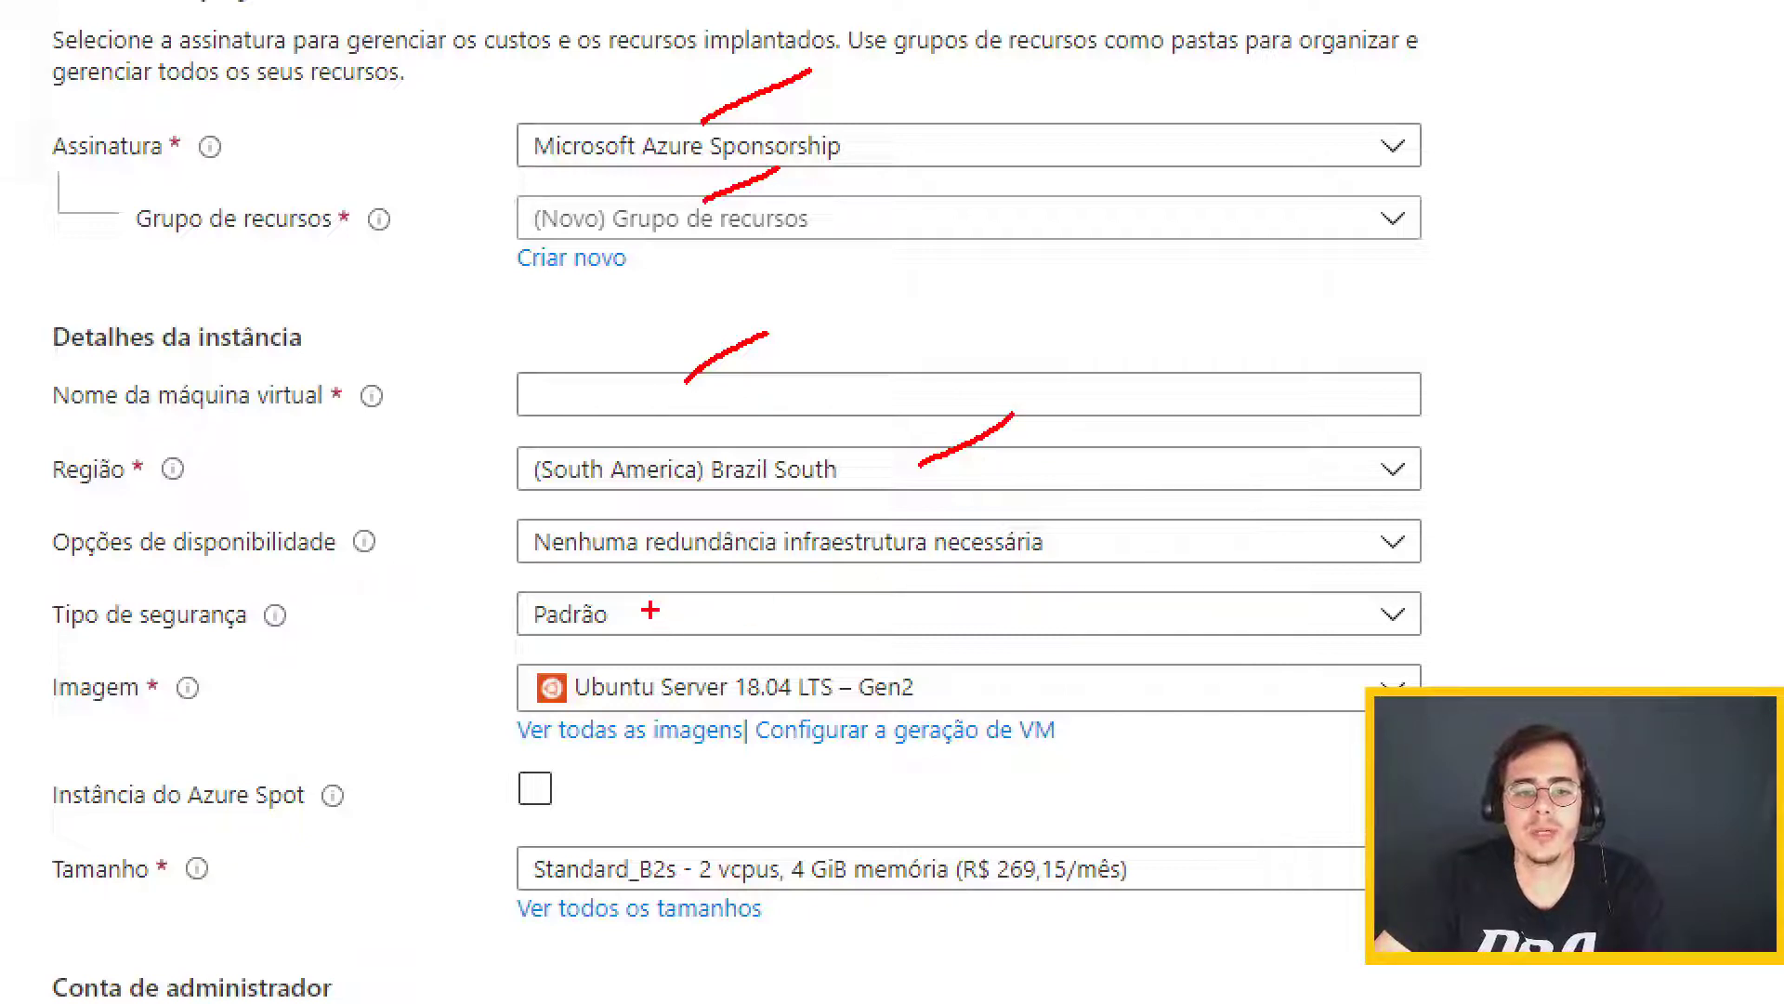
pyautogui.moveTo(649, 611); pyautogui.dragTo(736, 569)
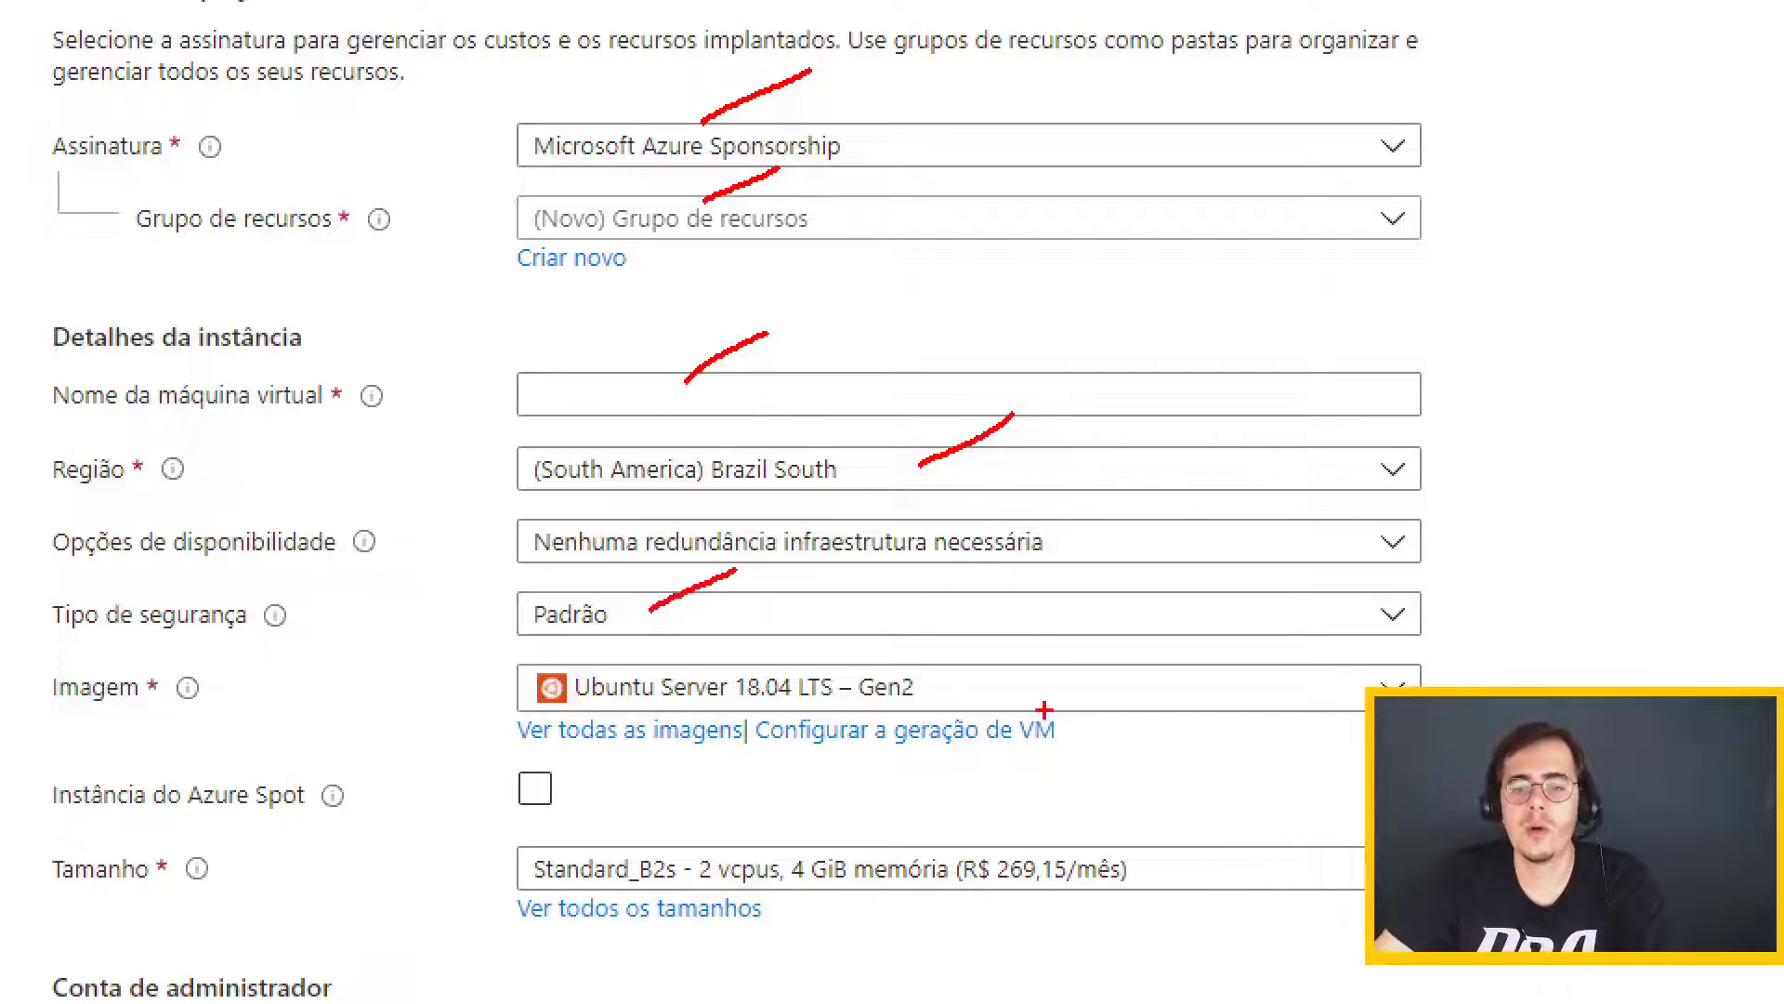
pyautogui.moveTo(1041, 690); pyautogui.dragTo(1135, 635)
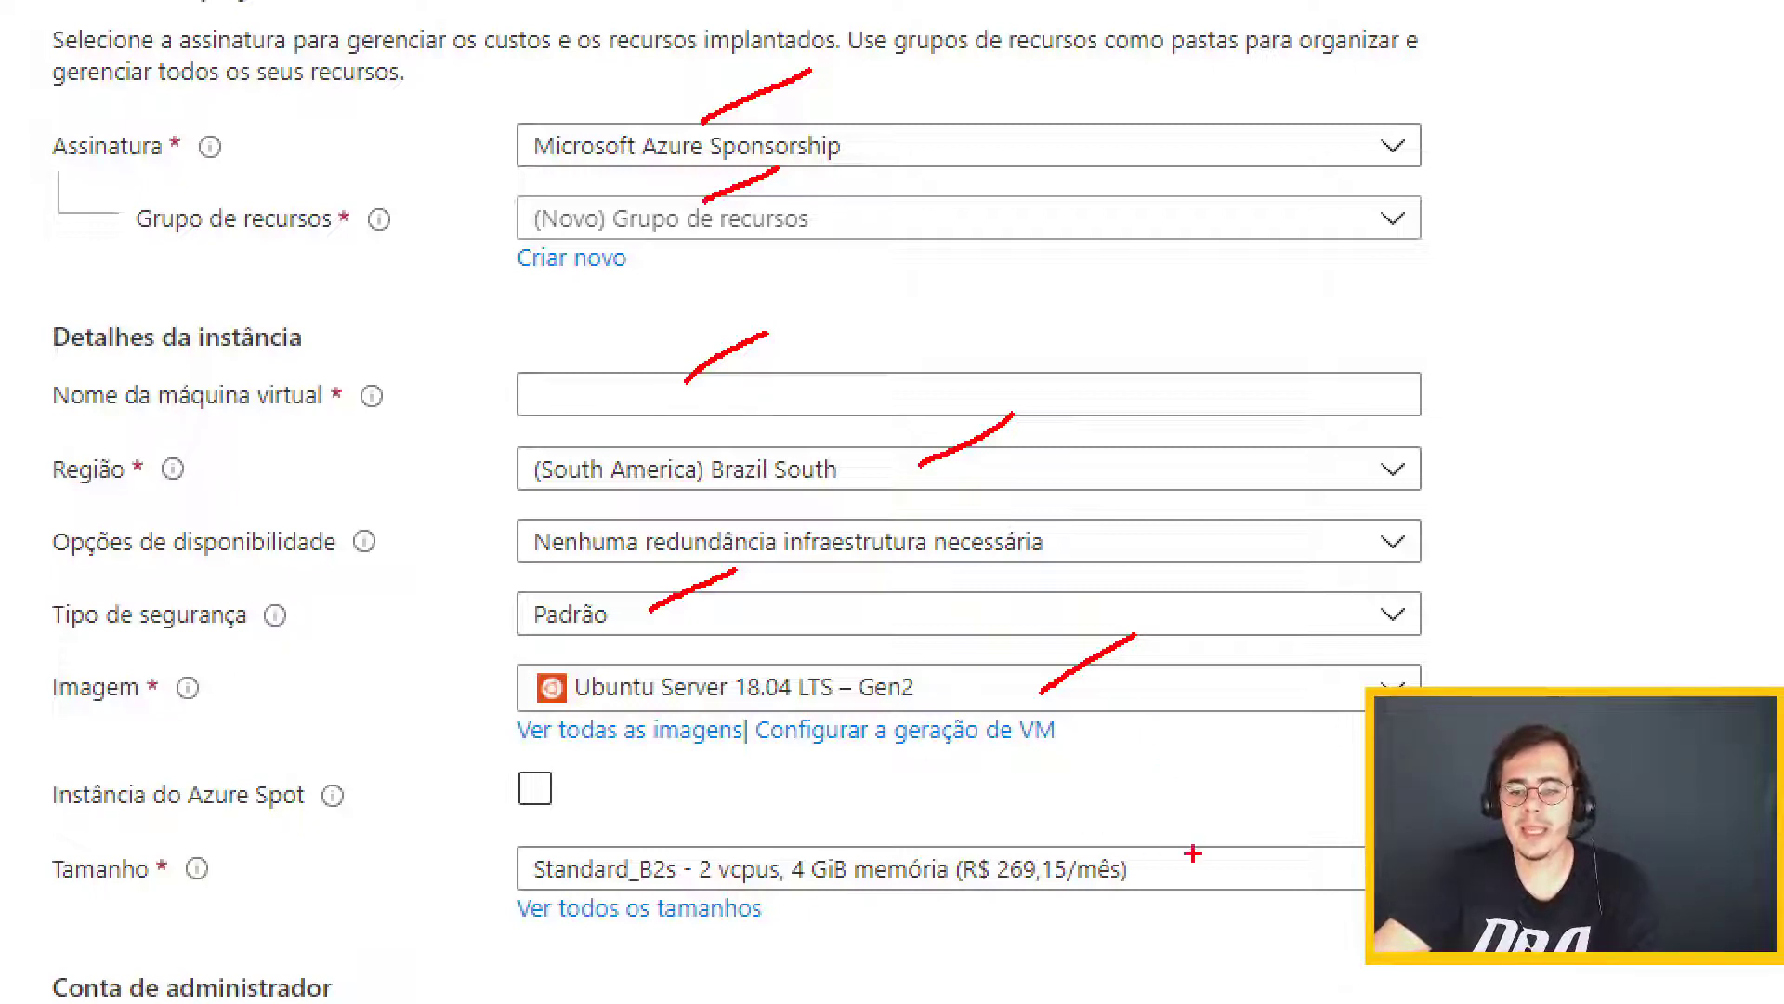
pyautogui.moveTo(43, 830); pyautogui.dragTo(1366, 940)
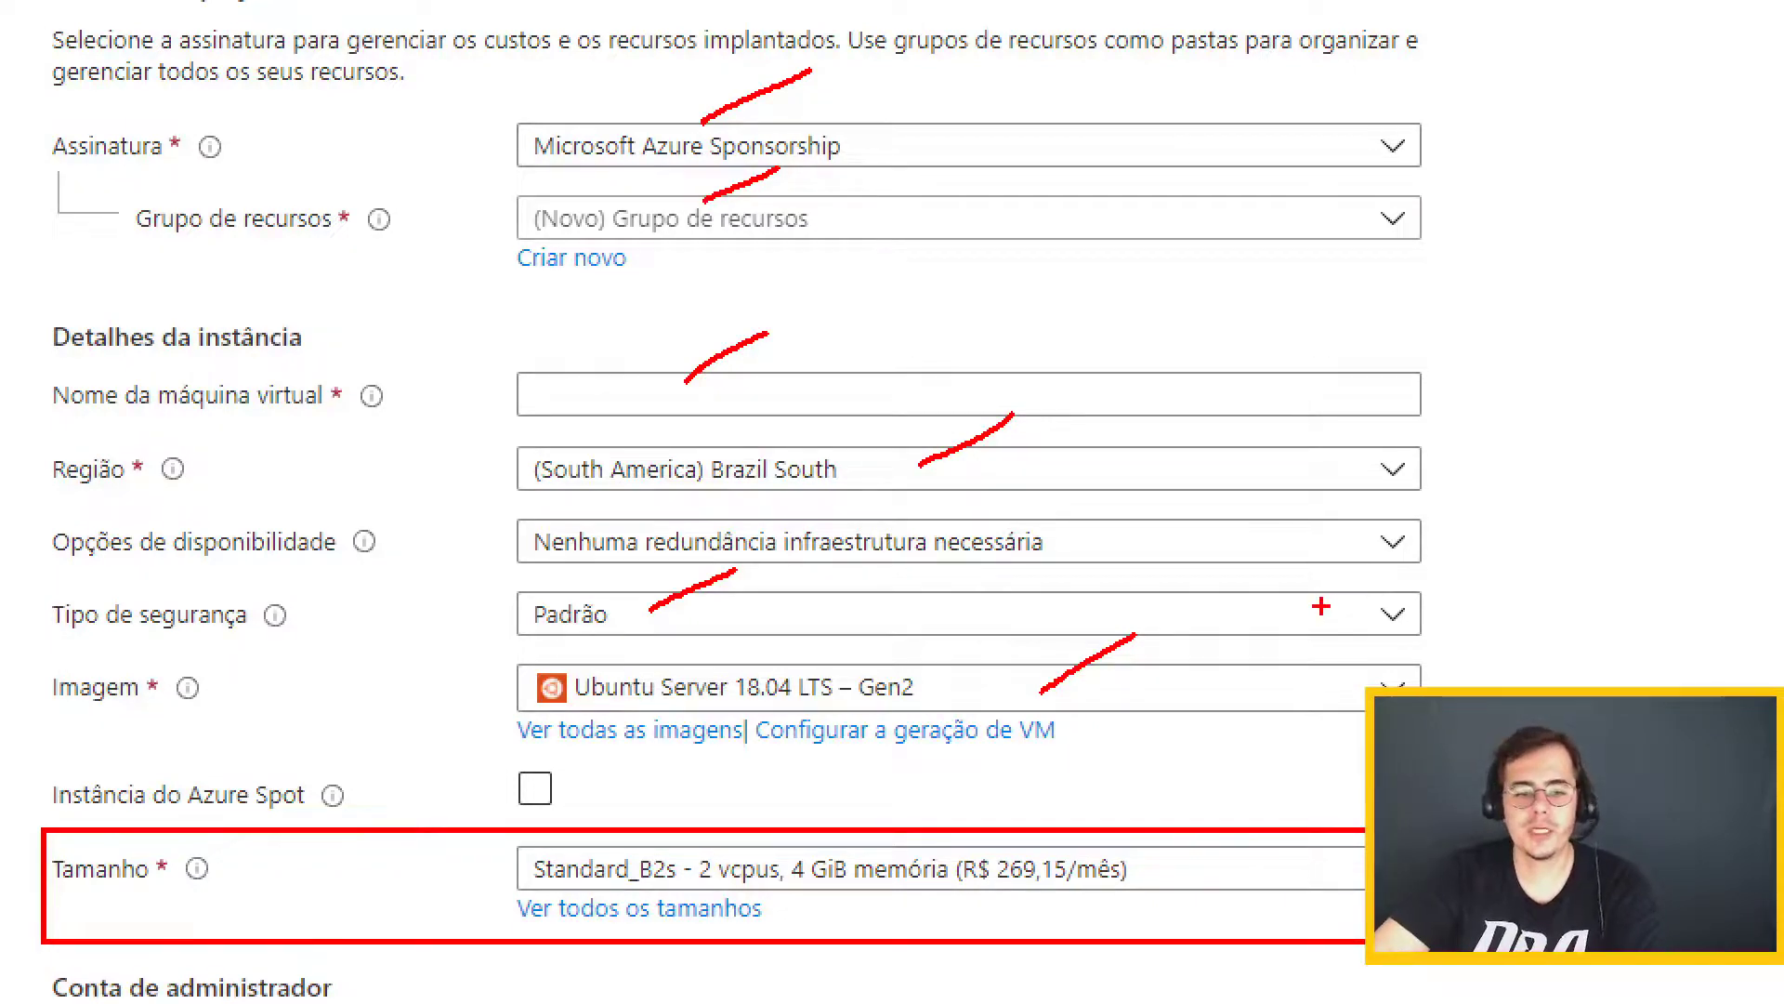
pyautogui.press('Escape')
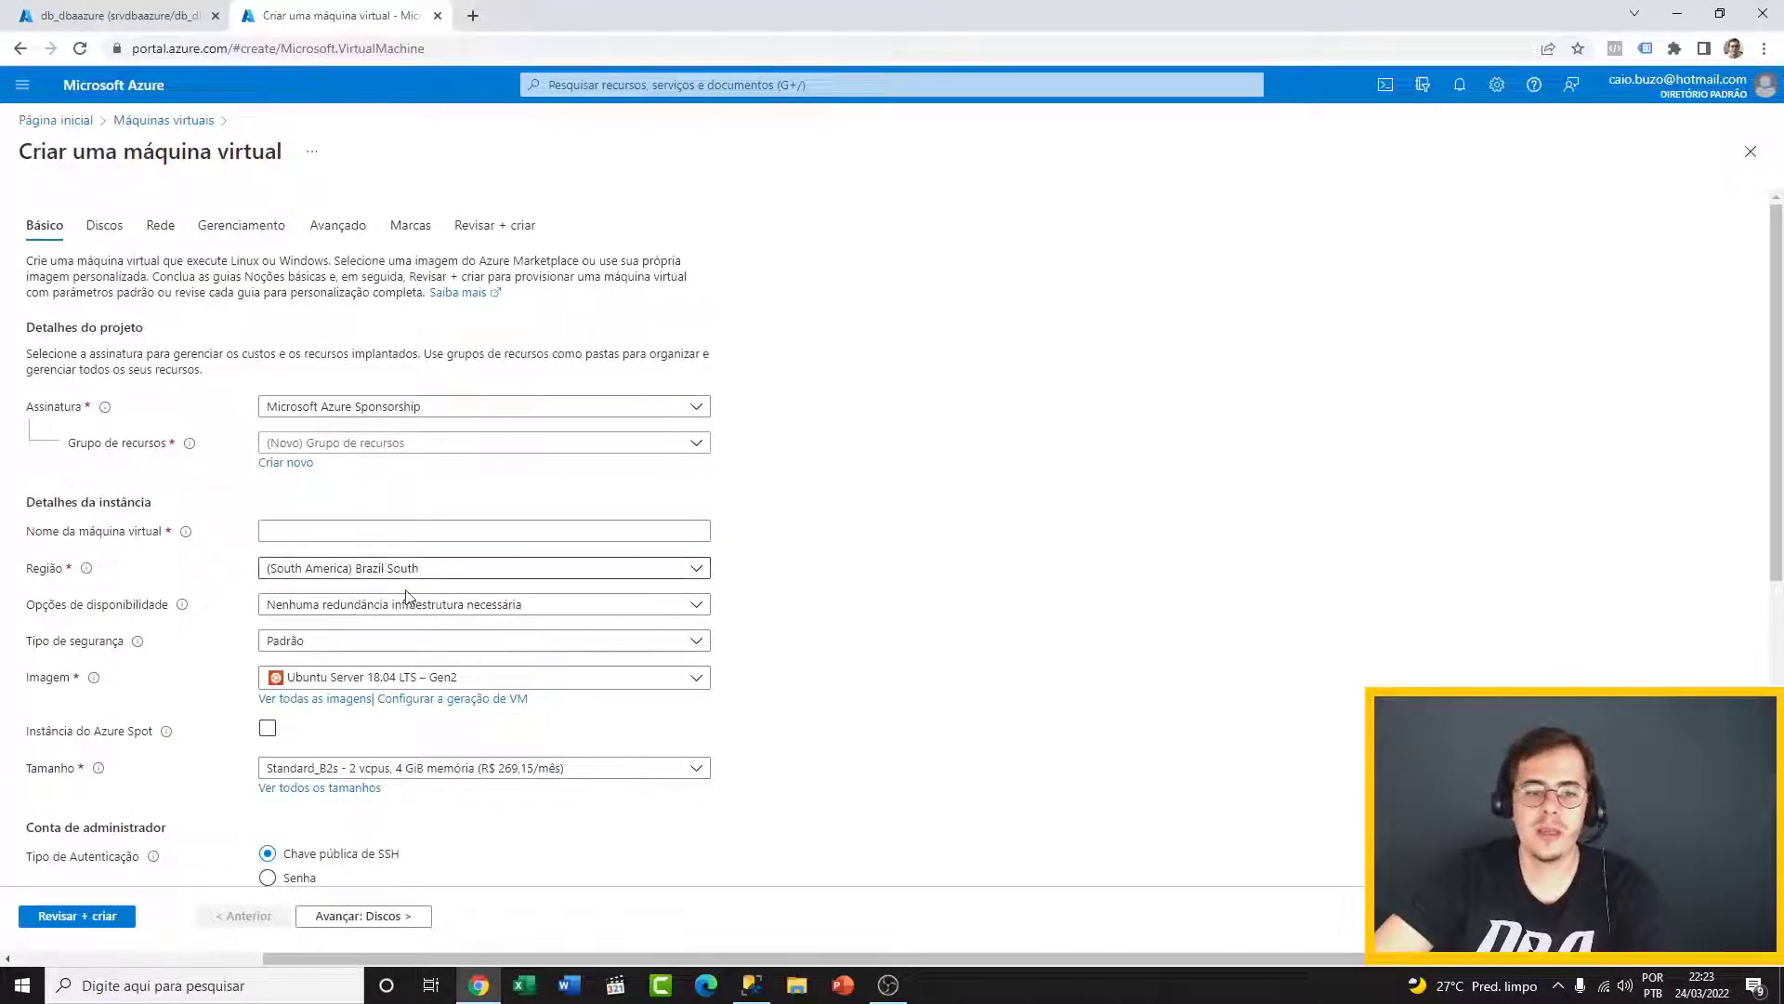
# - Assign the virtual machine to the existing DBAazure resource group and name it vmdbaazure
pyautogui.click(364, 450)
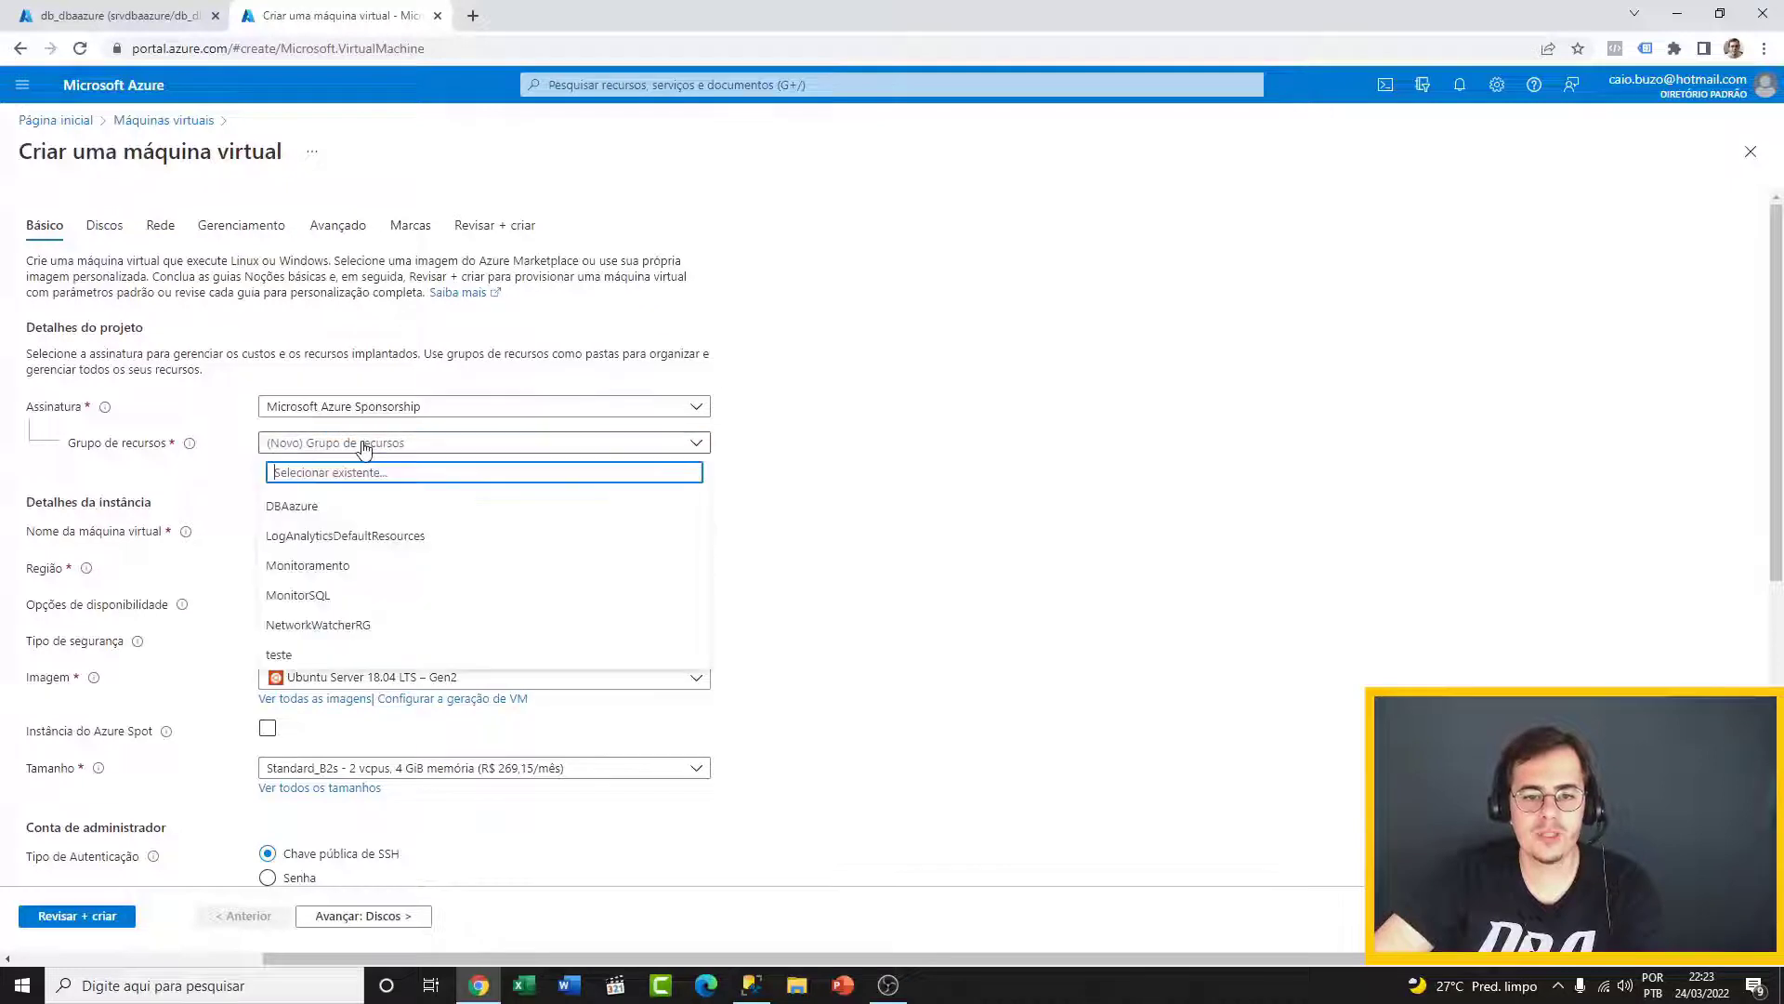
pyautogui.click(329, 513)
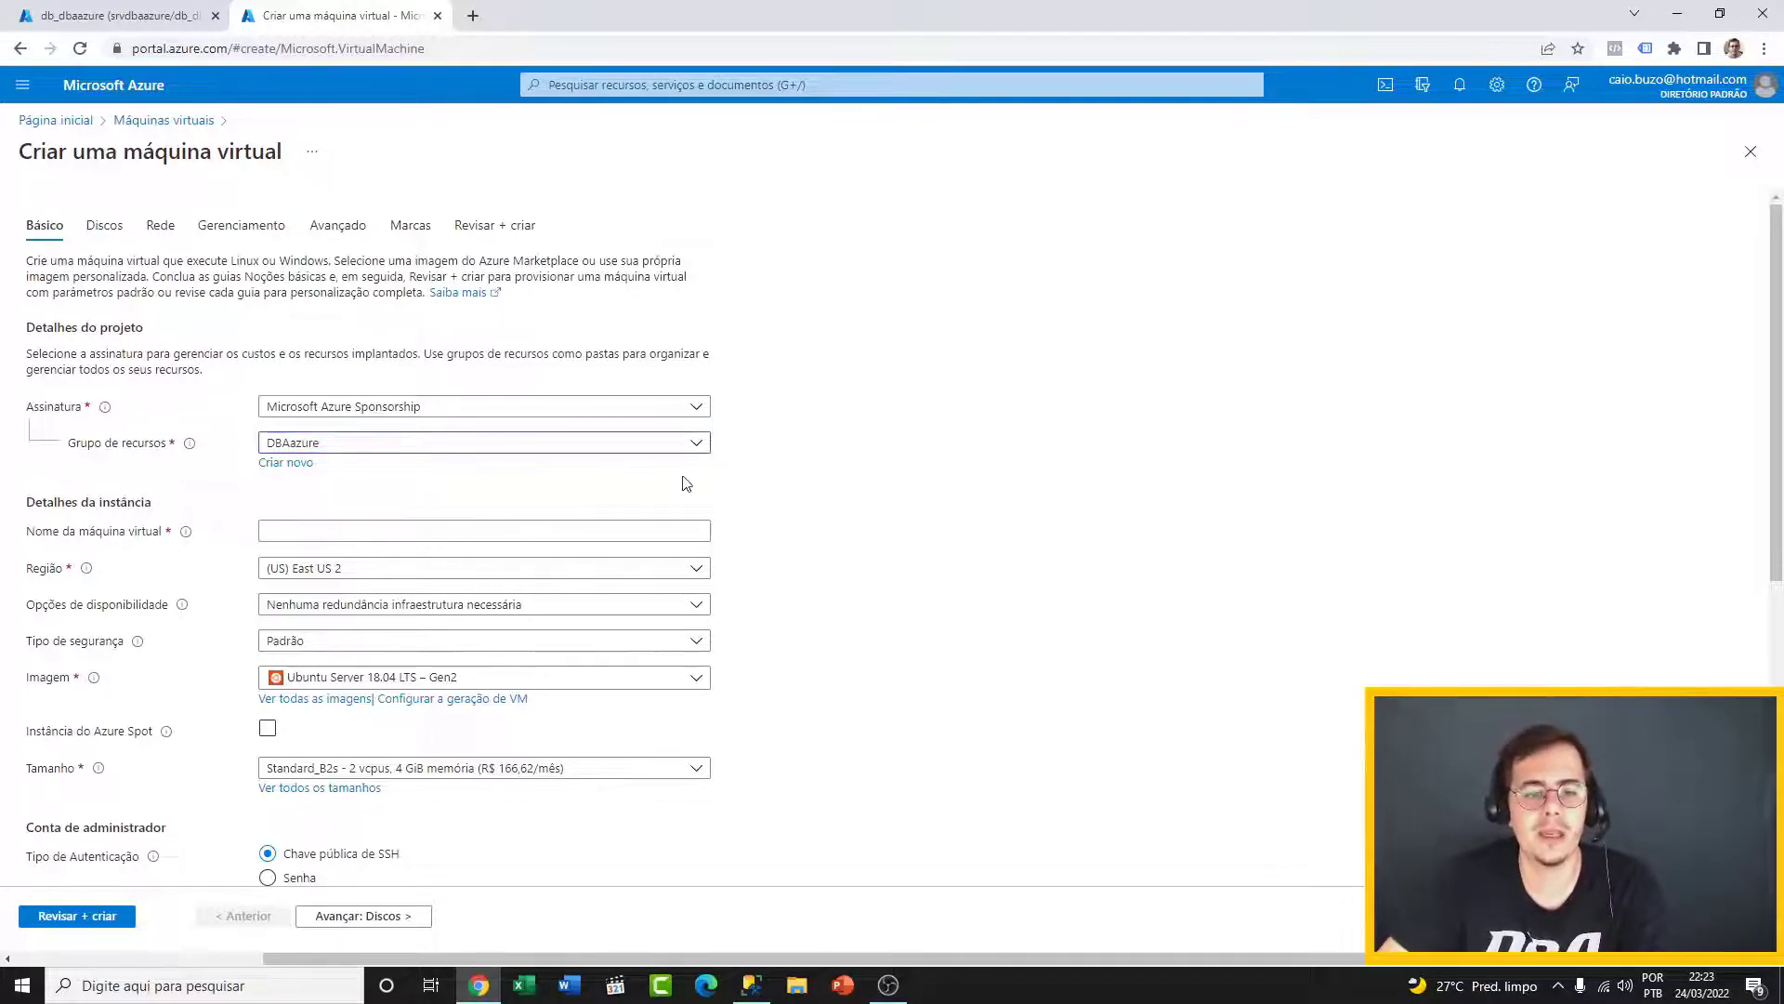
pyautogui.click(314, 526)
pyautogui.write('VM')
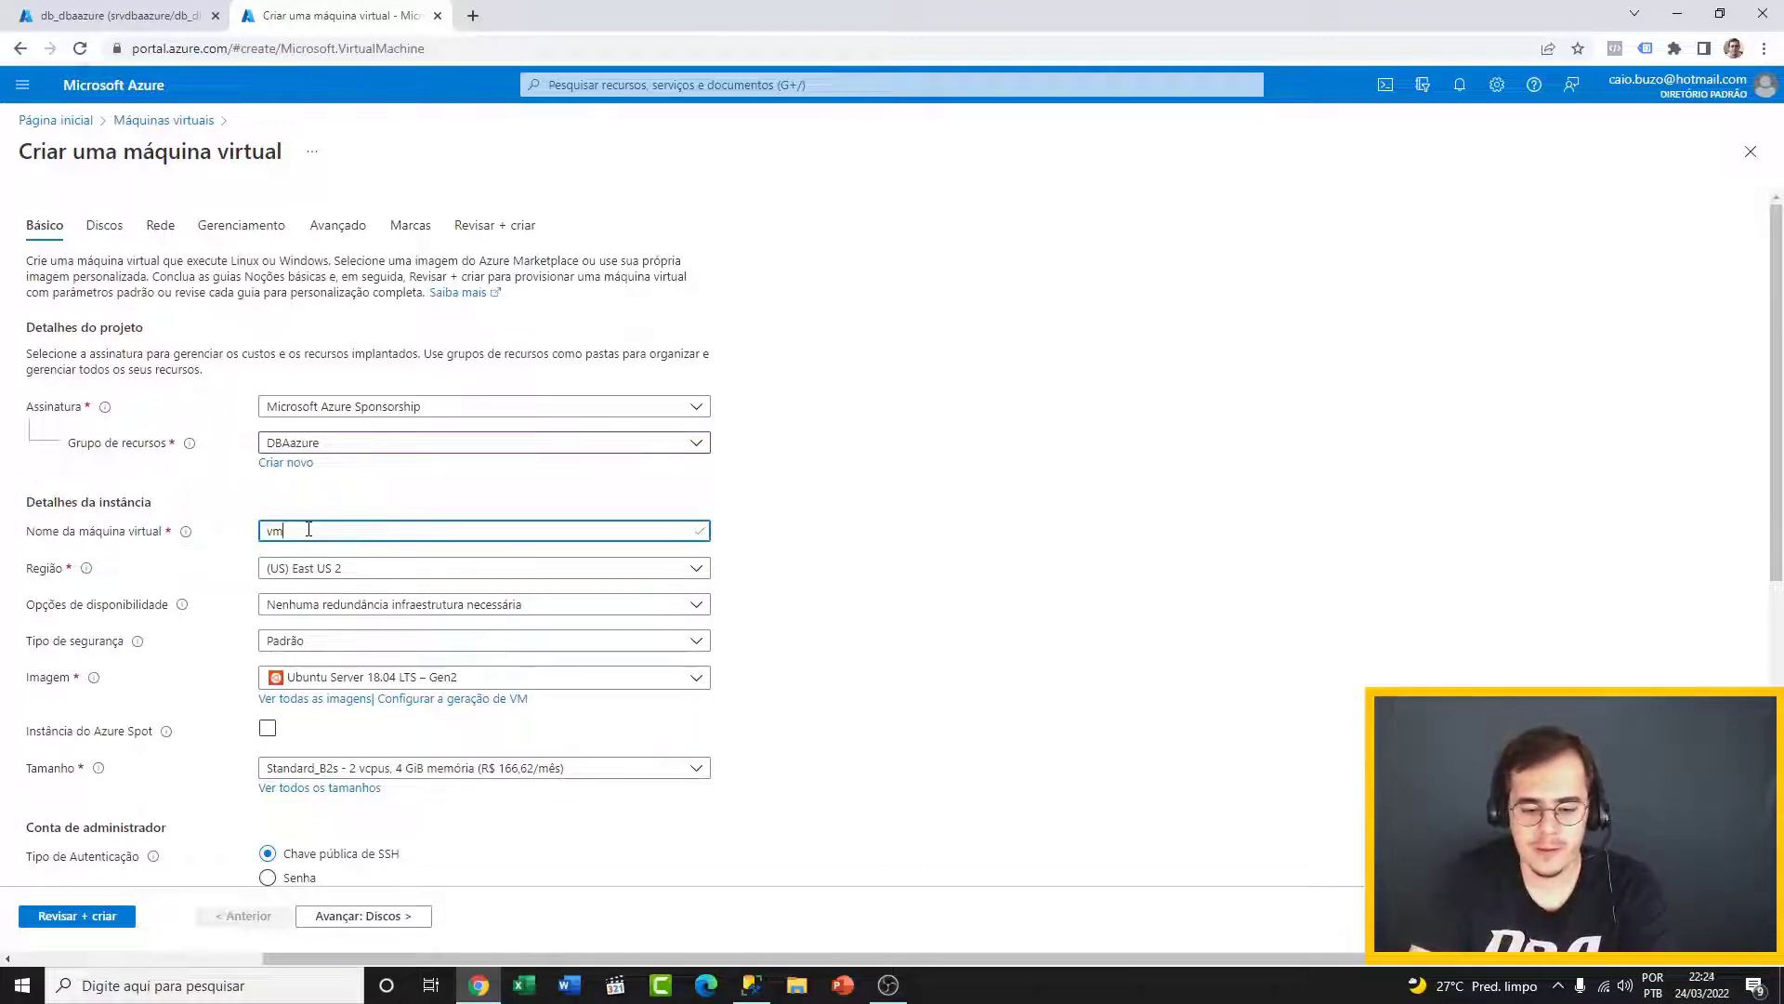
pyautogui.write('dbaazure')
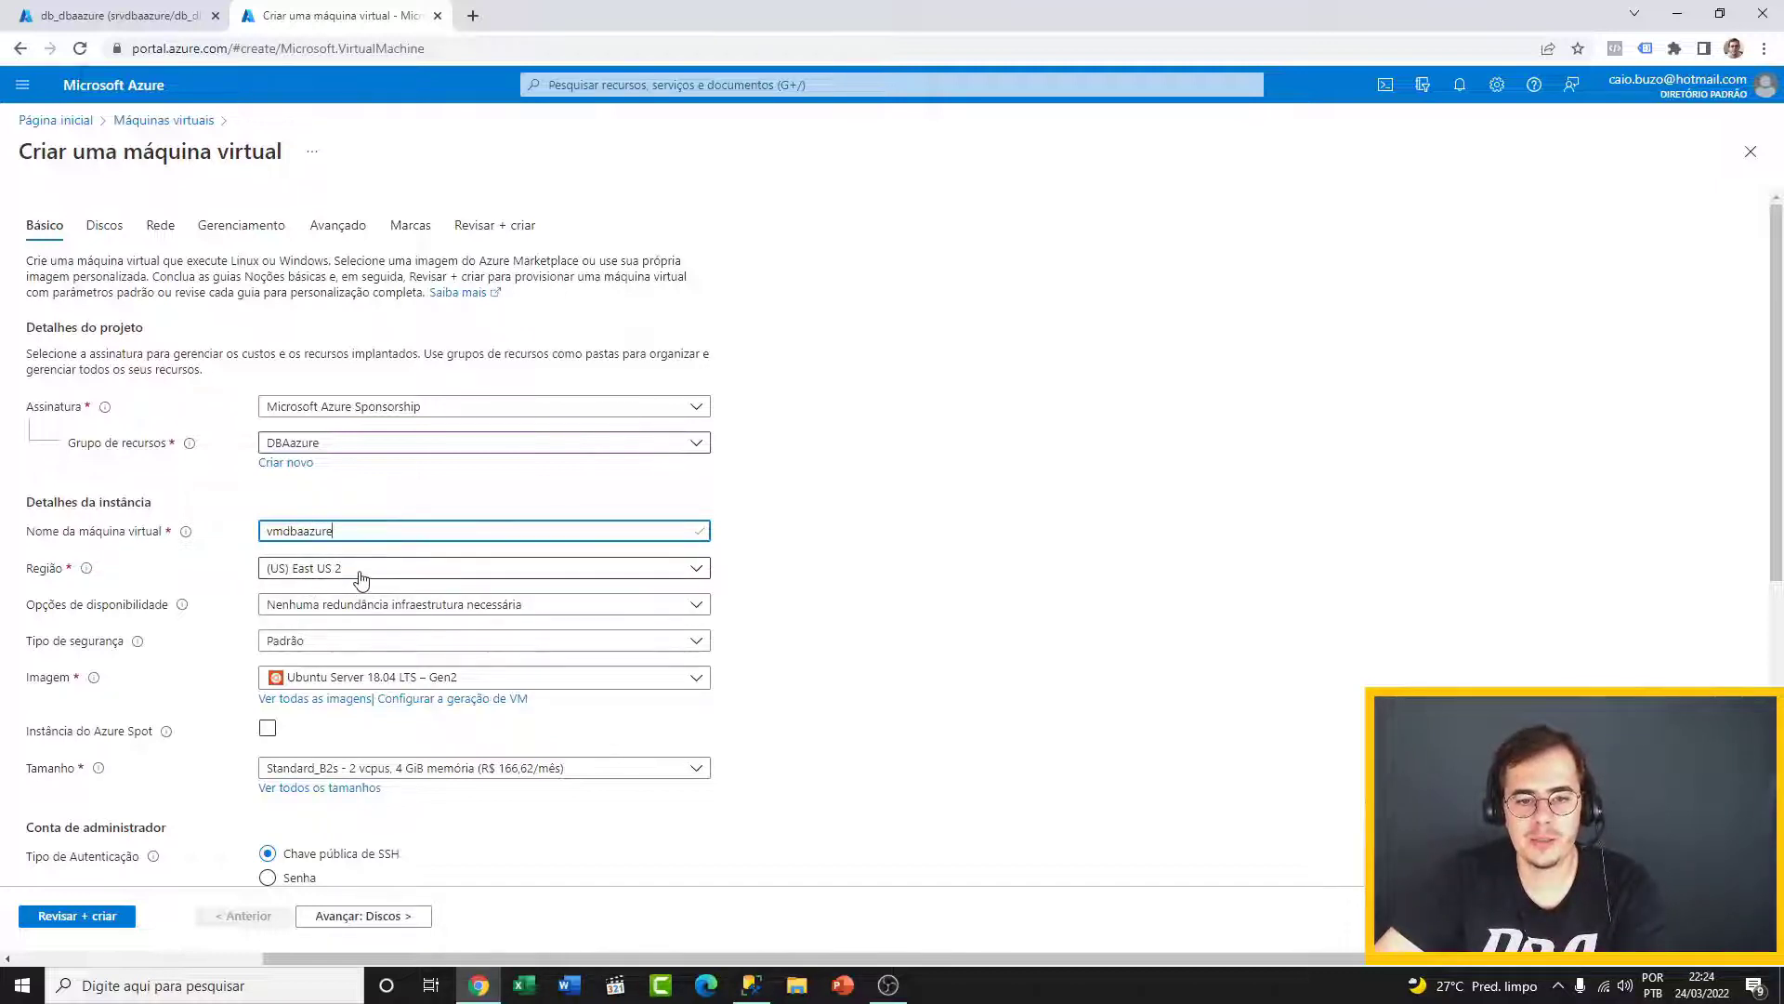
# - Set the virtual machine's region to (South America) Brazil South
pyautogui.click(694, 575)
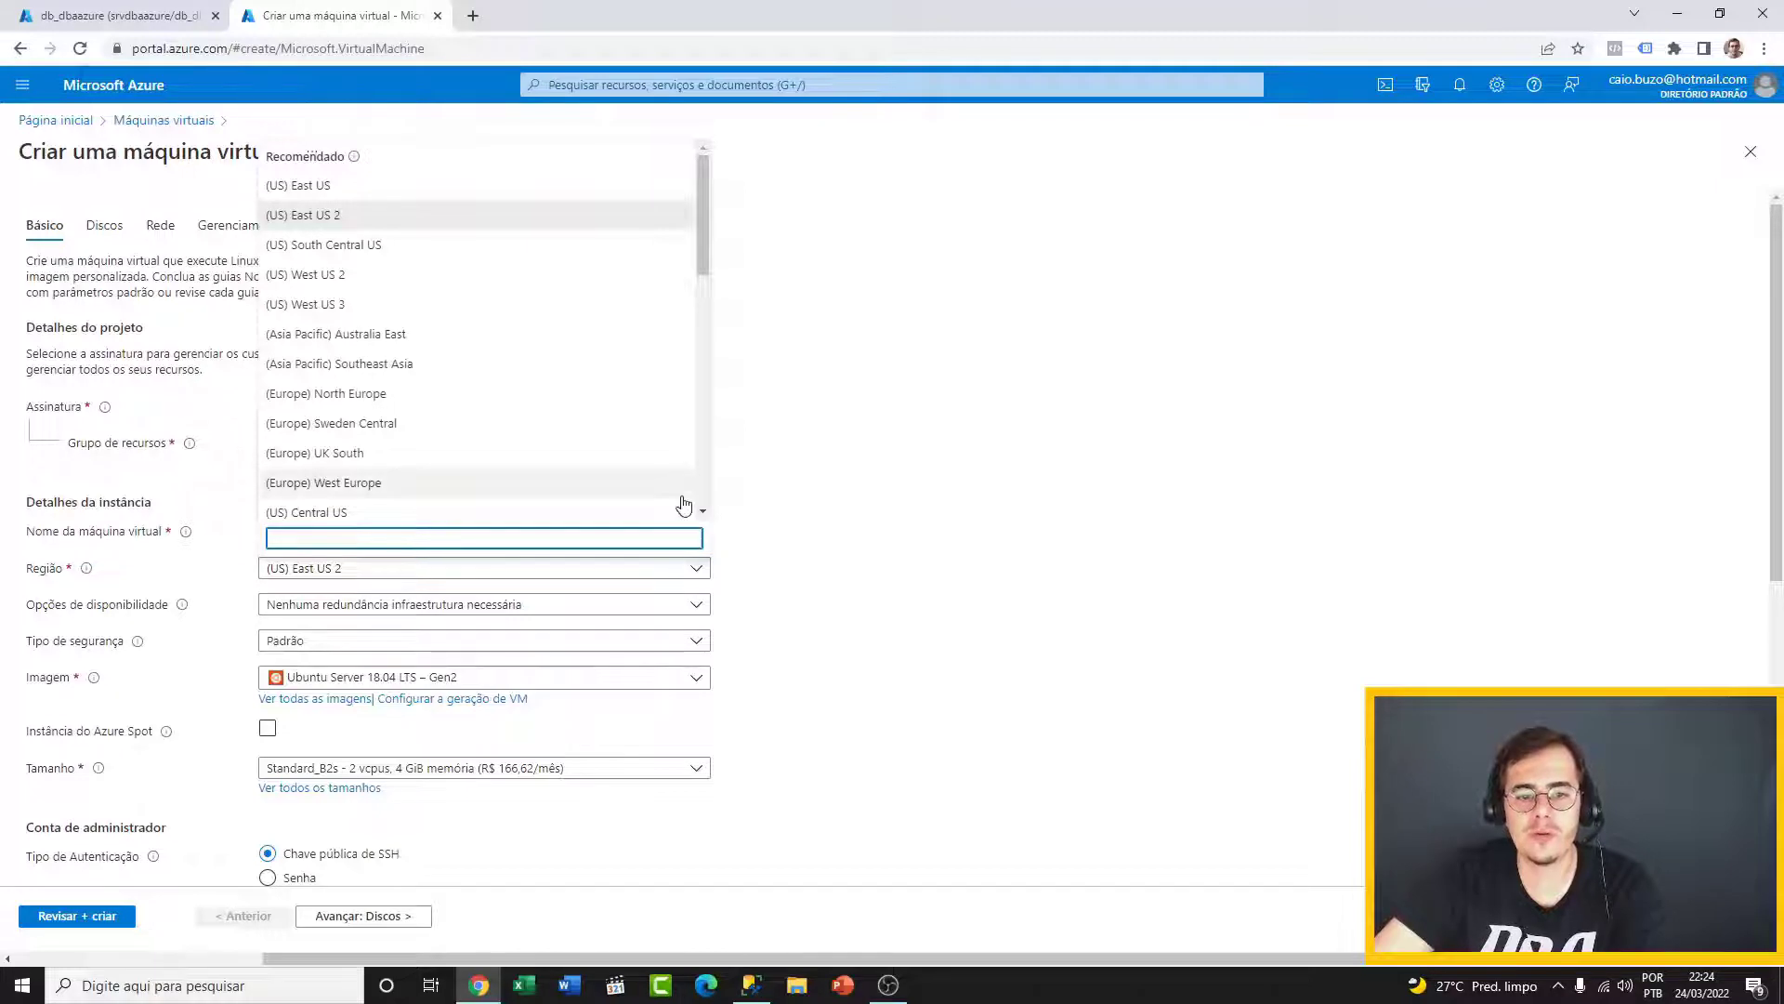
pyautogui.moveTo(704, 210); pyautogui.dragTo(701, 376)
pyautogui.click(481, 405)
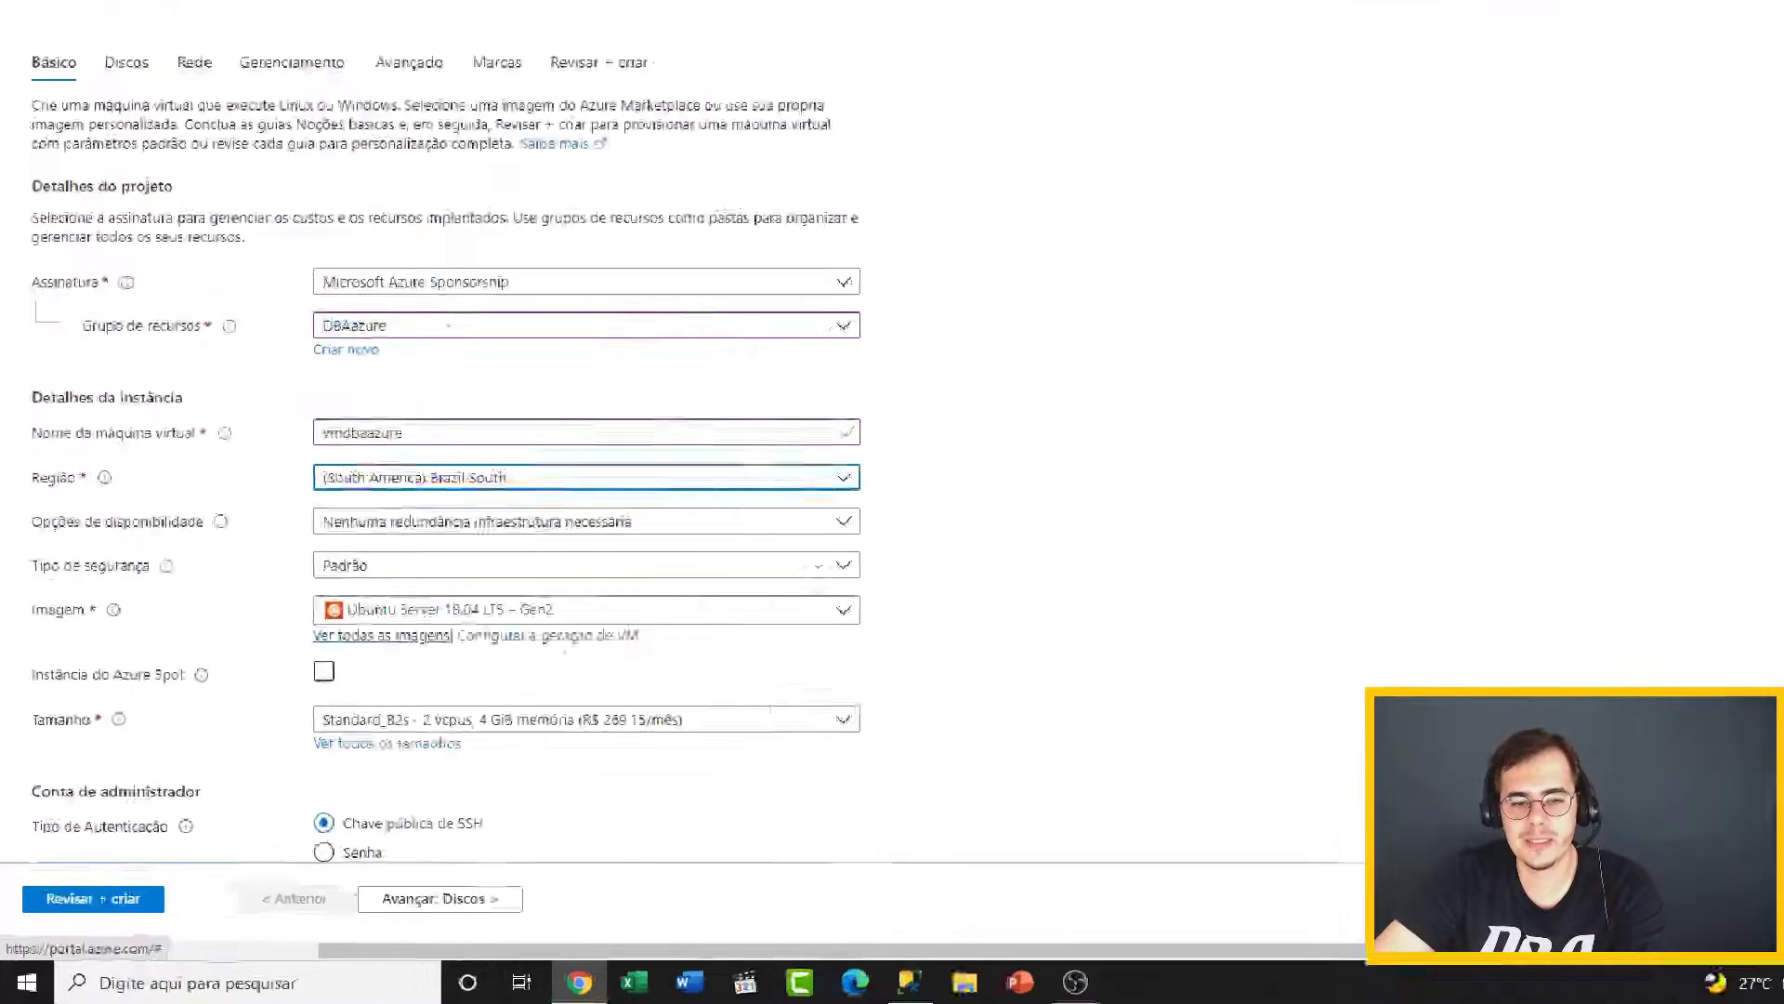
# - Open the full list of virtual machine images and search the Marketplace for windows
pyautogui.moveTo(308, 627); pyautogui.dragTo(343, 627)
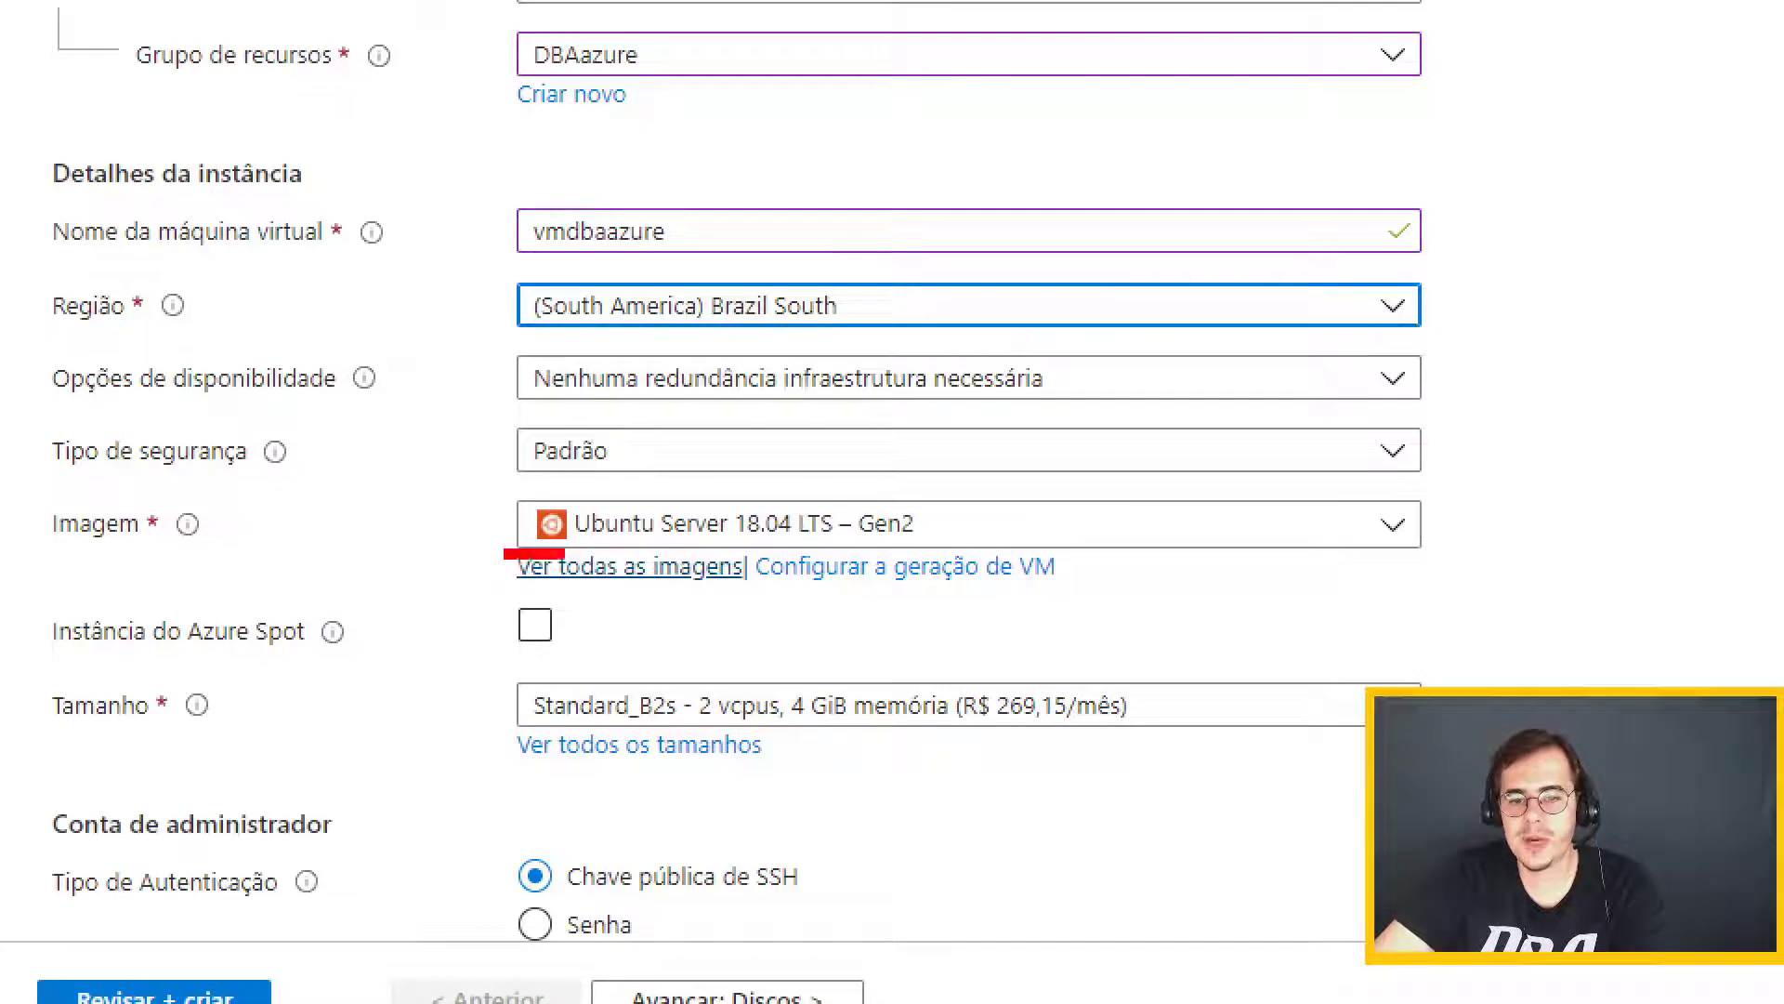
pyautogui.moveTo(564, 555); pyautogui.dragTo(749, 595)
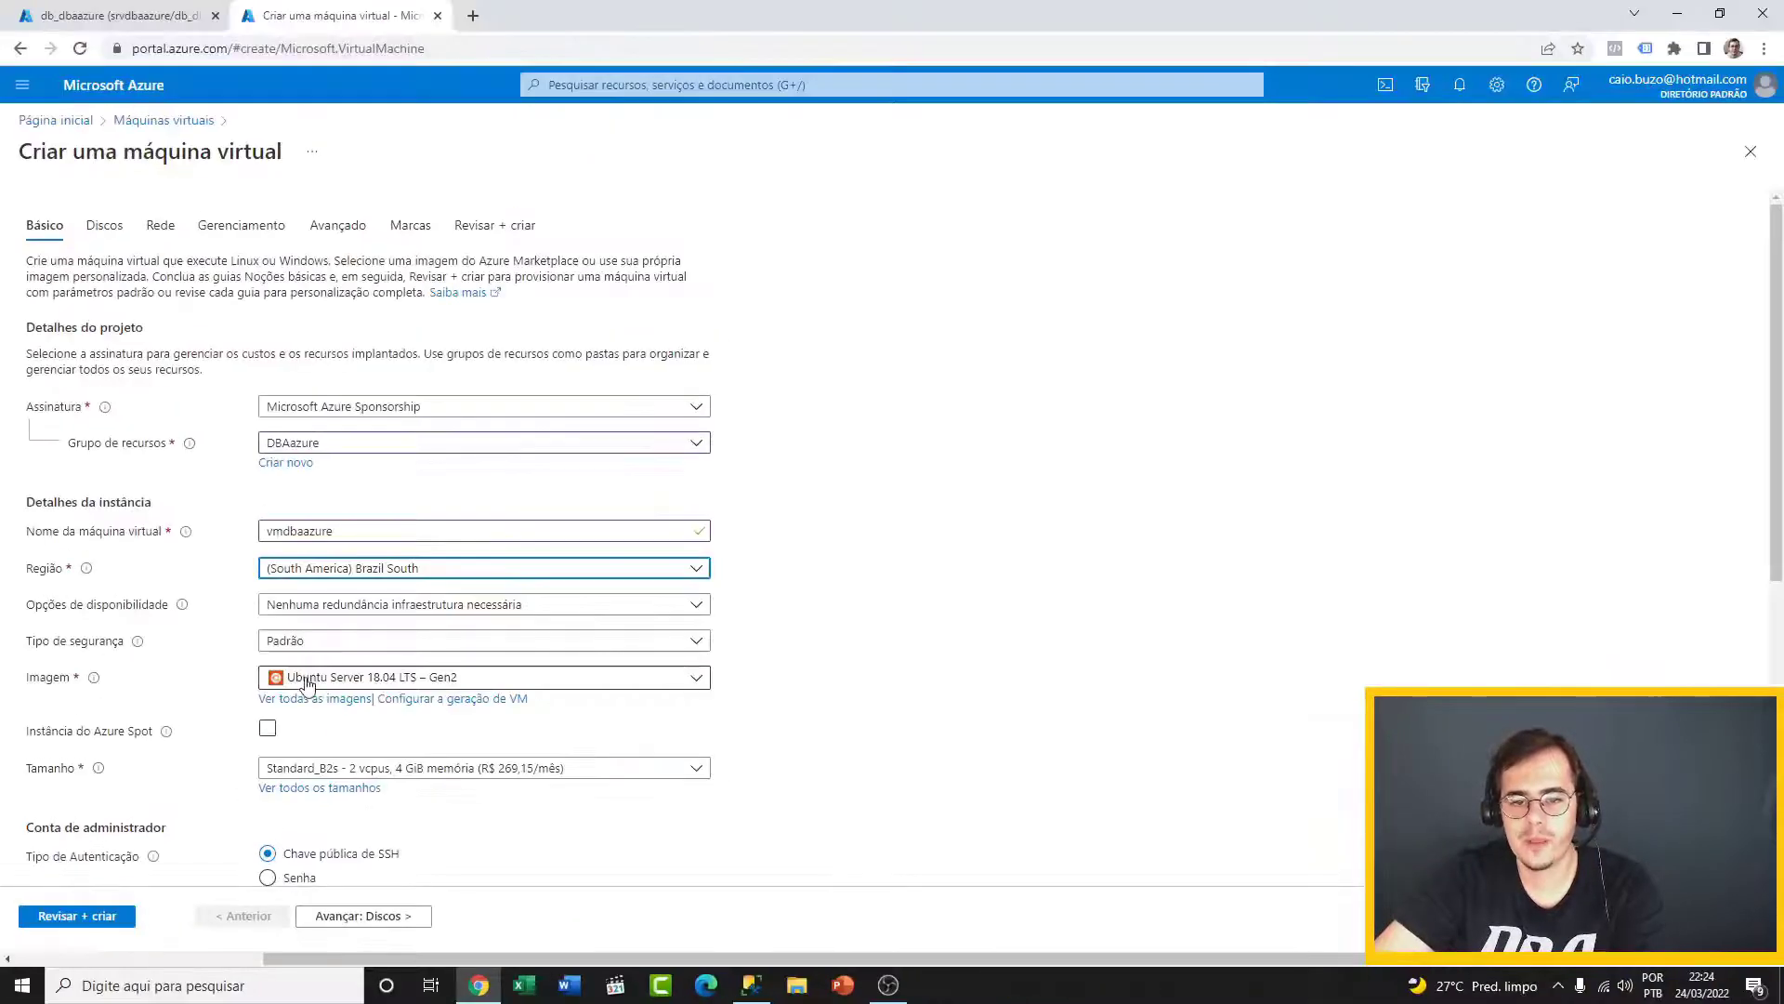
pyautogui.click(311, 698)
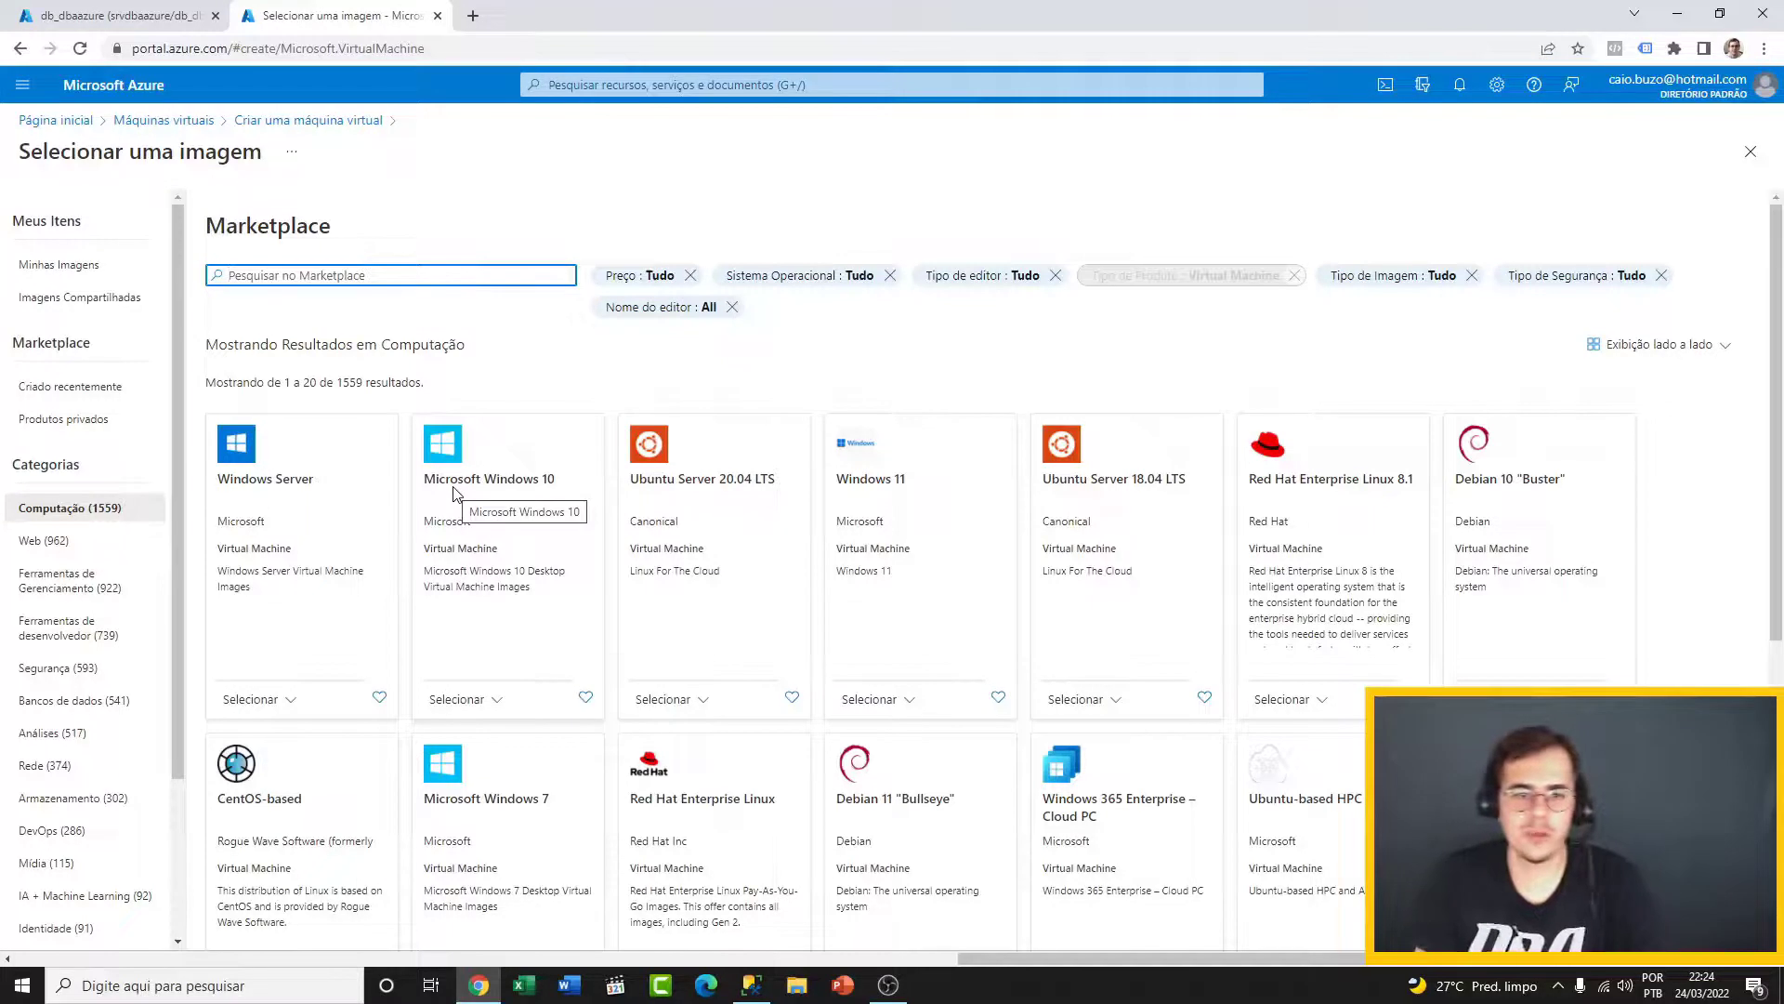
pyautogui.write('windows')
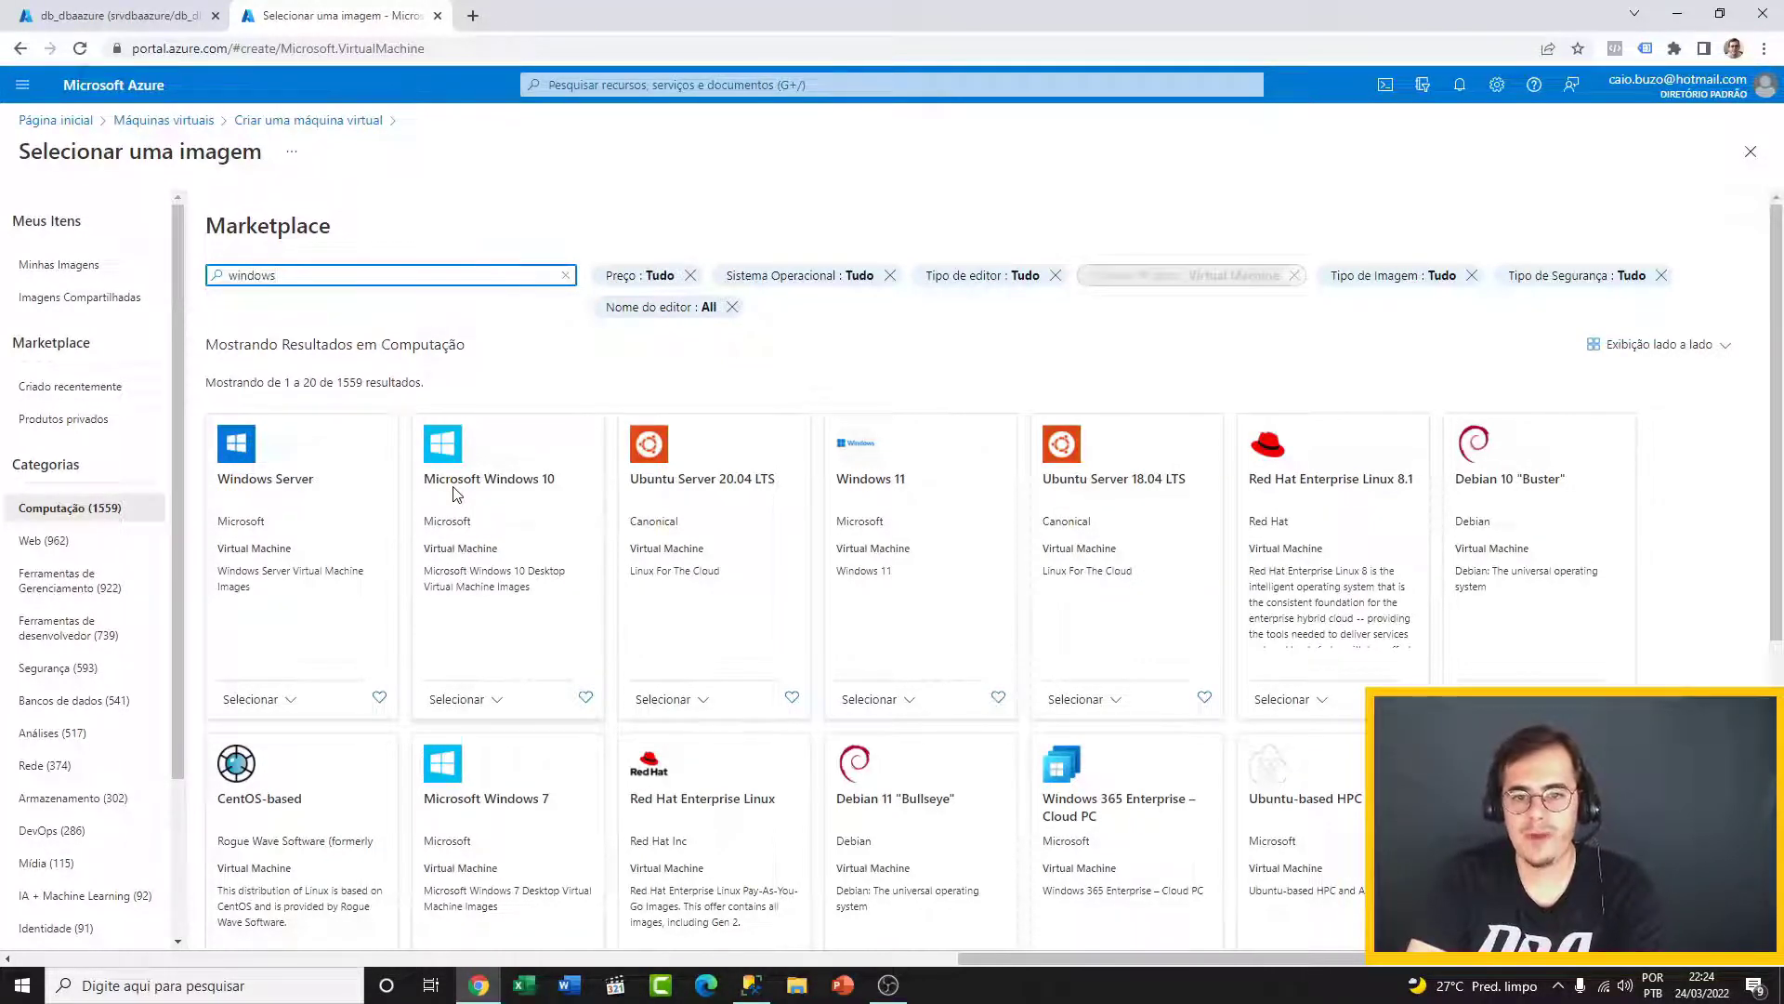
pyautogui.press('Return')
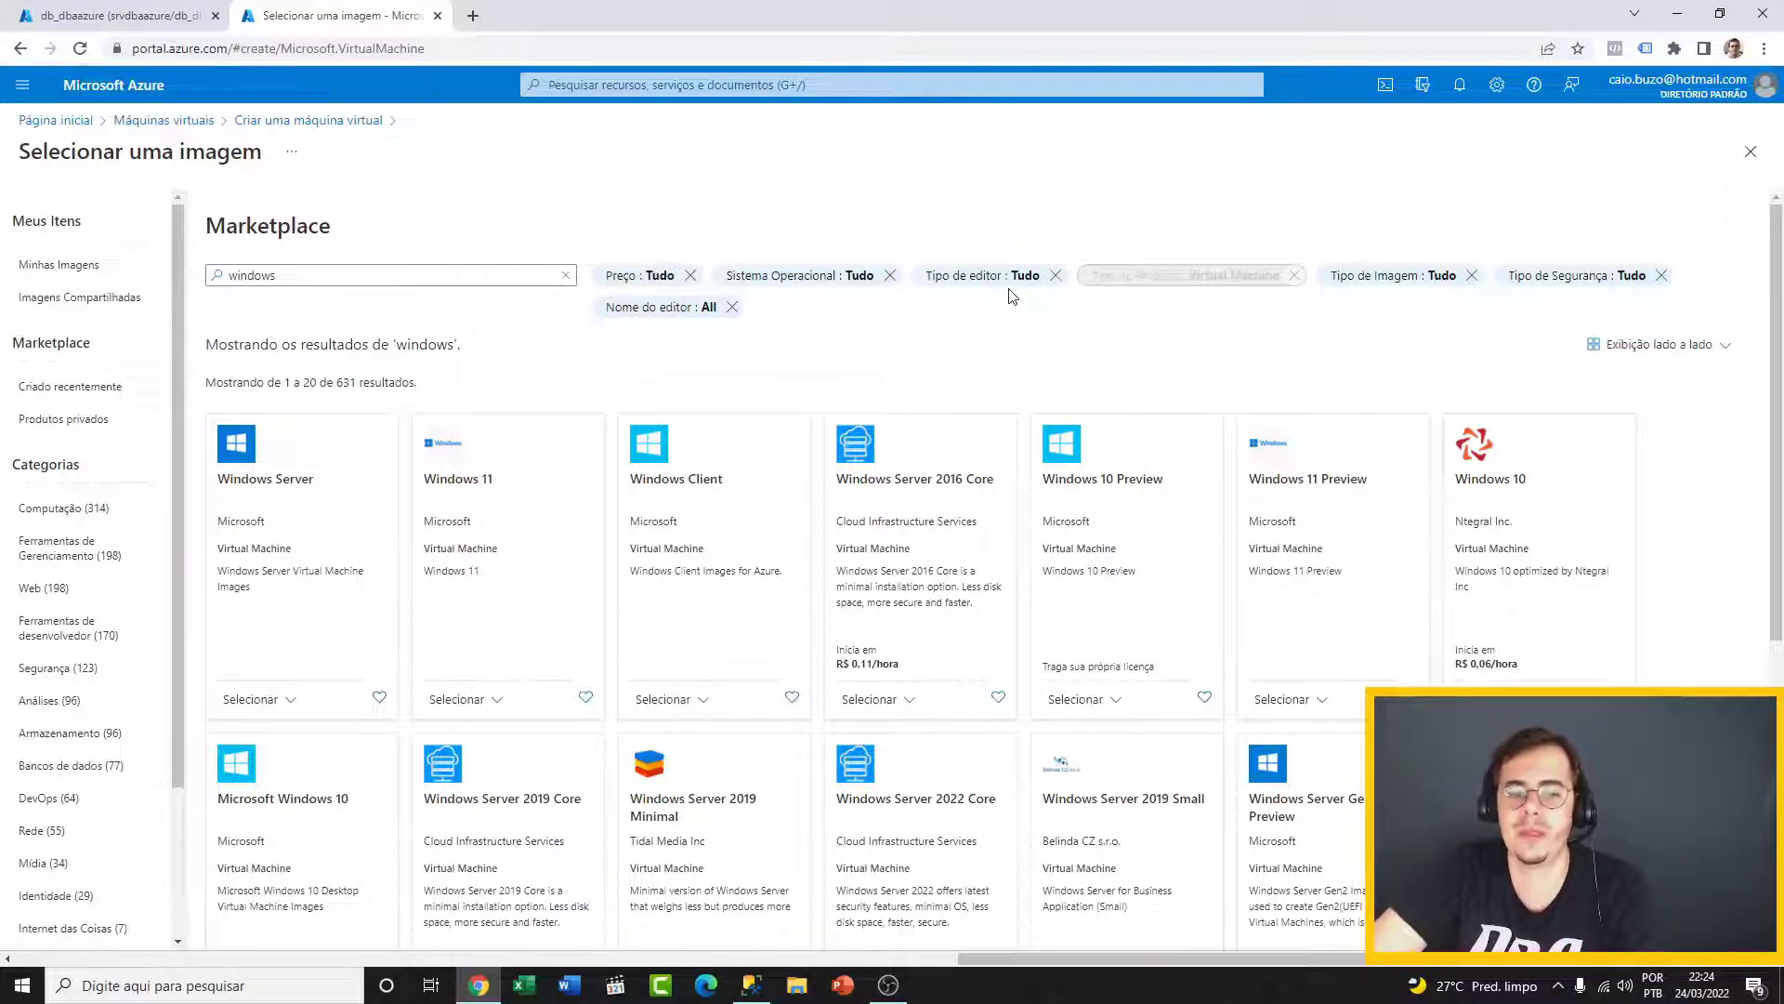
# - Replace the Marketplace image search with linux
pyautogui.doubleClick(388, 272)
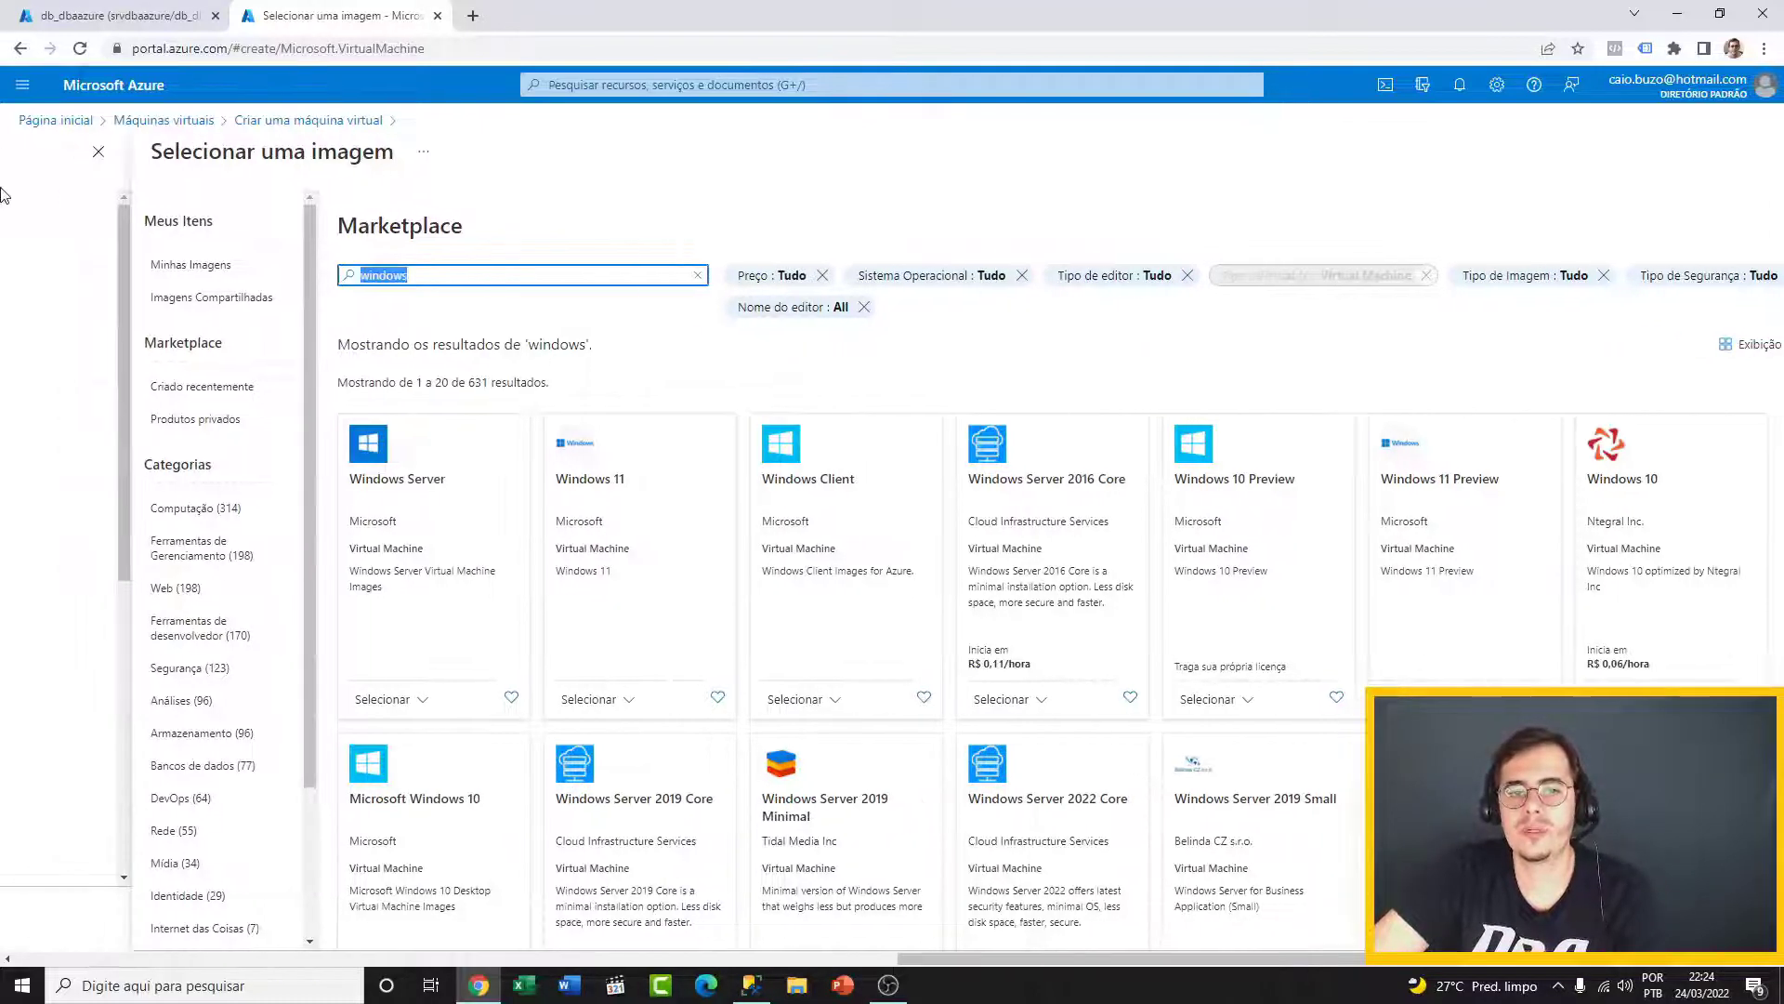
pyautogui.press('BackSpace')
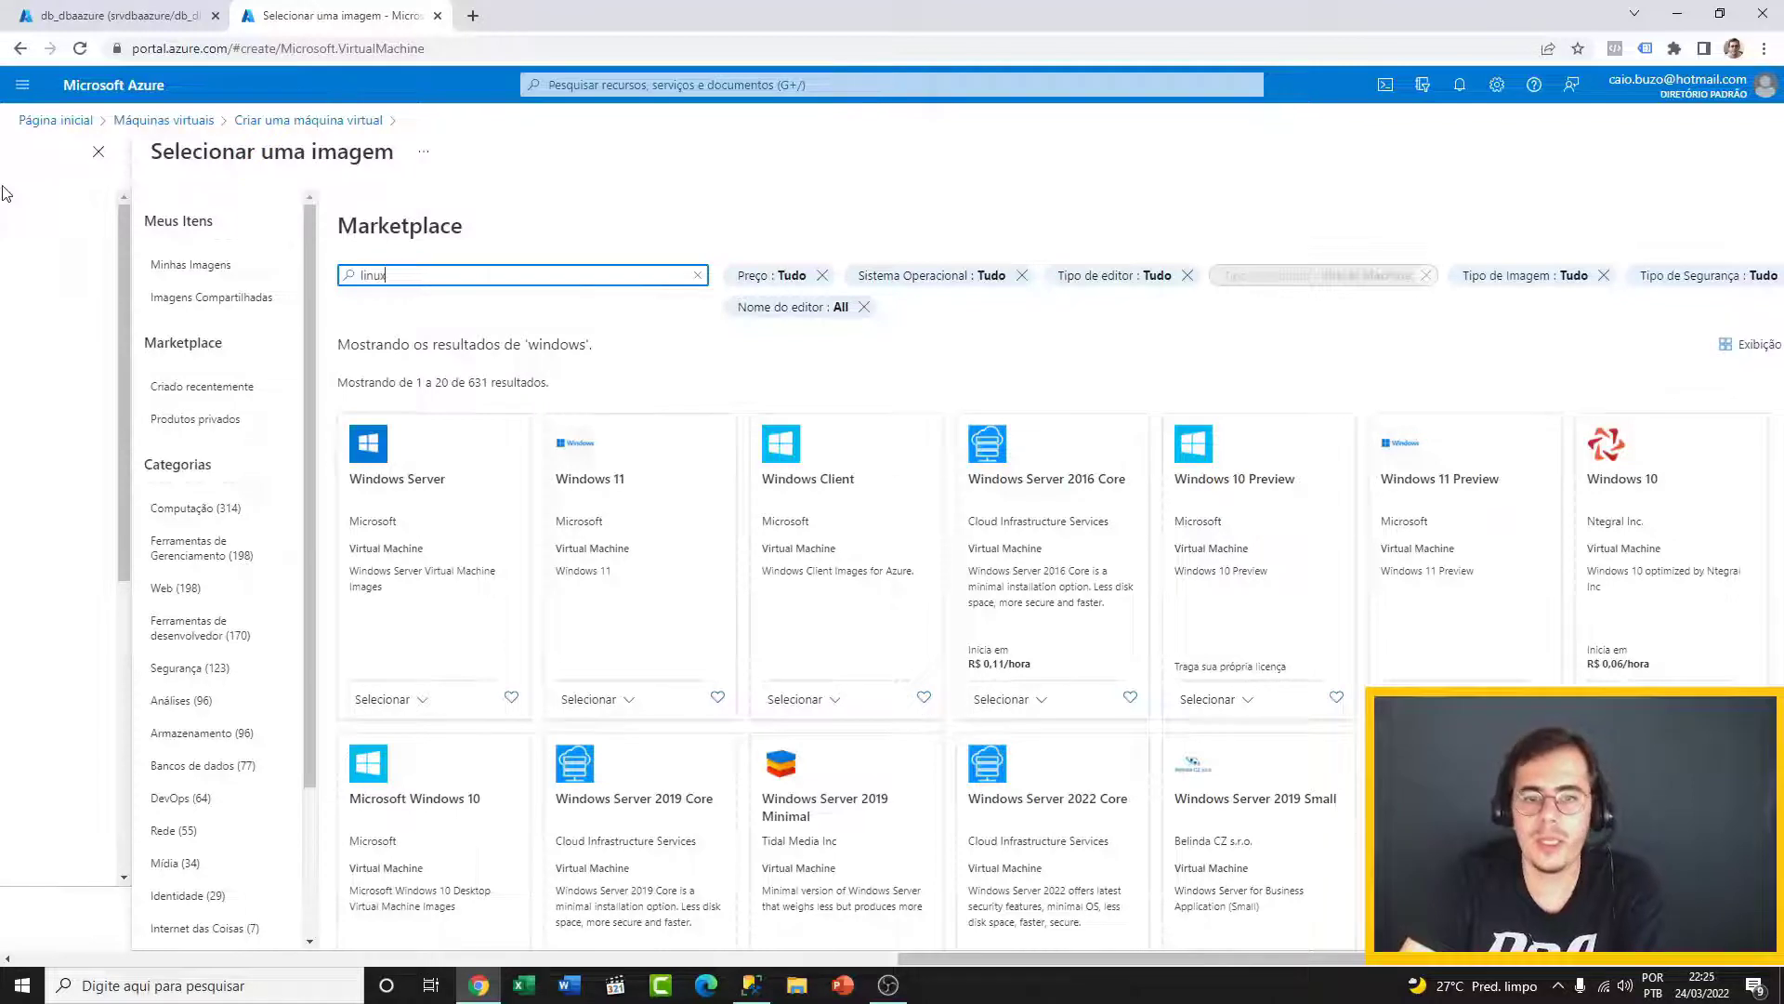
pyautogui.write('linux')
pyautogui.moveTo(1089, 957); pyautogui.dragTo(1224, 963)
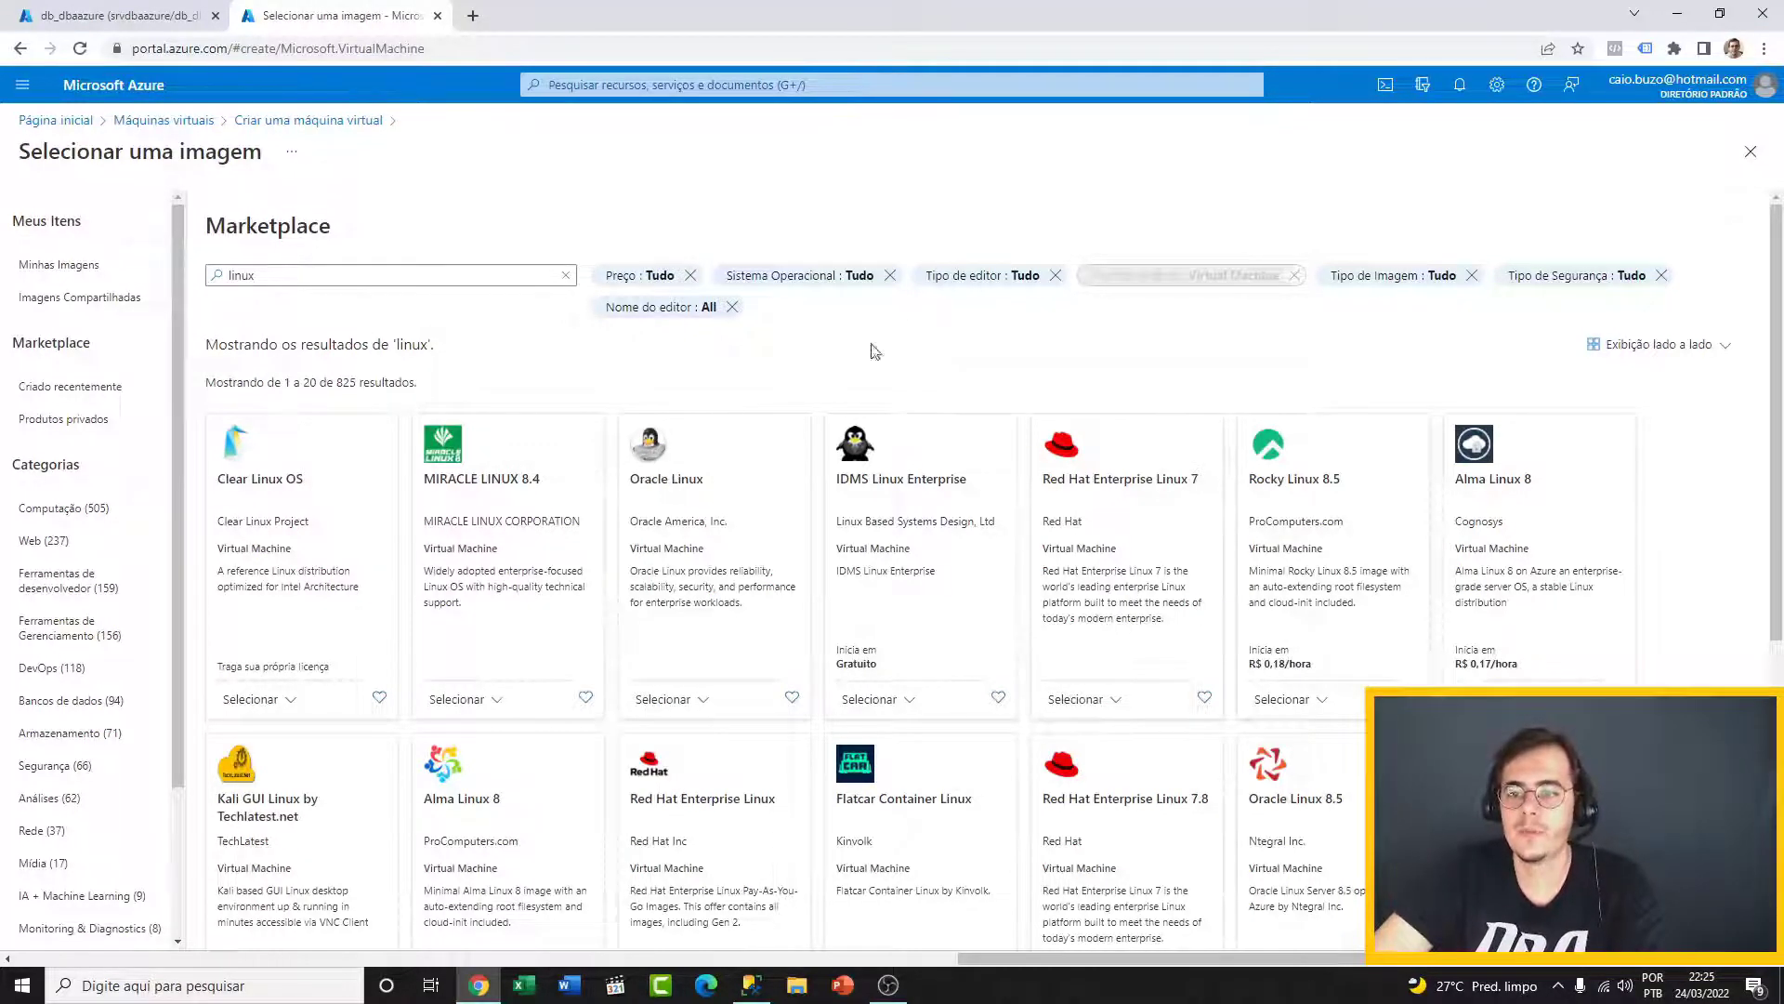
# - Replace the Marketplace image search with sql and examine the SQL Server on Windows Server version combinations
pyautogui.click(564, 277)
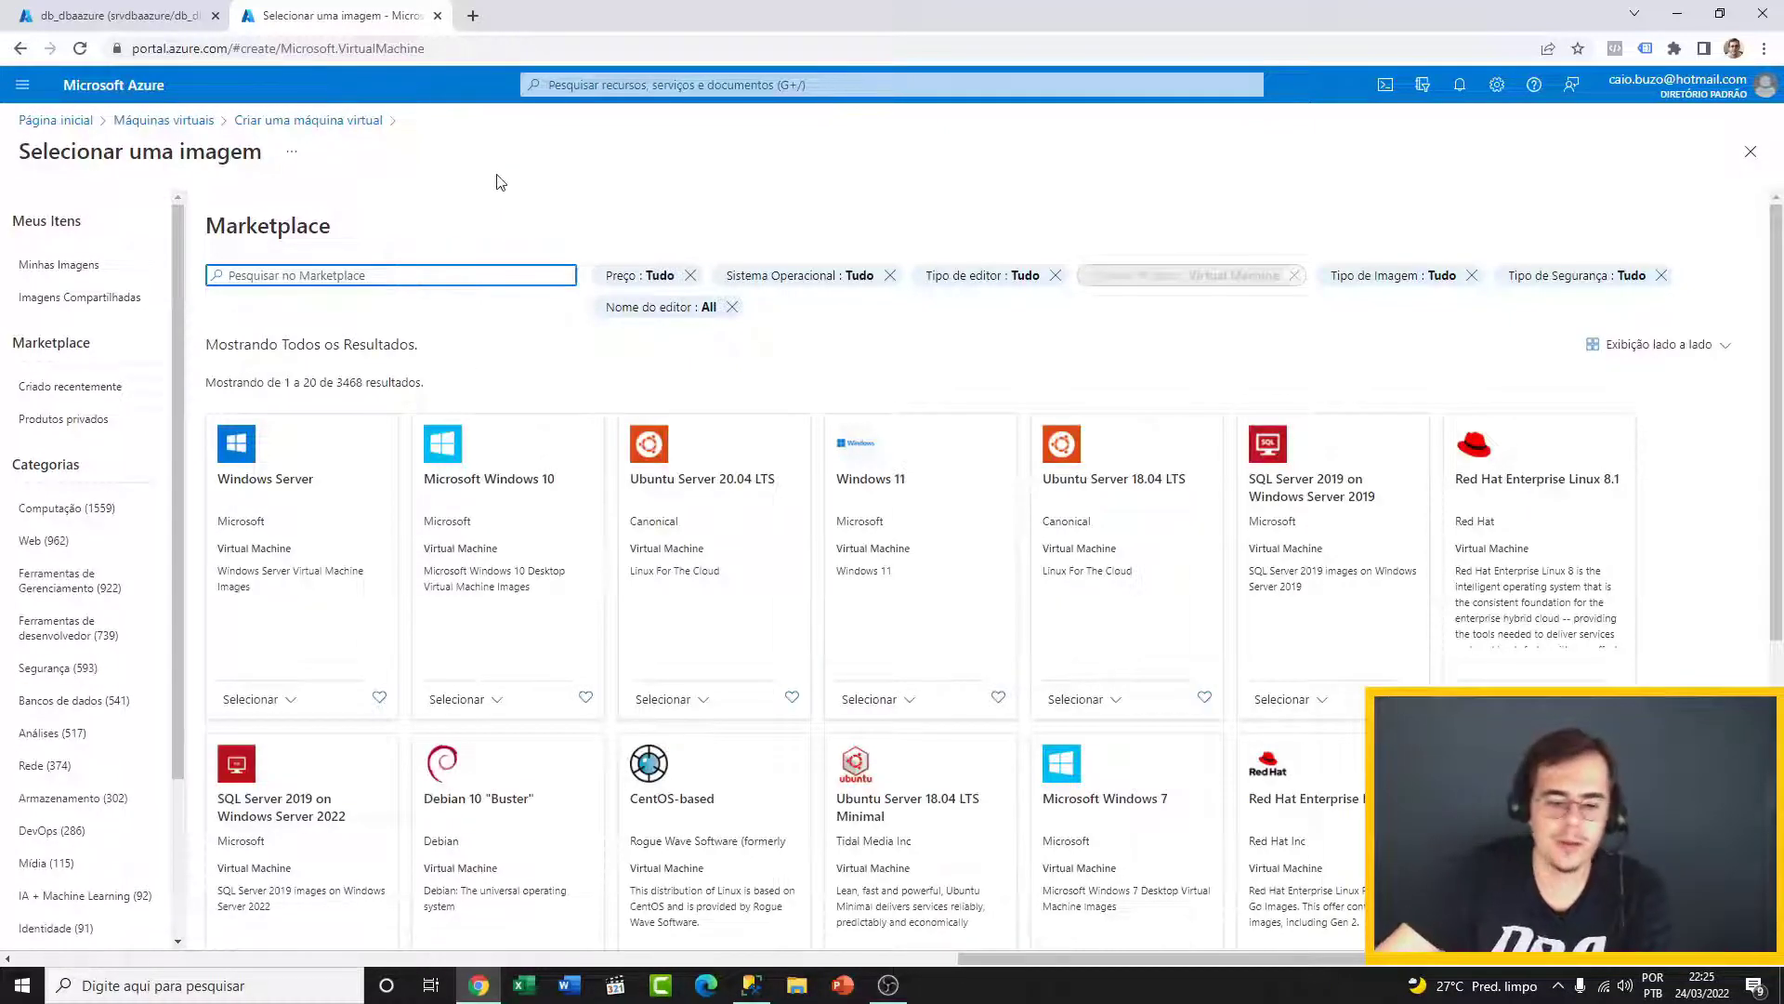
pyautogui.write('sql')
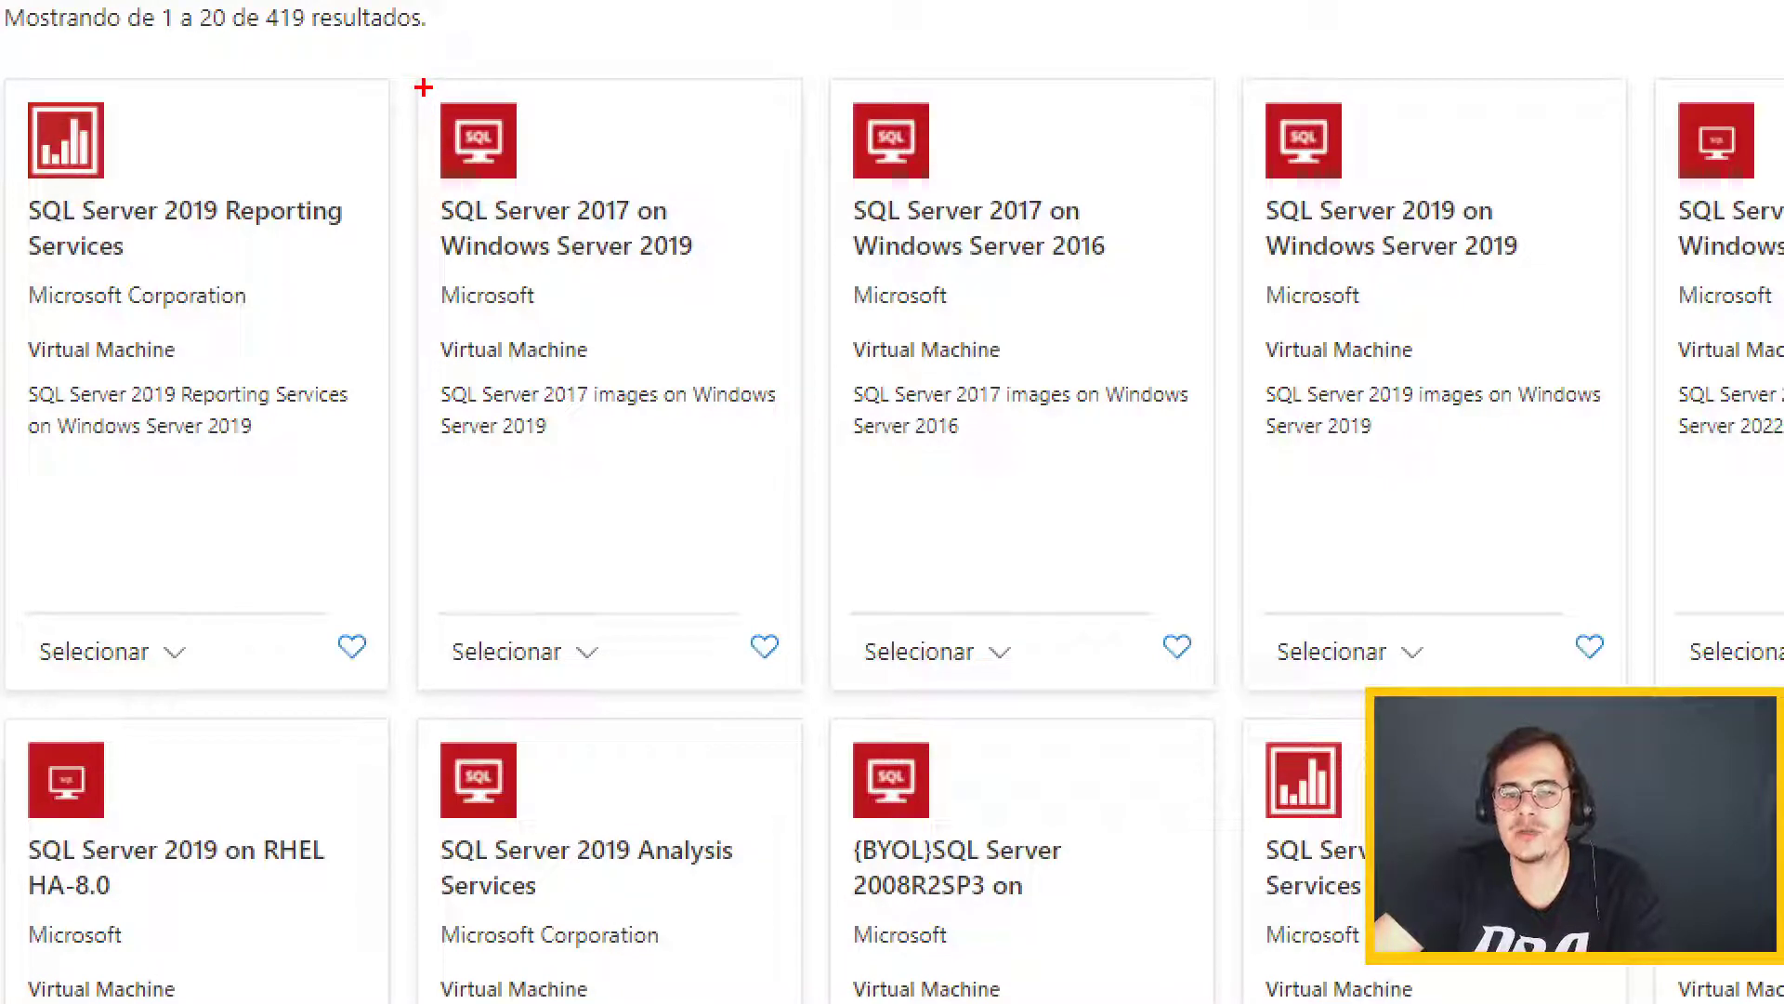
pyautogui.moveTo(423, 87)
pyautogui.mouseDown()
pyautogui.moveTo(680, 307)
pyautogui.moveTo(760, 298)
pyautogui.moveTo(760, 273)
pyautogui.mouseUp()
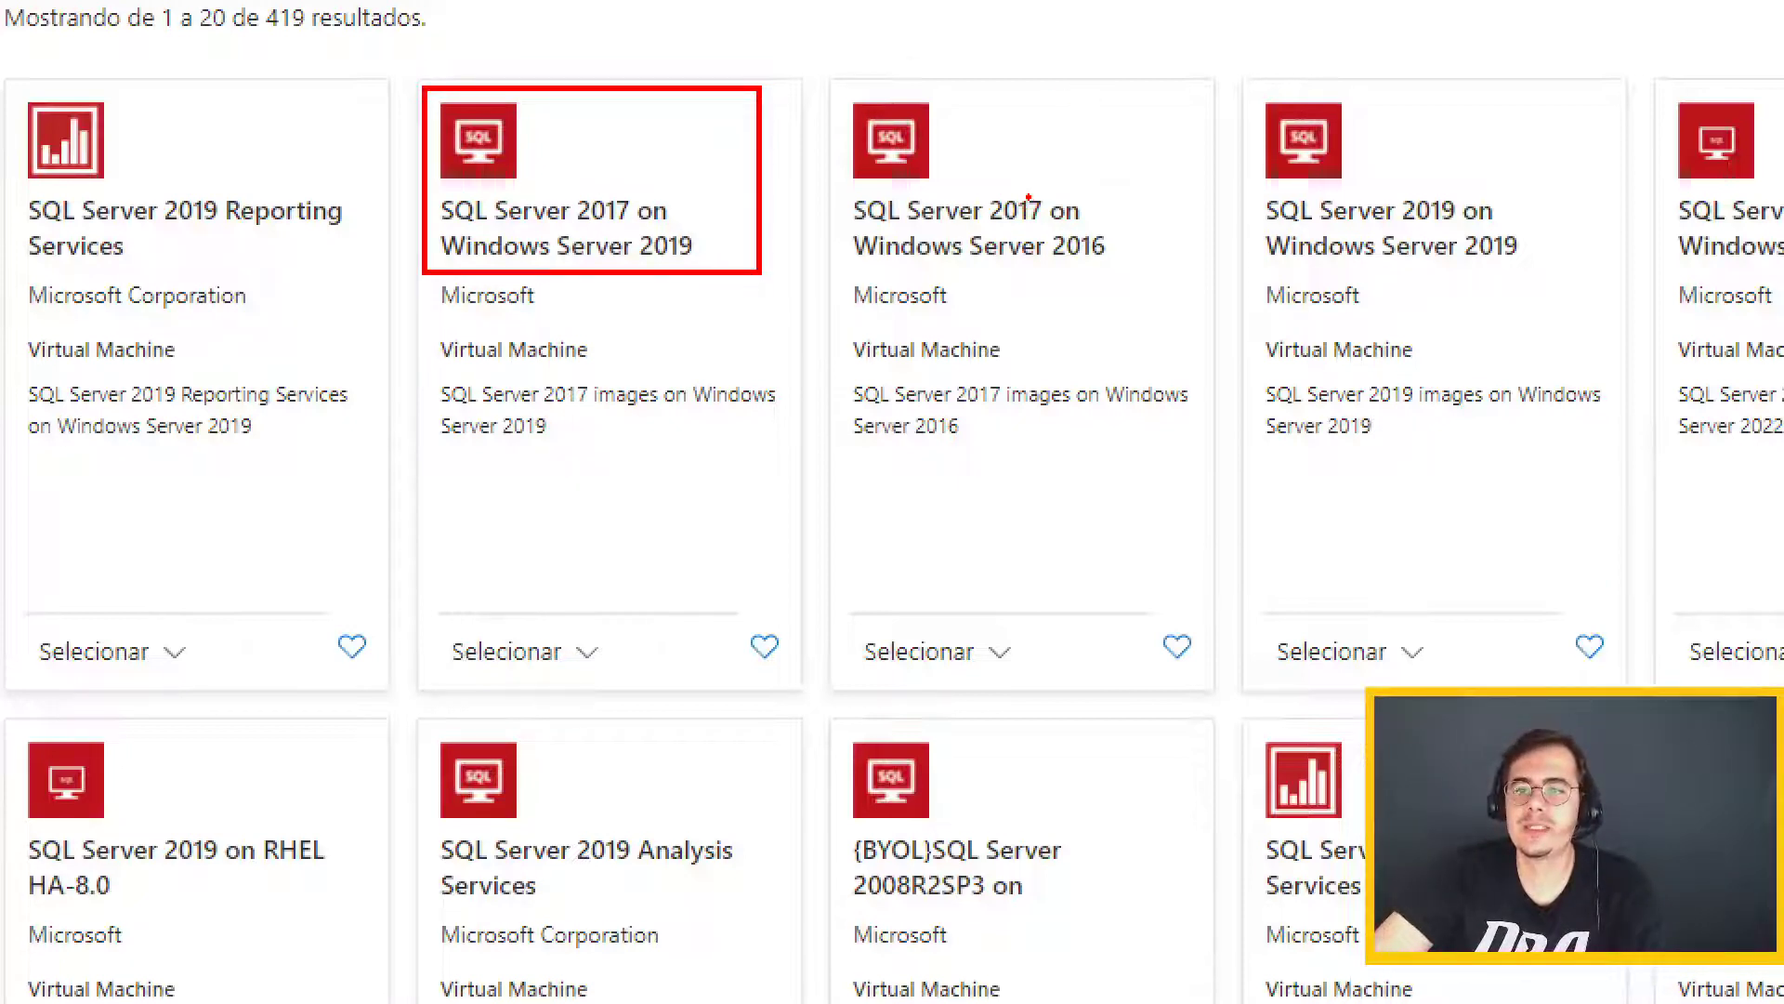
pyautogui.moveTo(1027, 197); pyautogui.dragTo(1061, 157)
pyautogui.moveTo(1113, 241); pyautogui.dragTo(1158, 206)
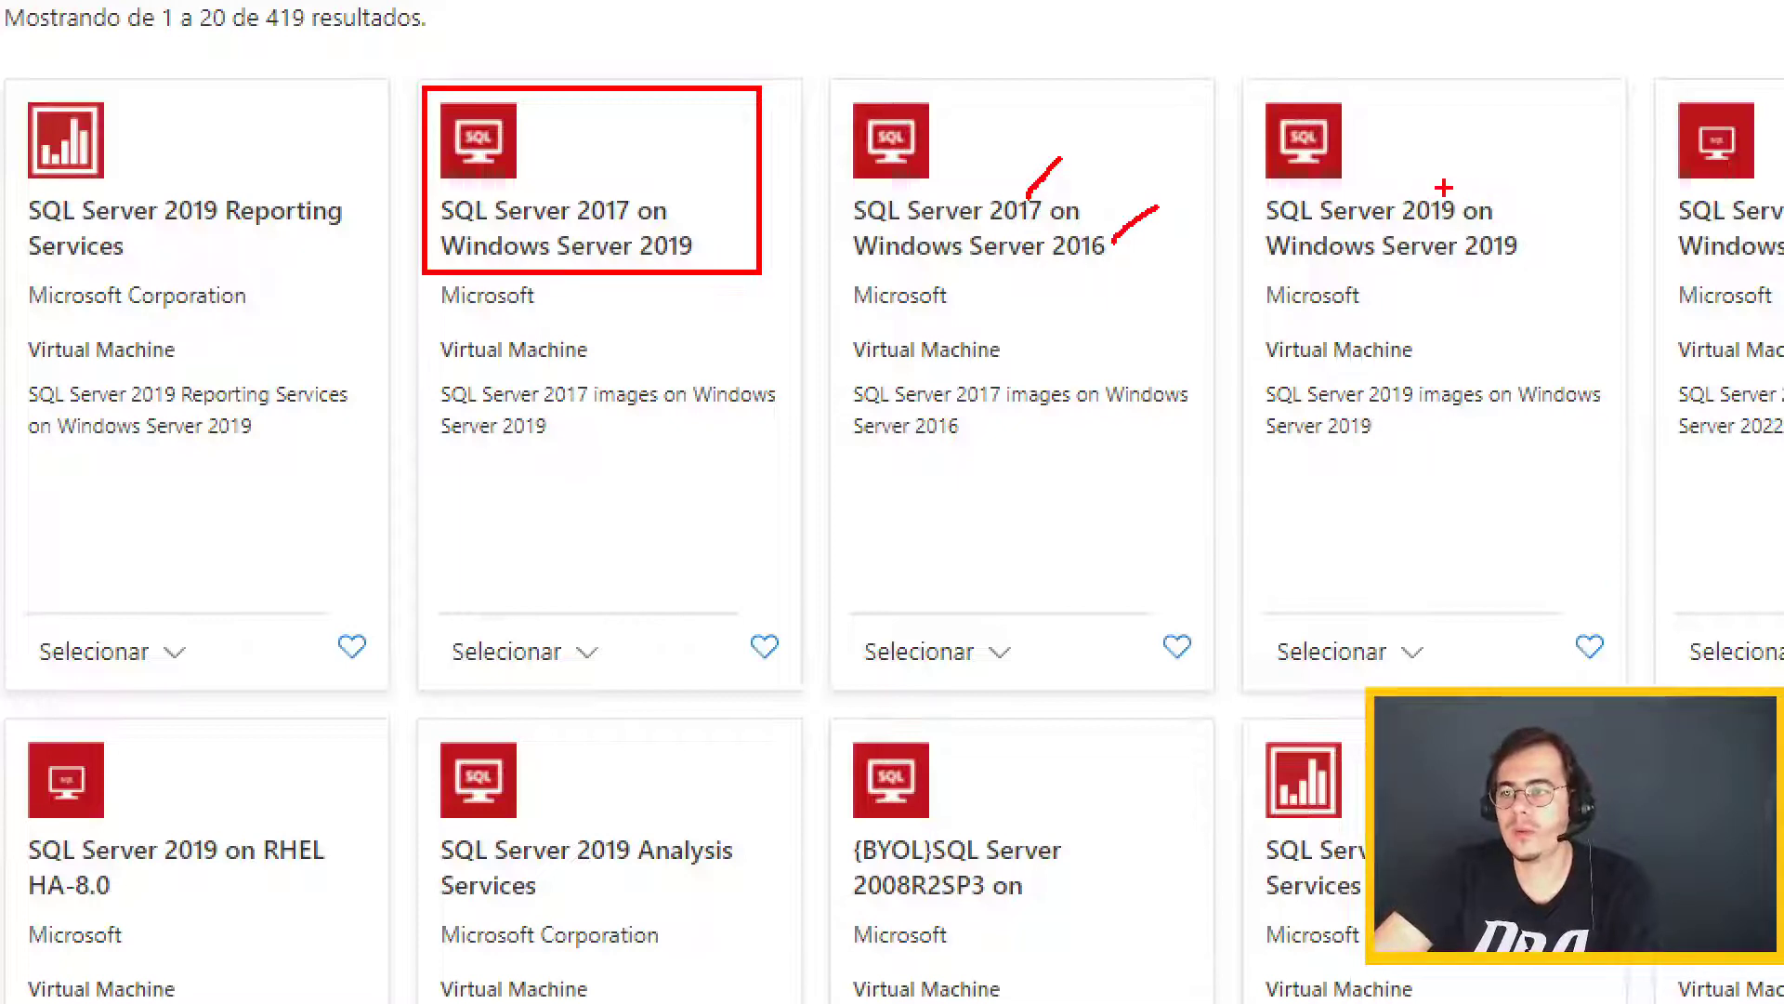
pyautogui.moveTo(1454, 198); pyautogui.dragTo(1475, 170)
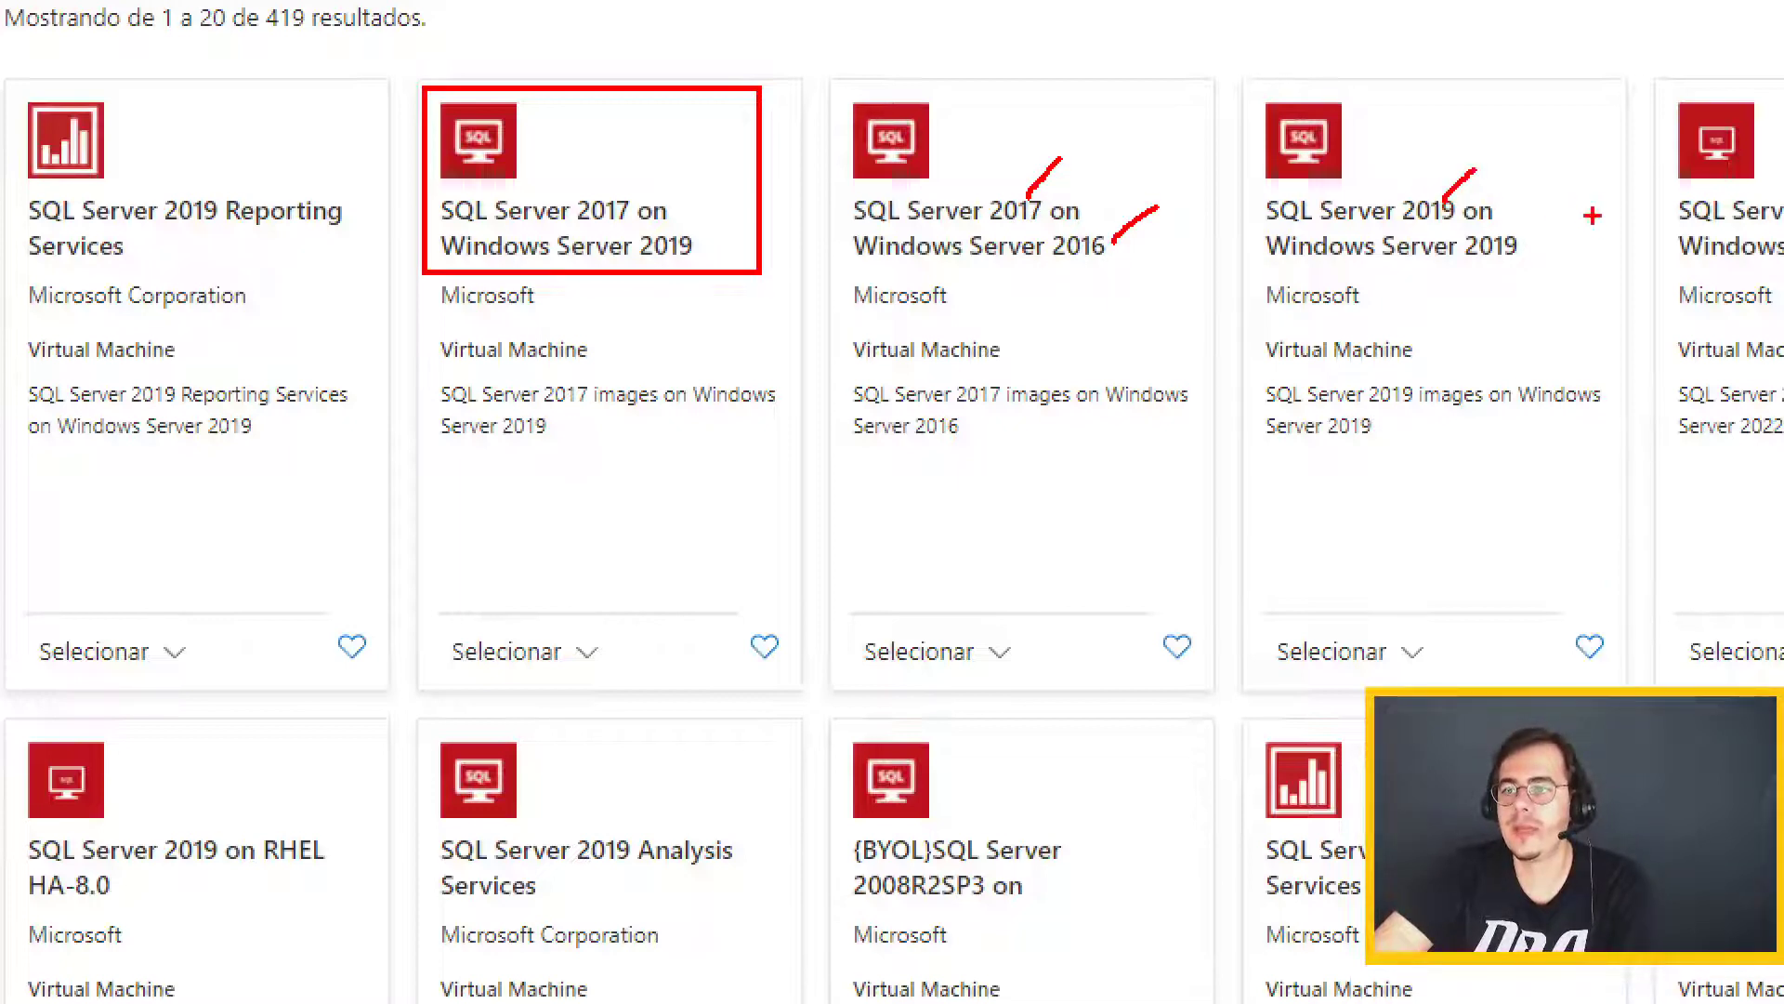
pyautogui.moveTo(1528, 240); pyautogui.dragTo(1582, 180)
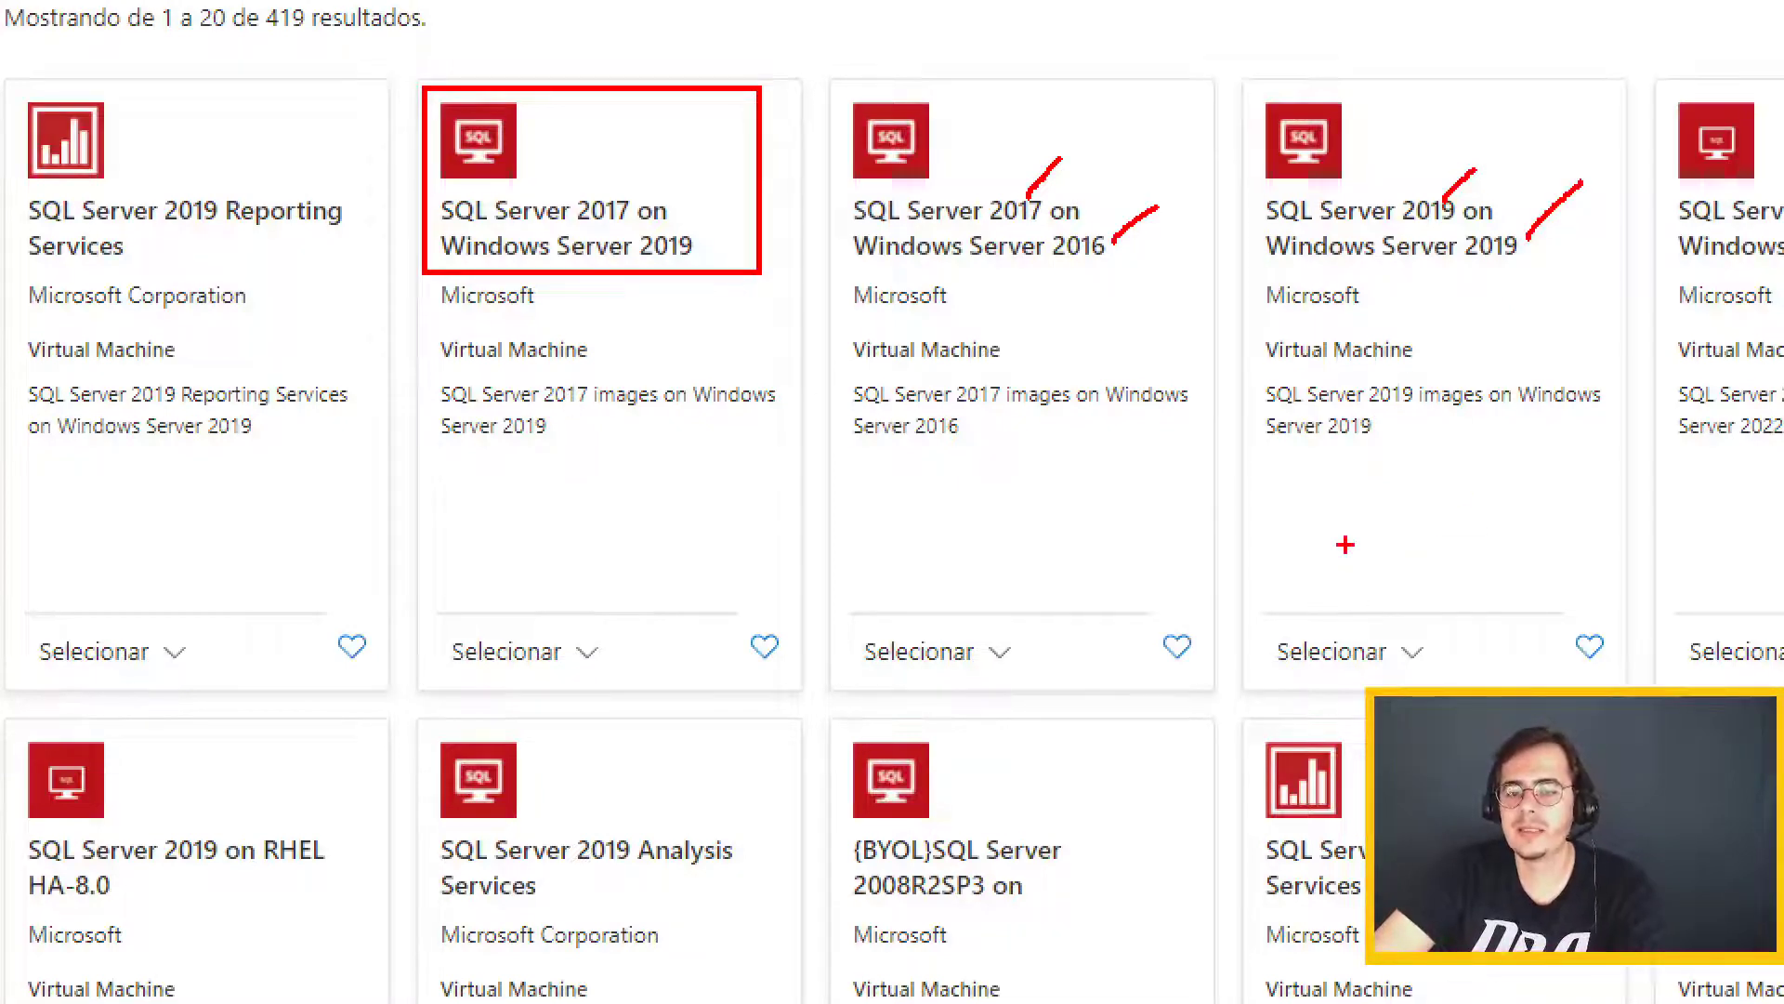
pyautogui.press('Escape')
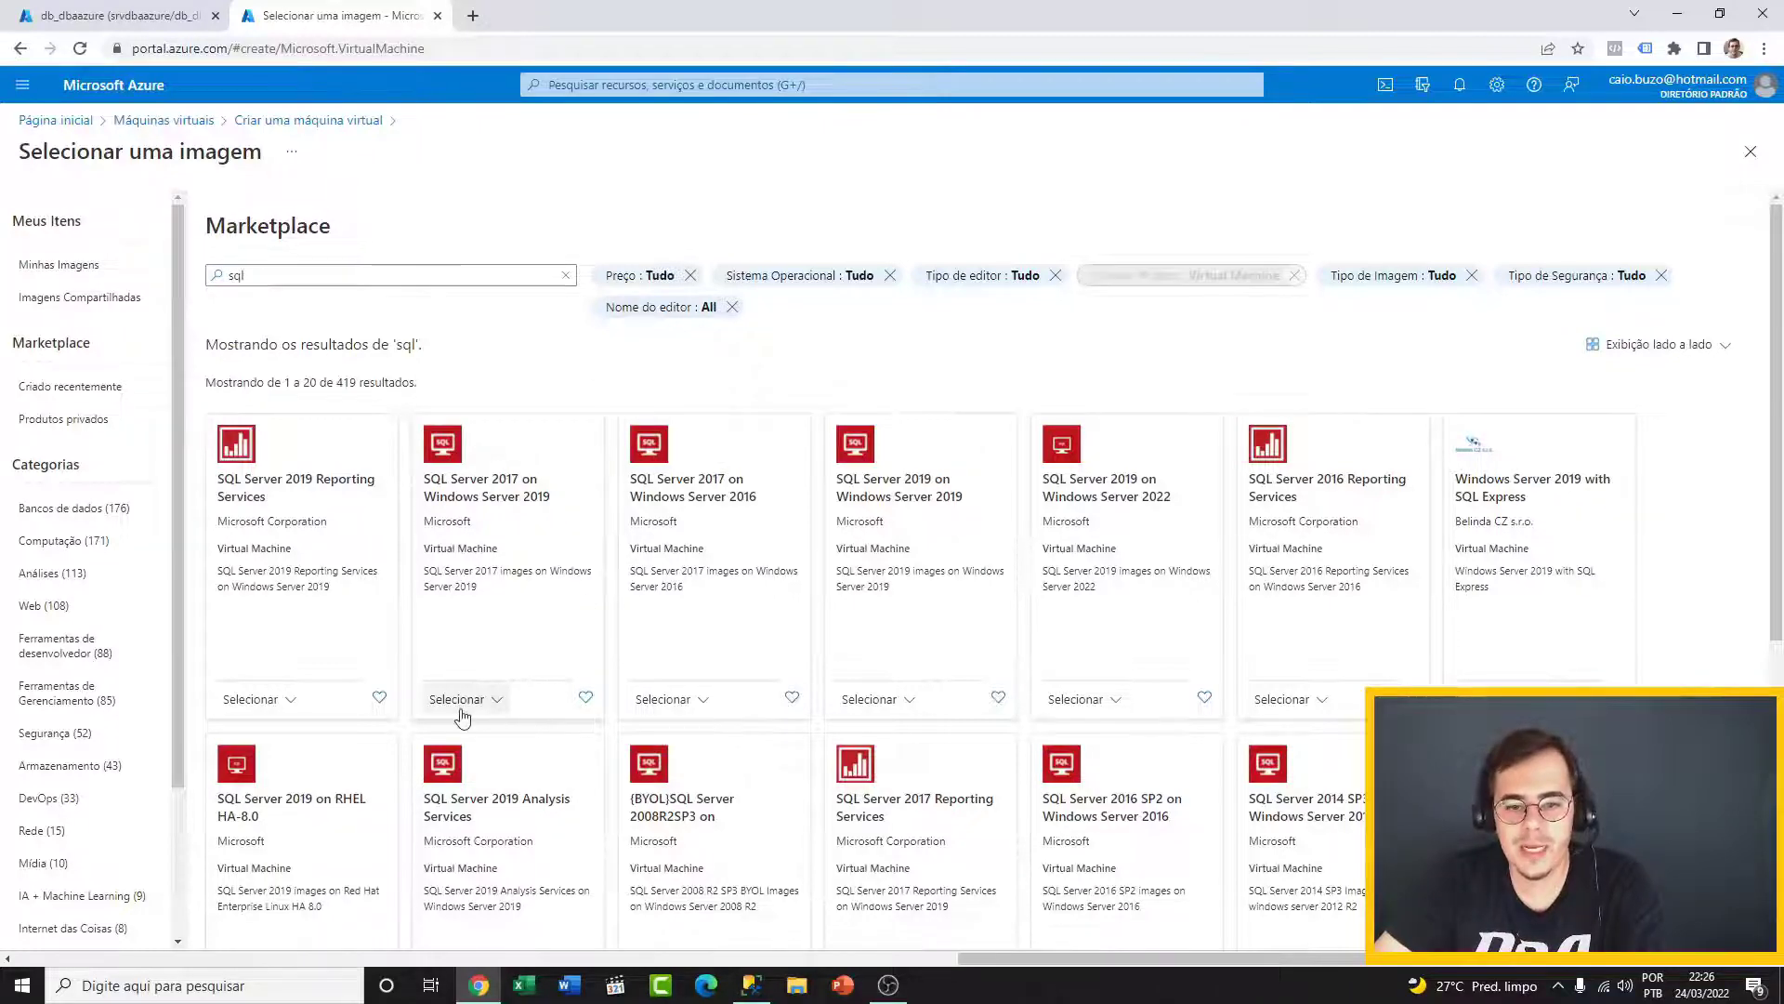
# - Review the SQL Server 2017 on Windows Server 2019 editions and select SQL Server 2017 Enterprise Windows Server 2019 - Gen 2
pyautogui.click(491, 702)
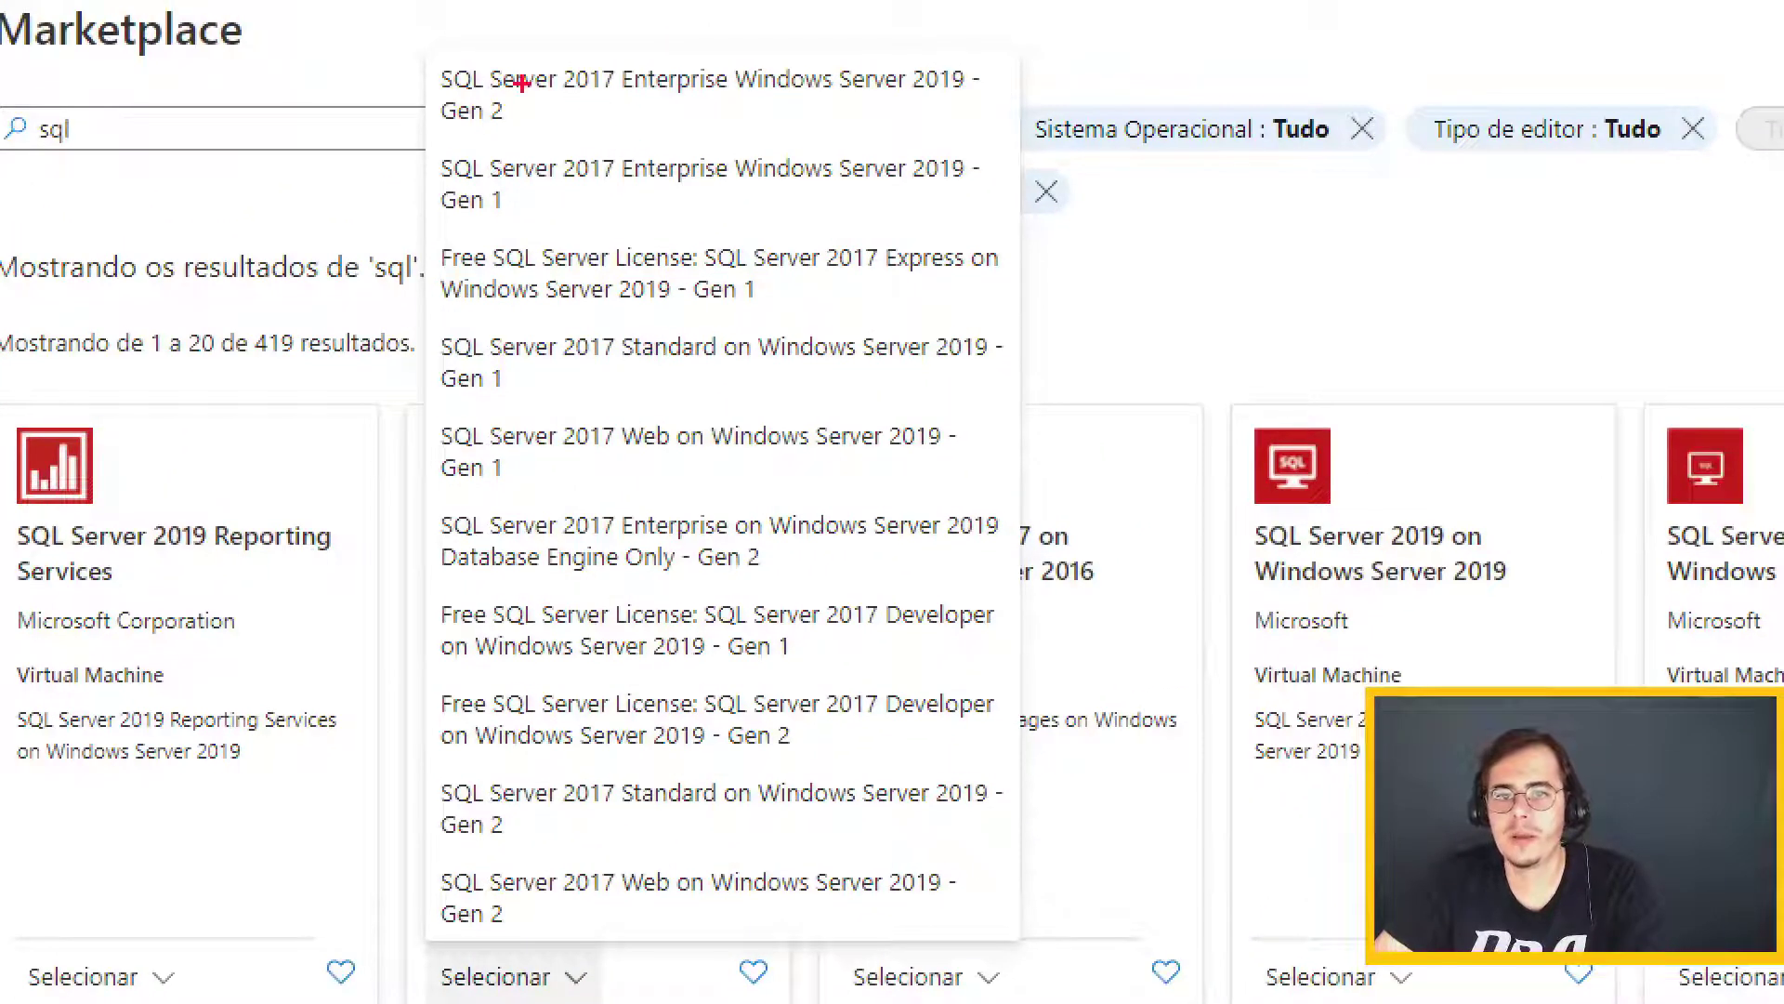
pyautogui.moveTo(436, 58); pyautogui.dragTo(999, 136)
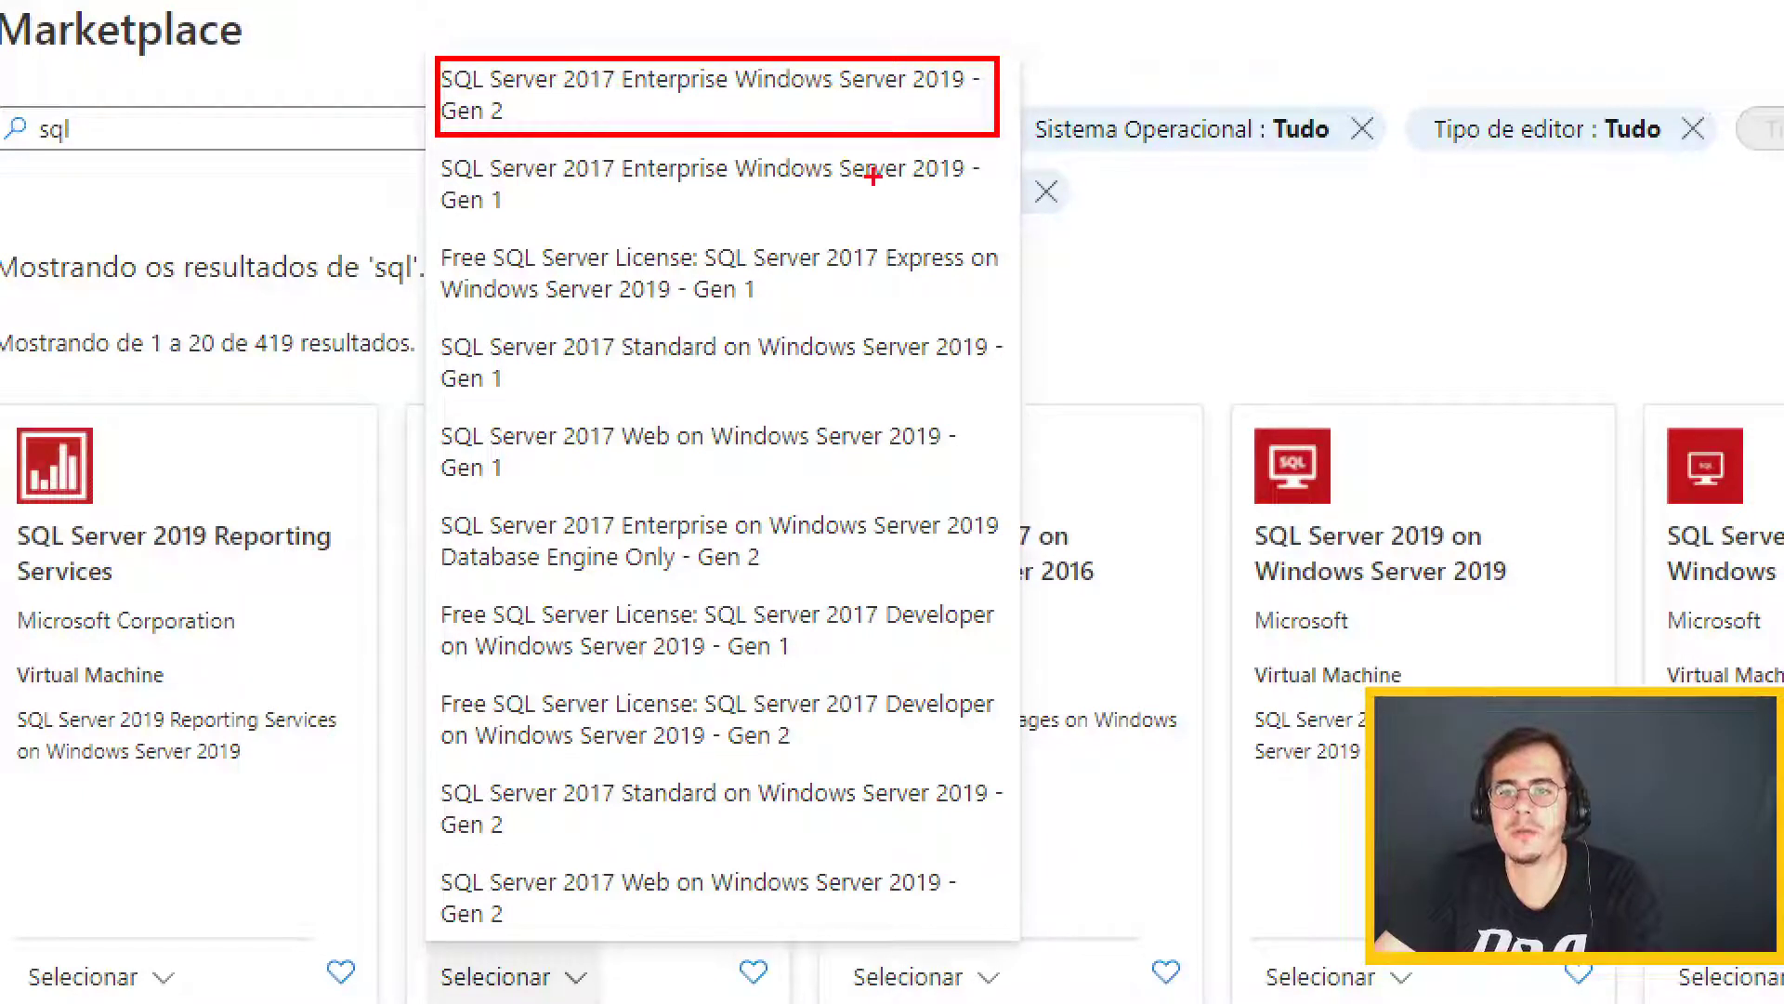
pyautogui.moveTo(517, 108); pyautogui.dragTo(560, 99)
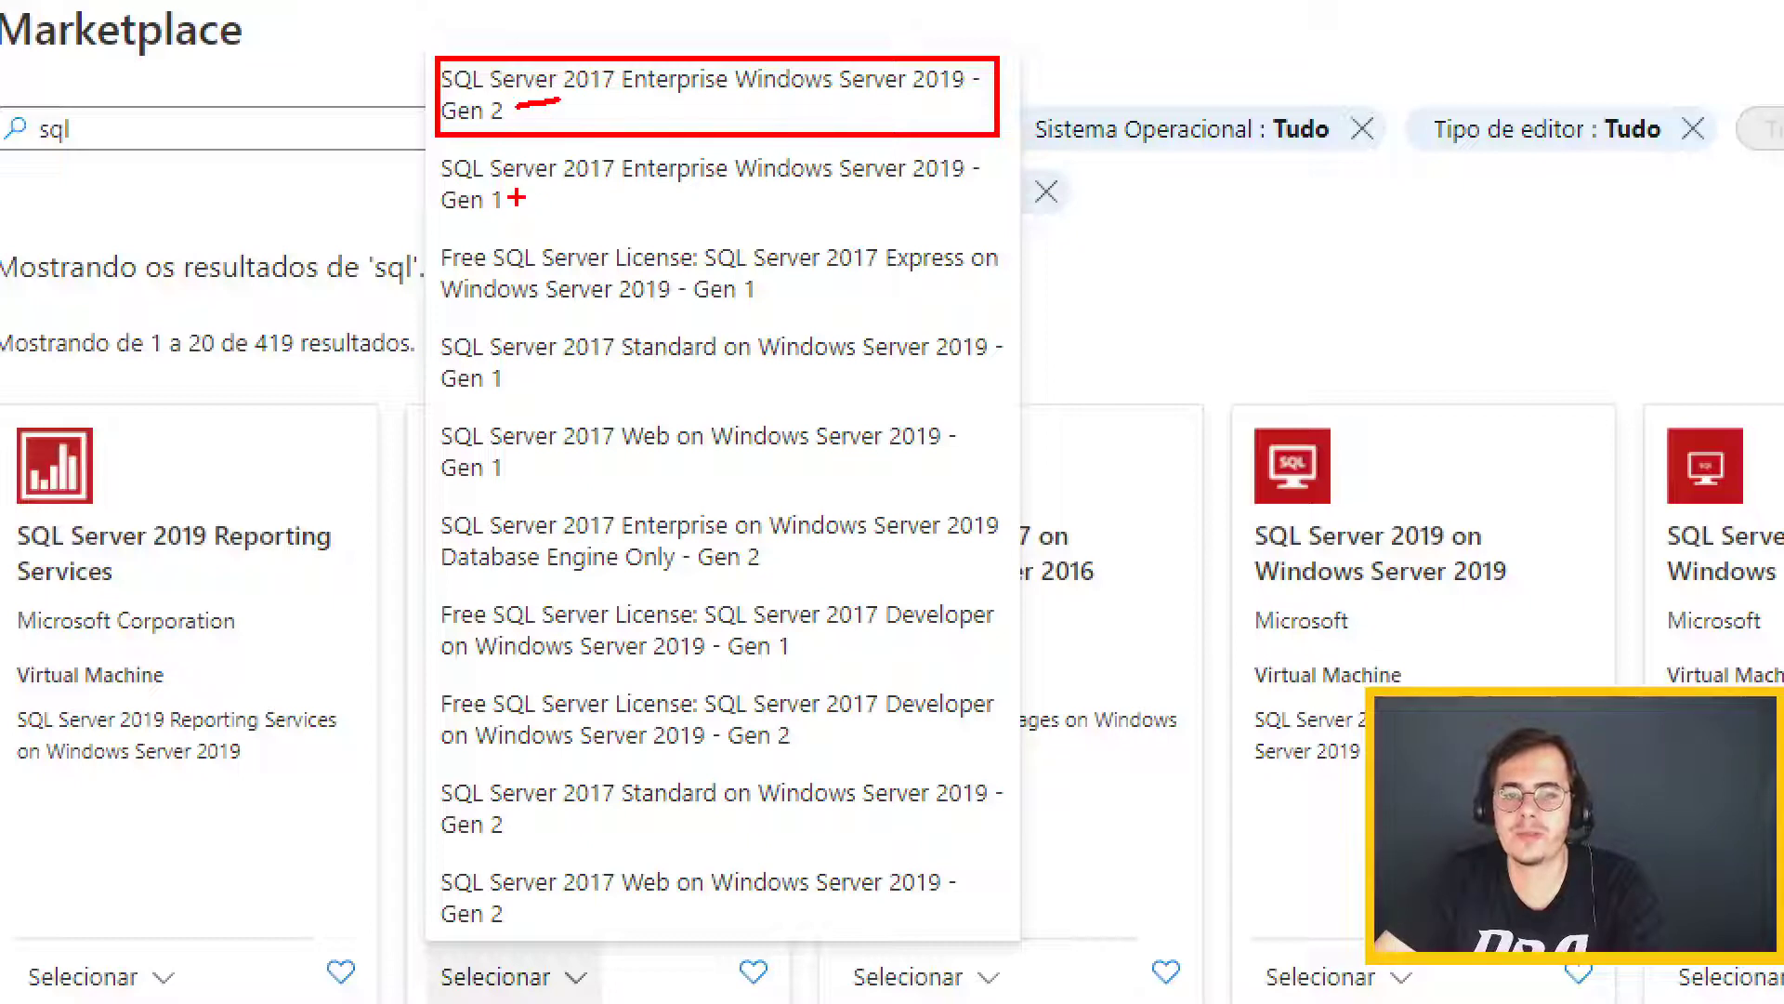
pyautogui.moveTo(516, 197); pyautogui.dragTo(559, 182)
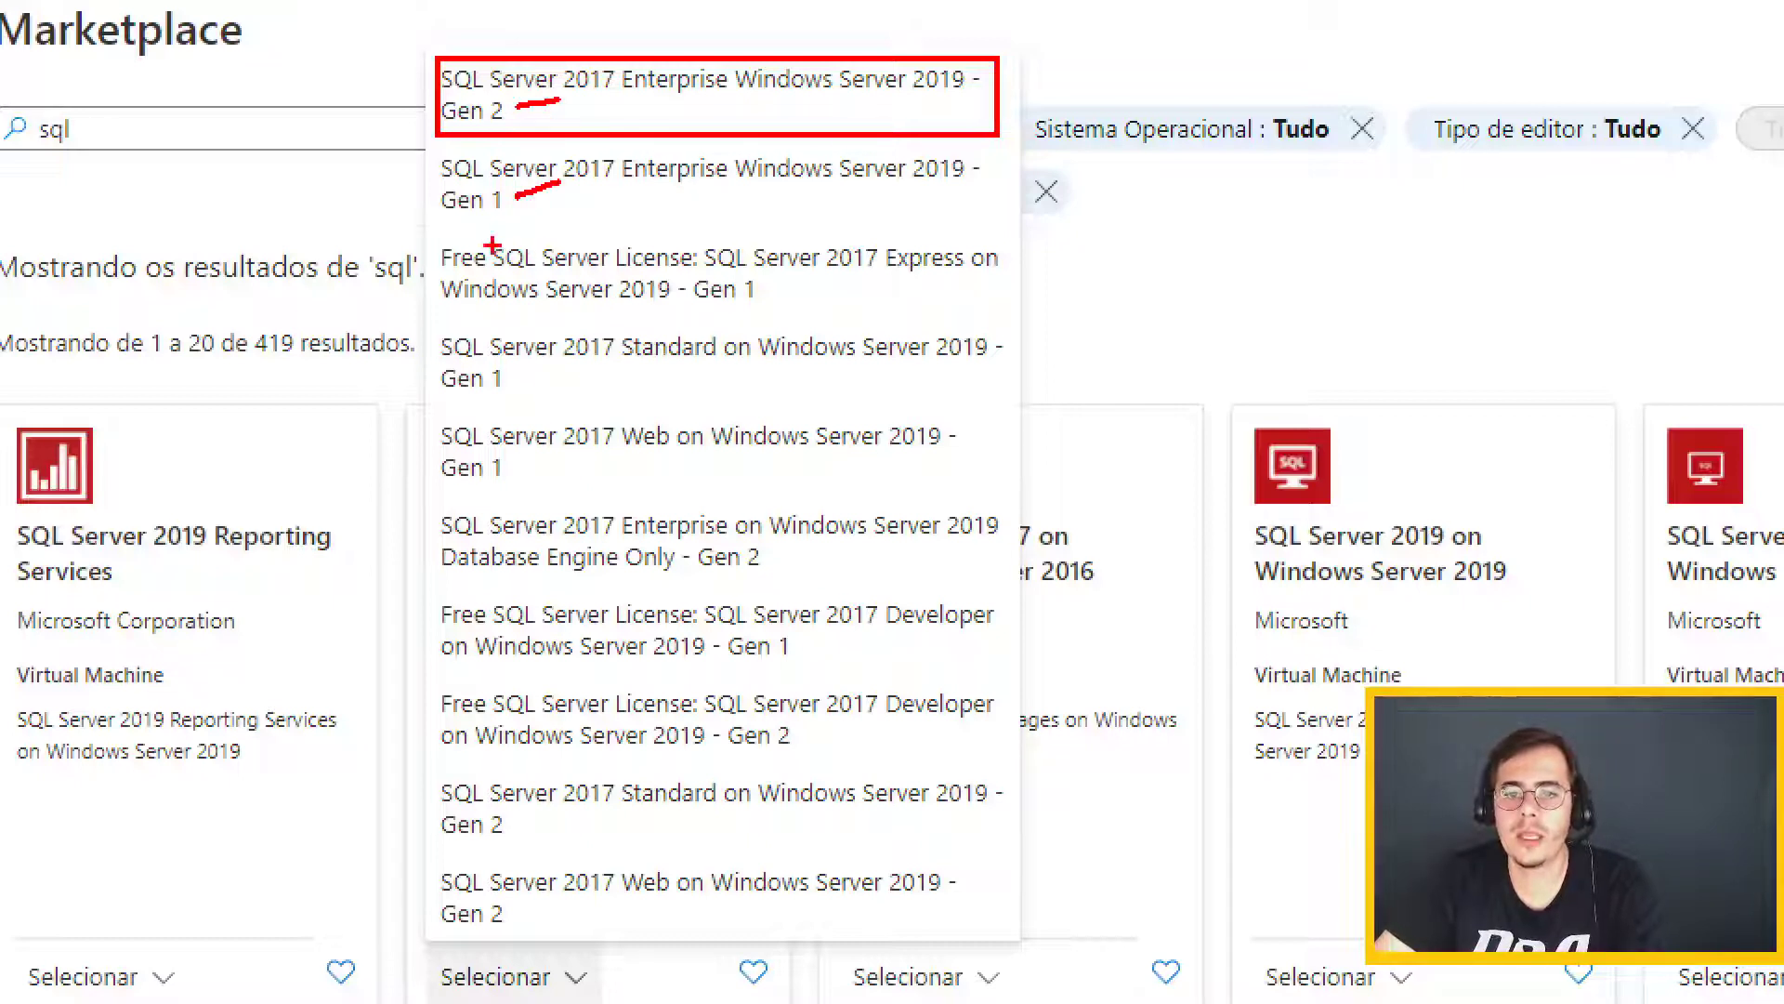
pyautogui.moveTo(421, 245); pyautogui.dragTo(1018, 302)
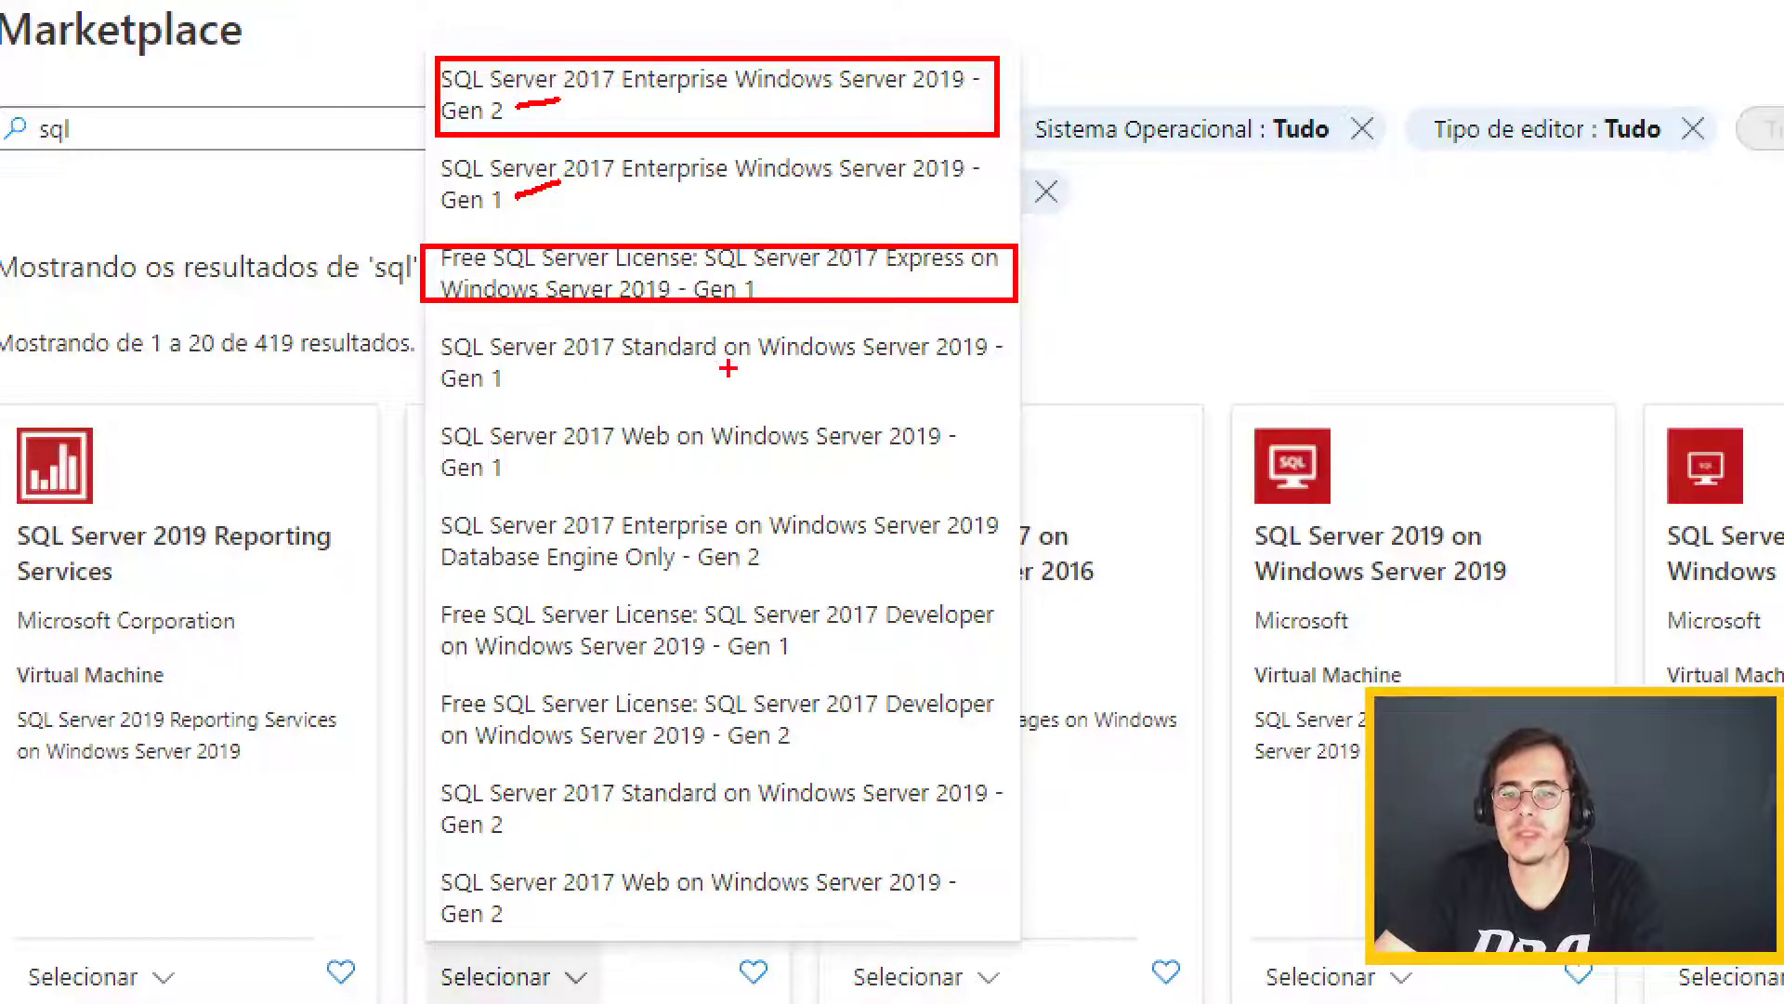
pyautogui.moveTo(631, 362); pyautogui.dragTo(778, 373)
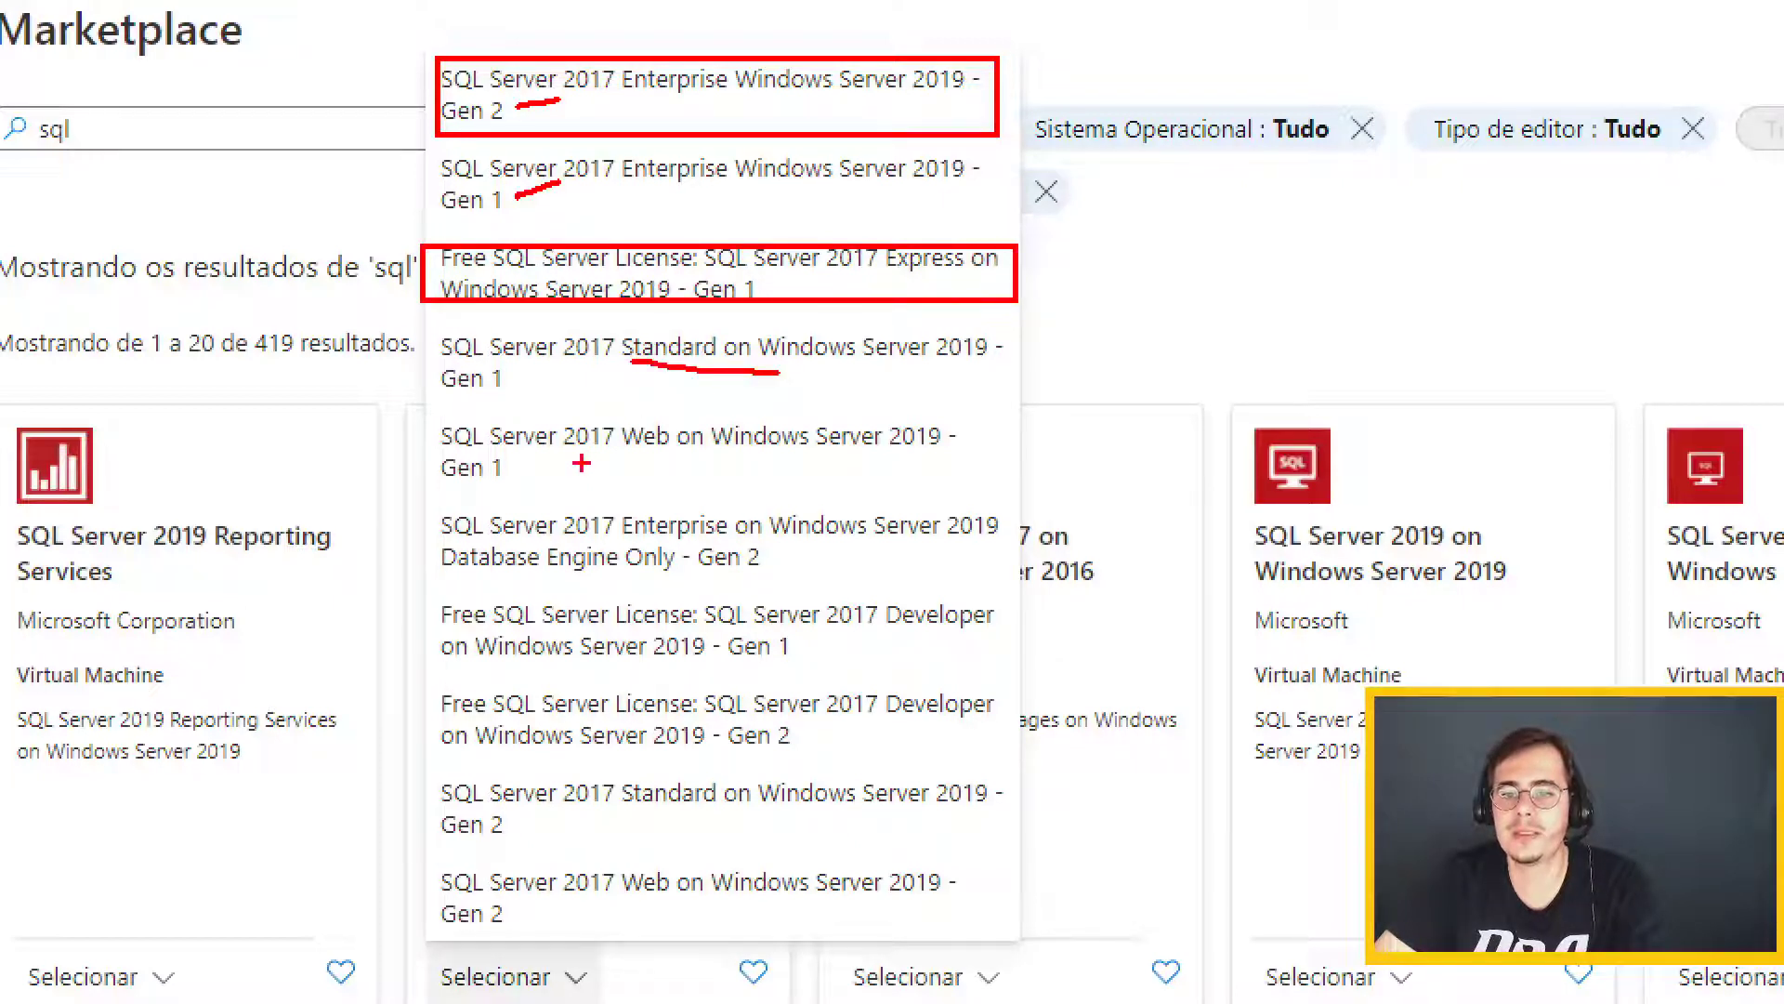
pyautogui.moveTo(625, 467); pyautogui.dragTo(734, 451)
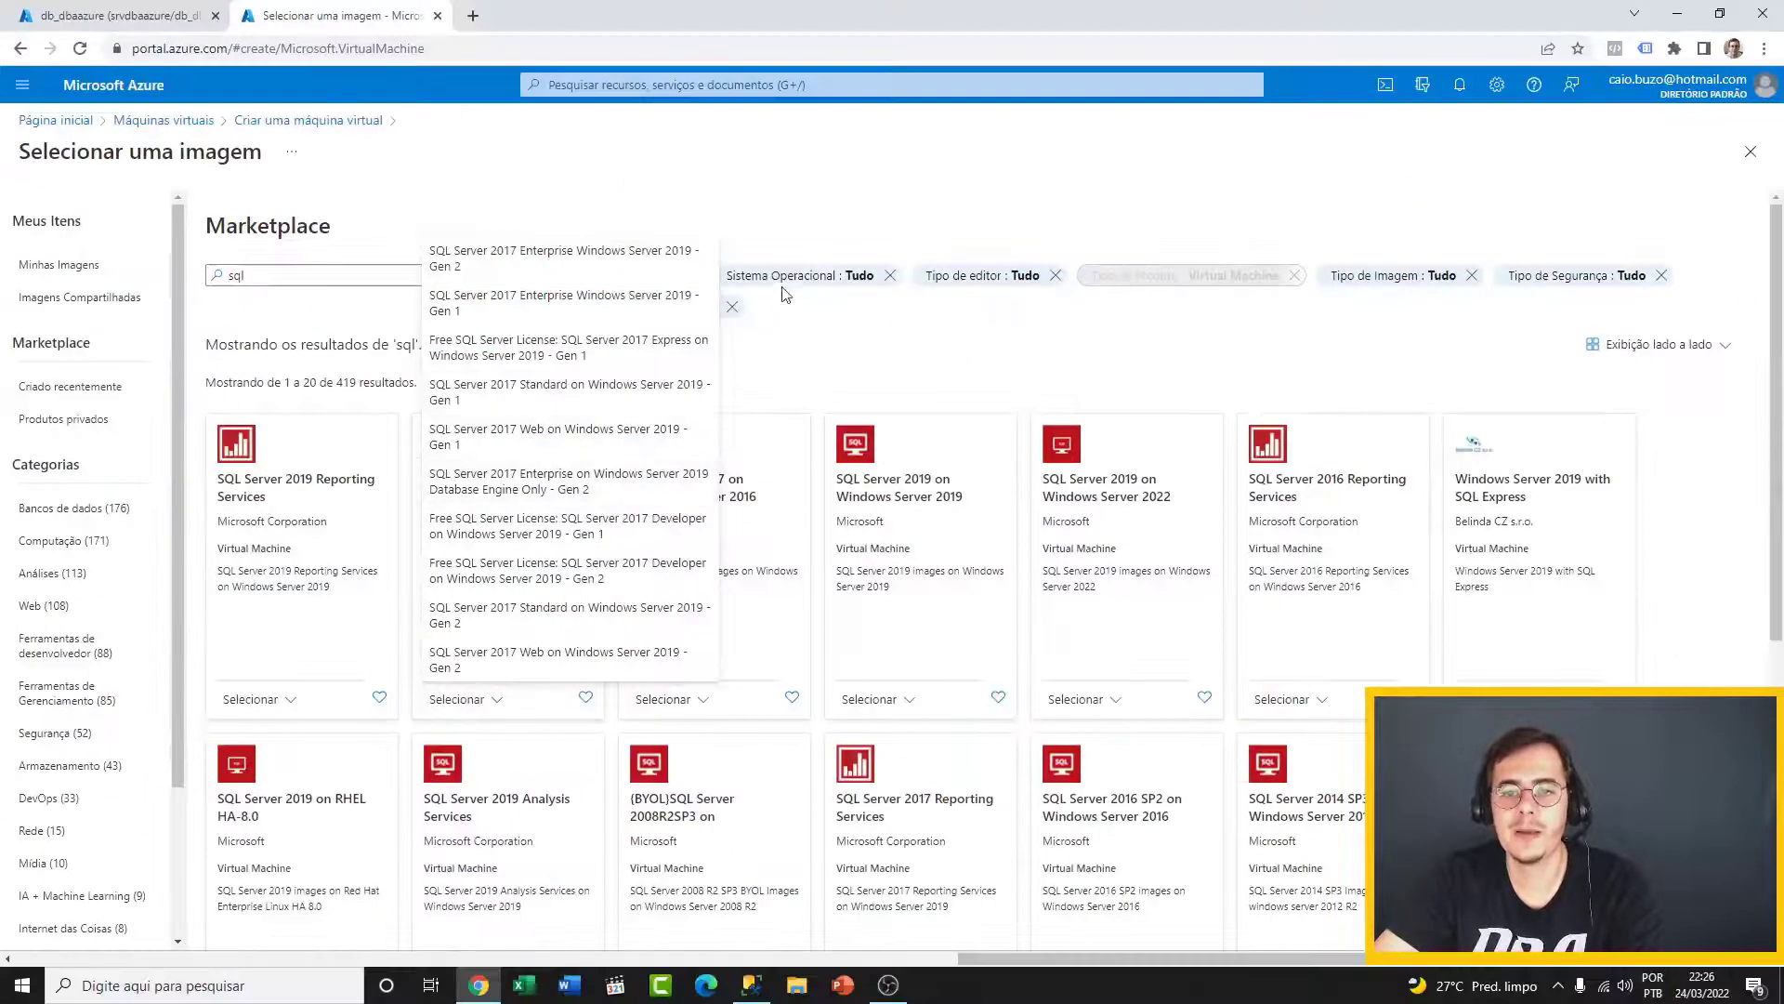
pyautogui.click(1151, 165)
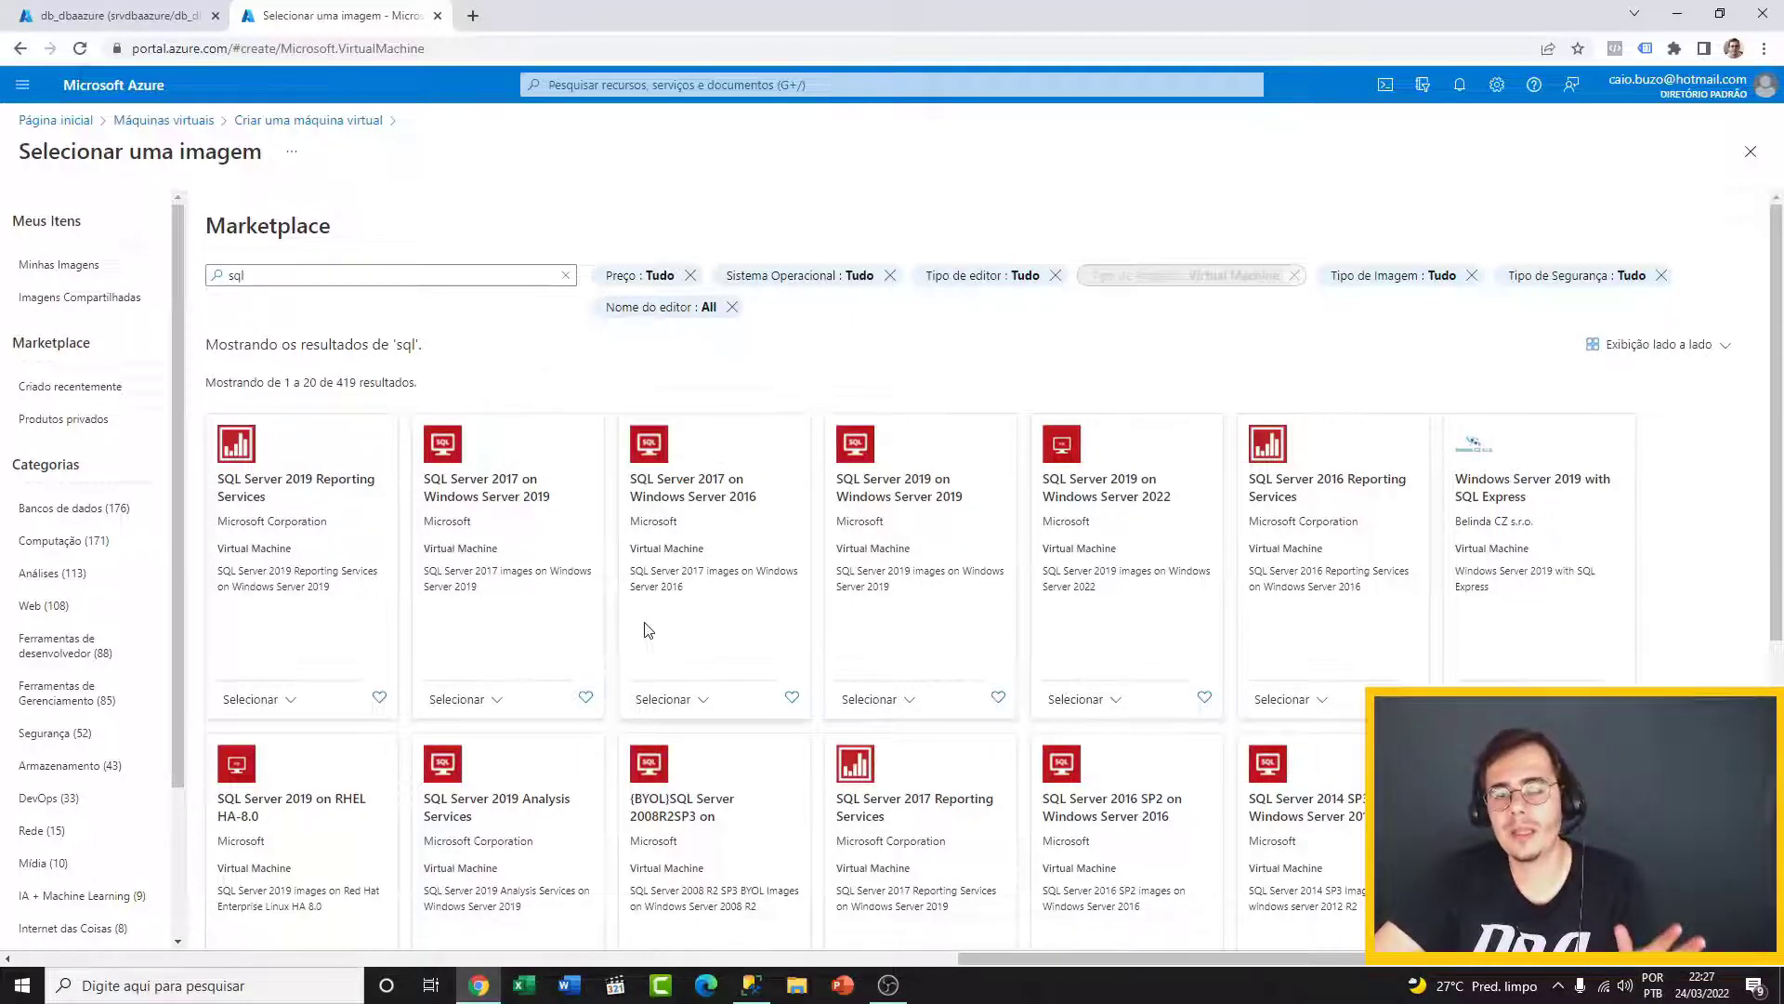
pyautogui.click(495, 699)
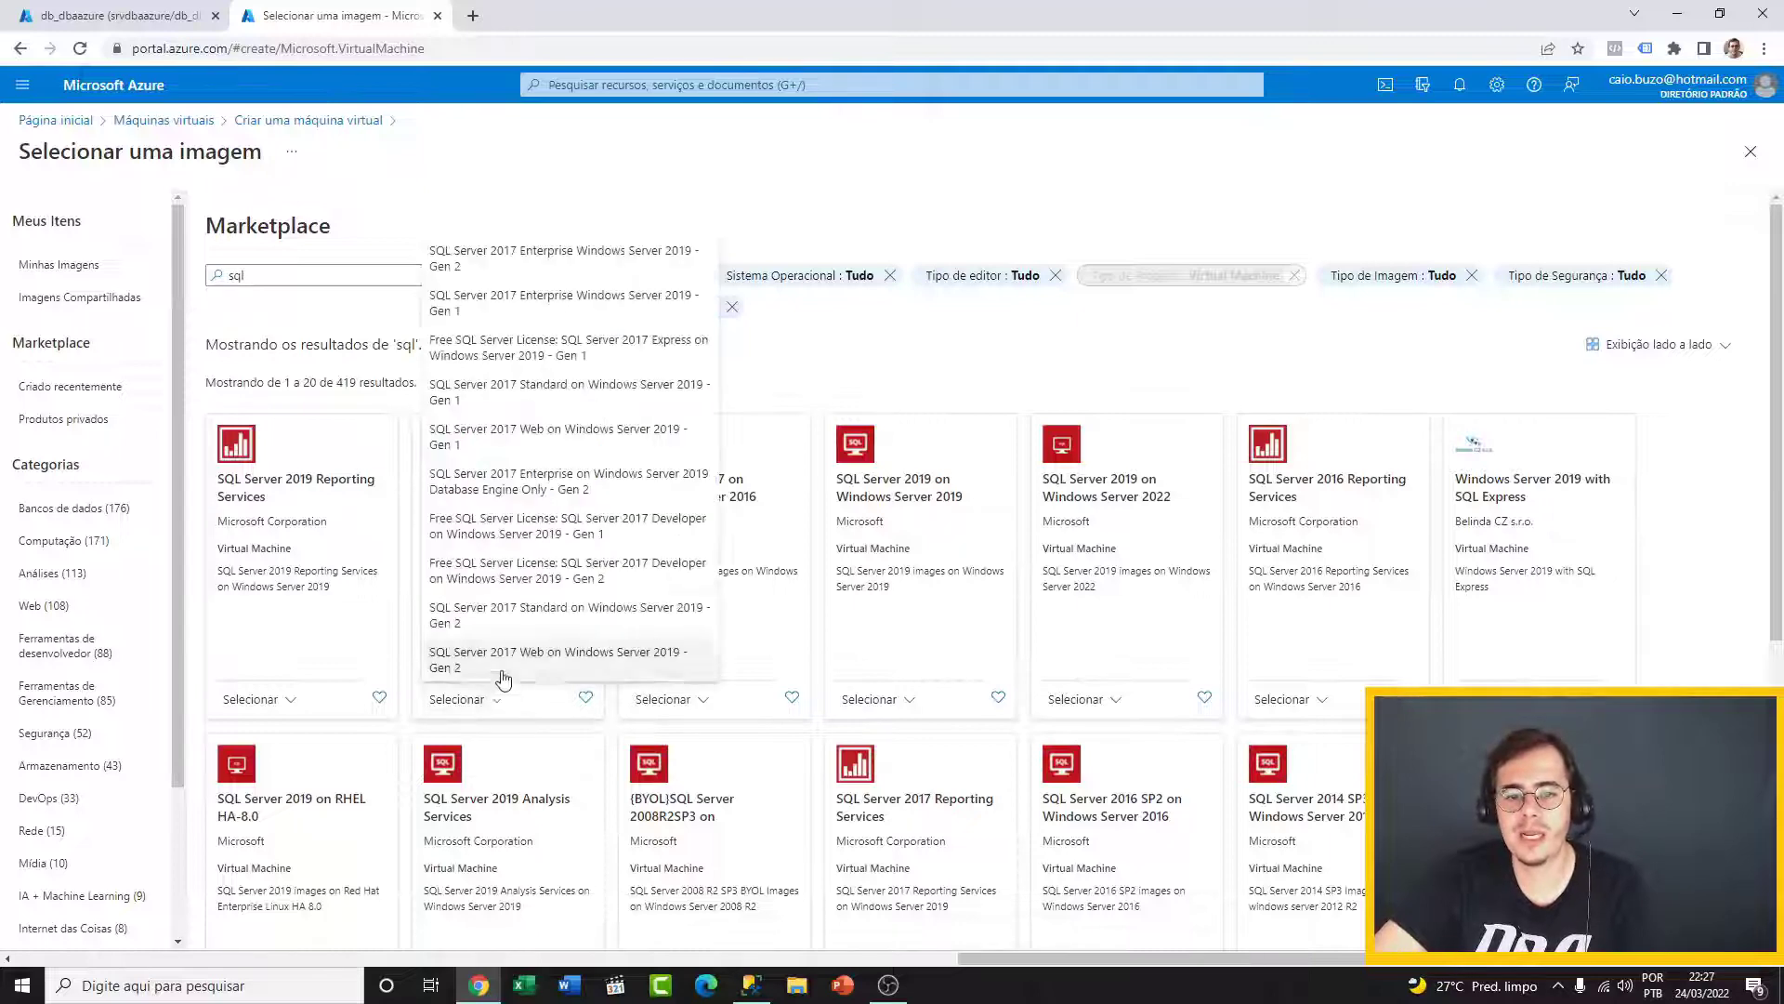
pyautogui.click(511, 266)
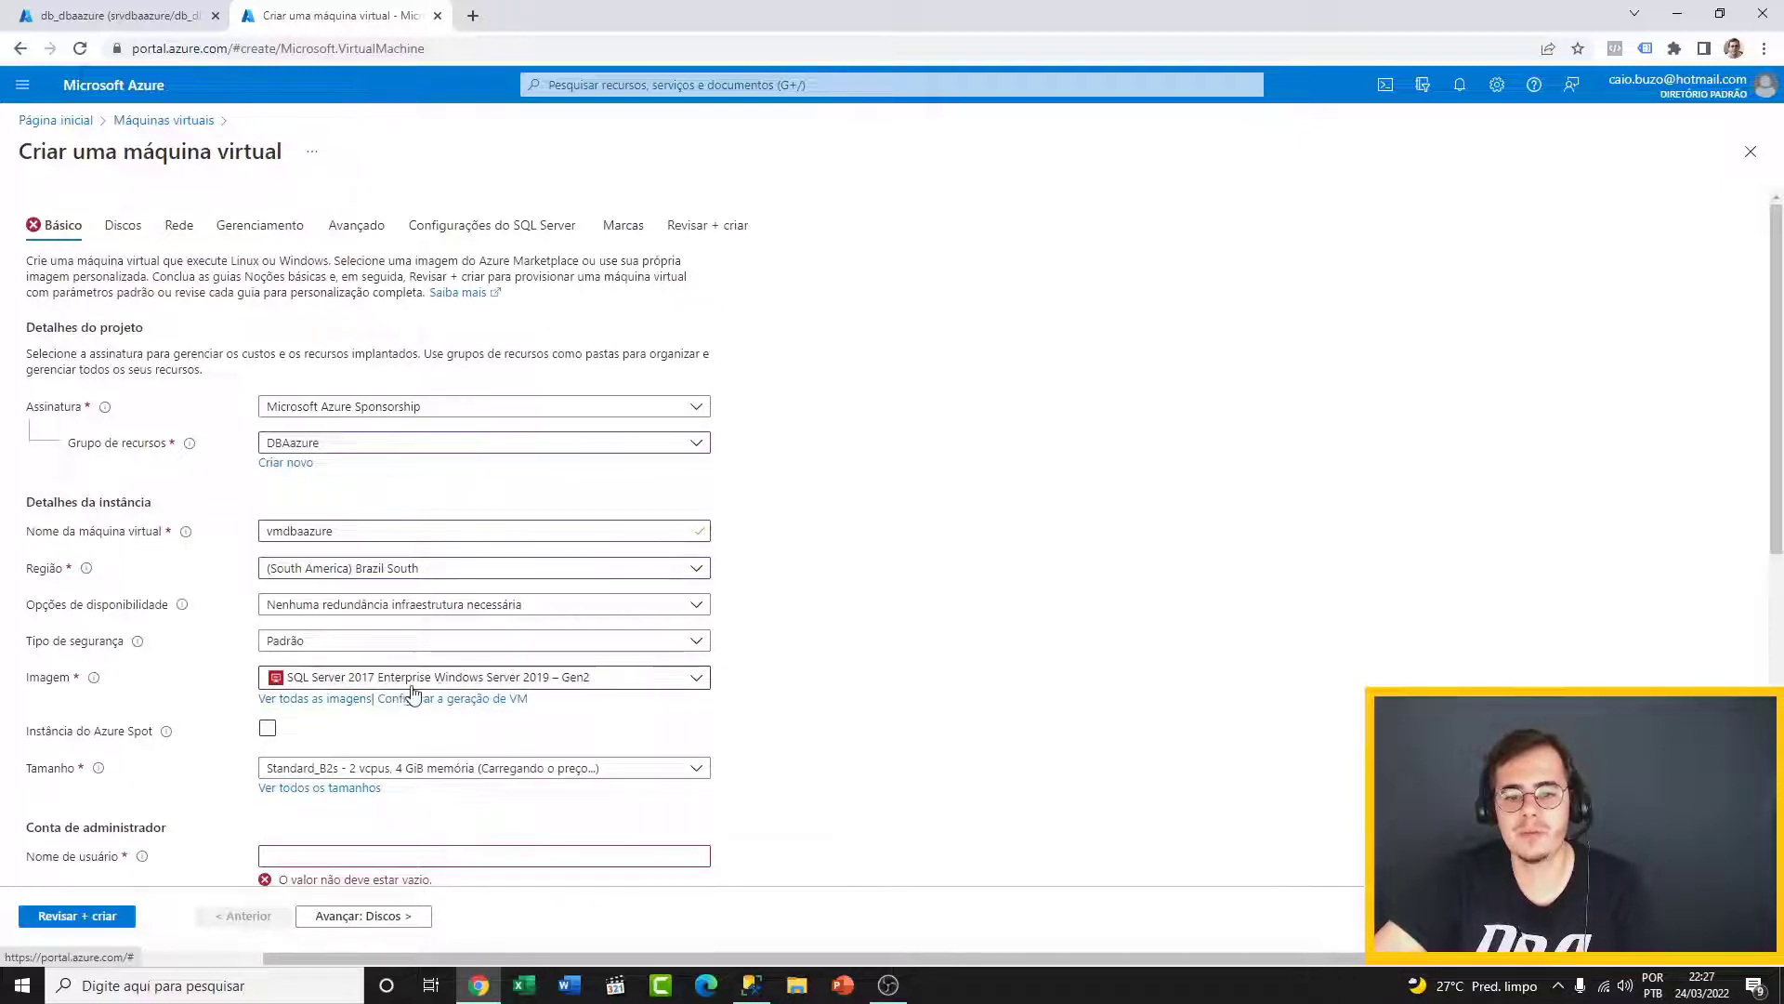
# - Change the virtual machine's image to Windows Server 2016 Datacenter - Gen 2 from the Marketplace's Windows Server offer
pyautogui.click(361, 699)
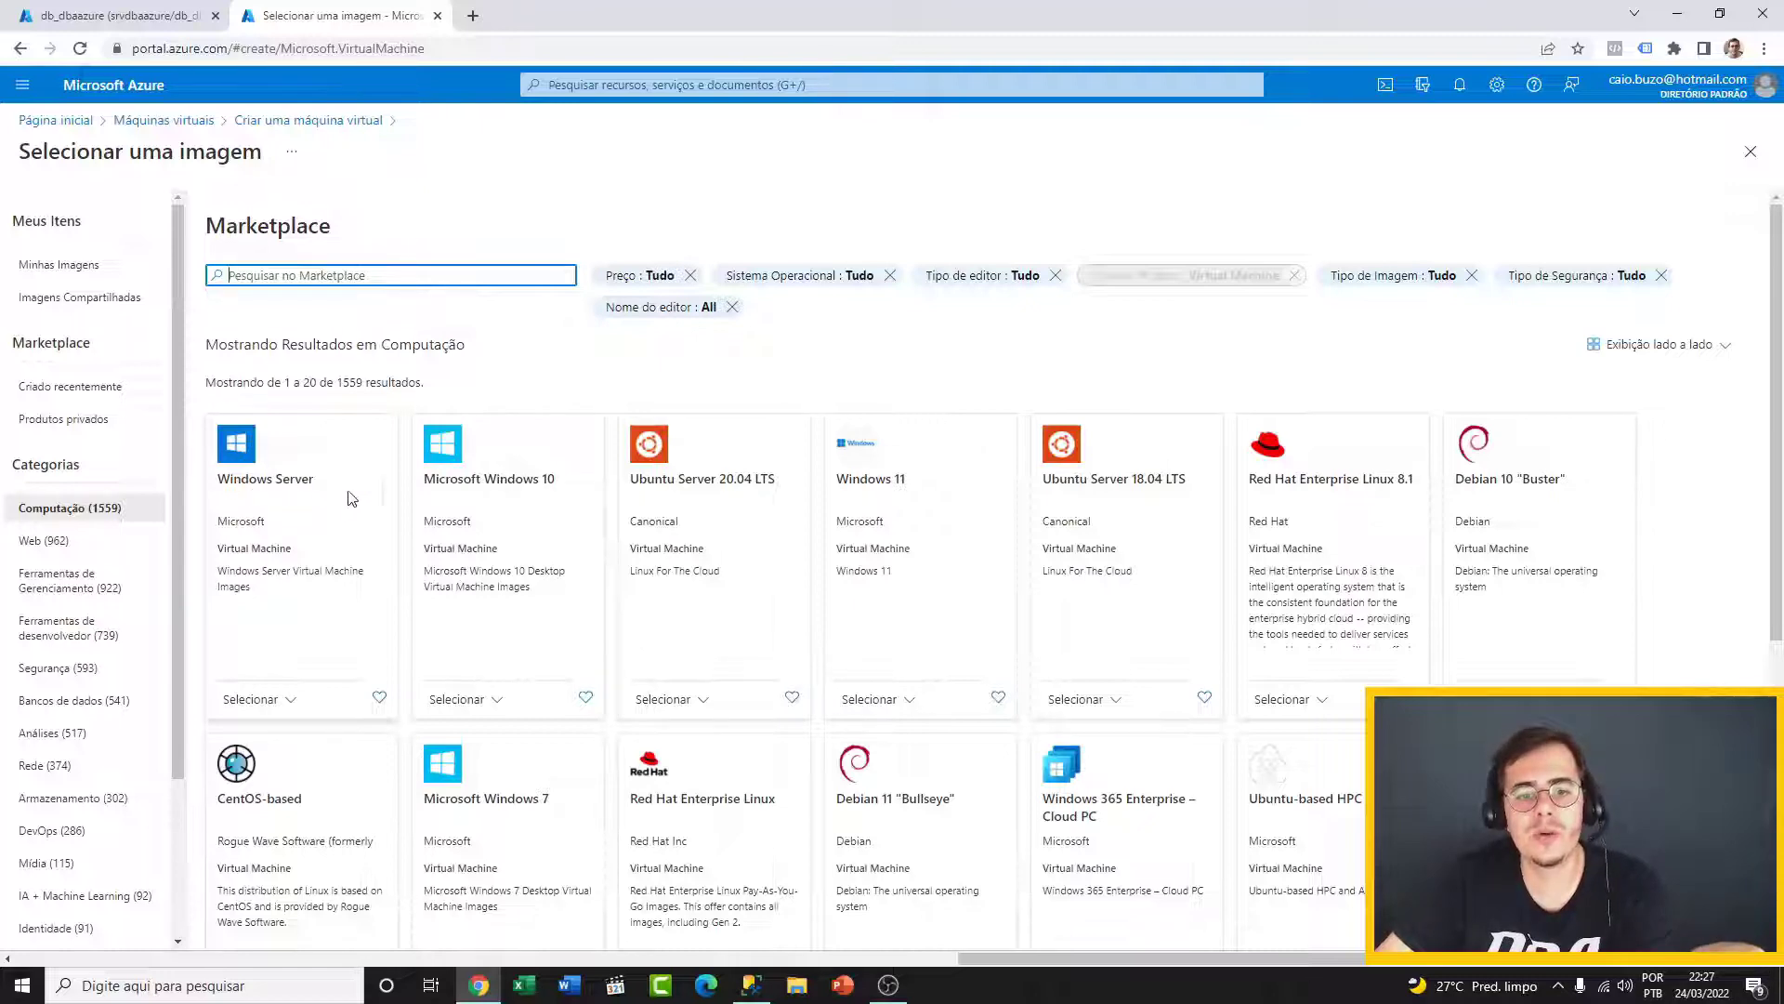
pyautogui.click(289, 702)
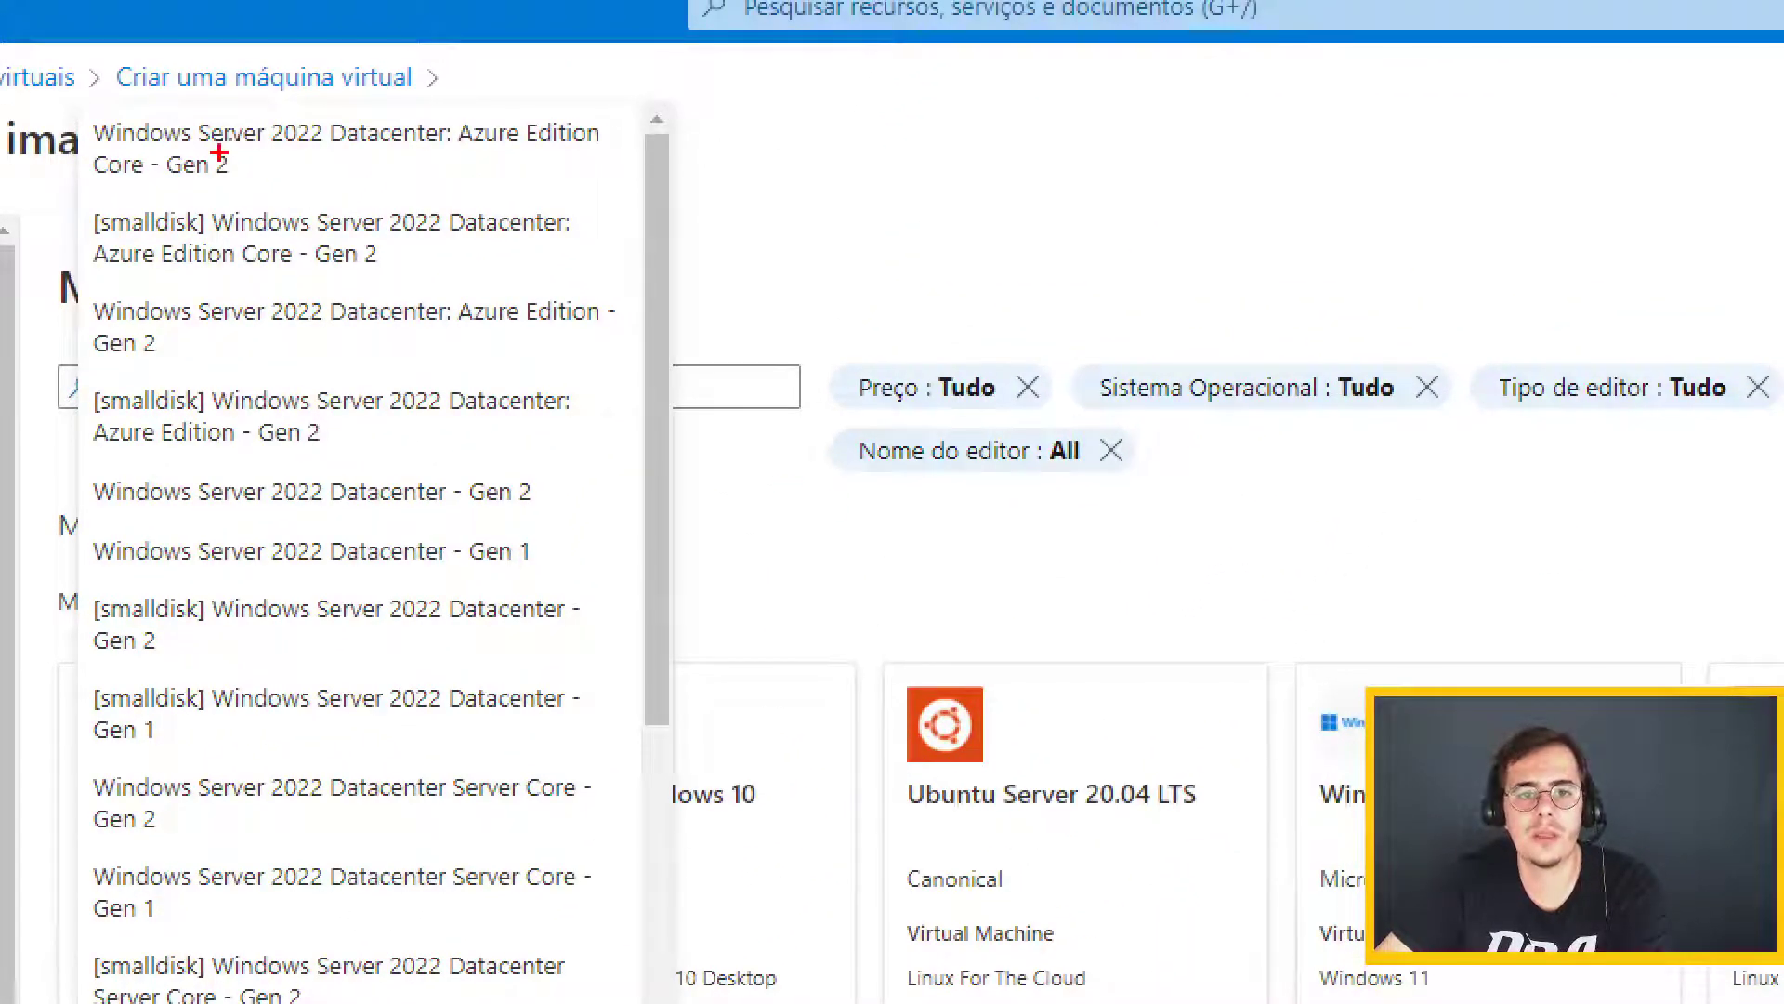
pyautogui.moveTo(85, 109); pyautogui.dragTo(453, 169)
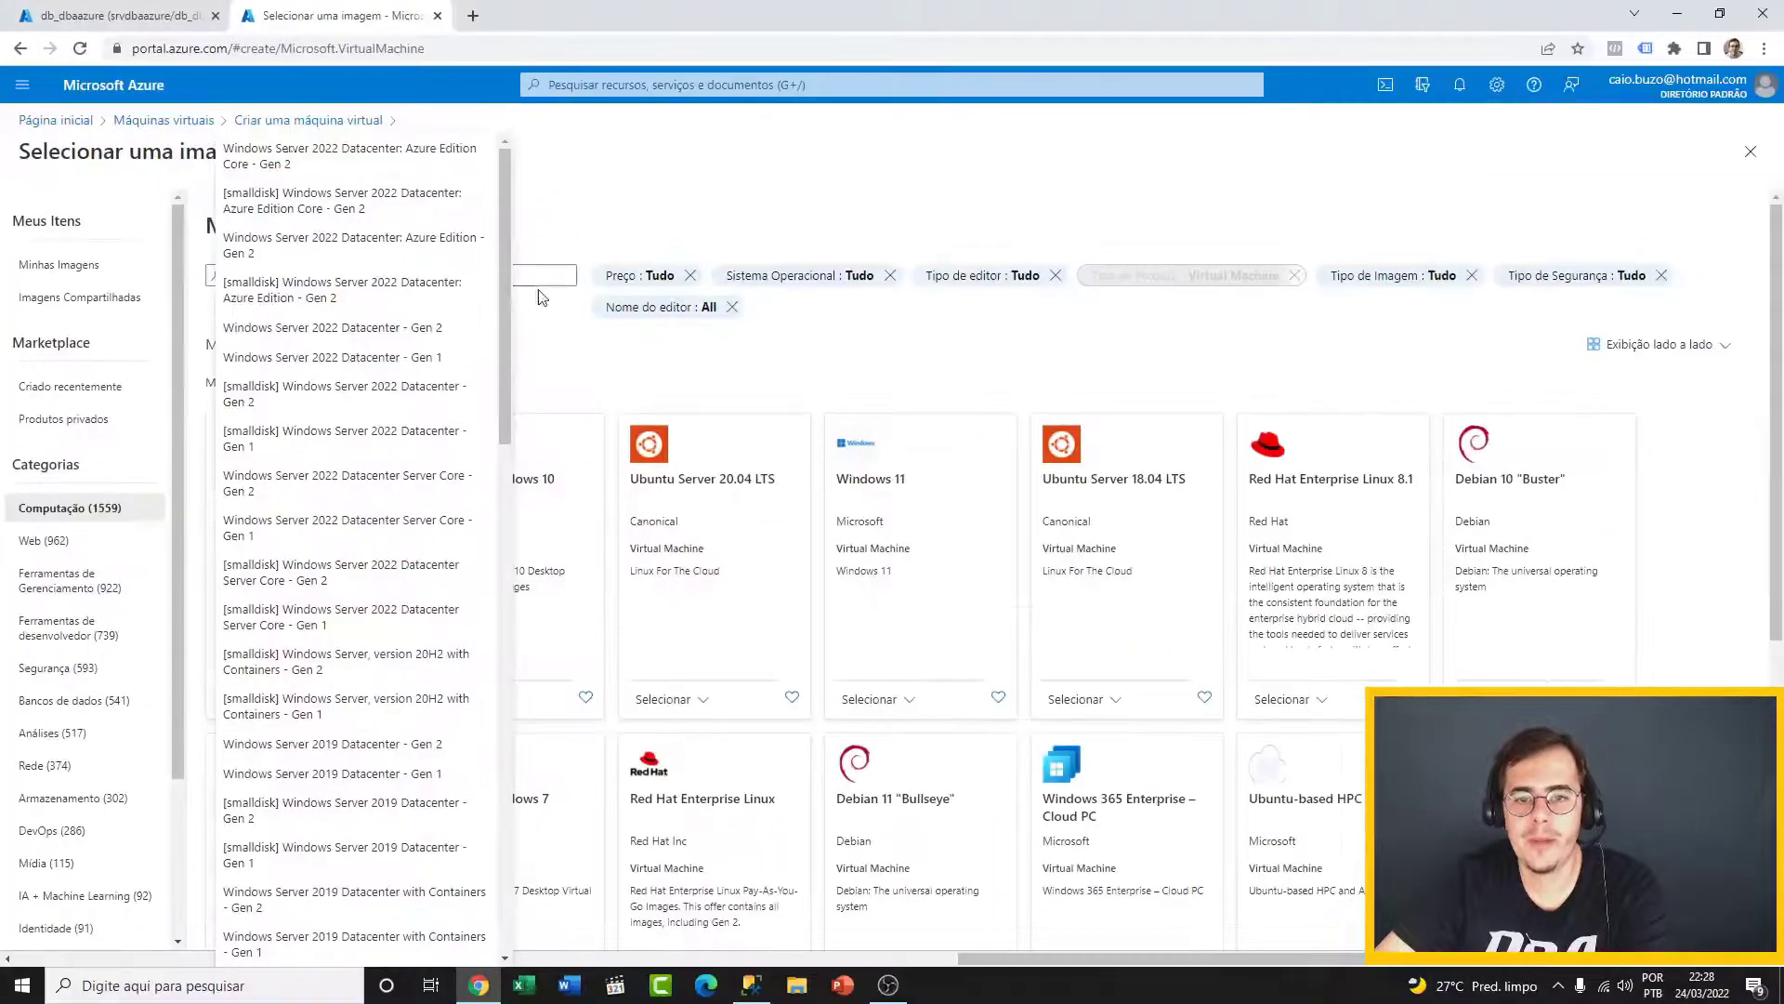
pyautogui.moveTo(504, 287); pyautogui.dragTo(484, 453)
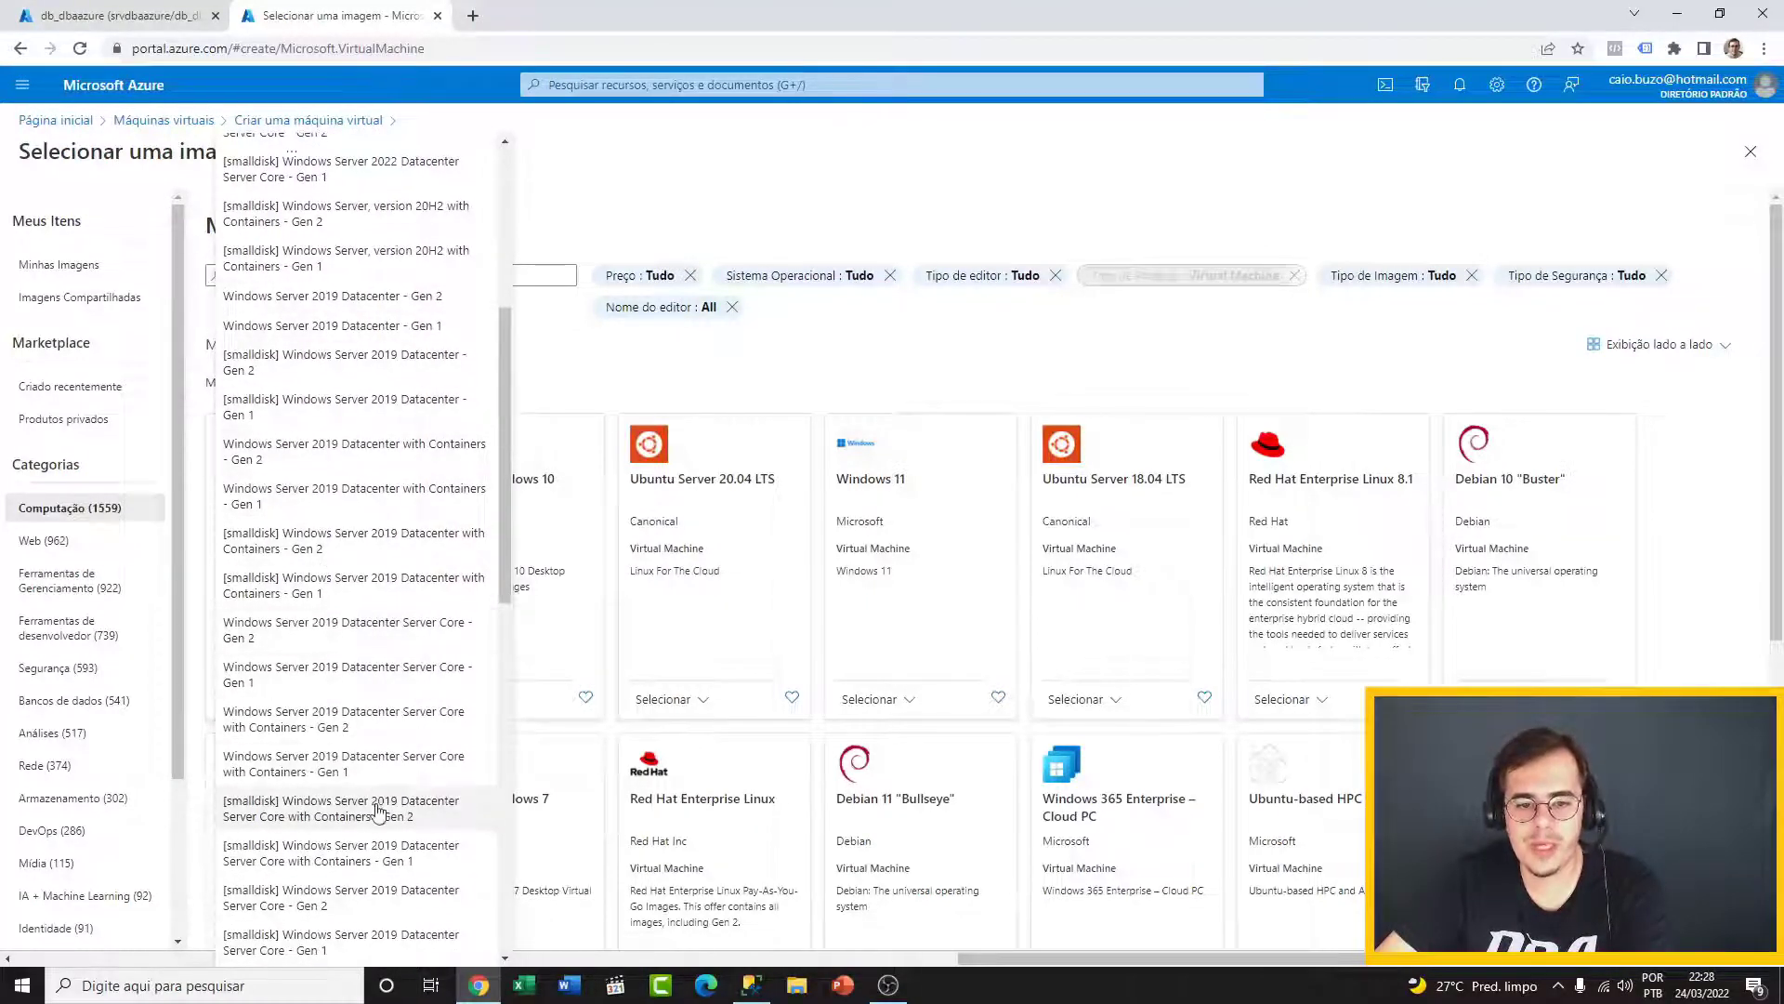
pyautogui.moveTo(503, 535); pyautogui.dragTo(489, 785)
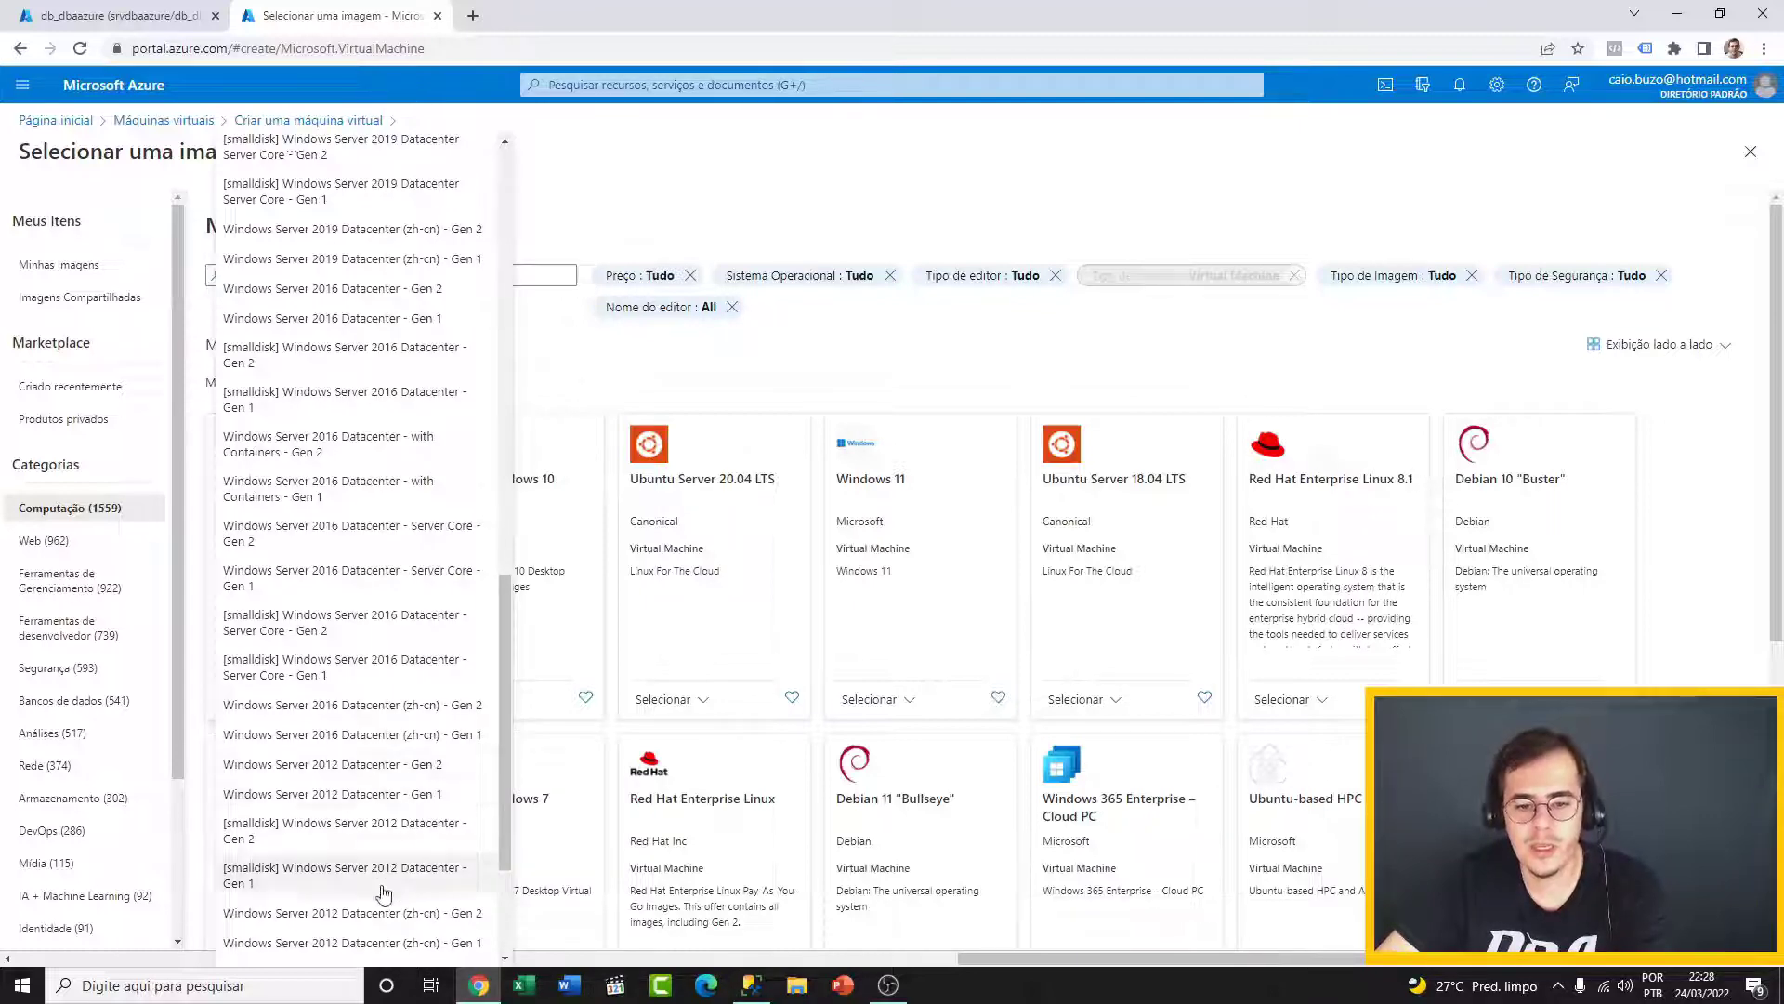
pyautogui.scroll(-1, 505, 826)
pyautogui.scroll(-1, 497, 884)
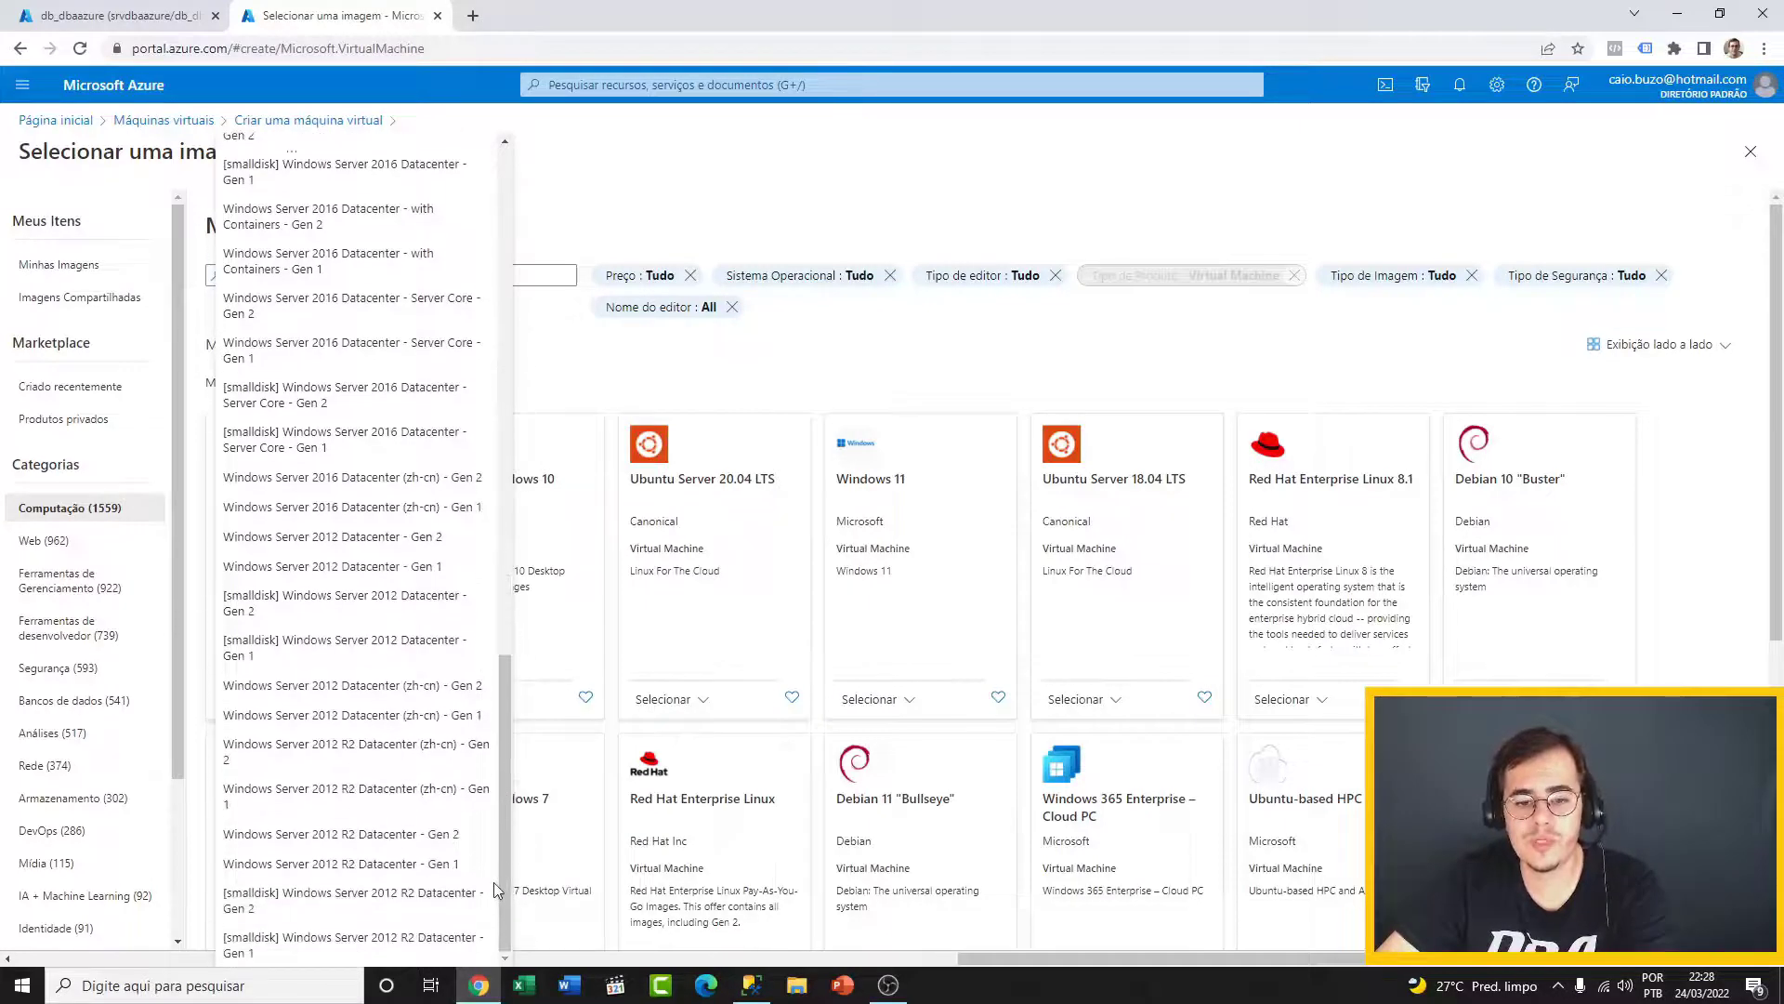
pyautogui.moveTo(499, 887); pyautogui.dragTo(499, 682)
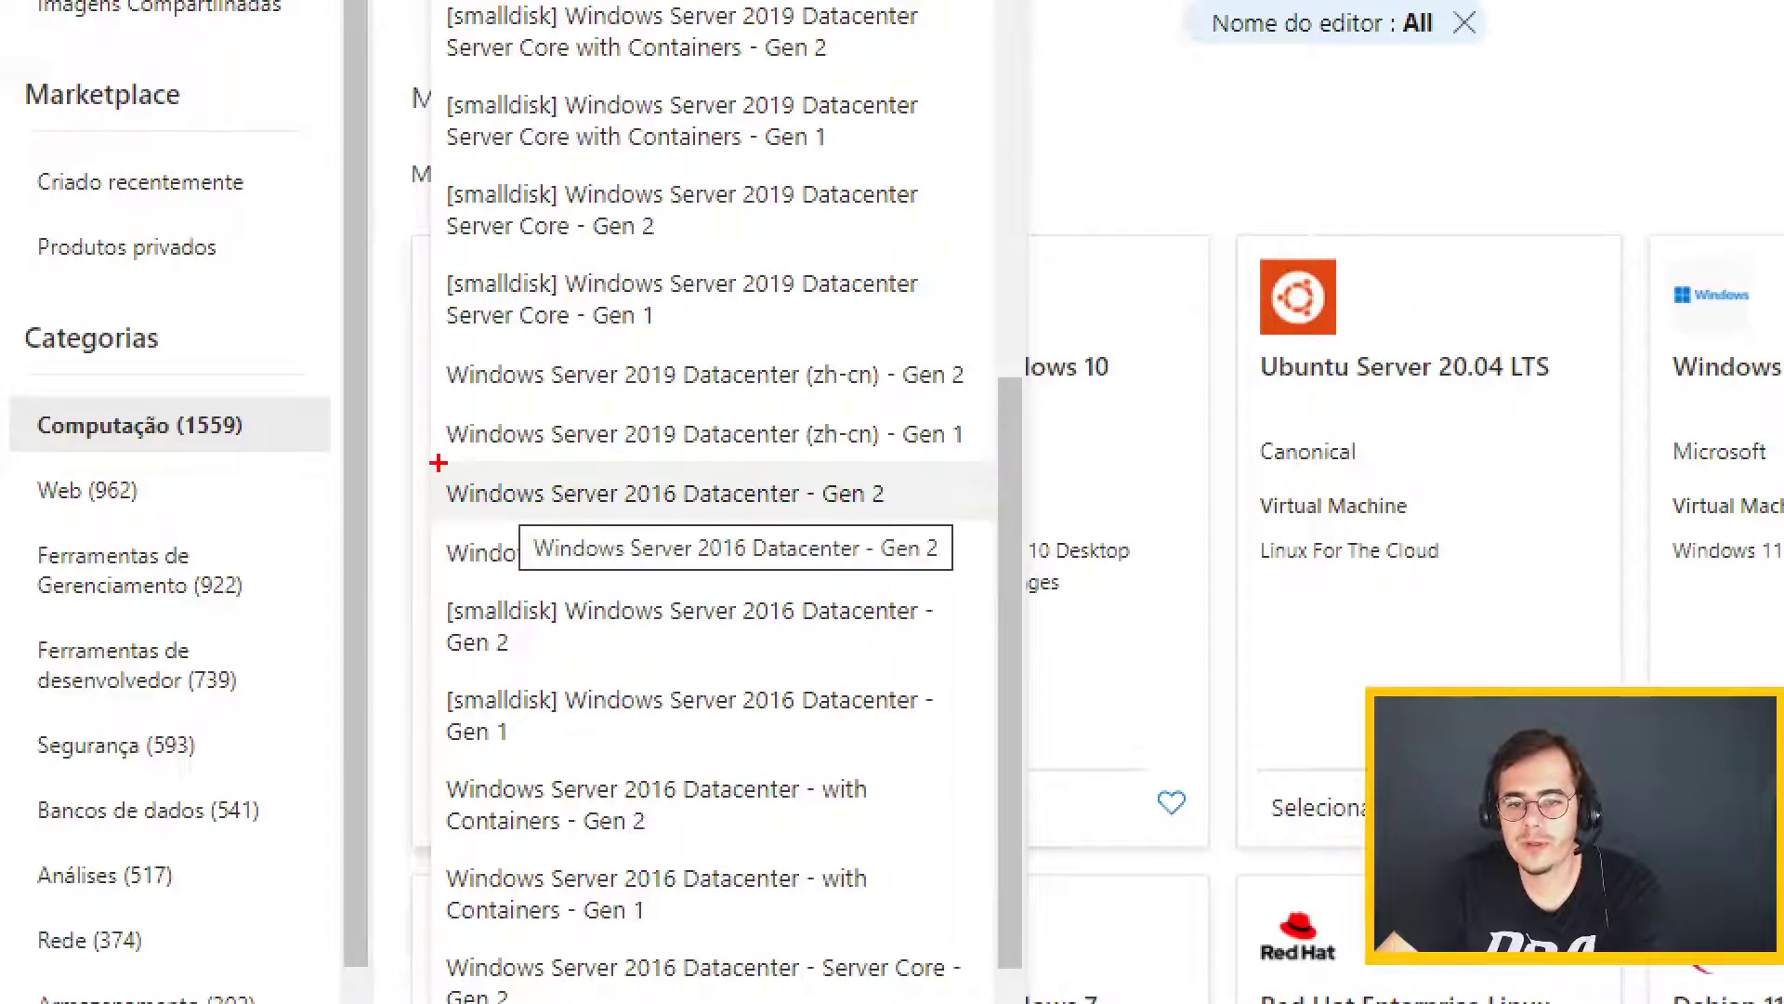
pyautogui.moveTo(437, 462); pyautogui.dragTo(938, 514)
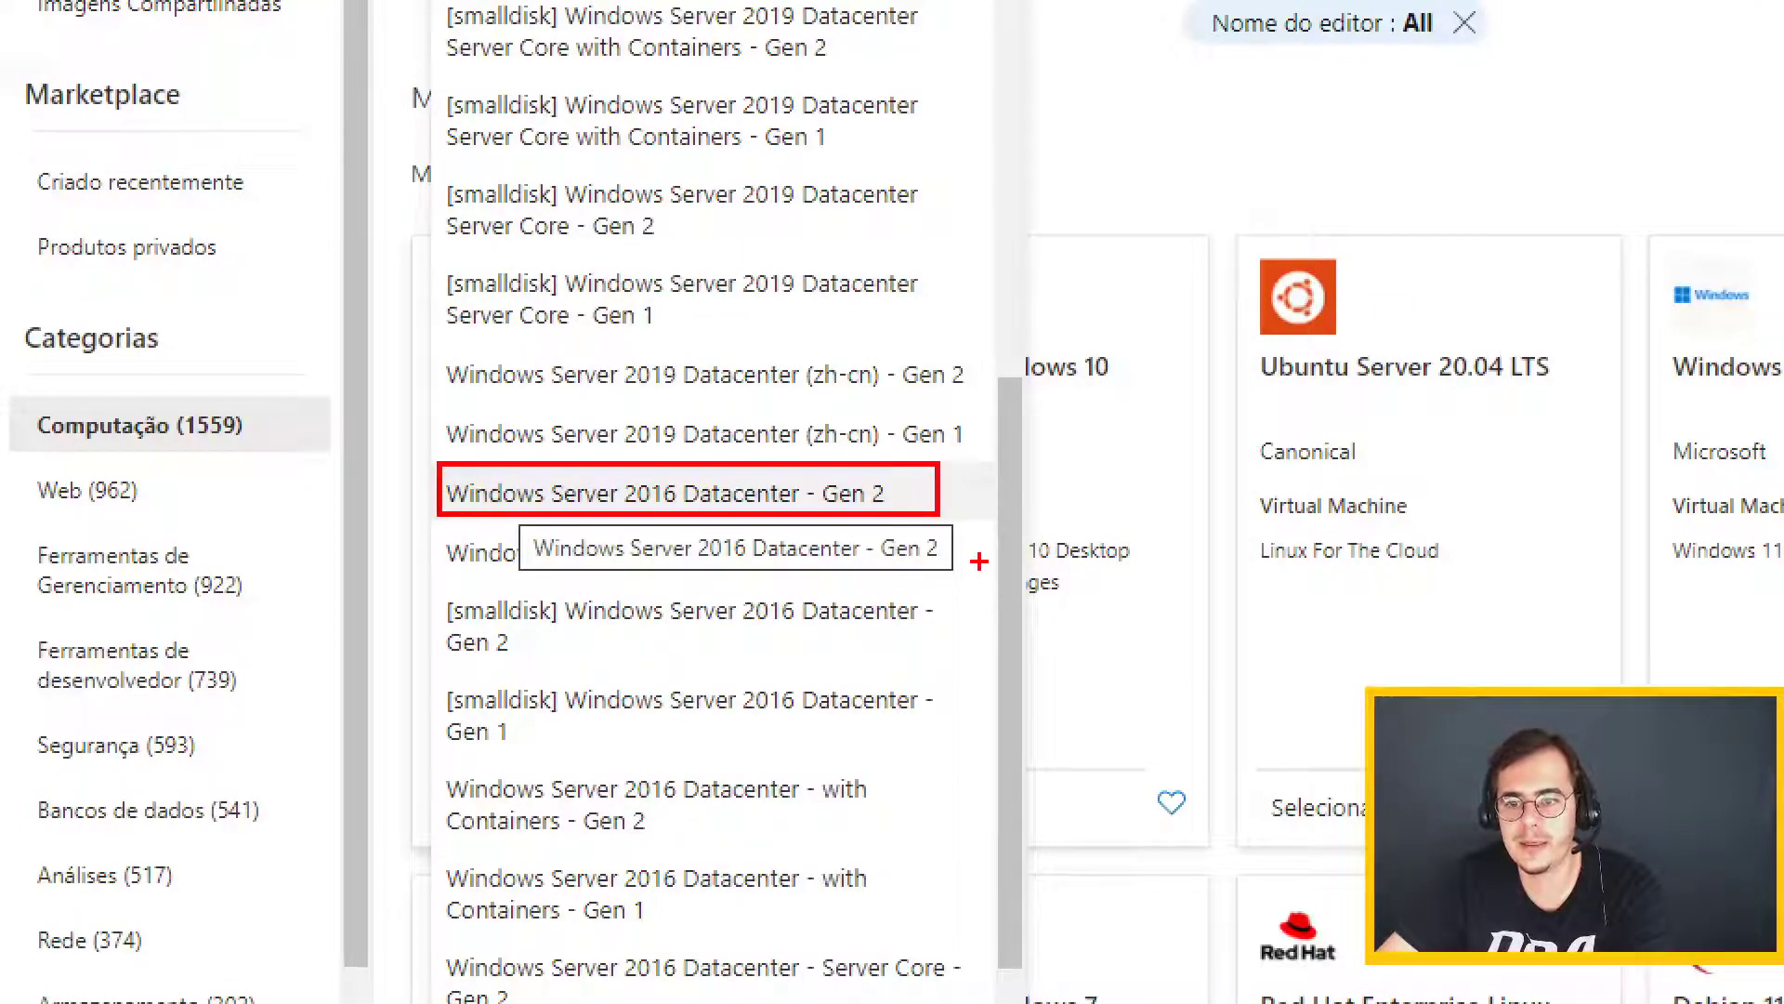
pyautogui.press('Escape')
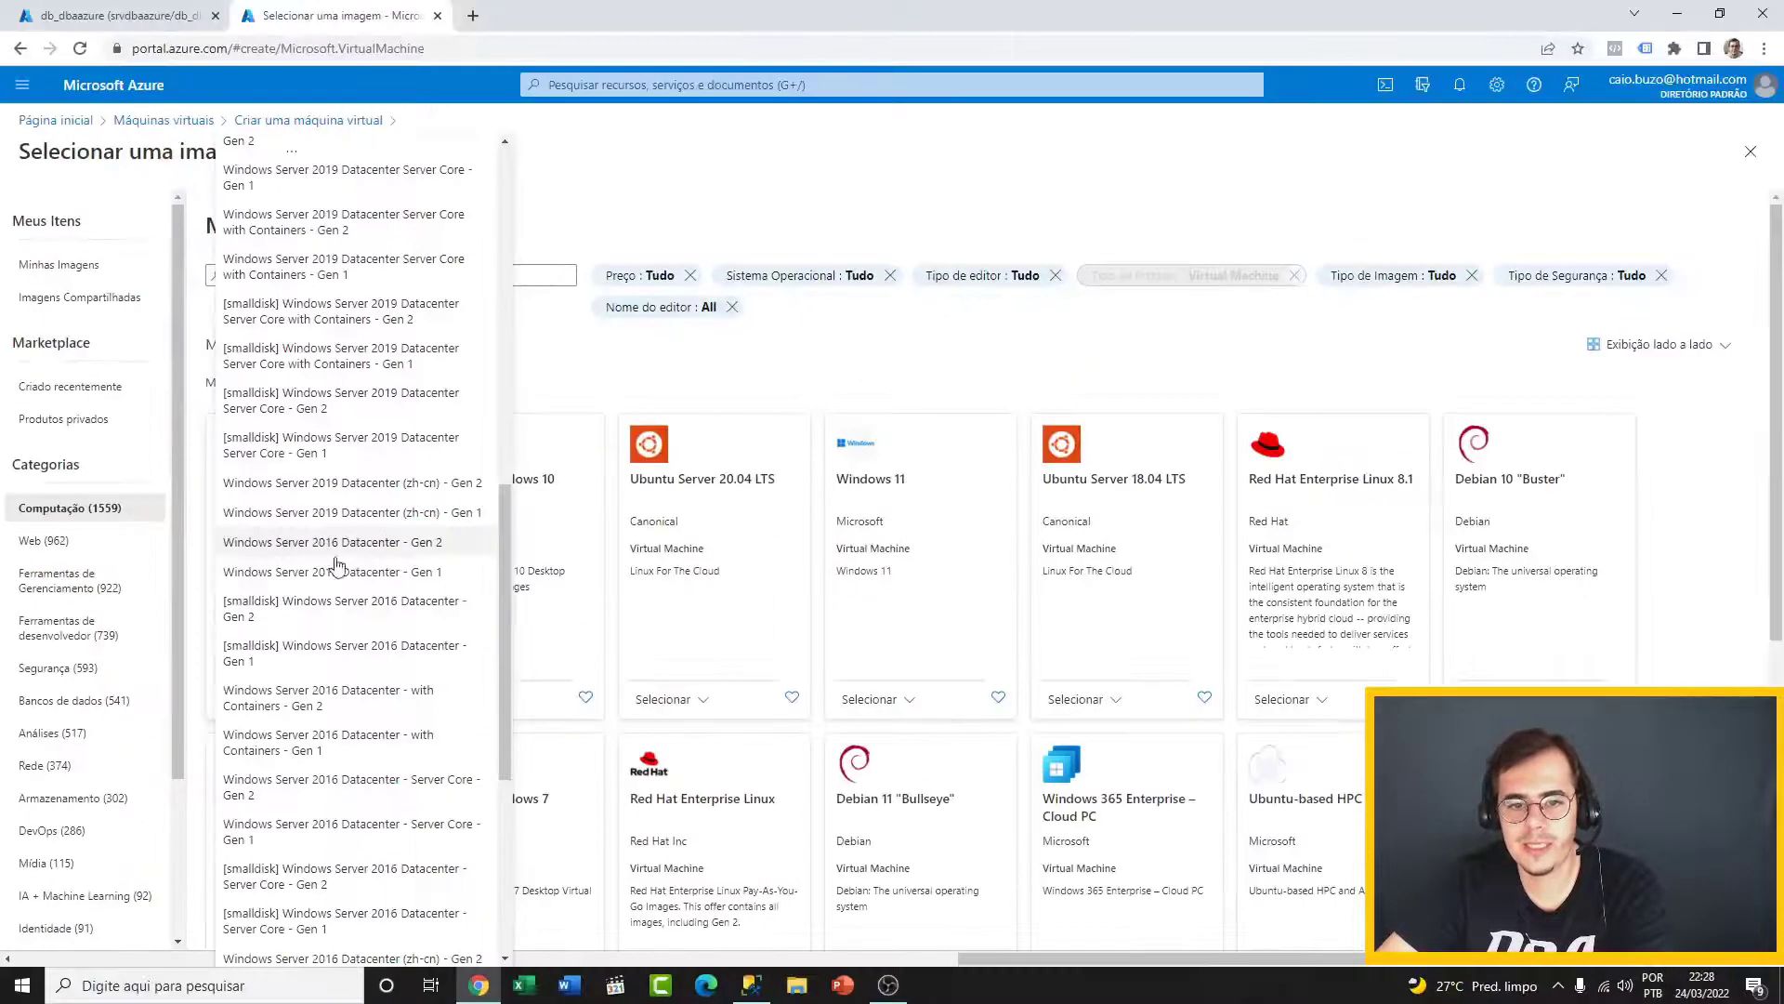
pyautogui.click(393, 545)
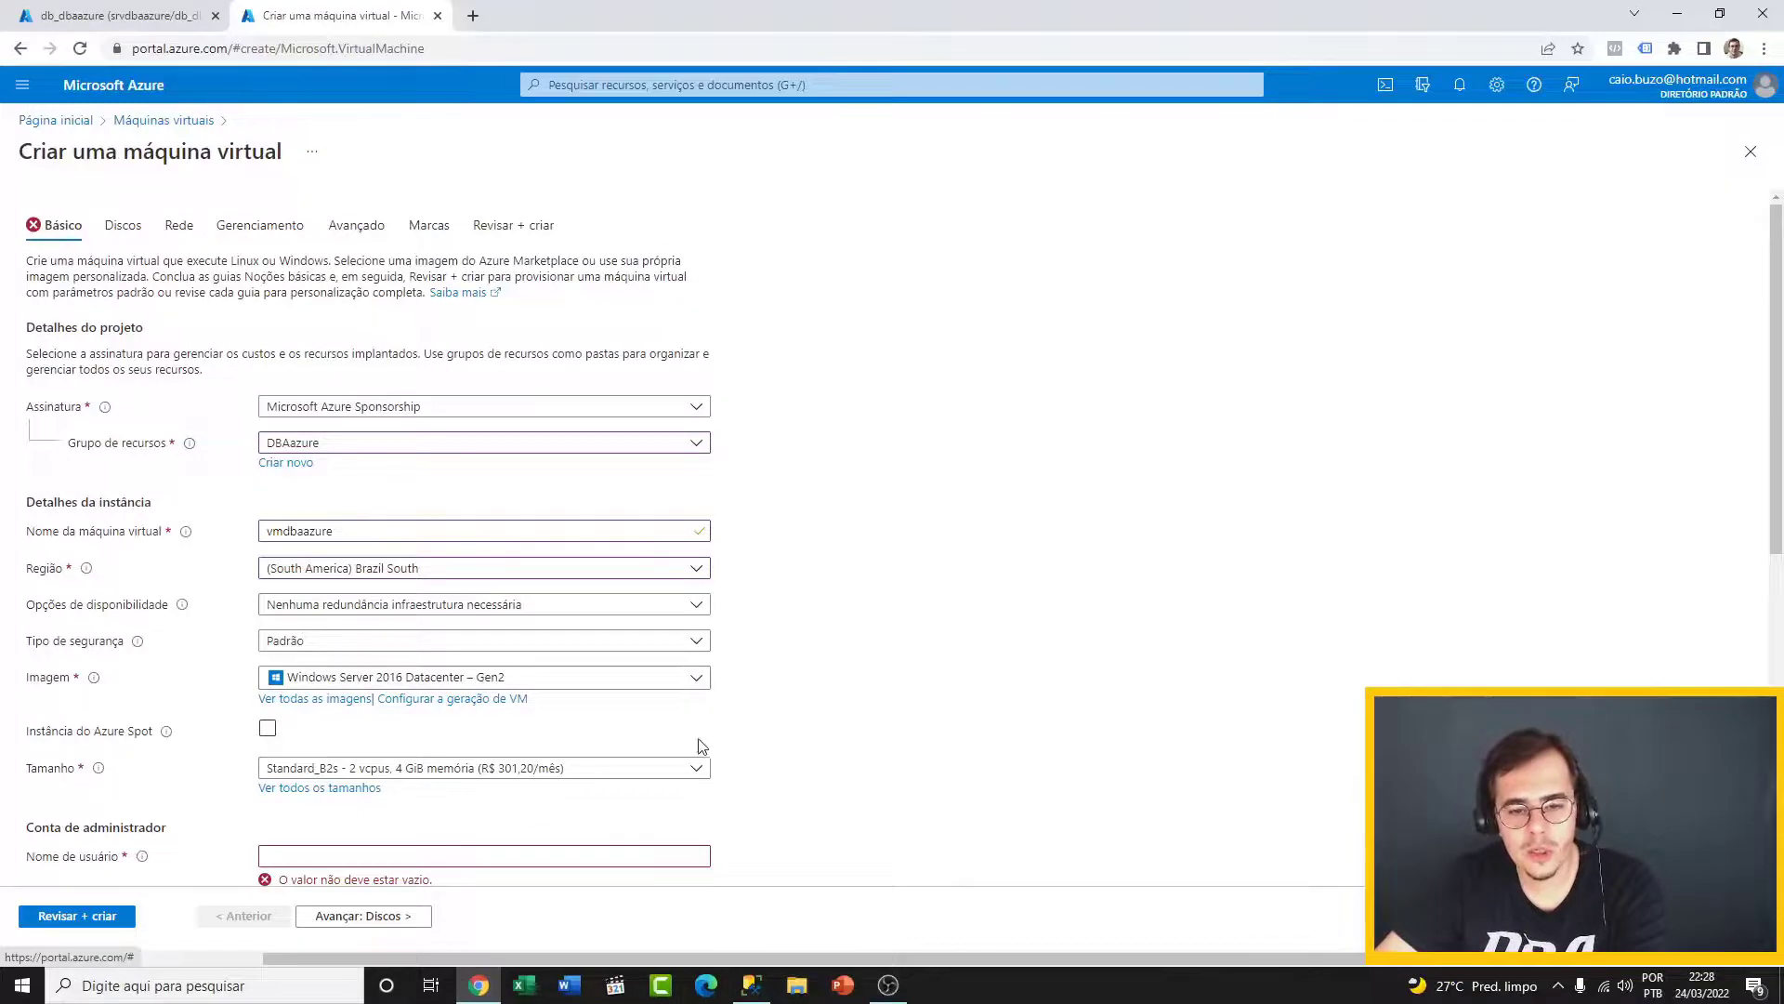
# - Review the virtual machine's image and region, and the vCPUs, memory and monthly price of its size
pyautogui.scroll(-2, 833, 745)
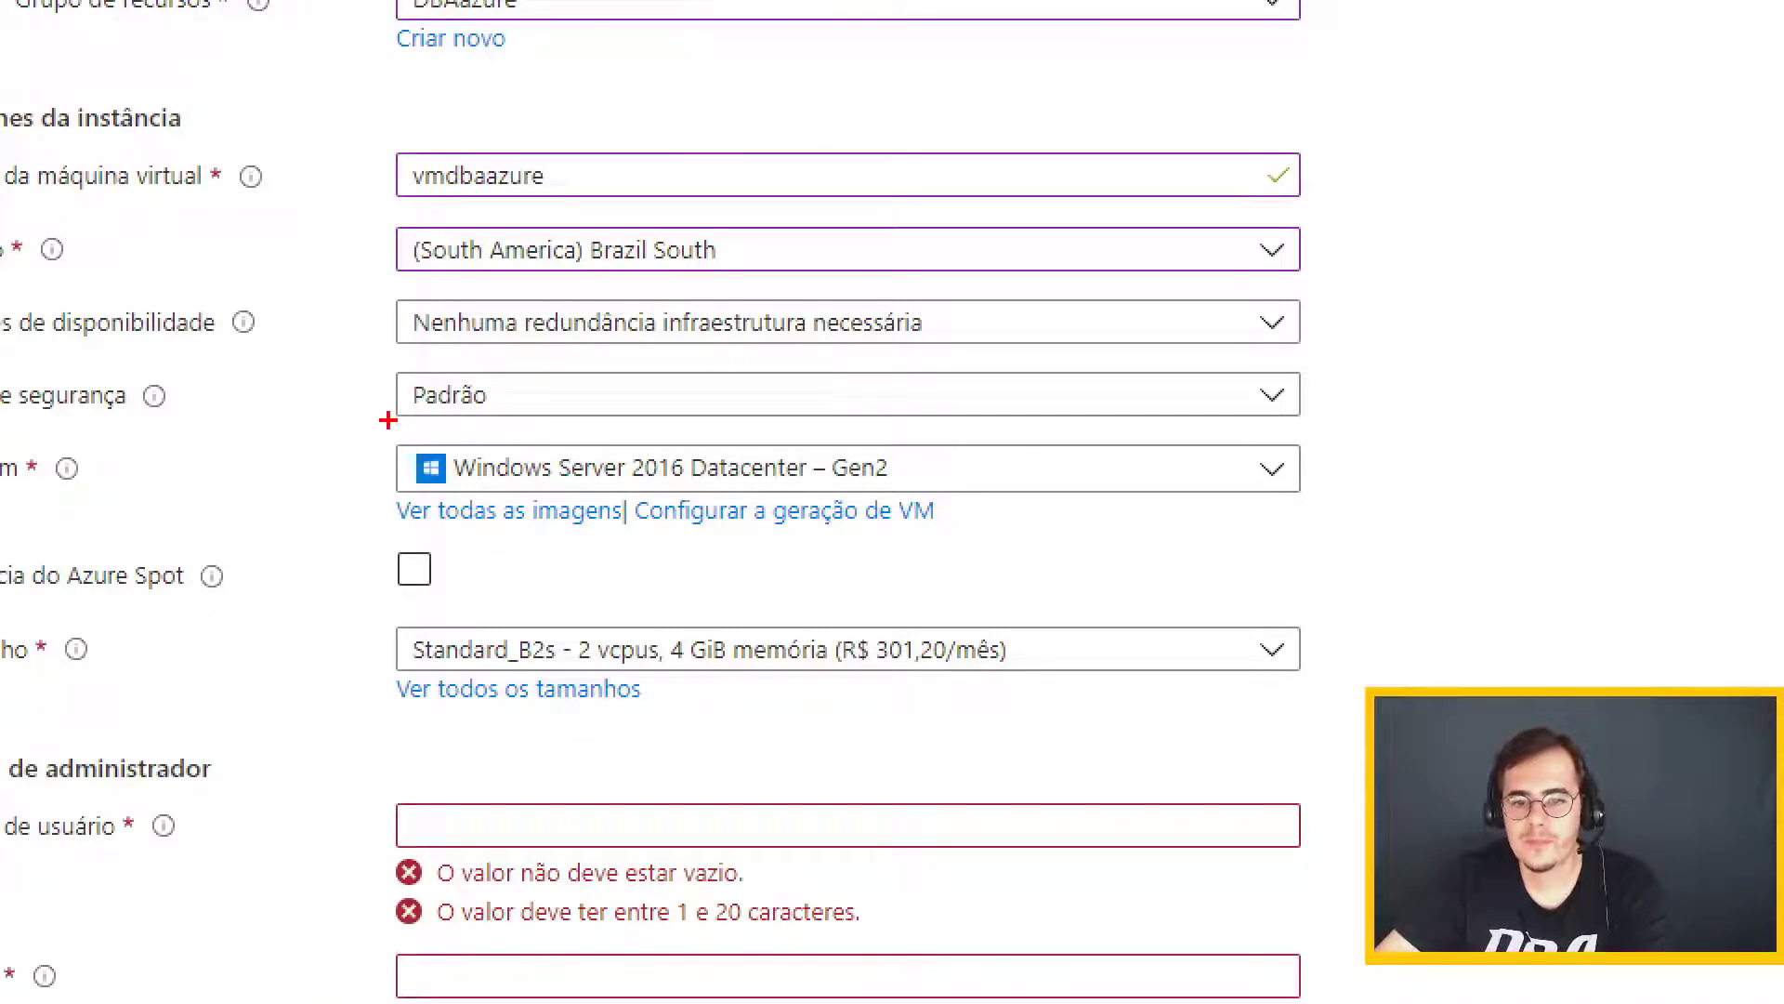
pyautogui.moveTo(387, 420); pyautogui.dragTo(971, 518)
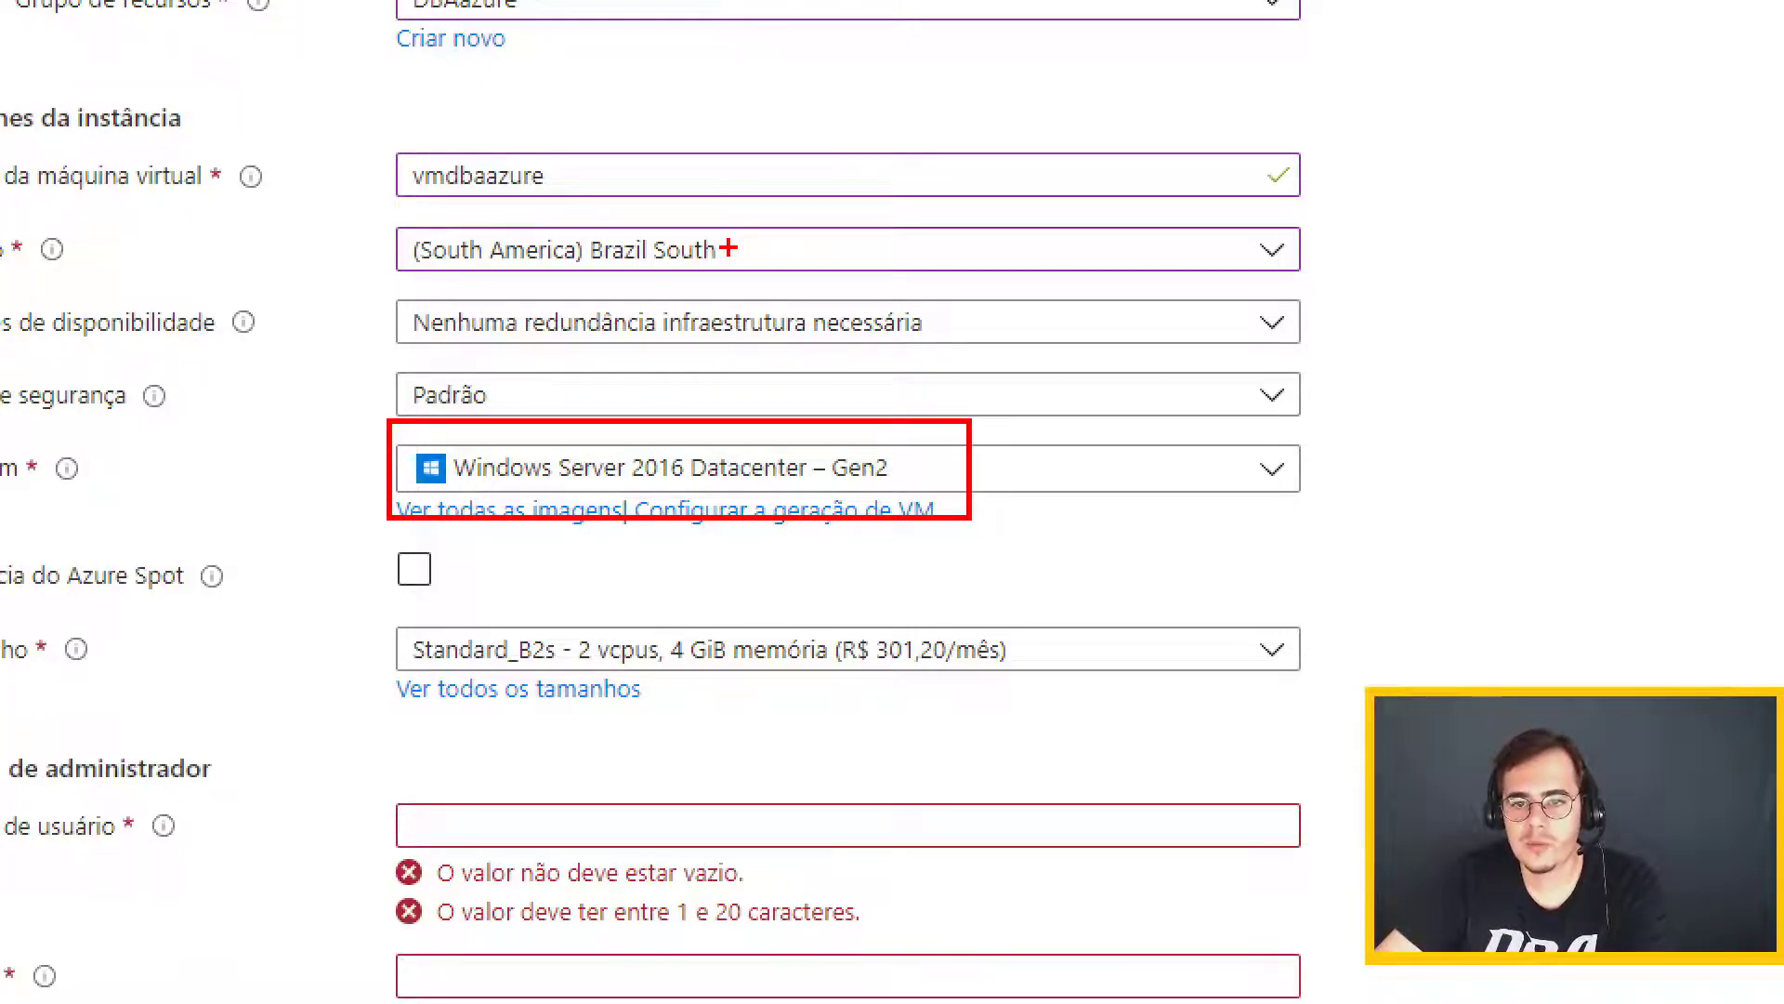
pyautogui.moveTo(728, 248); pyautogui.dragTo(797, 212)
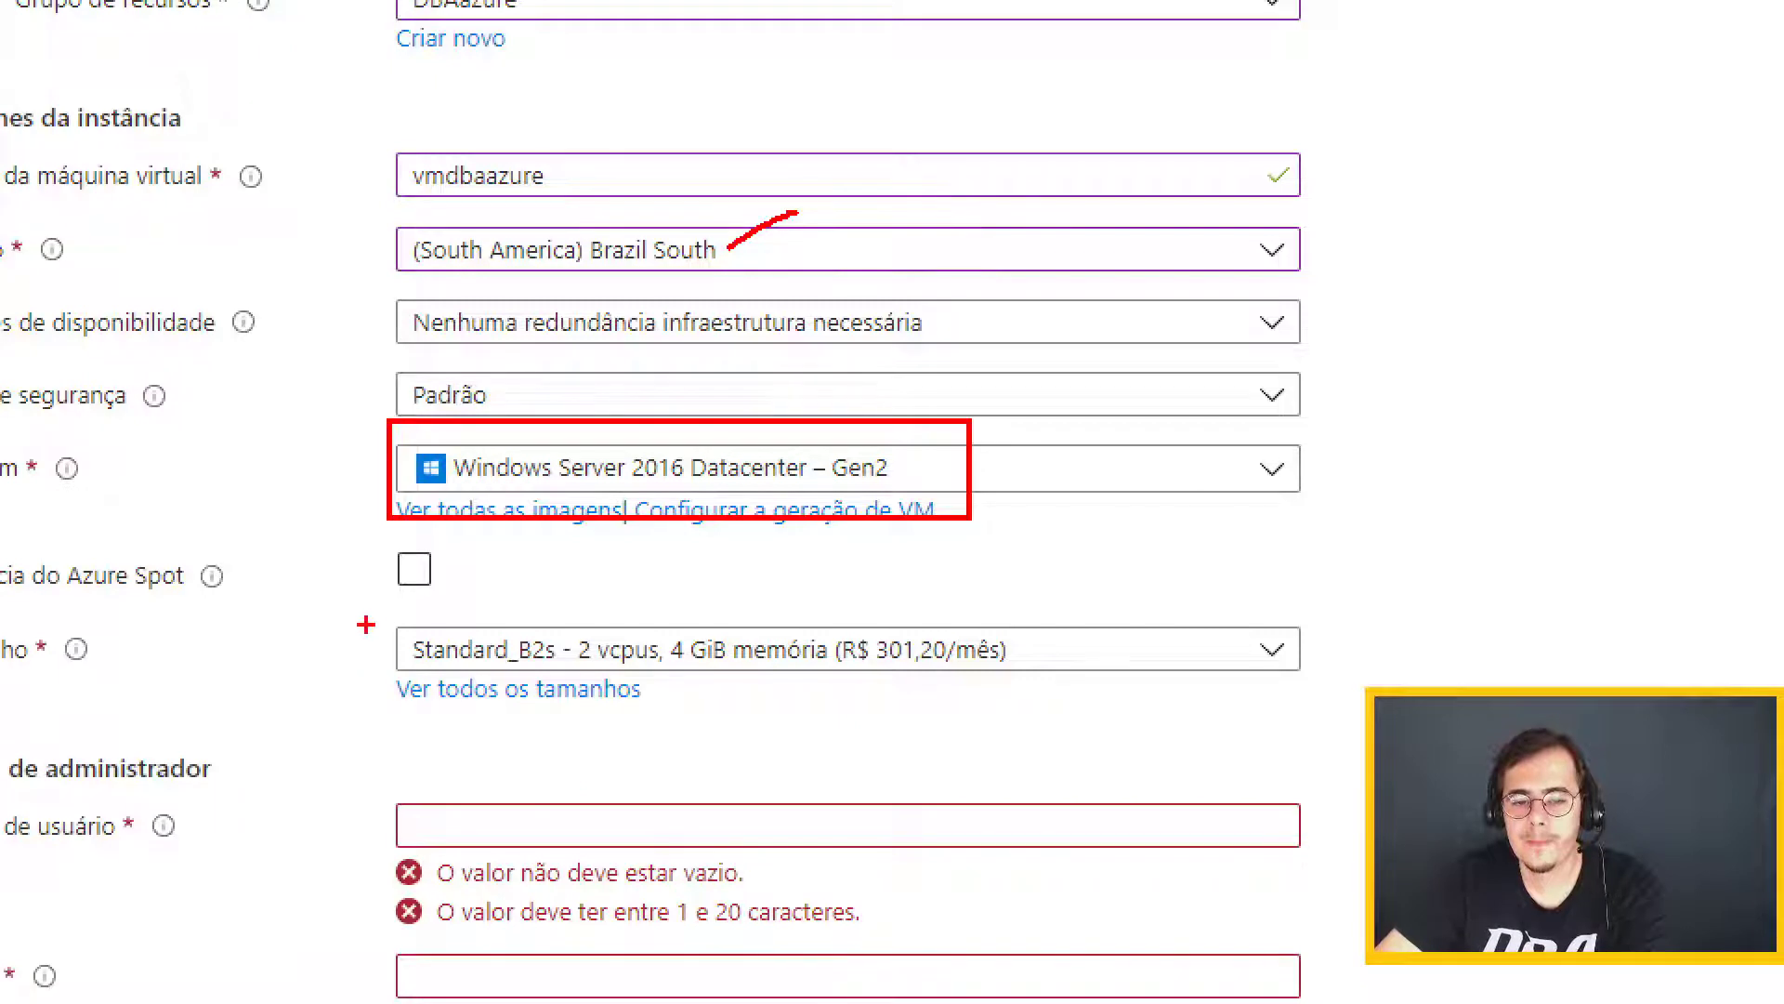
pyautogui.moveTo(363, 604)
pyautogui.mouseDown()
pyautogui.moveTo(824, 638)
pyautogui.moveTo(843, 688)
pyautogui.moveTo(829, 672)
pyautogui.mouseUp()
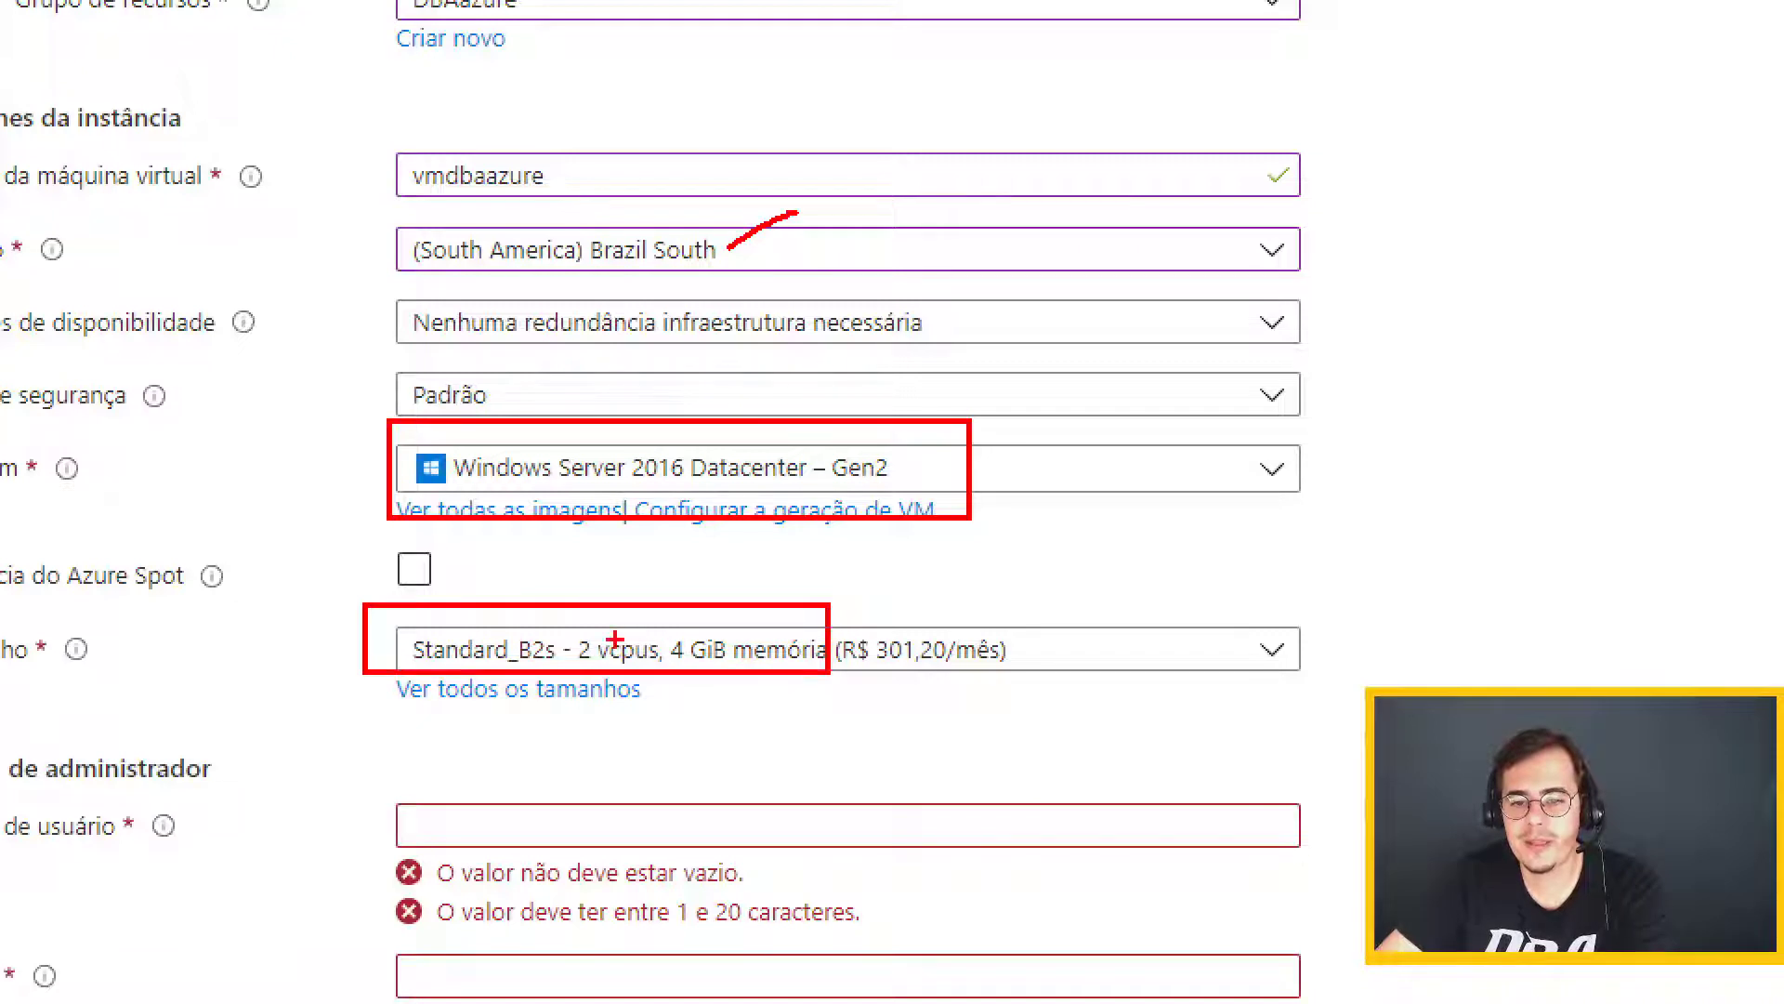
pyautogui.moveTo(615, 639); pyautogui.dragTo(767, 588)
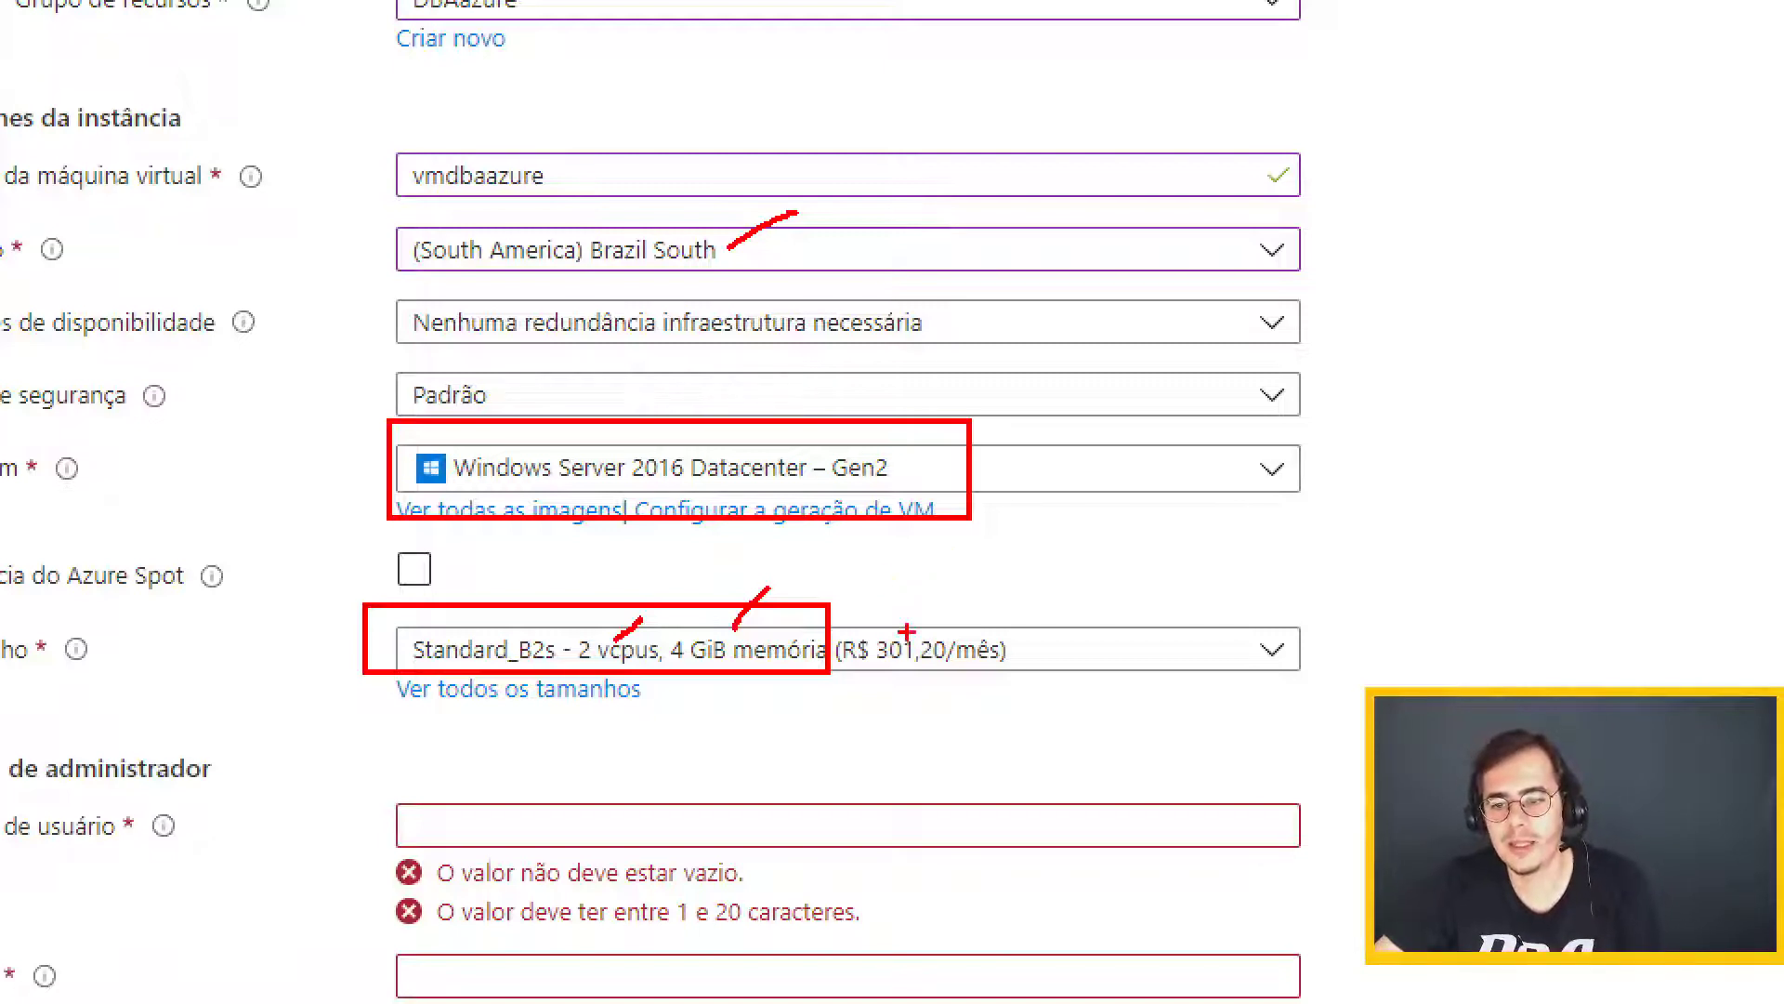
pyautogui.moveTo(923, 632); pyautogui.dragTo(955, 591)
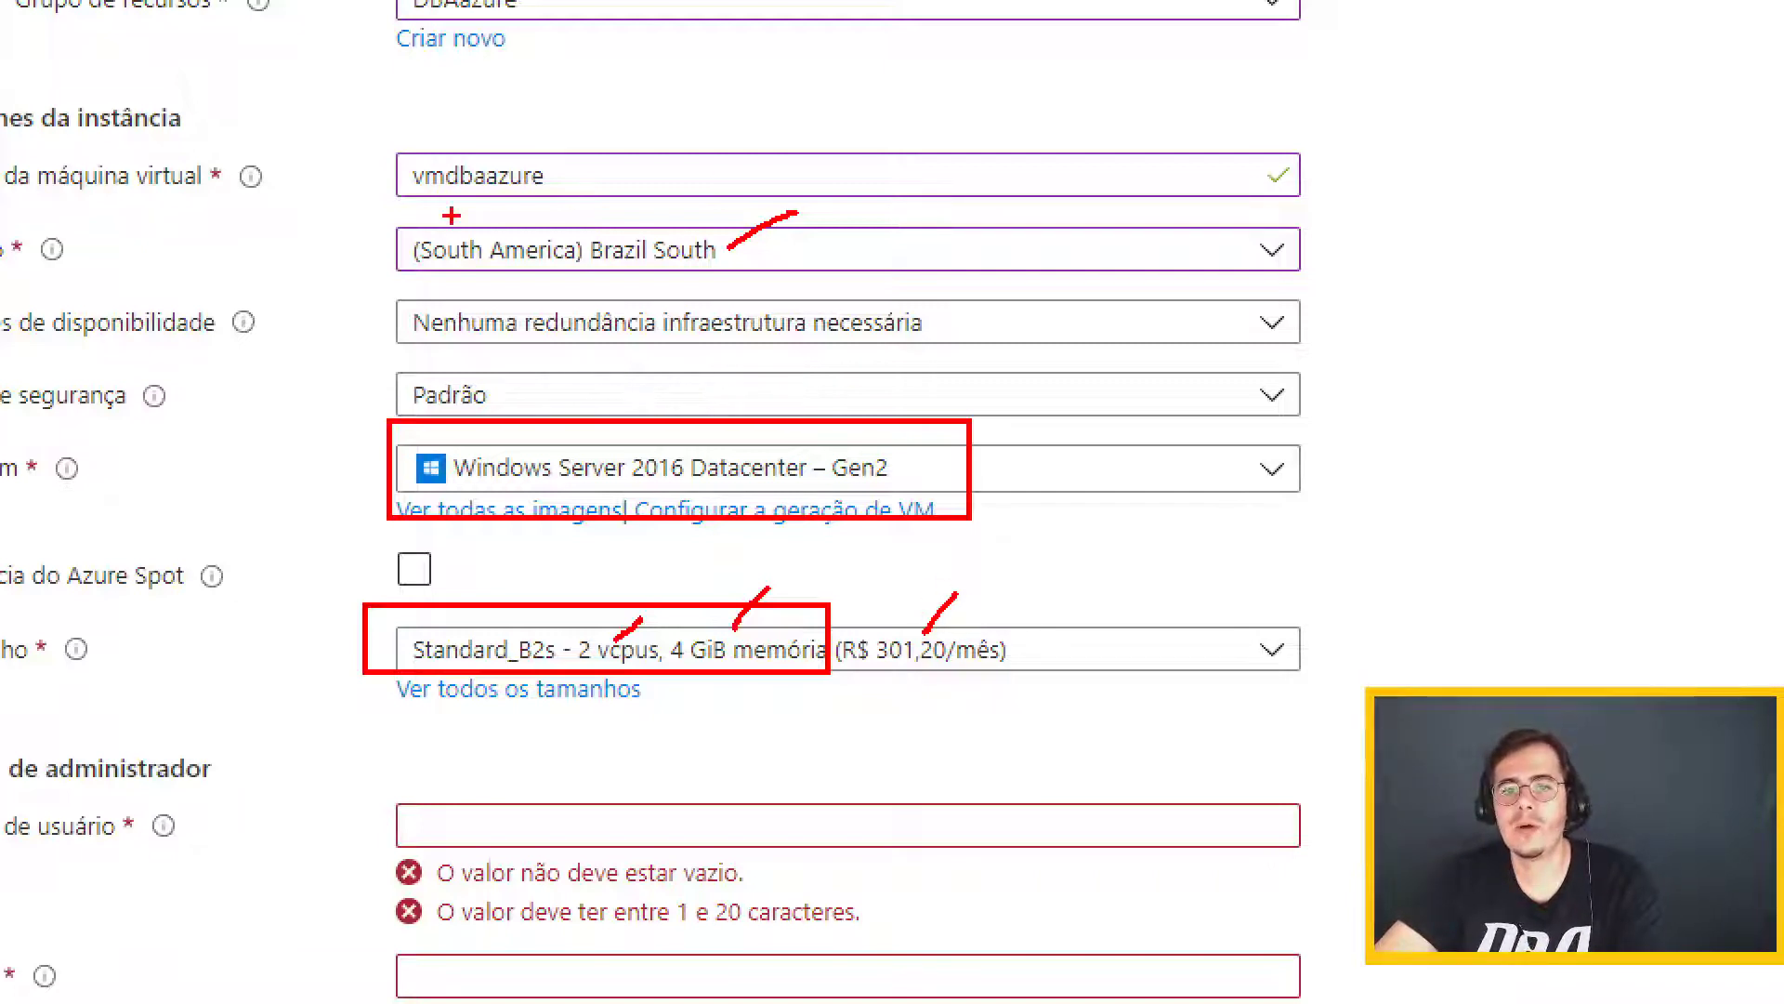
# - Change the virtual machine's region from its list of recommended regions to (US) East US 2
pyautogui.moveTo(386, 213)
pyautogui.mouseDown()
pyautogui.moveTo(601, 280)
pyautogui.moveTo(731, 281)
pyautogui.mouseUp()
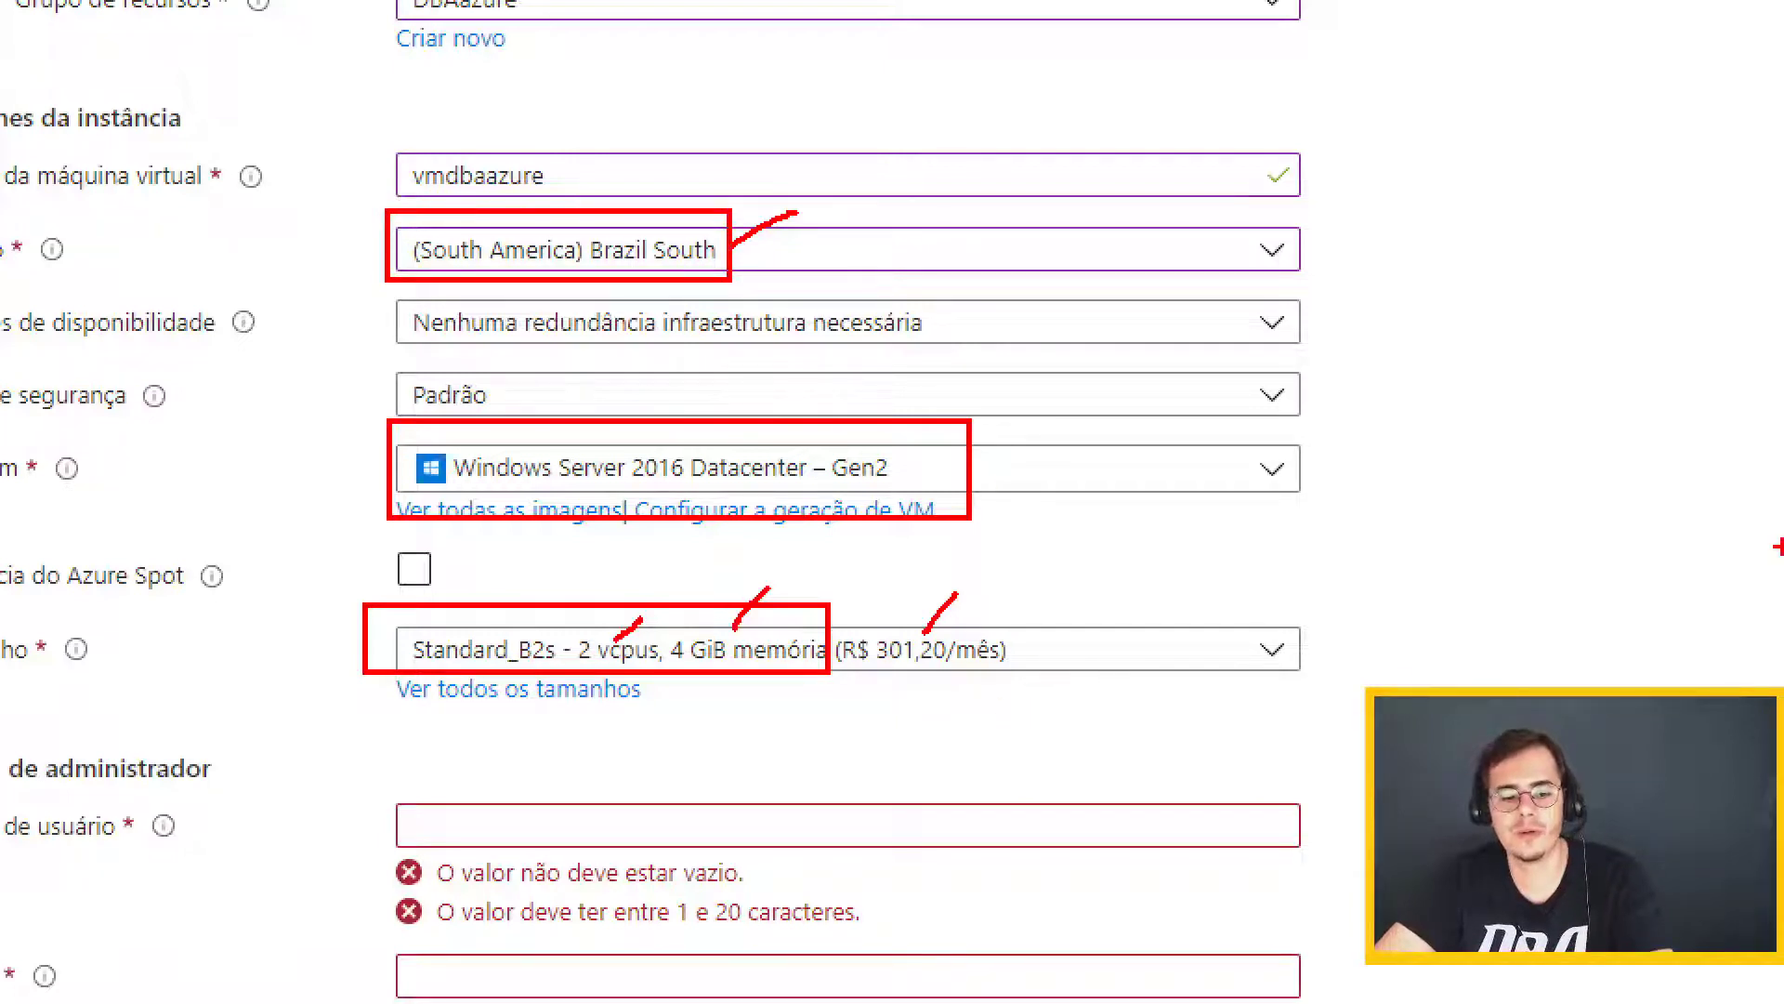
pyautogui.press('Escape')
pyautogui.click(450, 390)
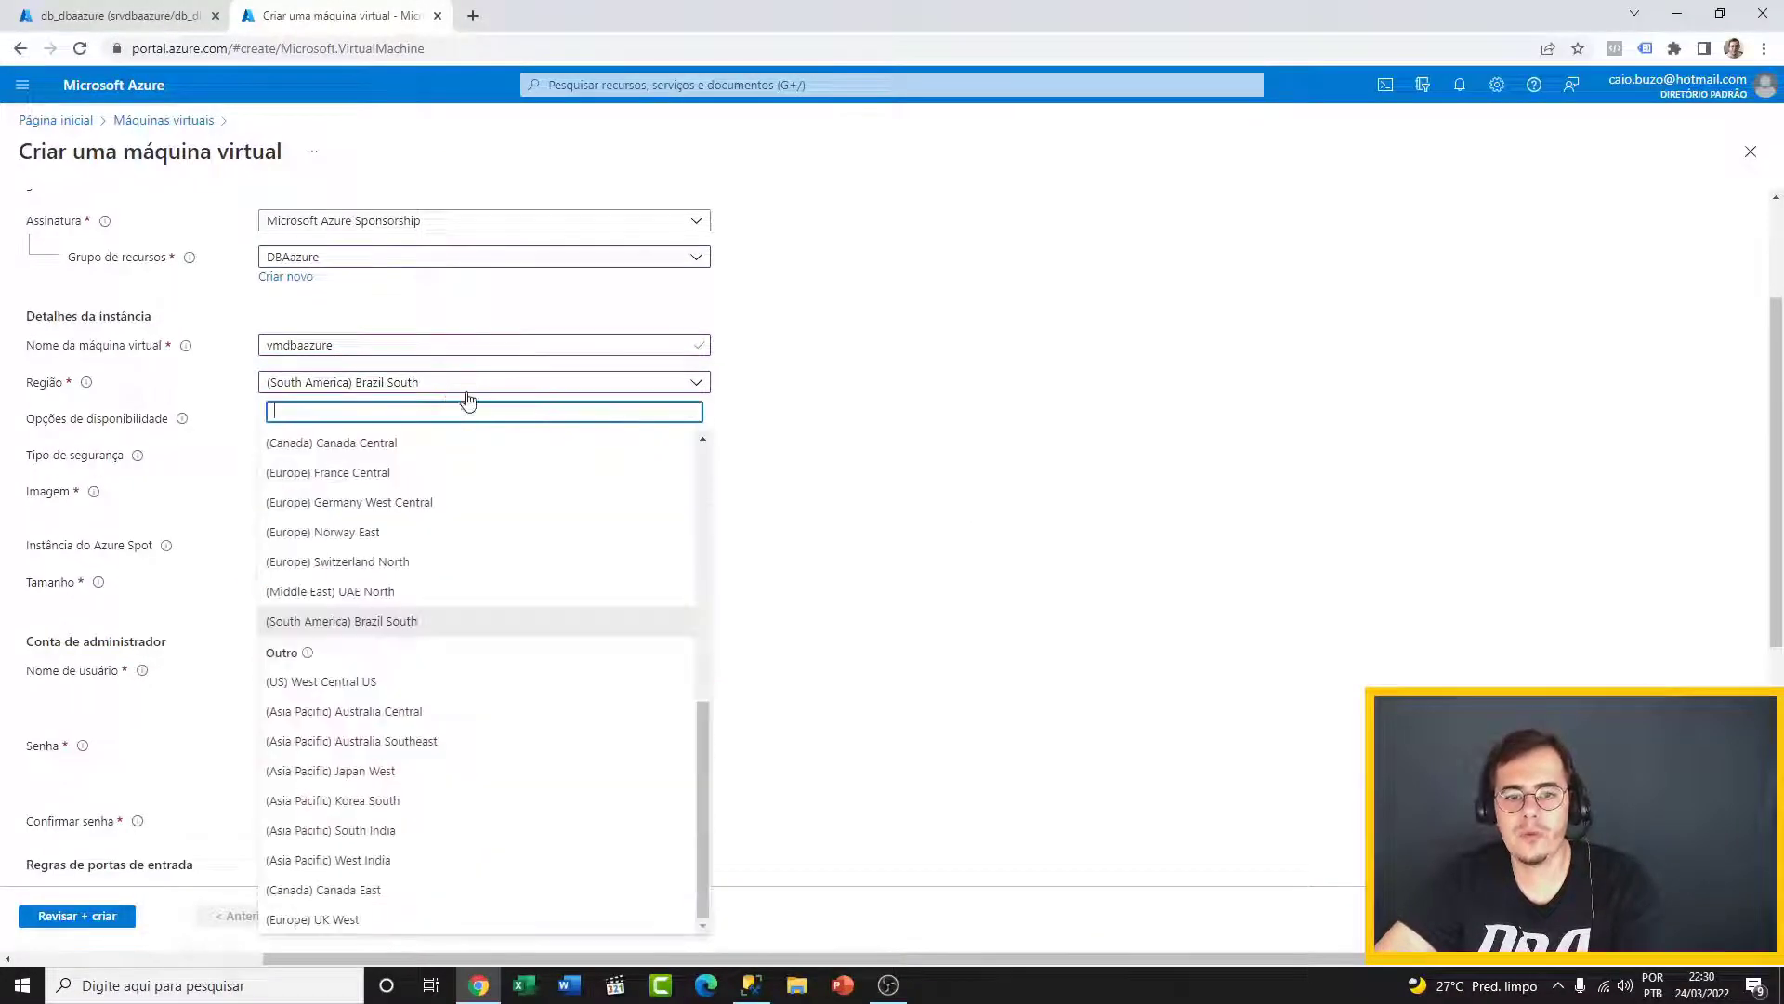
pyautogui.scroll(6, 699, 766)
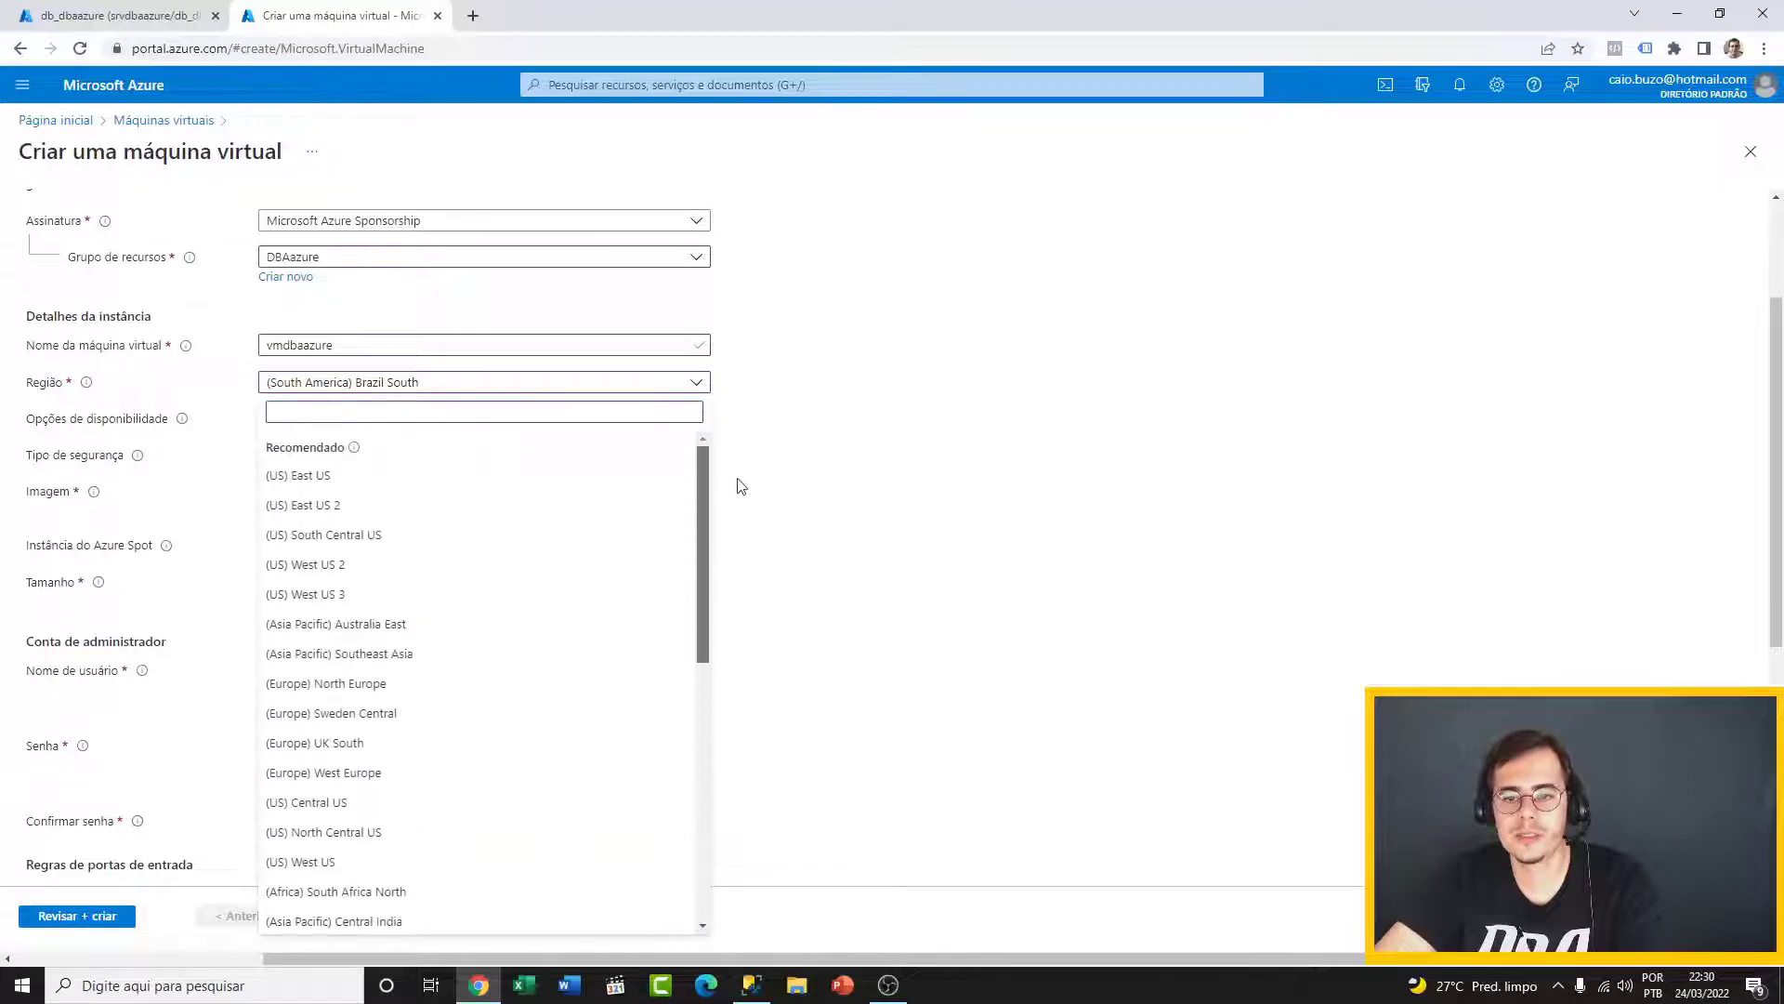
pyautogui.click(375, 506)
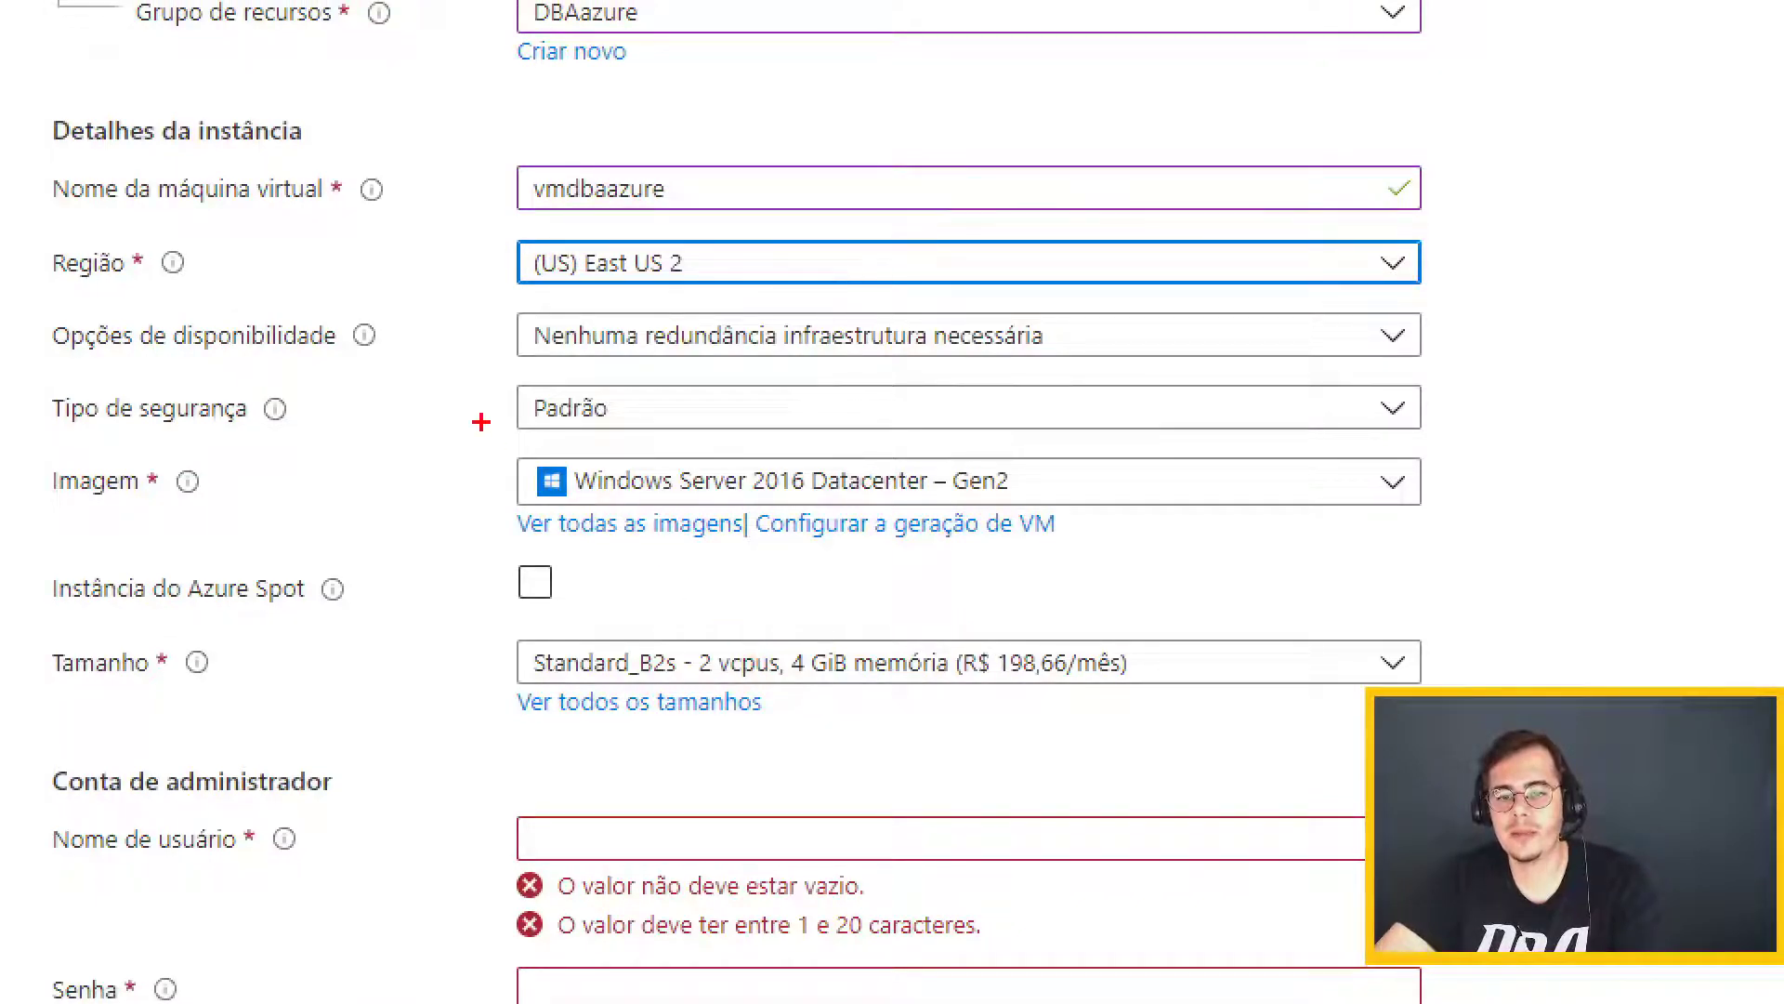
# - Review the image, size and region set in the virtual machine's instance details
pyautogui.moveTo(481, 423); pyautogui.dragTo(1118, 558)
pyautogui.moveTo(481, 610)
pyautogui.mouseDown()
pyautogui.moveTo(832, 699)
pyautogui.moveTo(955, 689)
pyautogui.mouseUp()
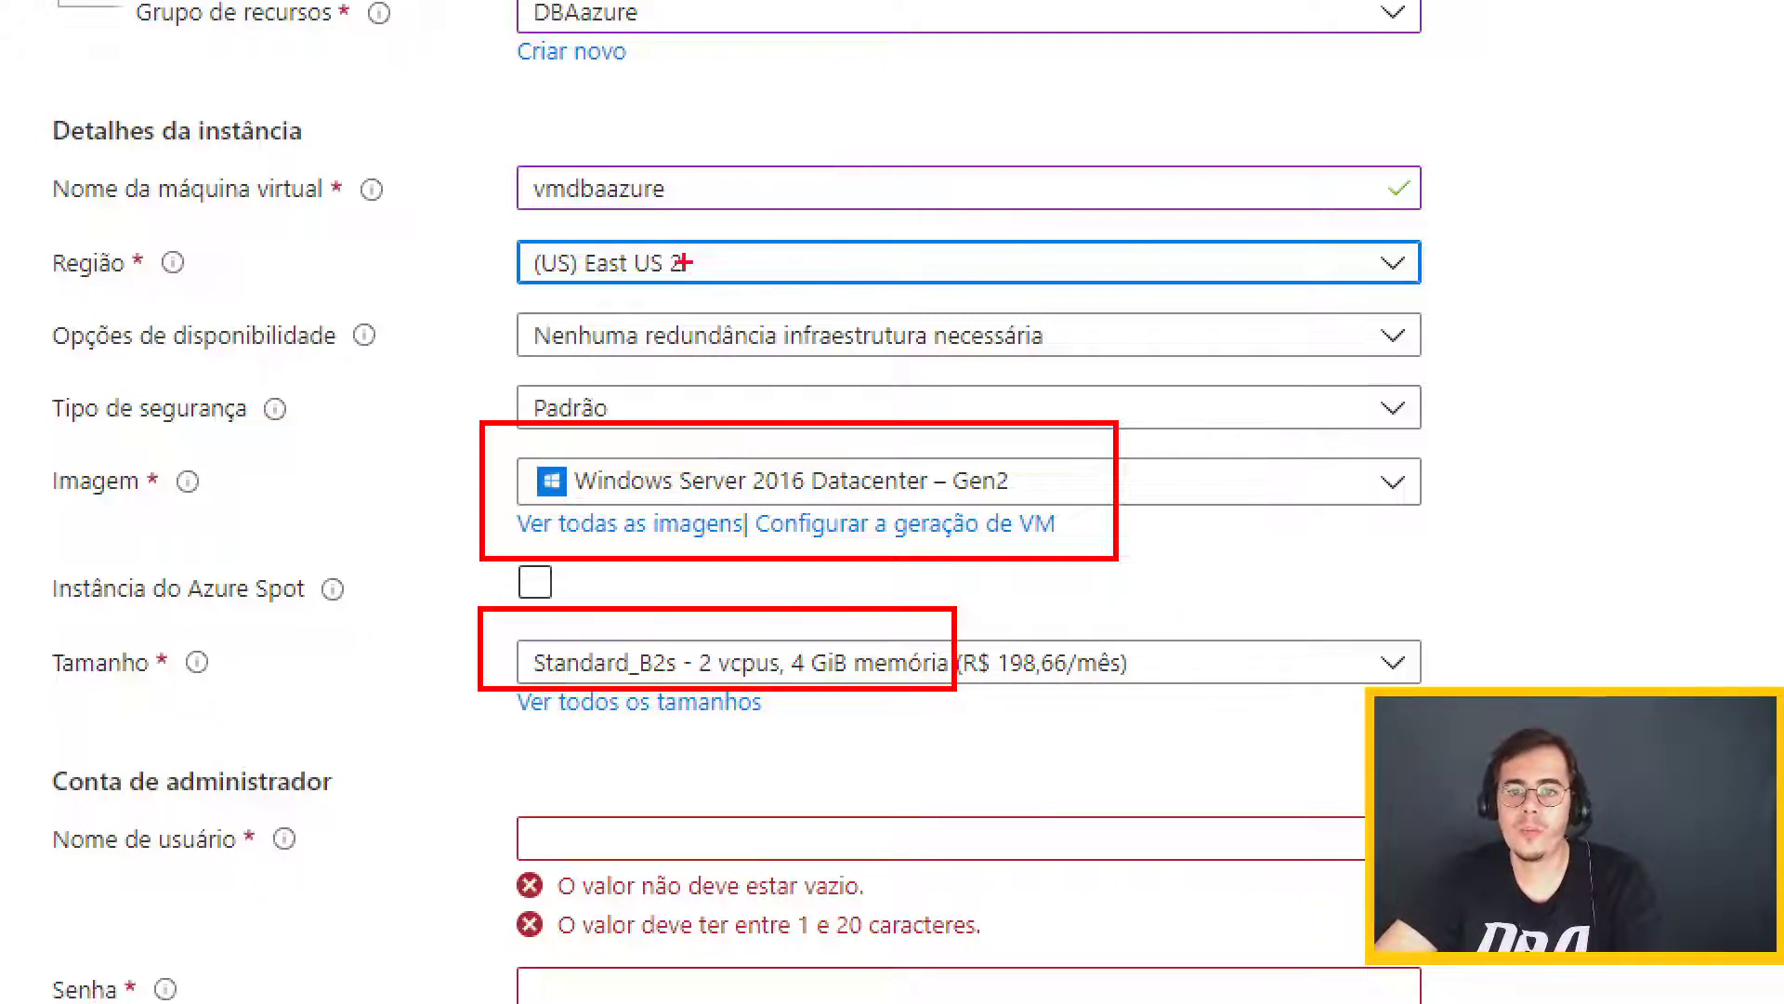
pyautogui.moveTo(703, 264); pyautogui.dragTo(792, 218)
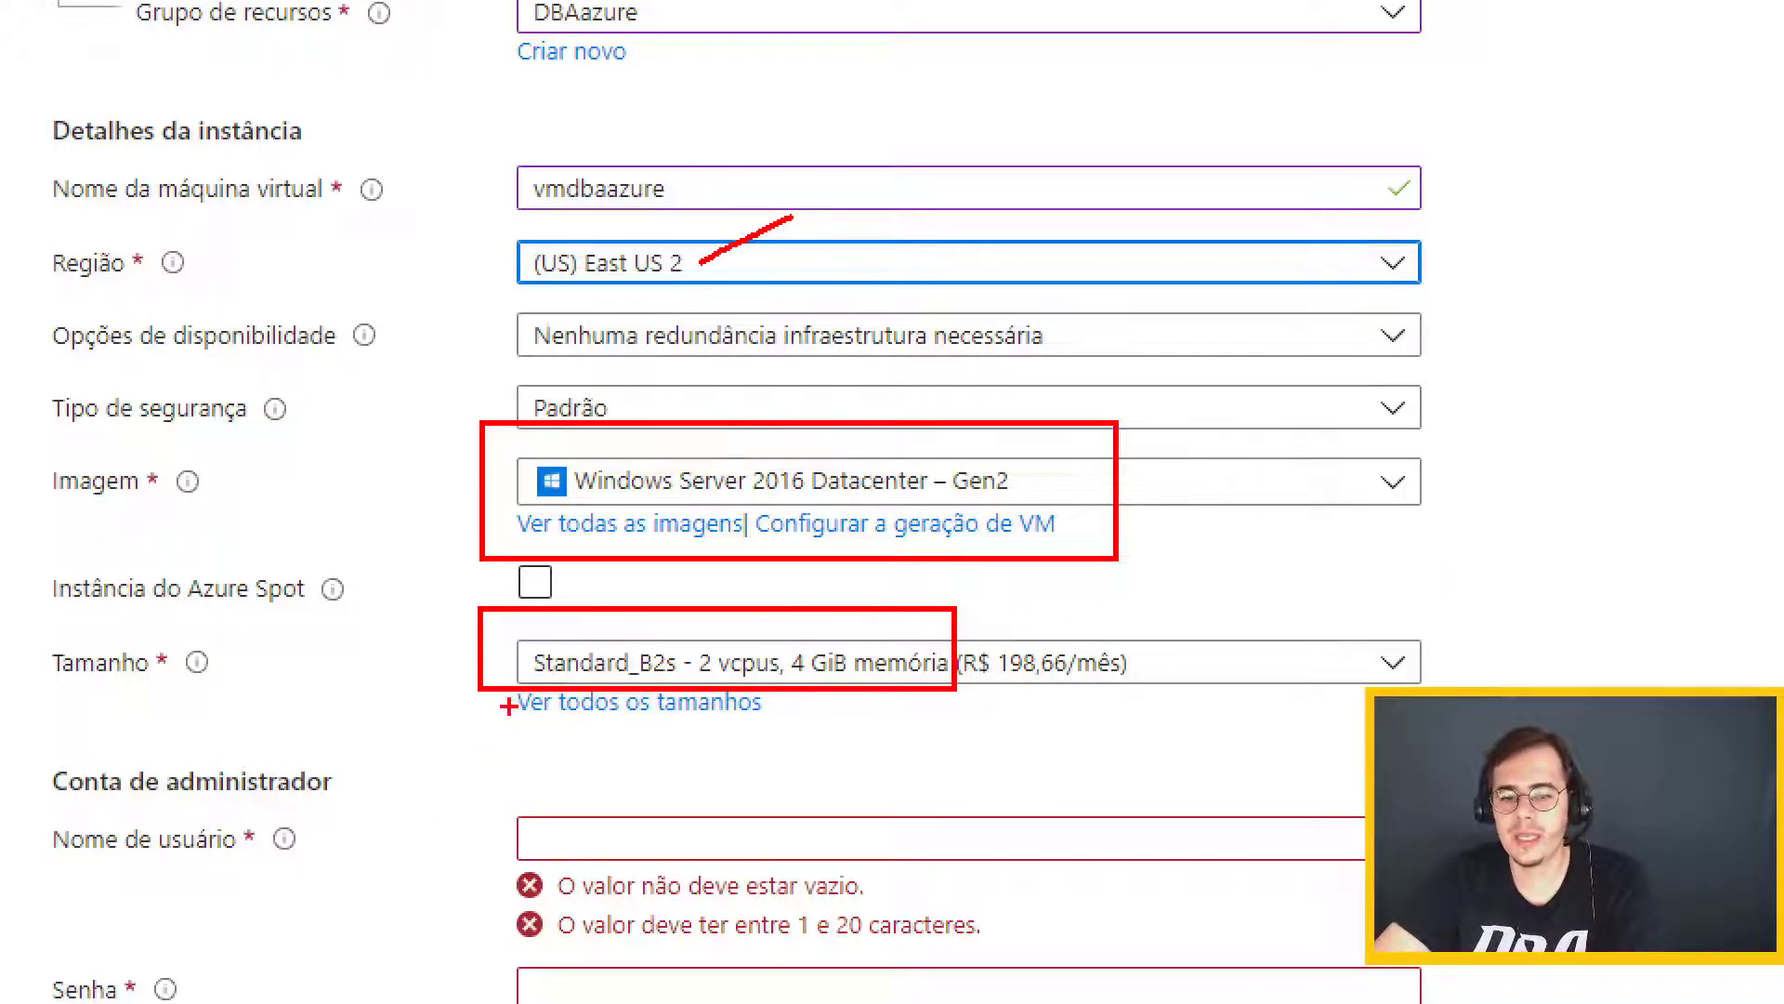
pyautogui.moveTo(508, 706); pyautogui.dragTo(460, 704)
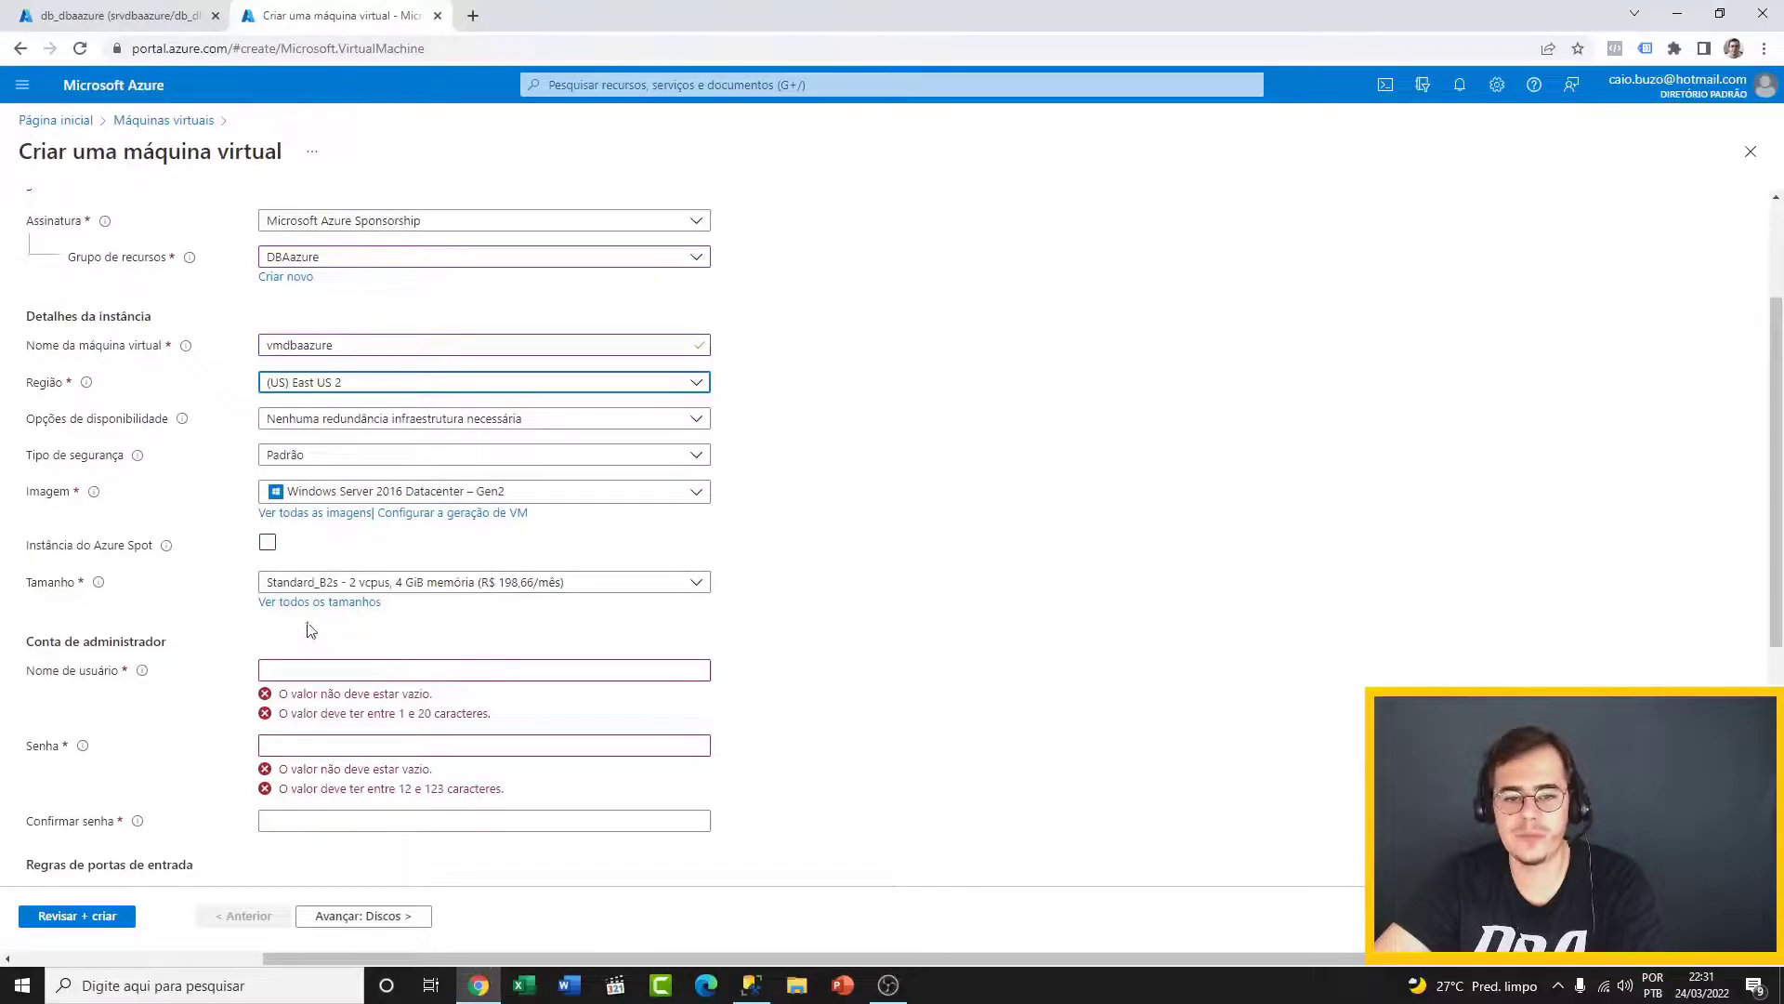
# - Open the full list of VM sizes and examine the vCPUs, RAM and maximum IOPS of the B2s size
pyautogui.click(615, 701)
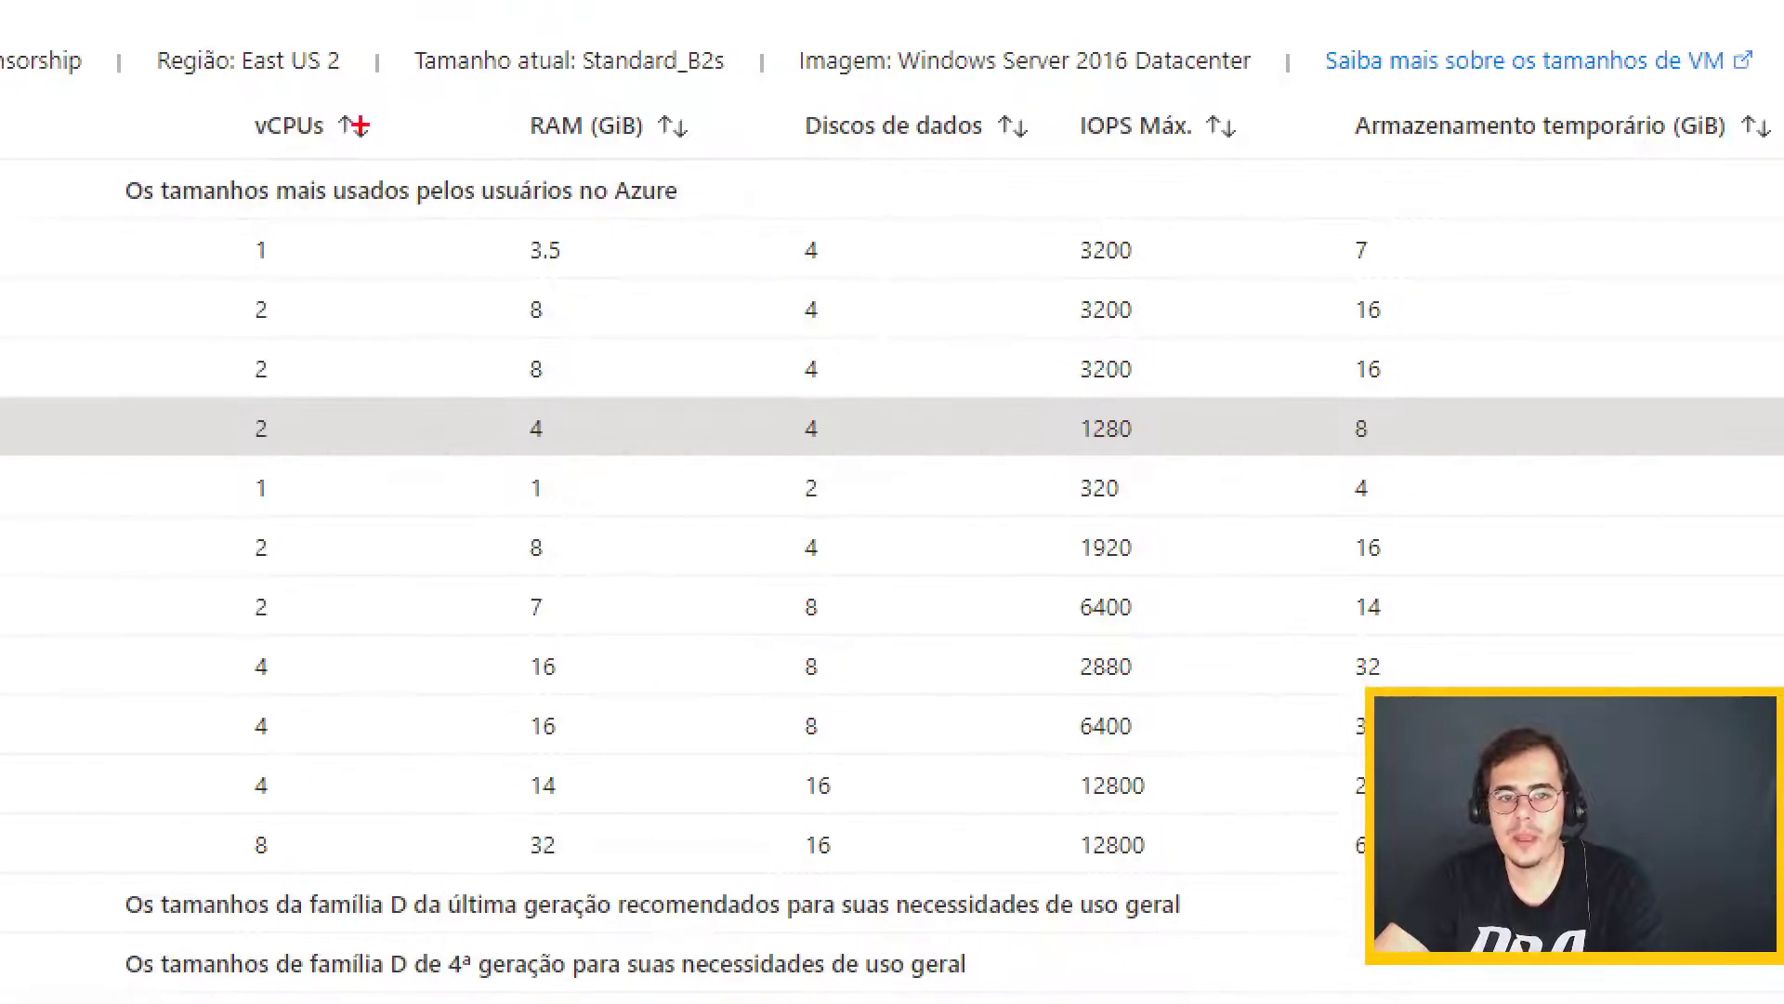
pyautogui.moveTo(207, 87); pyautogui.dragTo(415, 162)
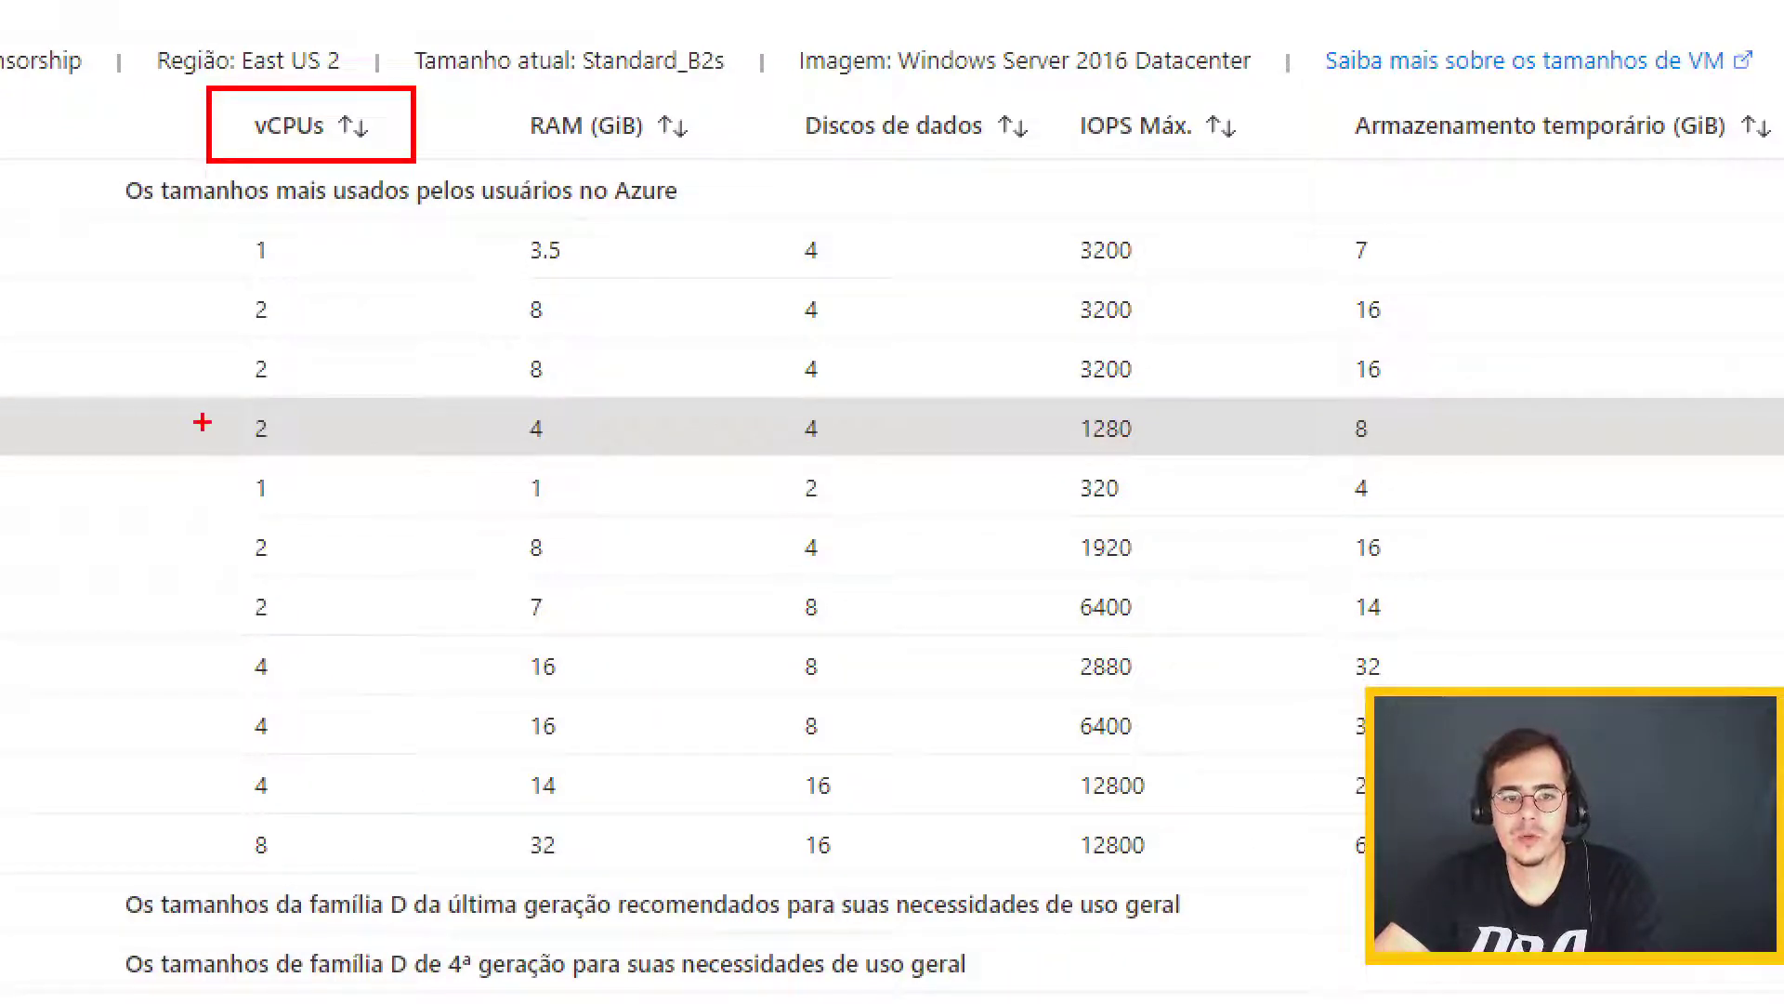
pyautogui.moveTo(223, 399); pyautogui.dragTo(305, 455)
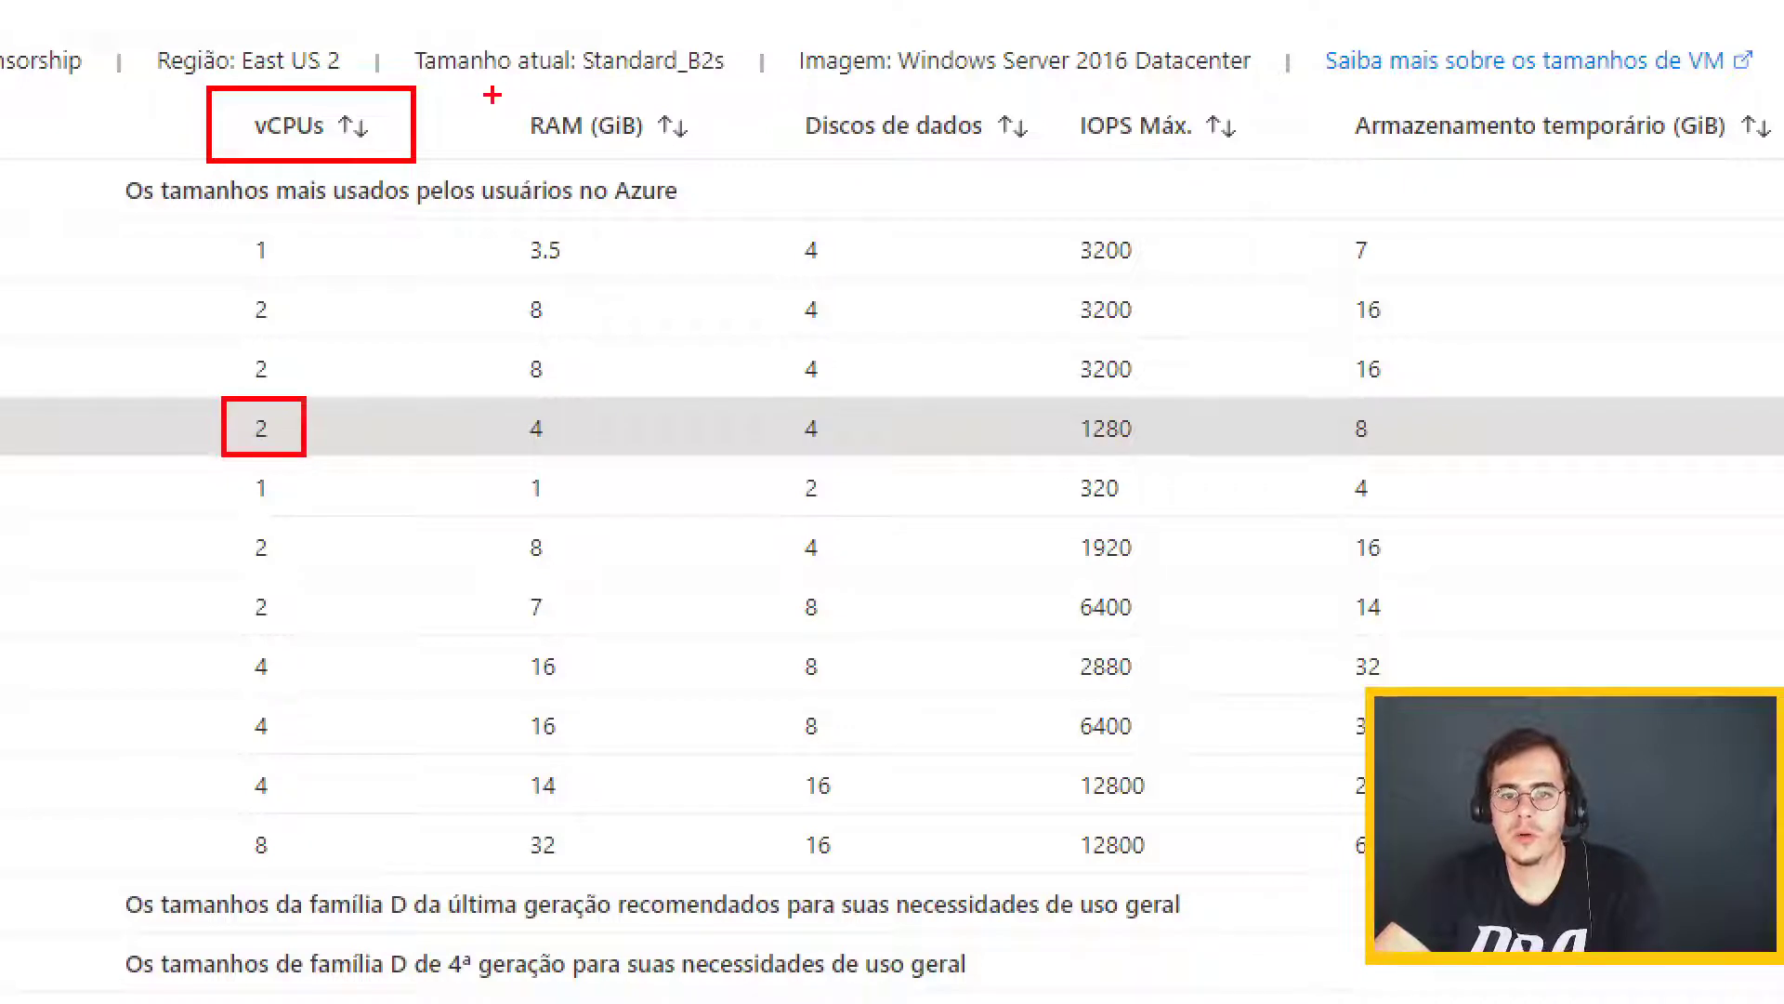
pyautogui.moveTo(493, 93); pyautogui.dragTo(715, 156)
pyautogui.moveTo(506, 400); pyautogui.dragTo(585, 455)
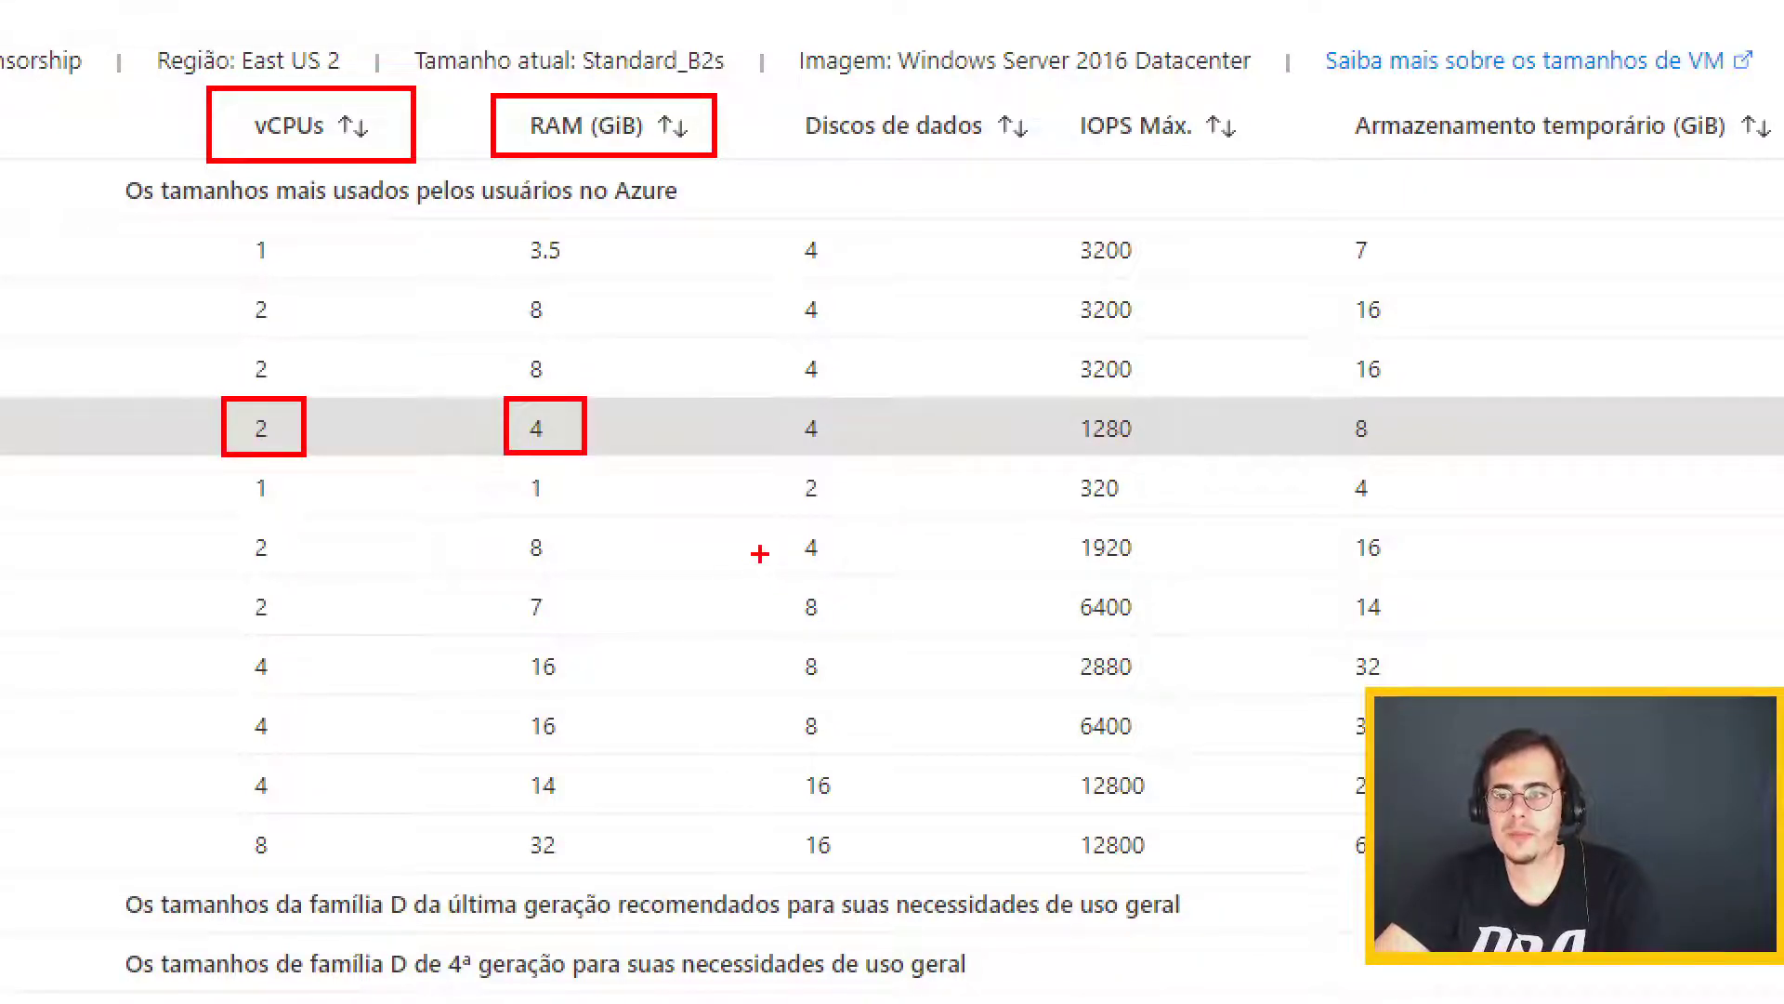
pyautogui.moveTo(1070, 403); pyautogui.dragTo(1161, 455)
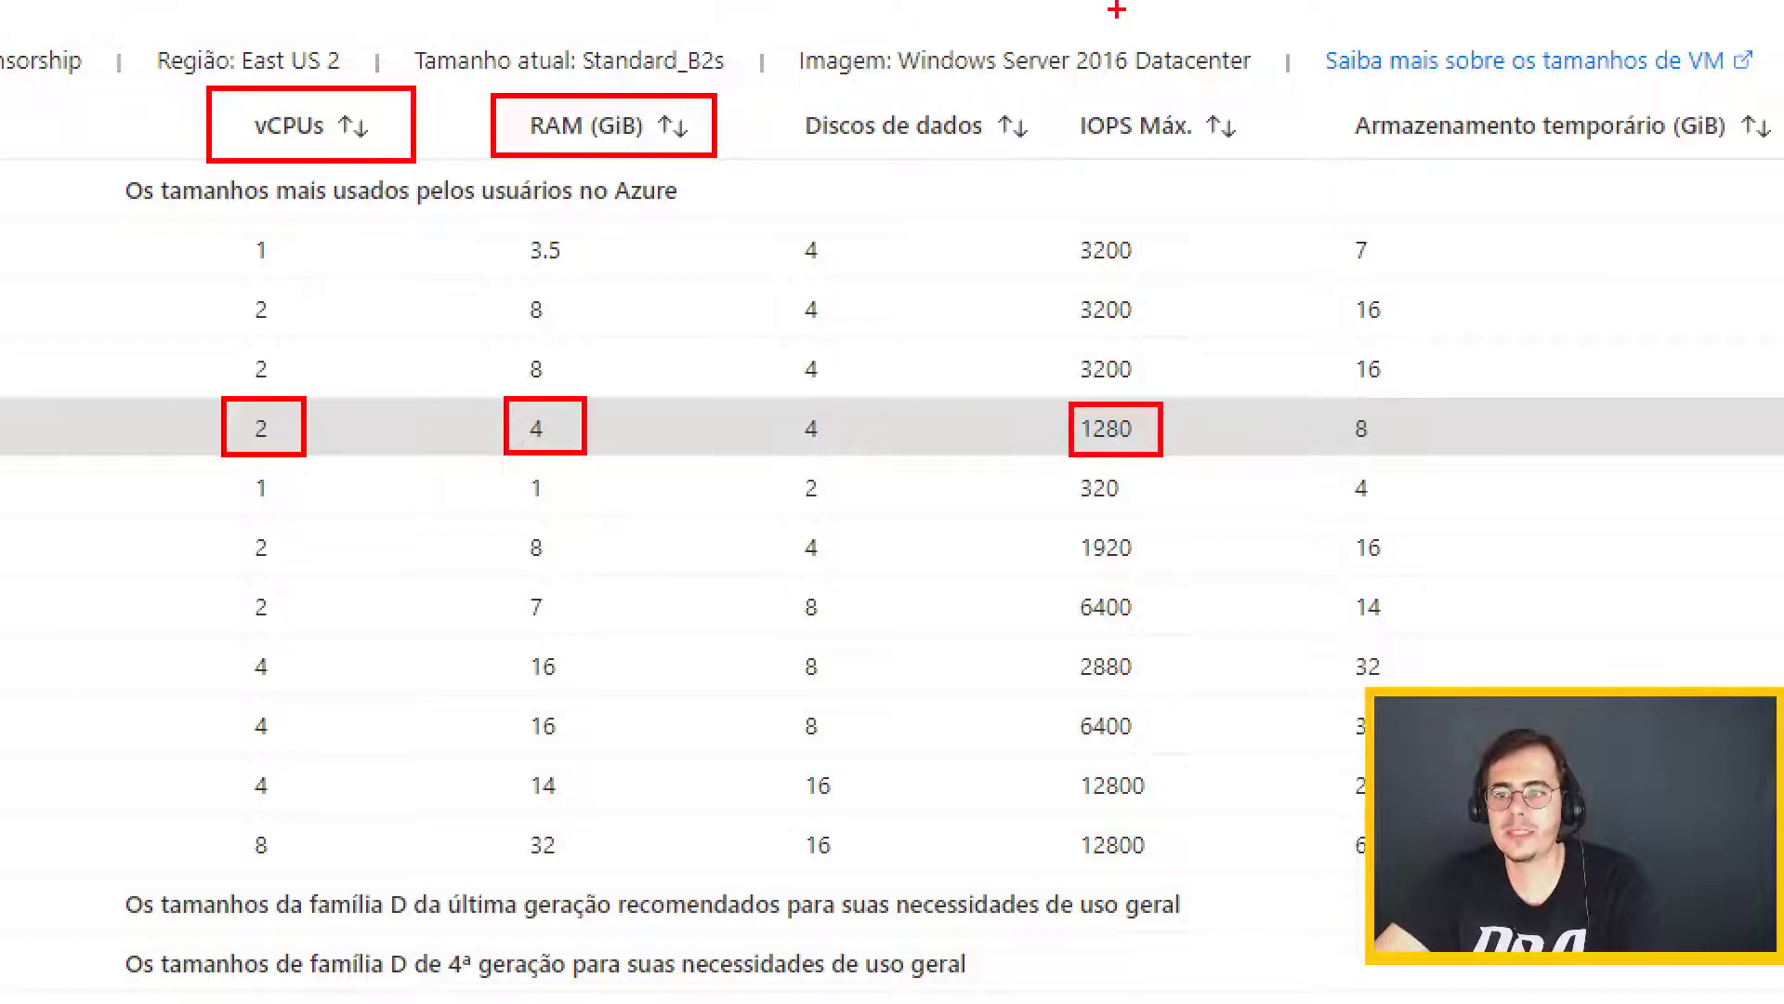
pyautogui.moveTo(1071, 96); pyautogui.dragTo(1260, 160)
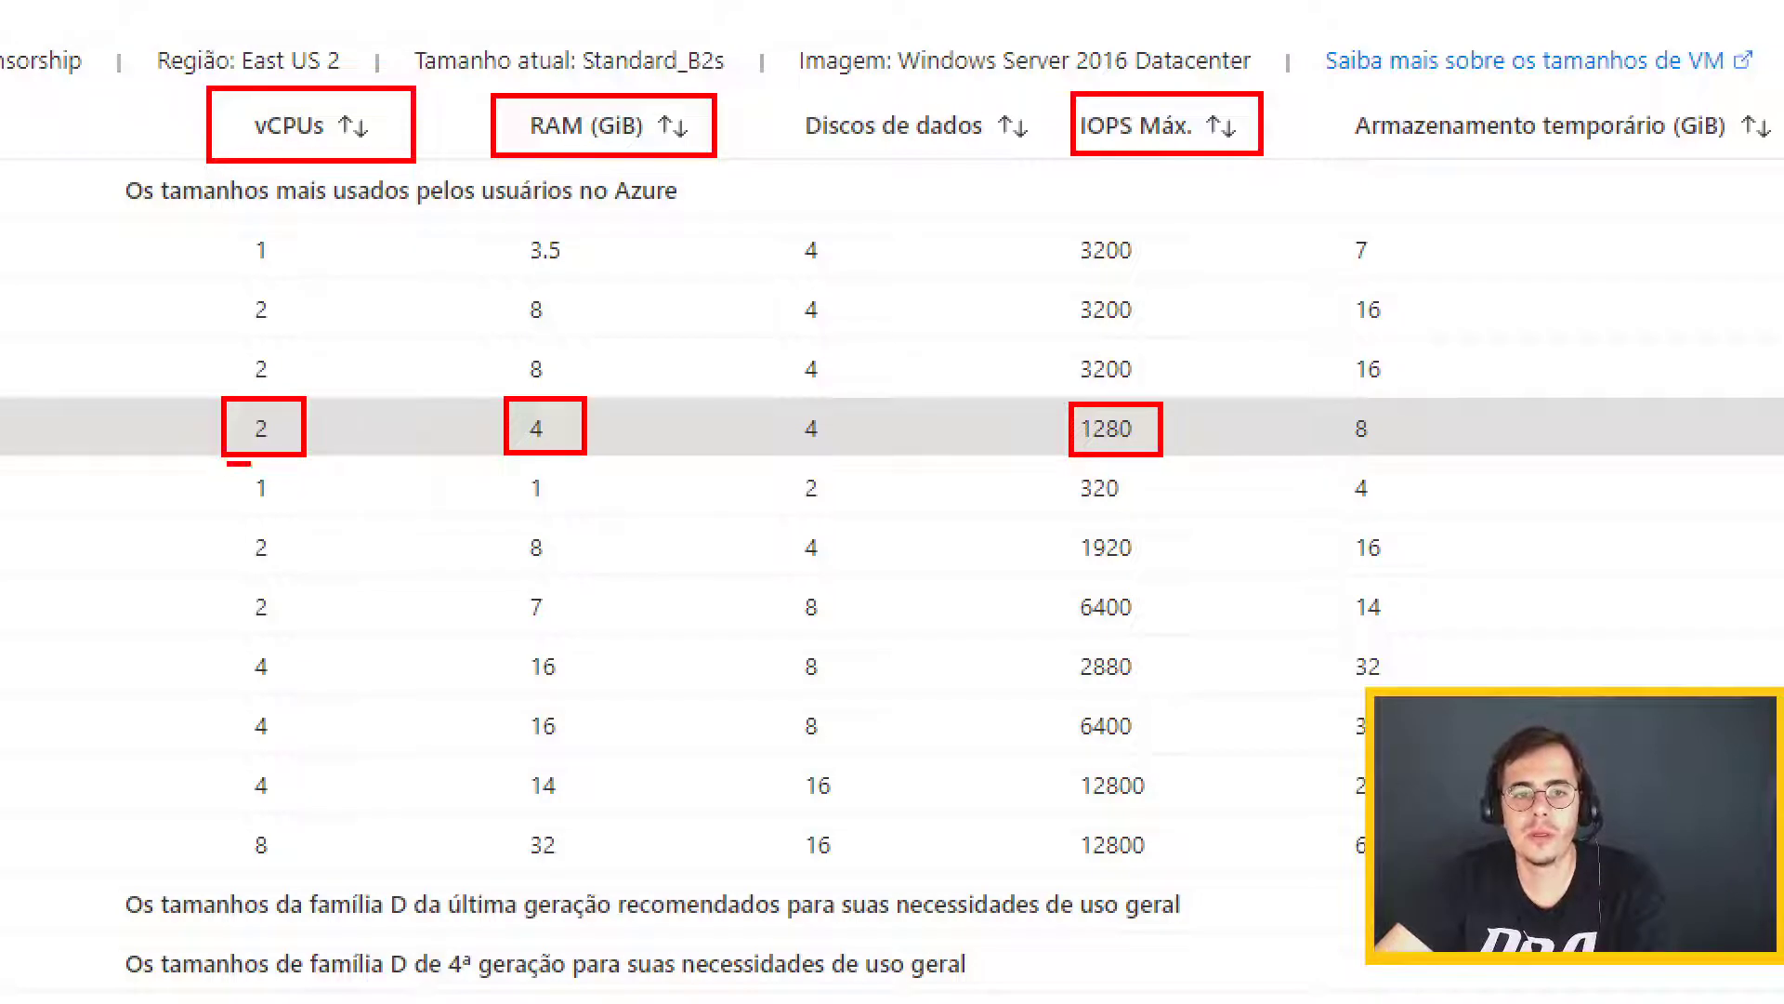
# - Compare the B1s size with B2s by vCPUs, RAM, maximum IOPS and monthly cost
pyautogui.moveTo(249, 463); pyautogui.dragTo(309, 515)
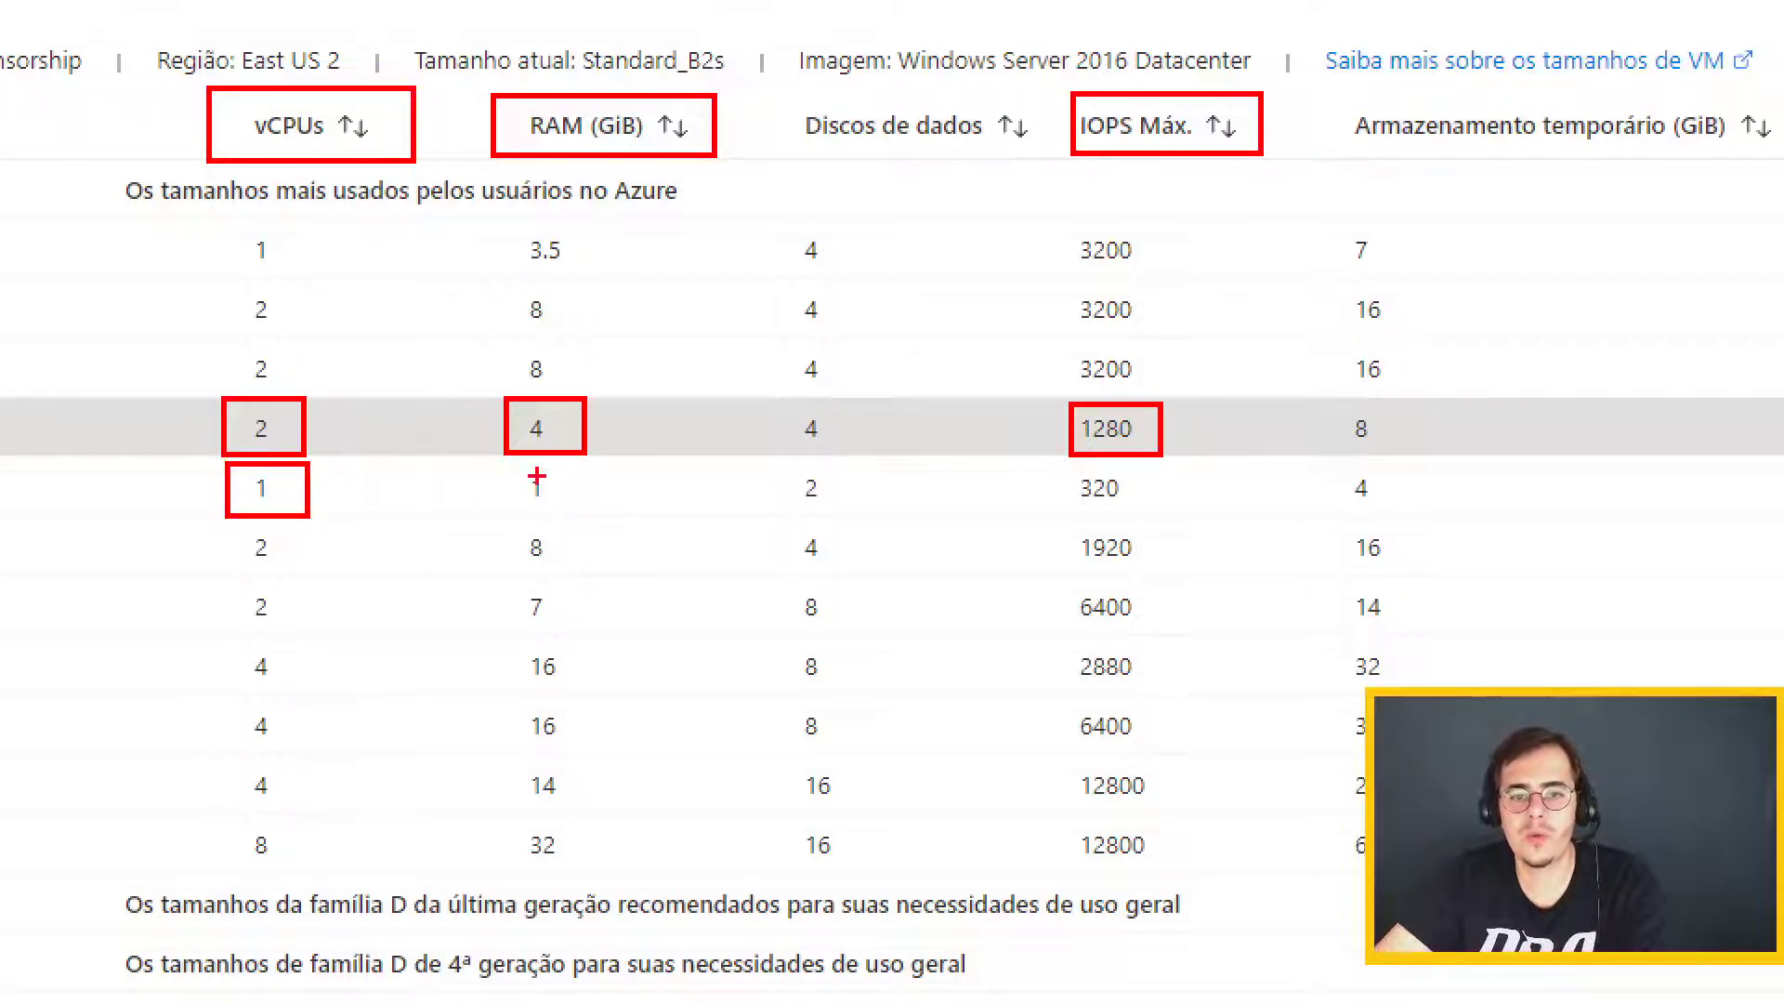
pyautogui.moveTo(514, 474); pyautogui.dragTo(580, 519)
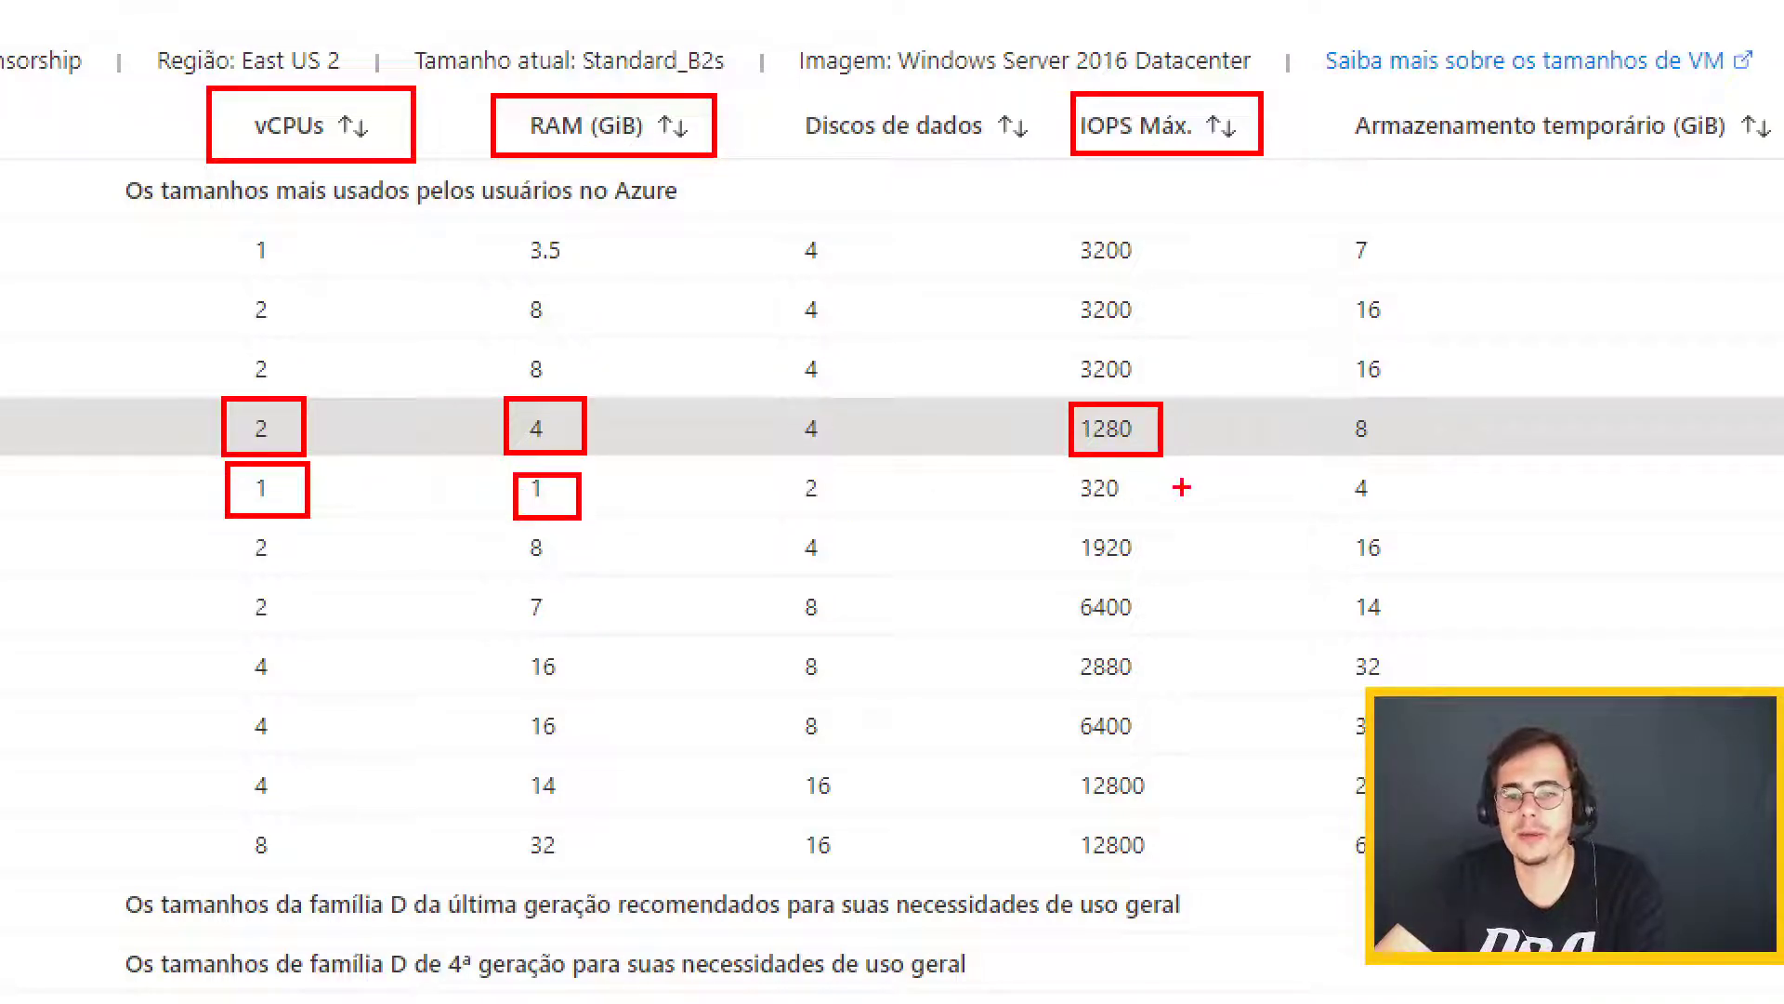
pyautogui.moveTo(1069, 463); pyautogui.dragTo(1163, 512)
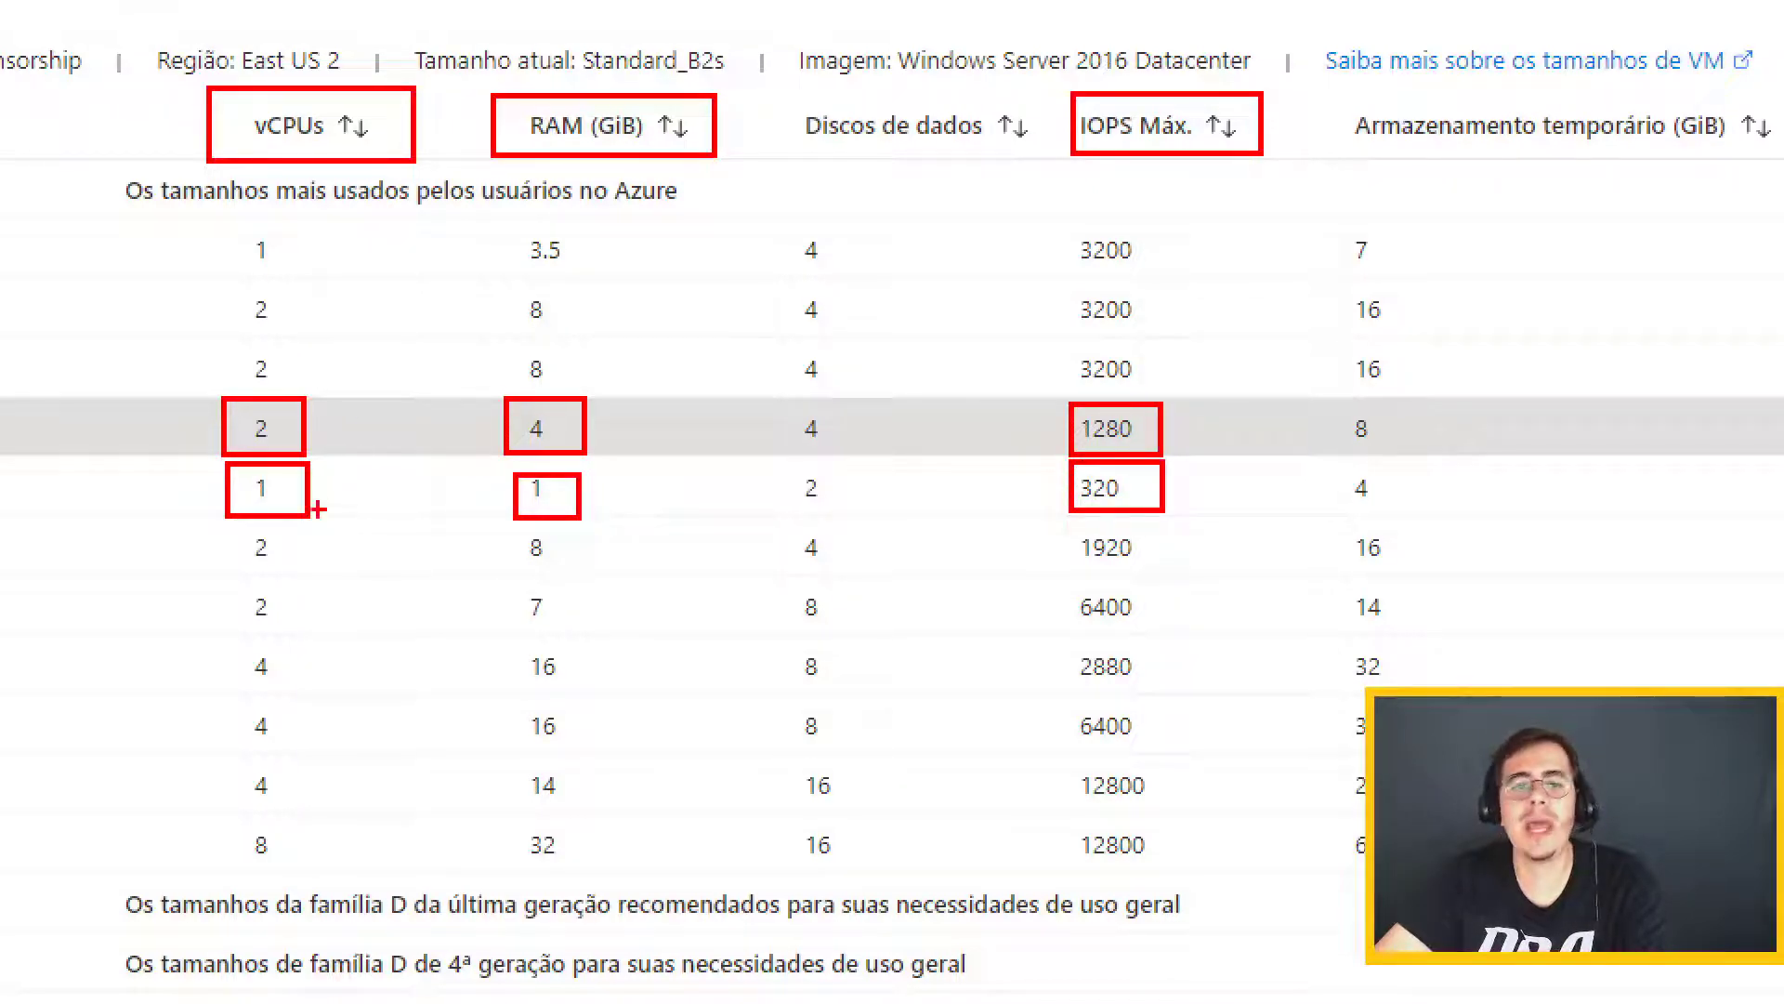
pyautogui.moveTo(296, 481); pyautogui.dragTo(343, 459)
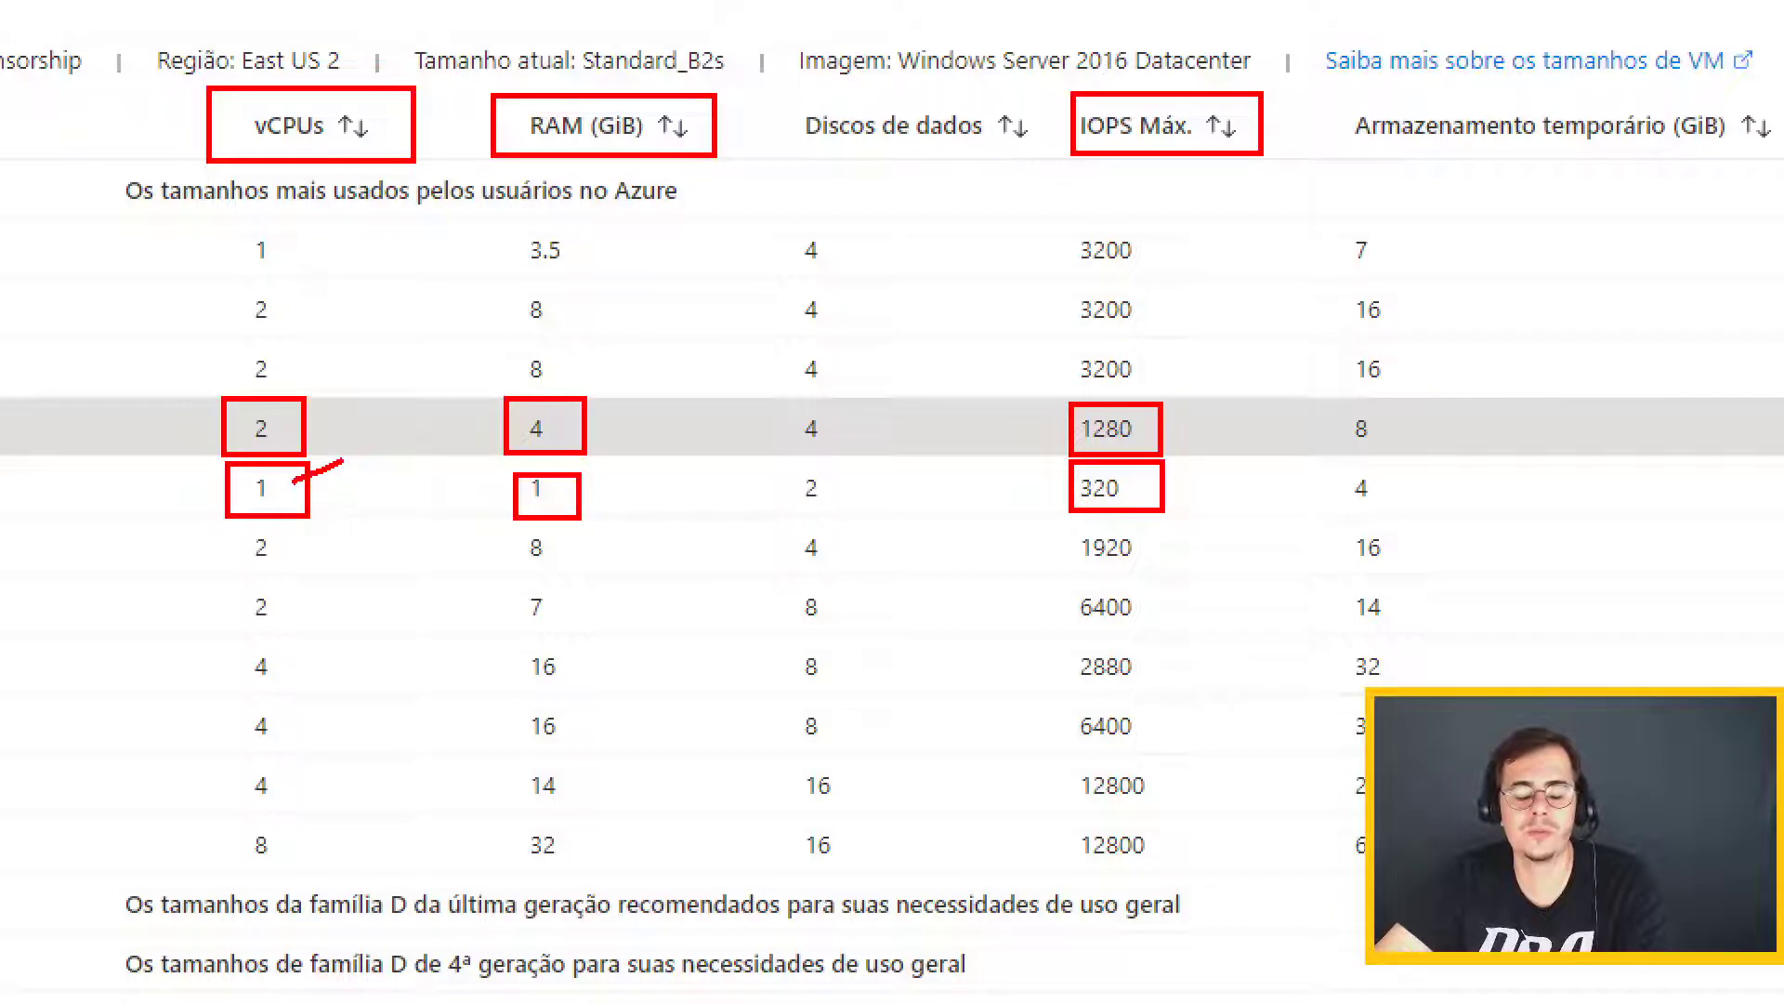
pyautogui.moveTo(563, 493); pyautogui.dragTo(602, 485)
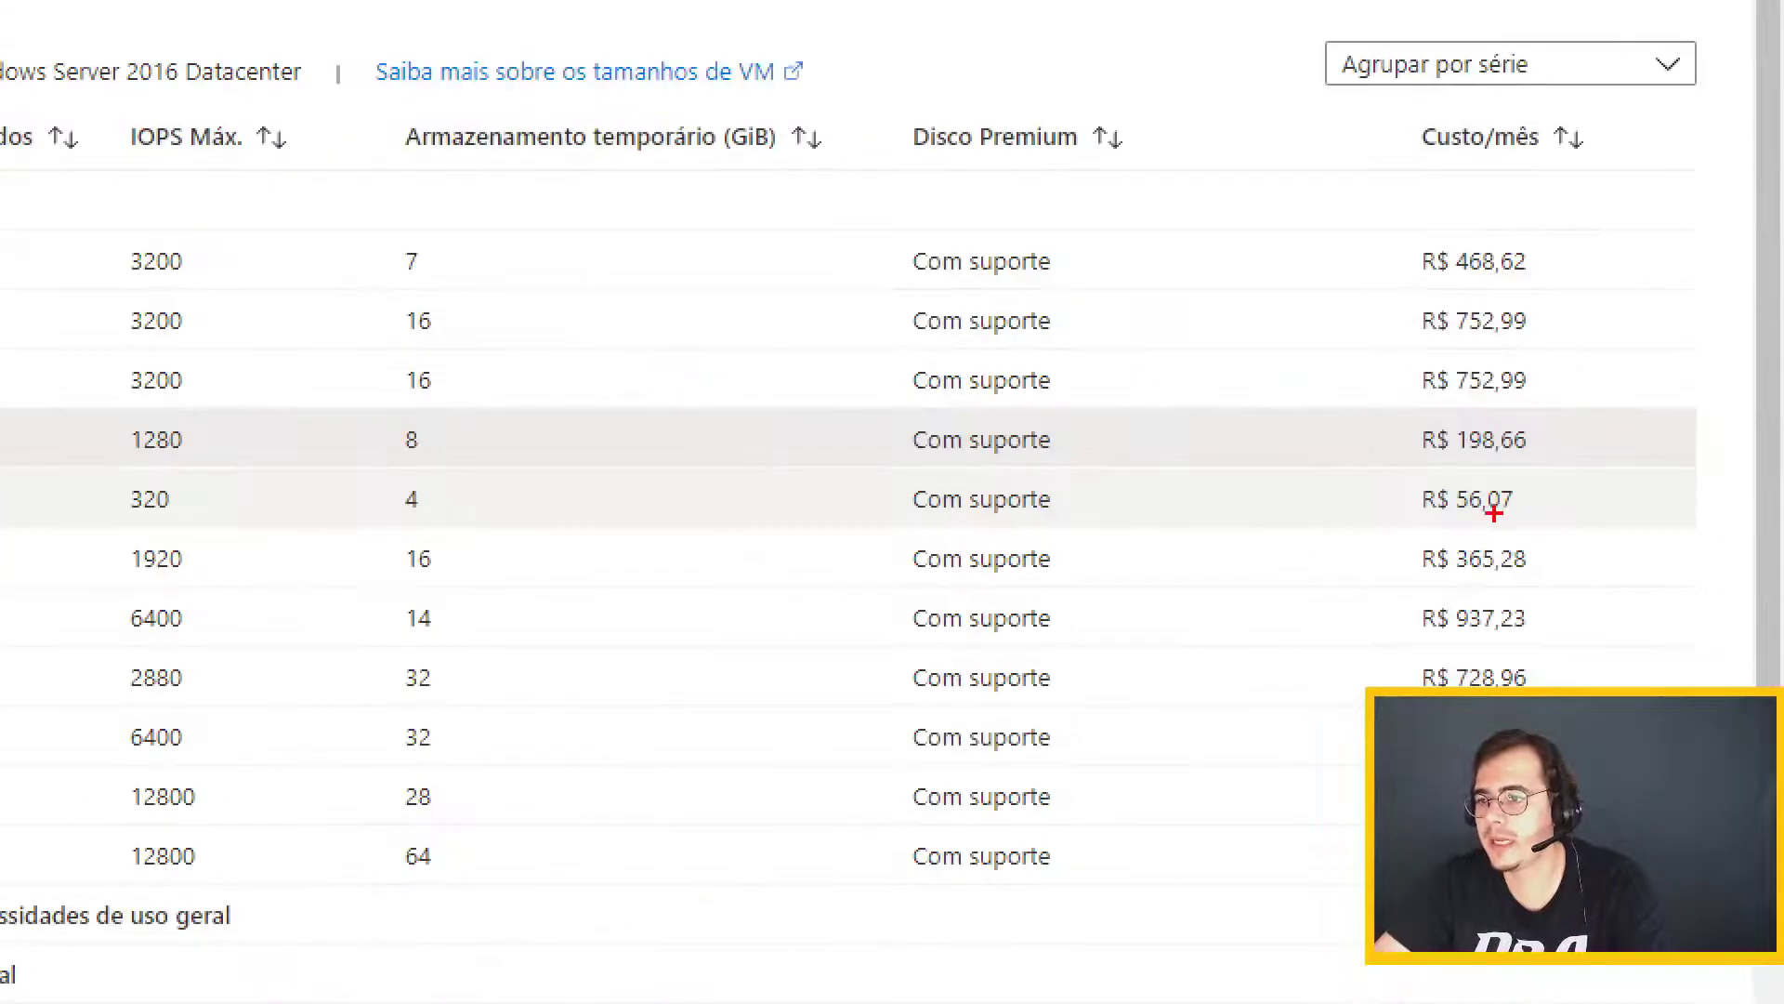
pyautogui.moveTo(1404, 405)
pyautogui.mouseDown()
pyautogui.moveTo(1517, 426)
pyautogui.moveTo(1552, 467)
pyautogui.mouseUp()
pyautogui.moveTo(1402, 478); pyautogui.dragTo(1553, 522)
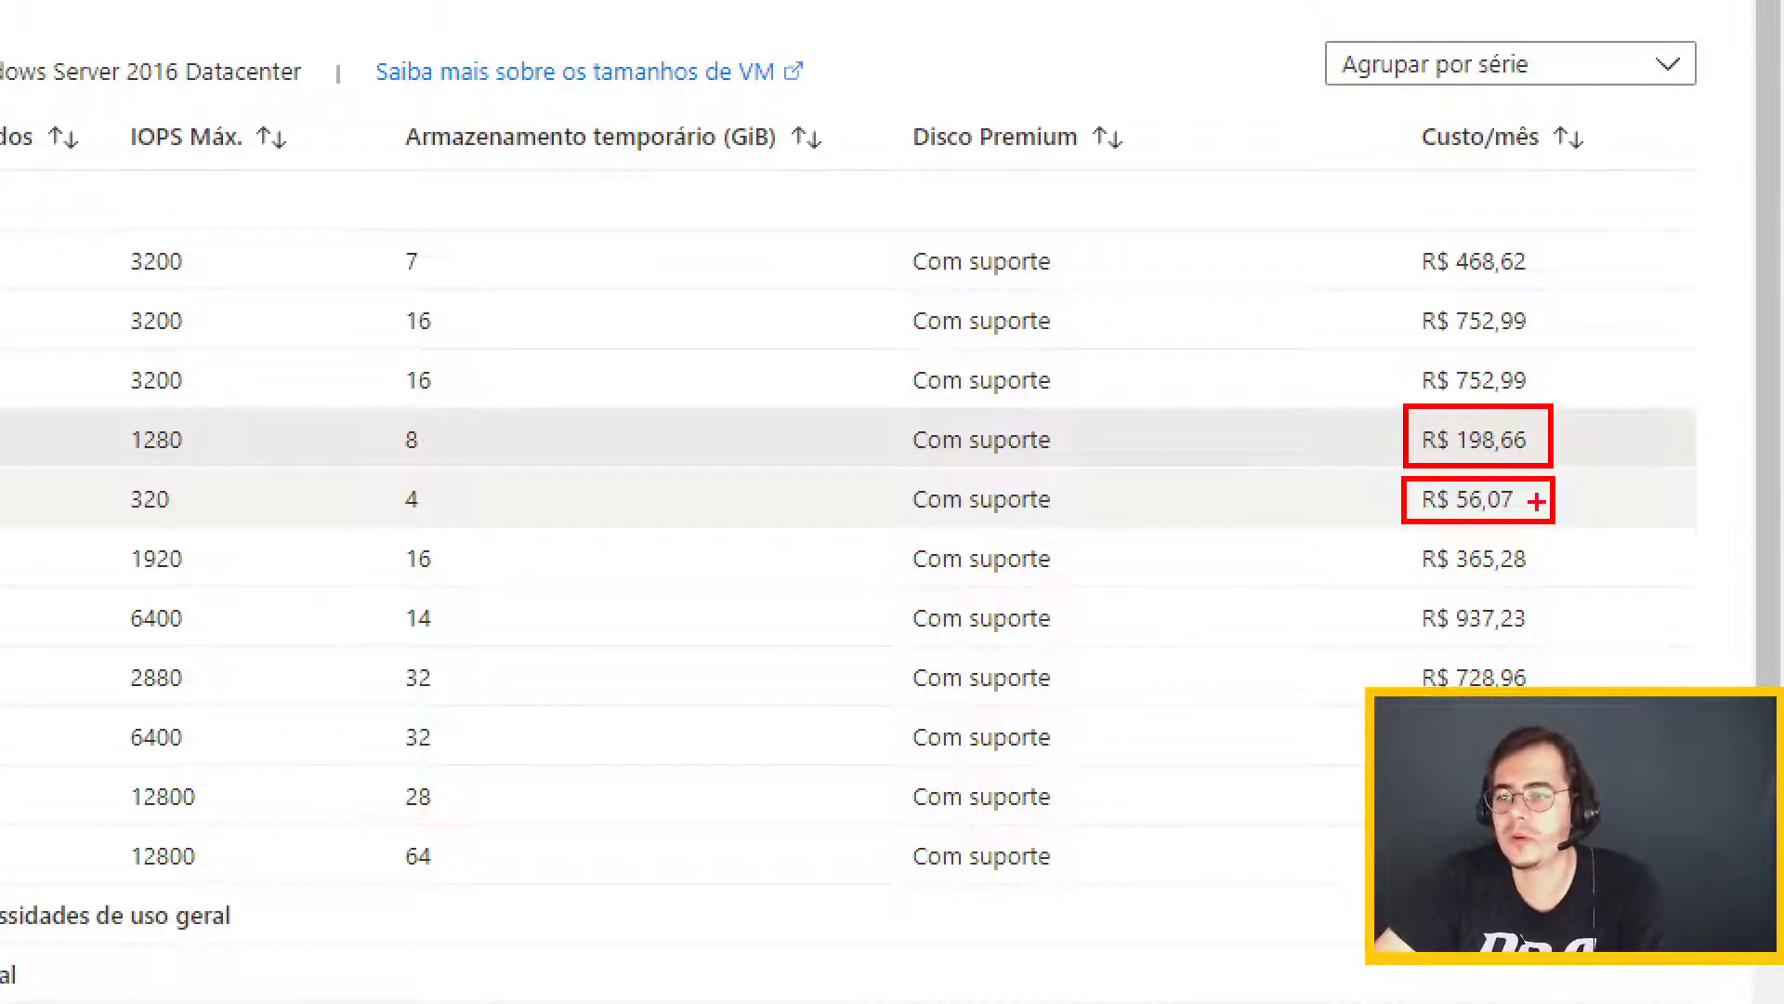
pyautogui.moveTo(1542, 504); pyautogui.dragTo(1599, 475)
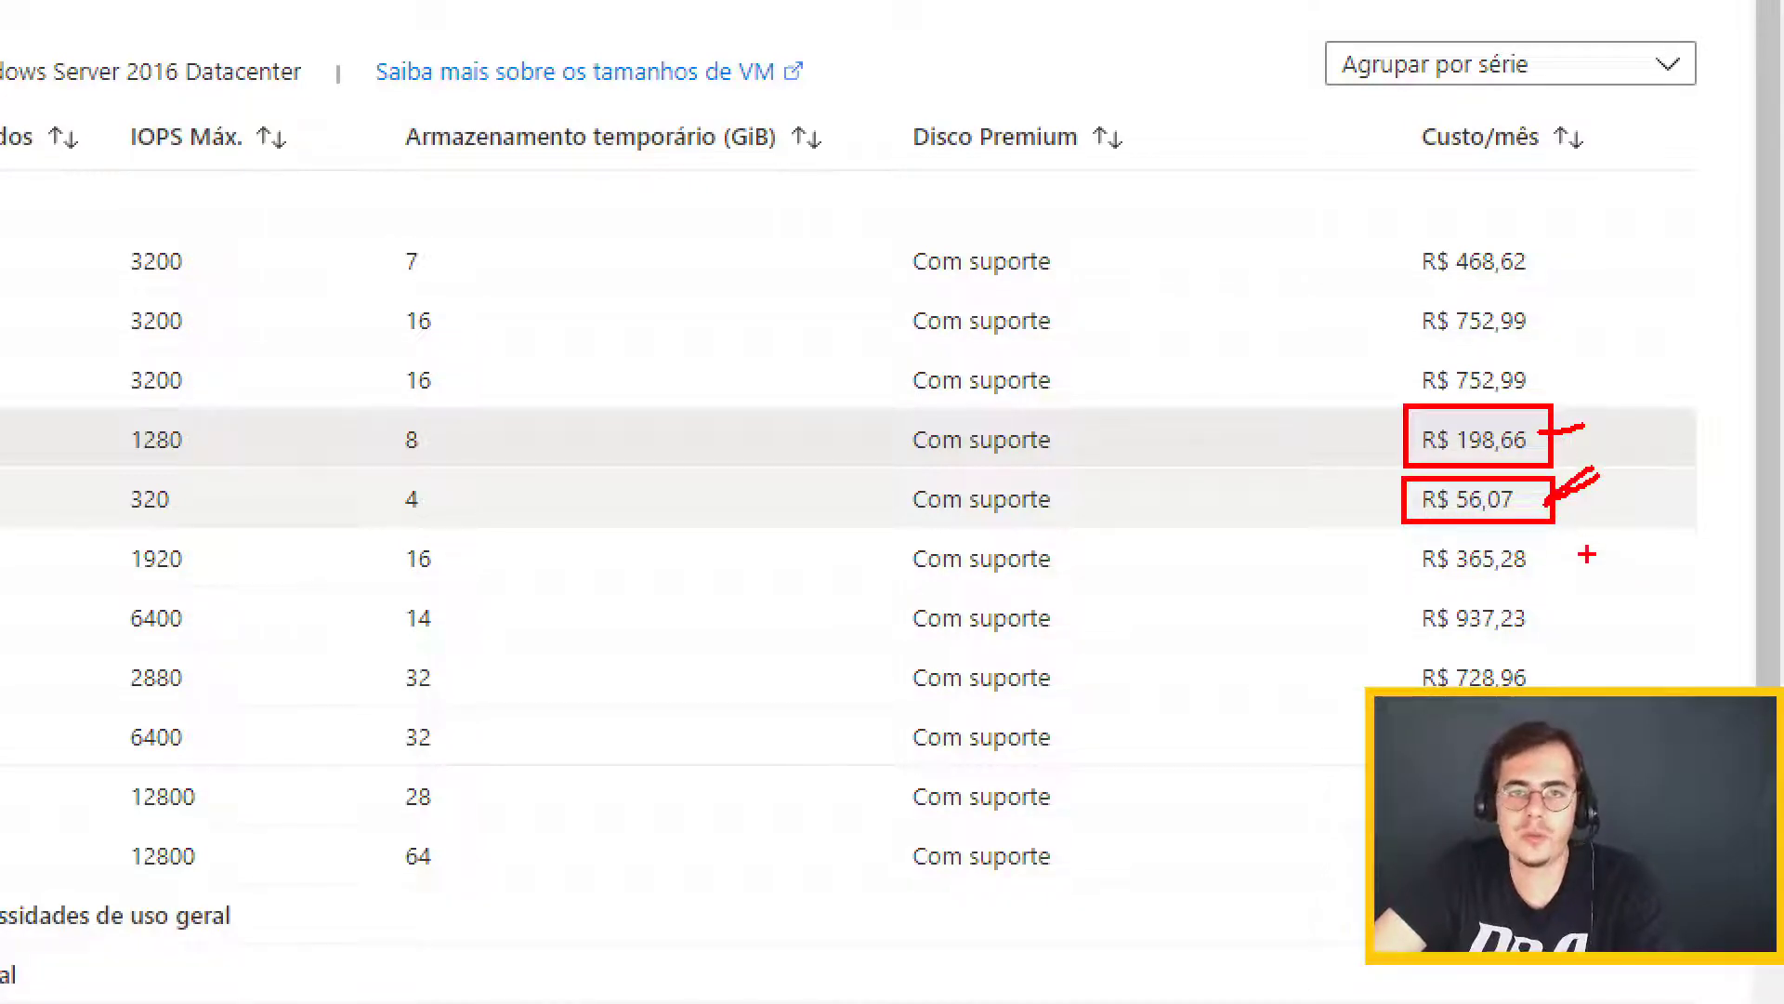
pyautogui.press('Escape')
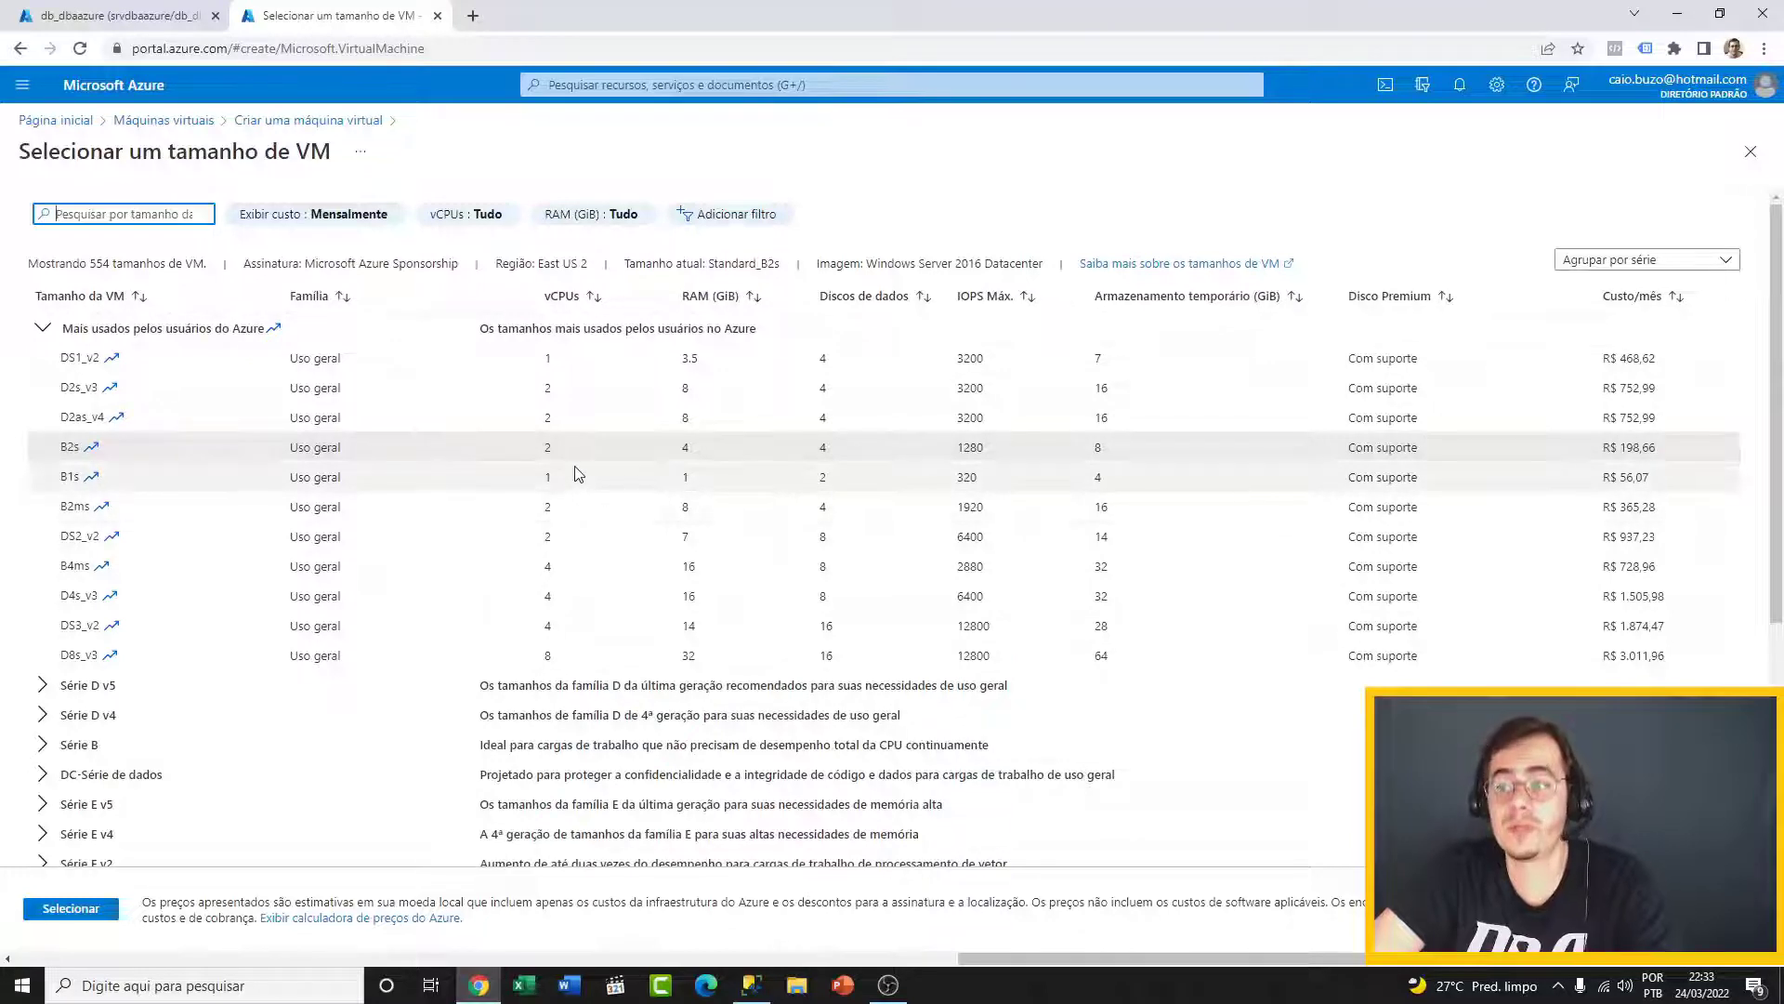
# - Review the VM sizes in the D v5 and B series, and examine the monthly cost of B1ms
pyautogui.click(42, 328)
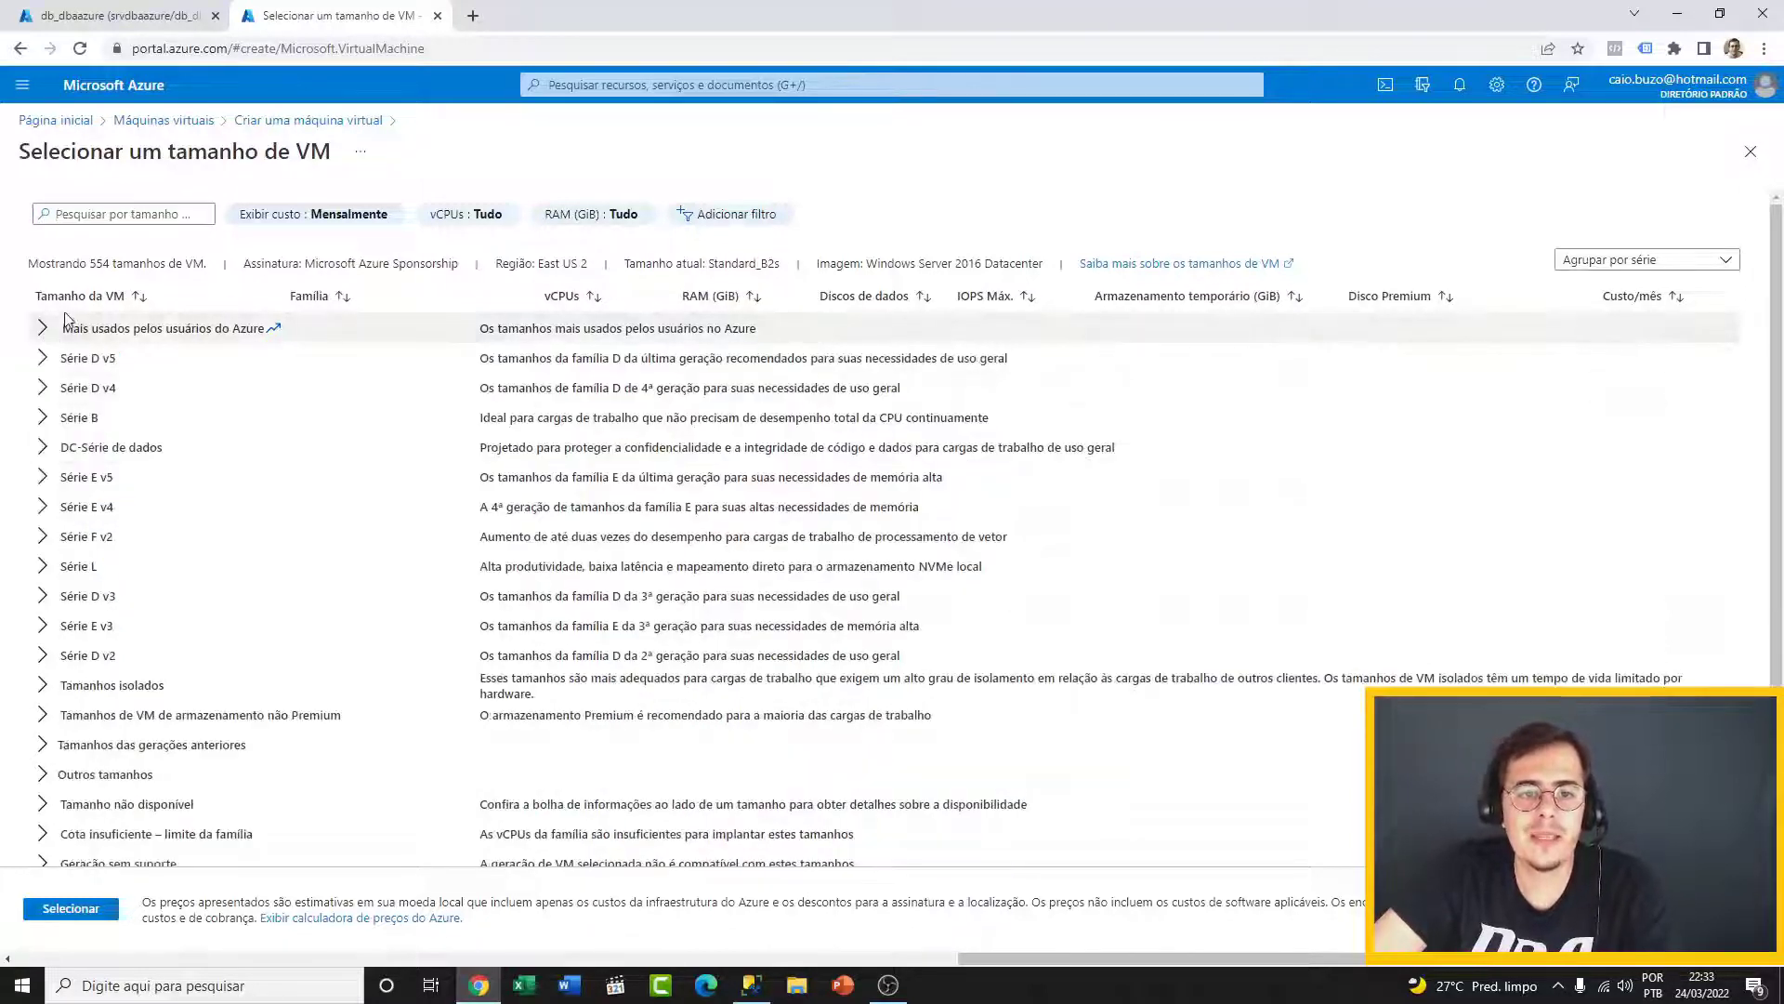
pyautogui.click(43, 359)
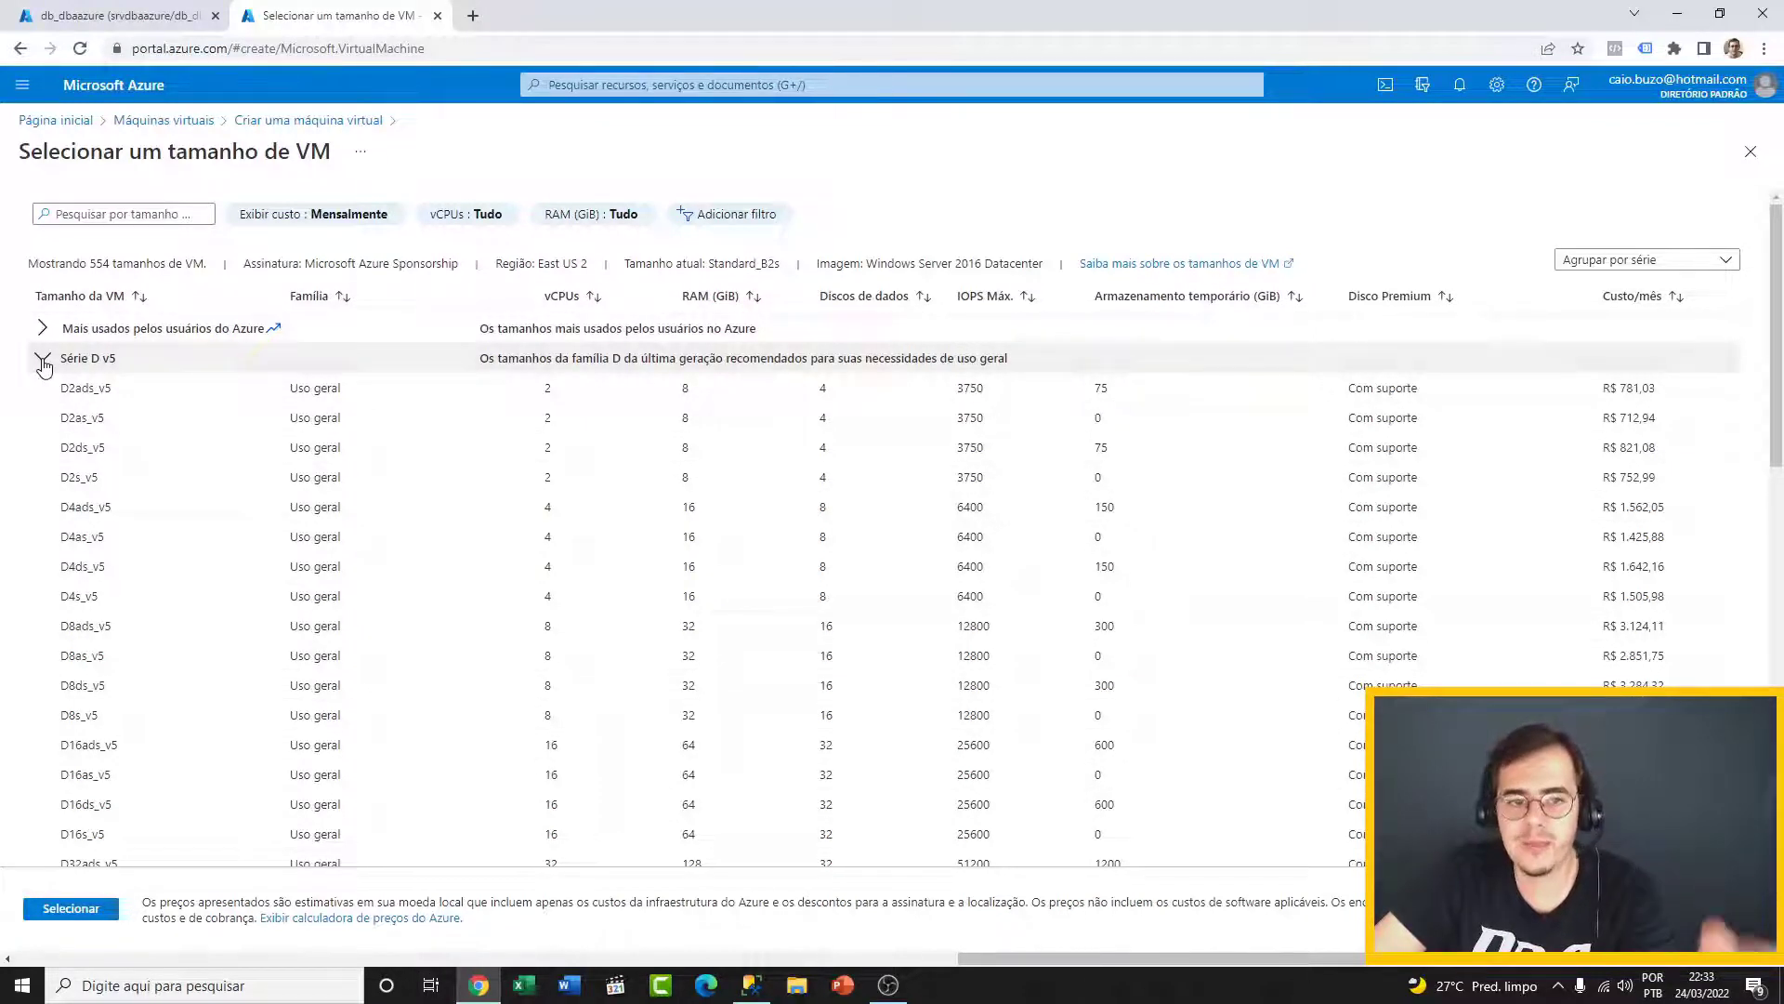
pyautogui.click(43, 360)
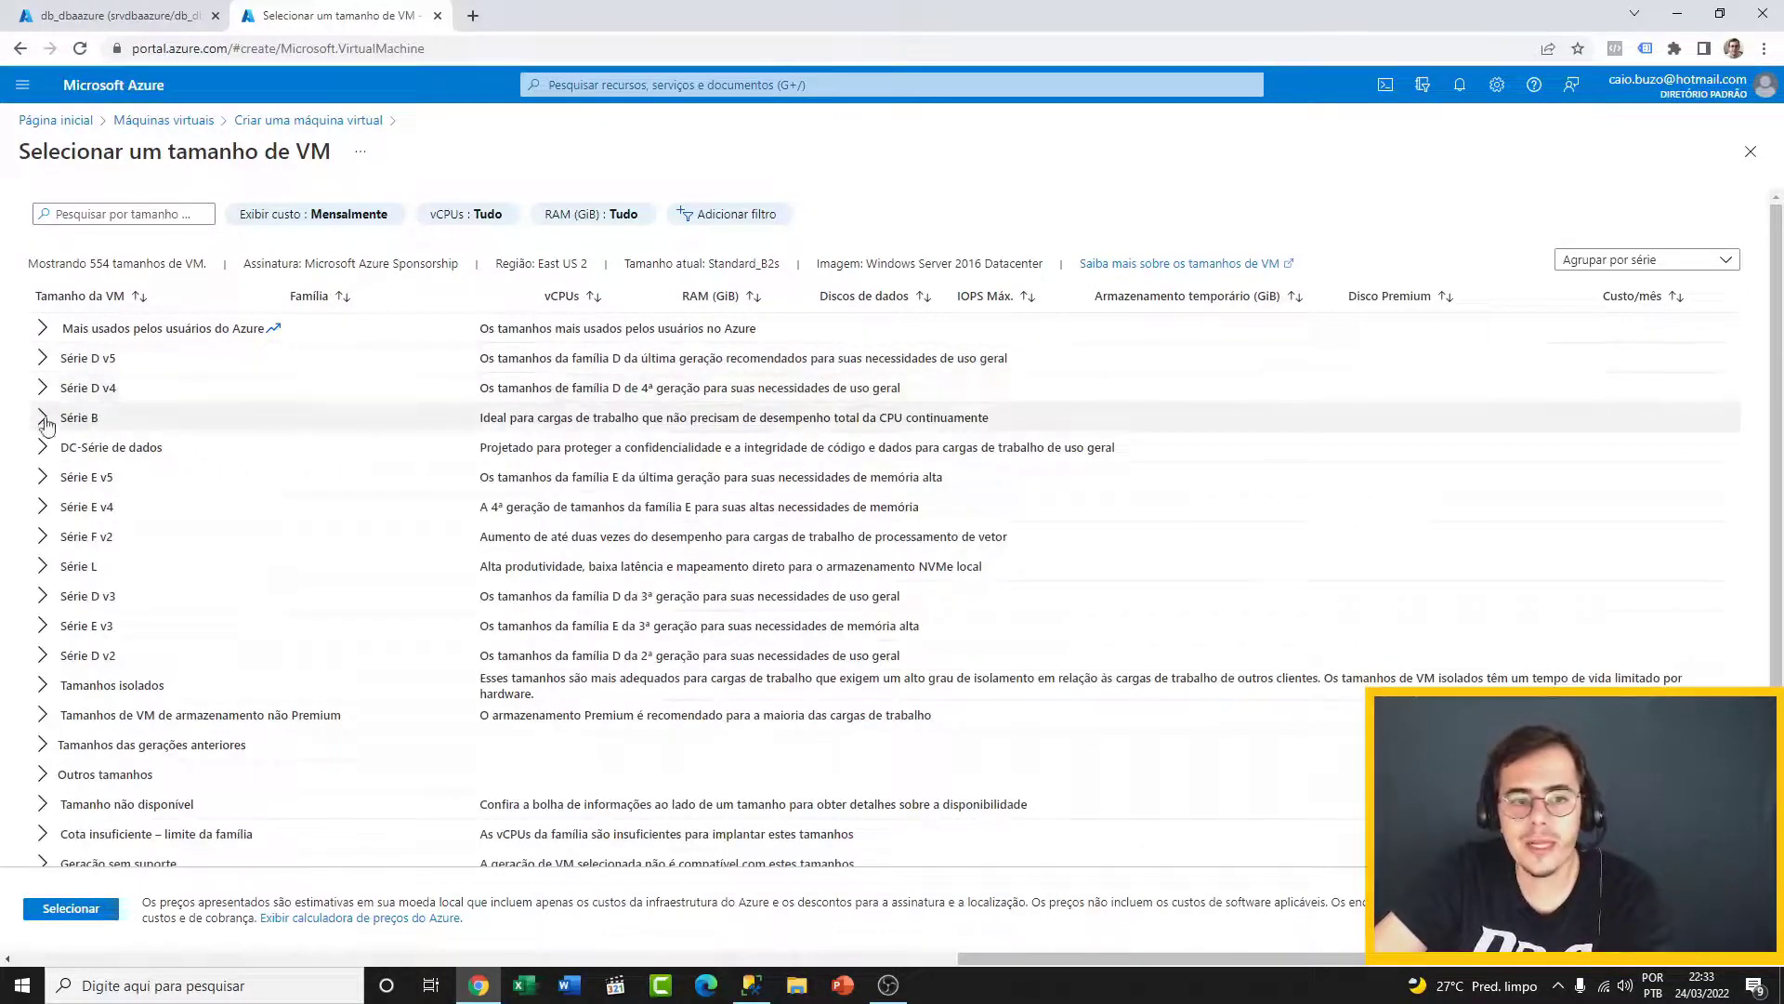
pyautogui.click(43, 420)
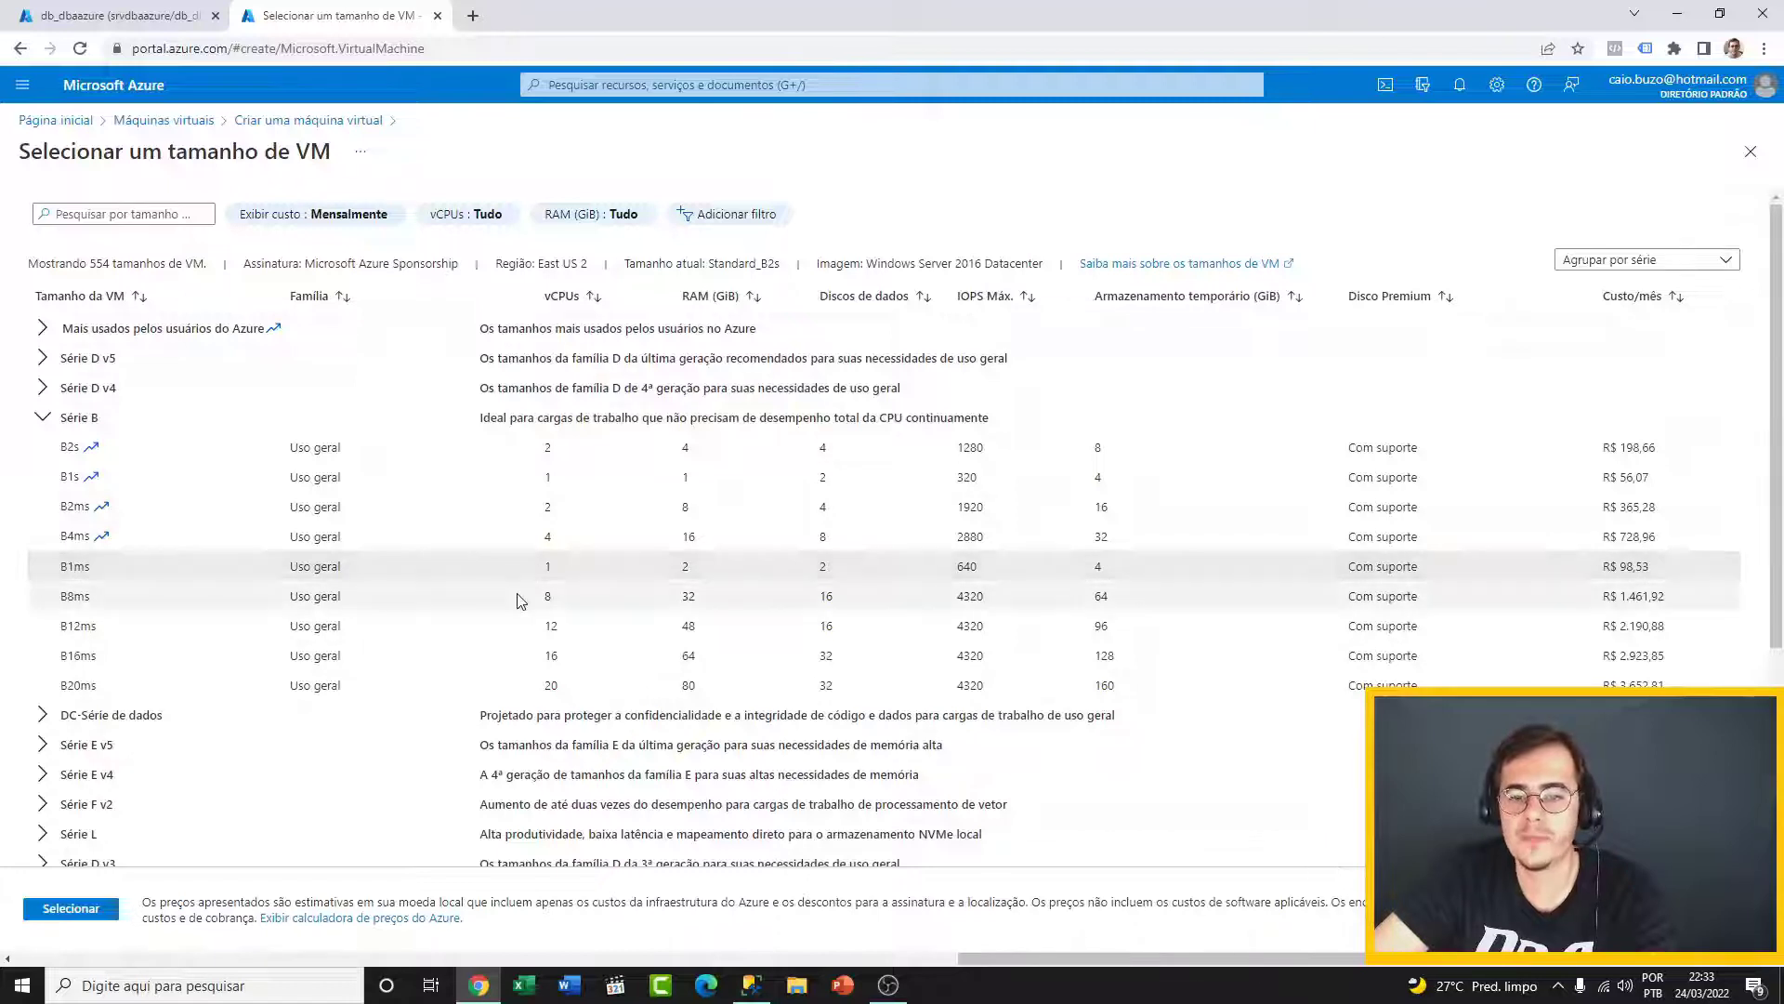
pyautogui.click(545, 576)
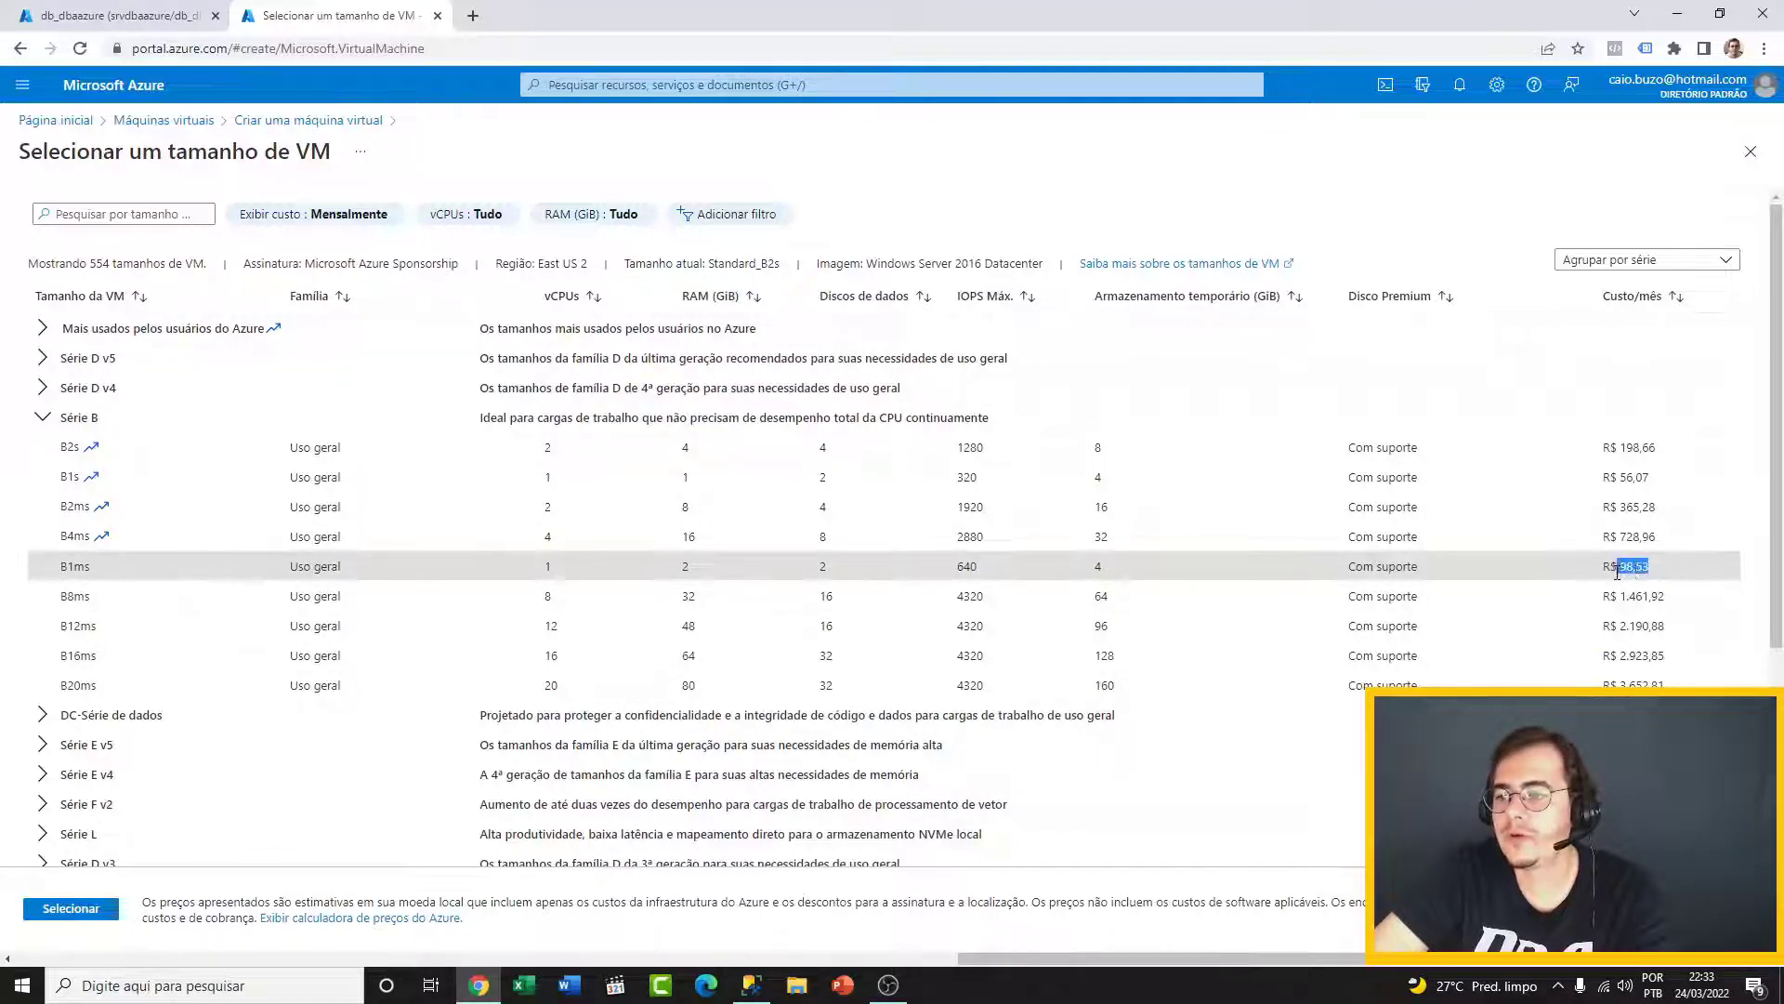
pyautogui.moveTo(1618, 572); pyautogui.dragTo(1609, 573)
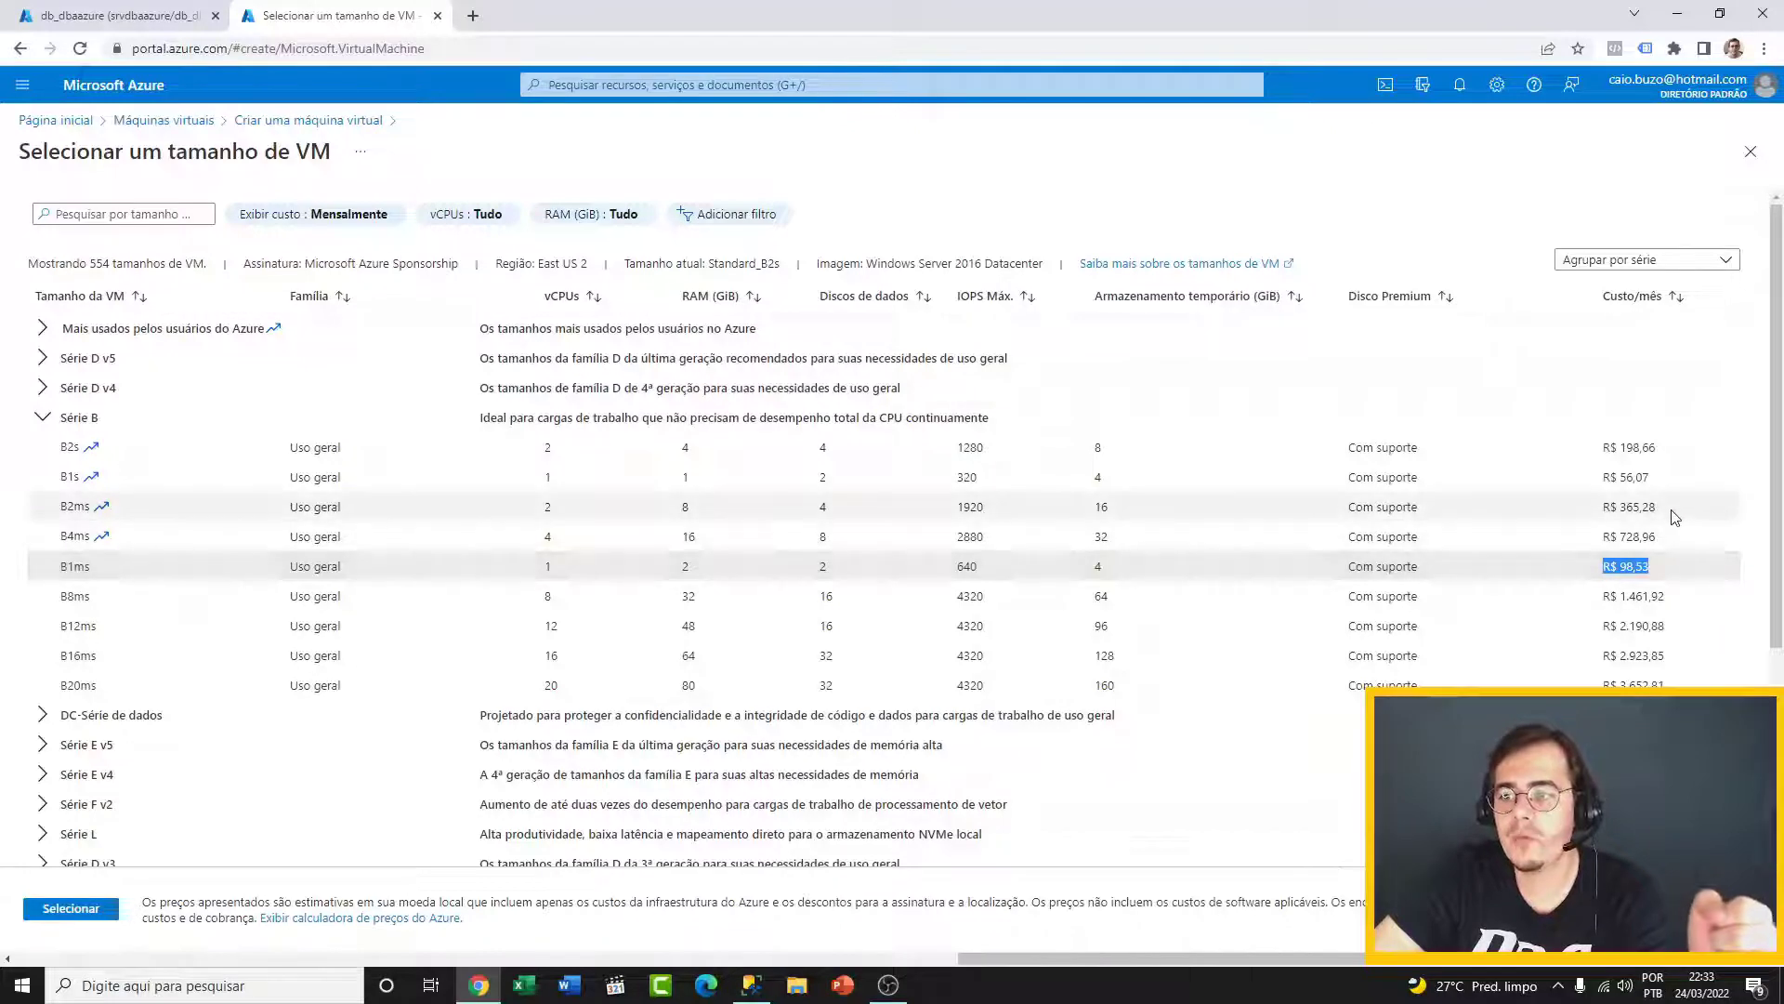
# - Select B2s from the sizes most used by Azure users as the virtual machine's size
pyautogui.click(42, 418)
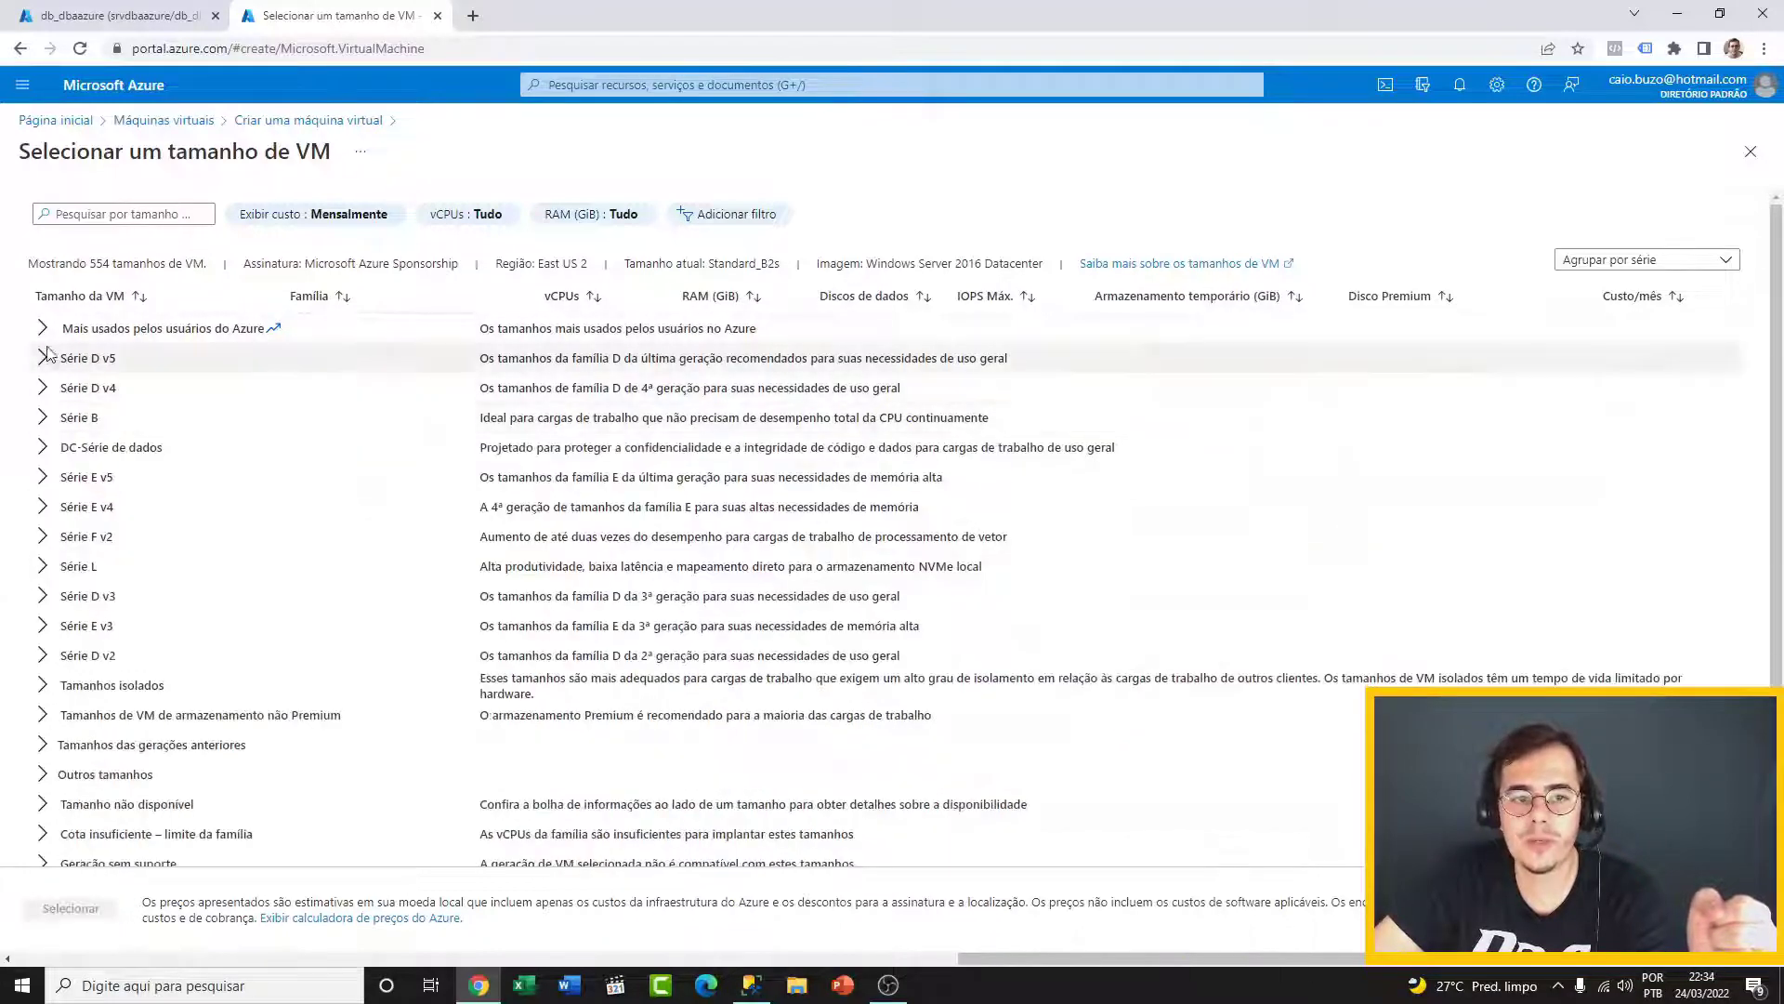
pyautogui.click(42, 329)
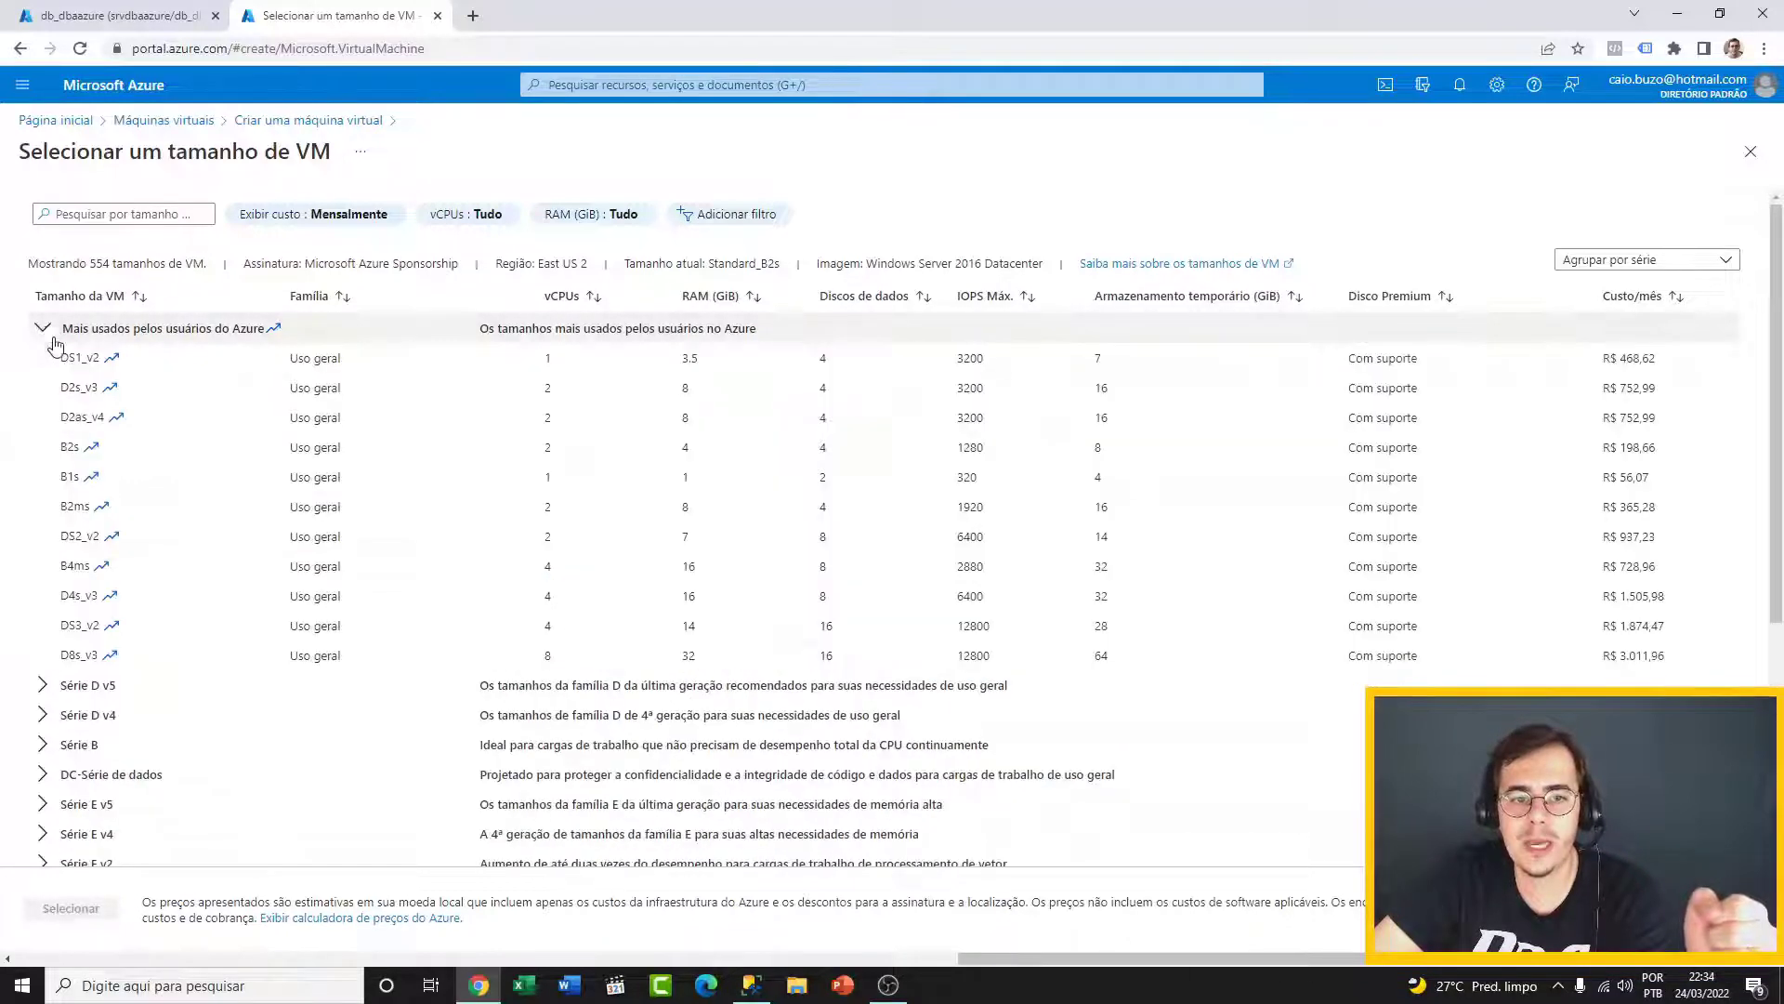
pyautogui.click(128, 452)
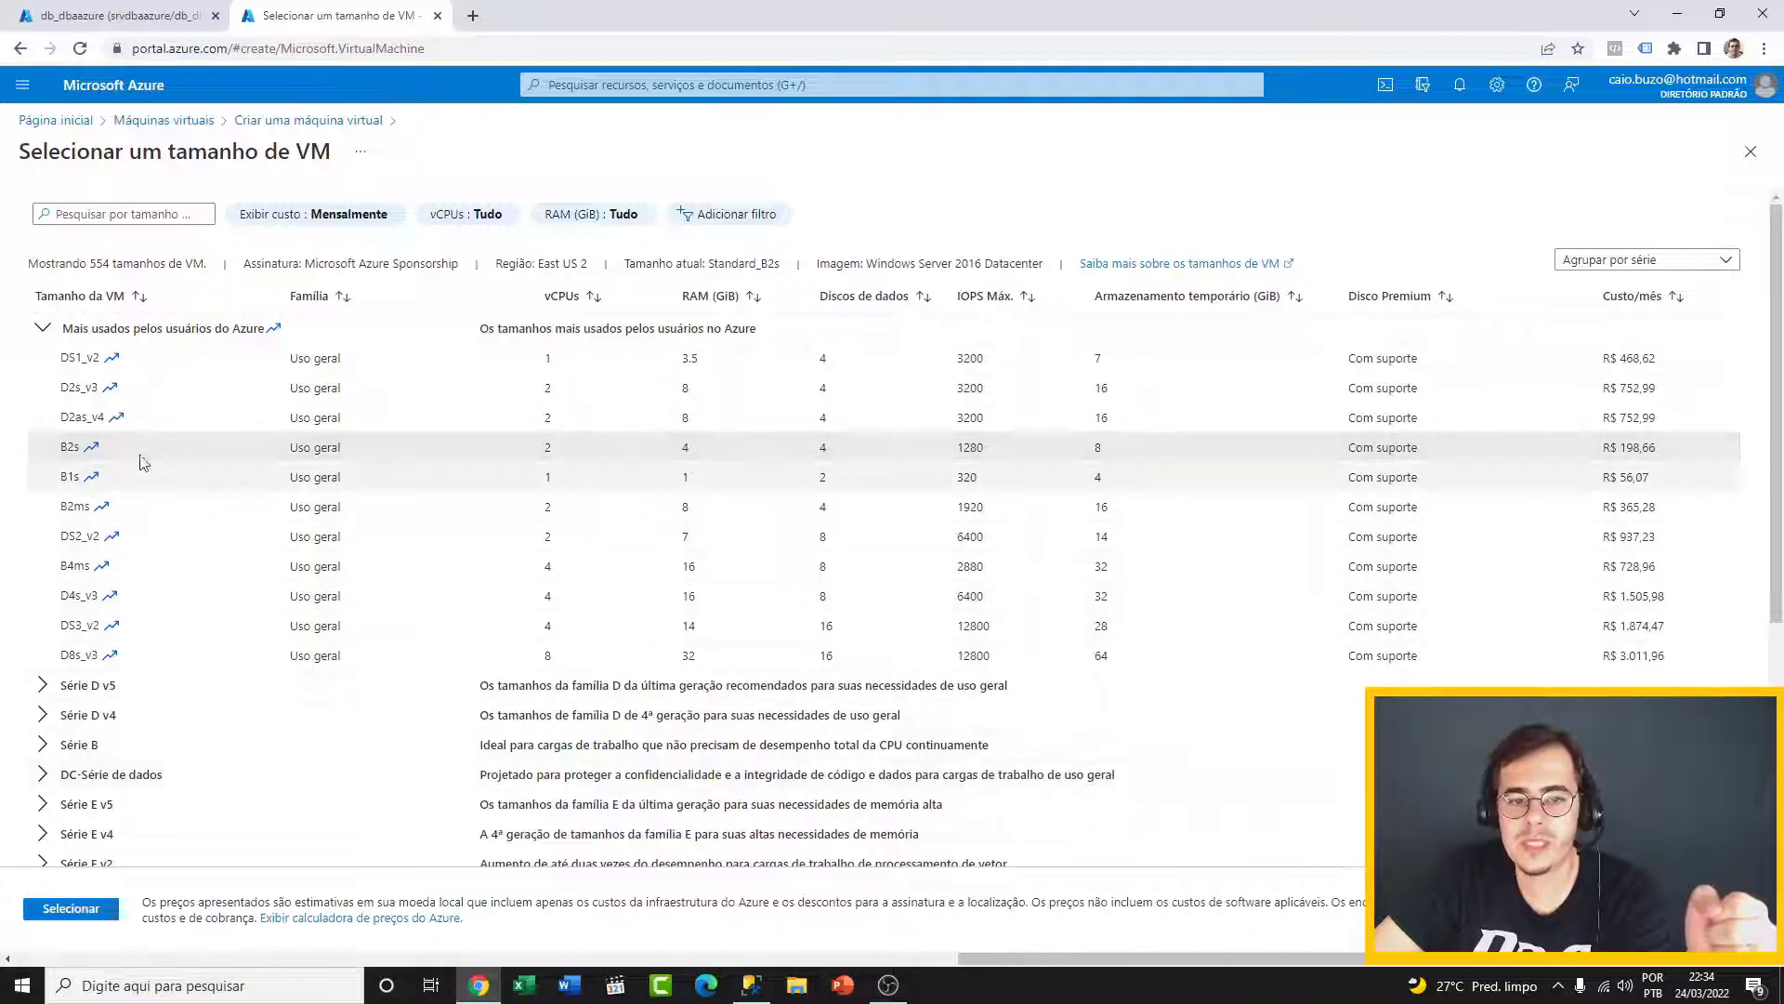
pyautogui.click(70, 911)
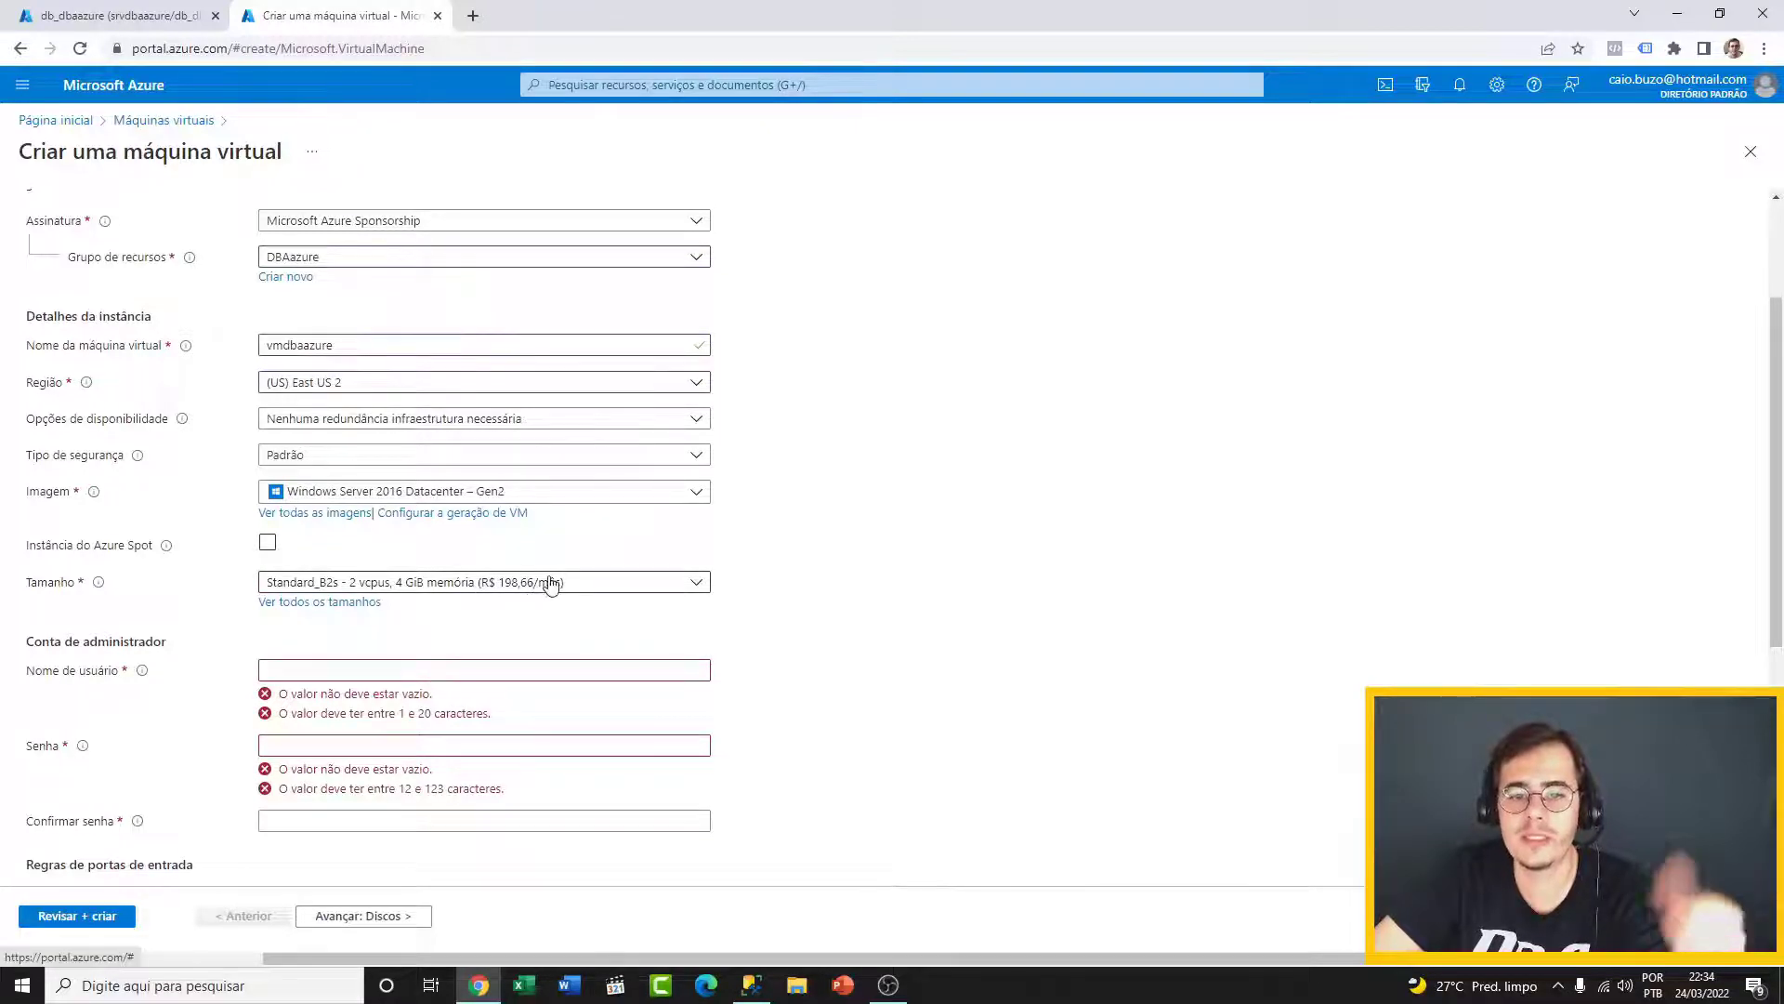
# - Set the virtual machine's administrator account username to dbaazure
pyautogui.scroll(-1, 1146, 548)
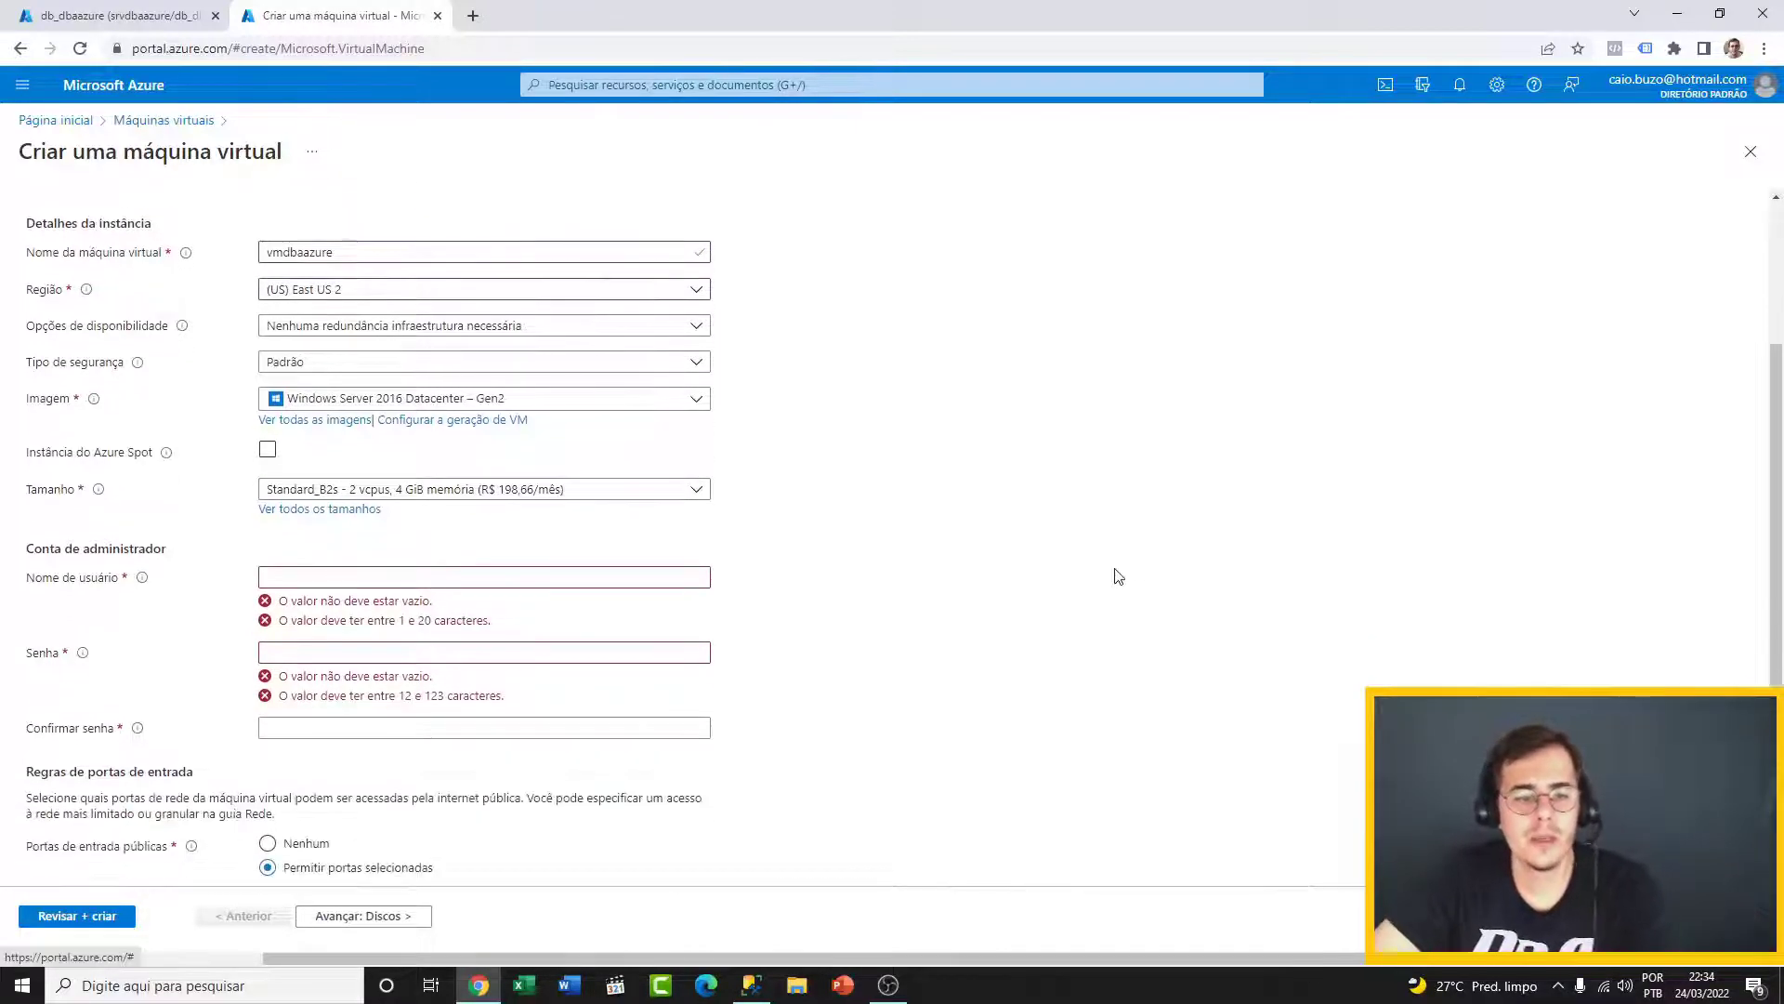
pyautogui.scroll(-1, 298, 537)
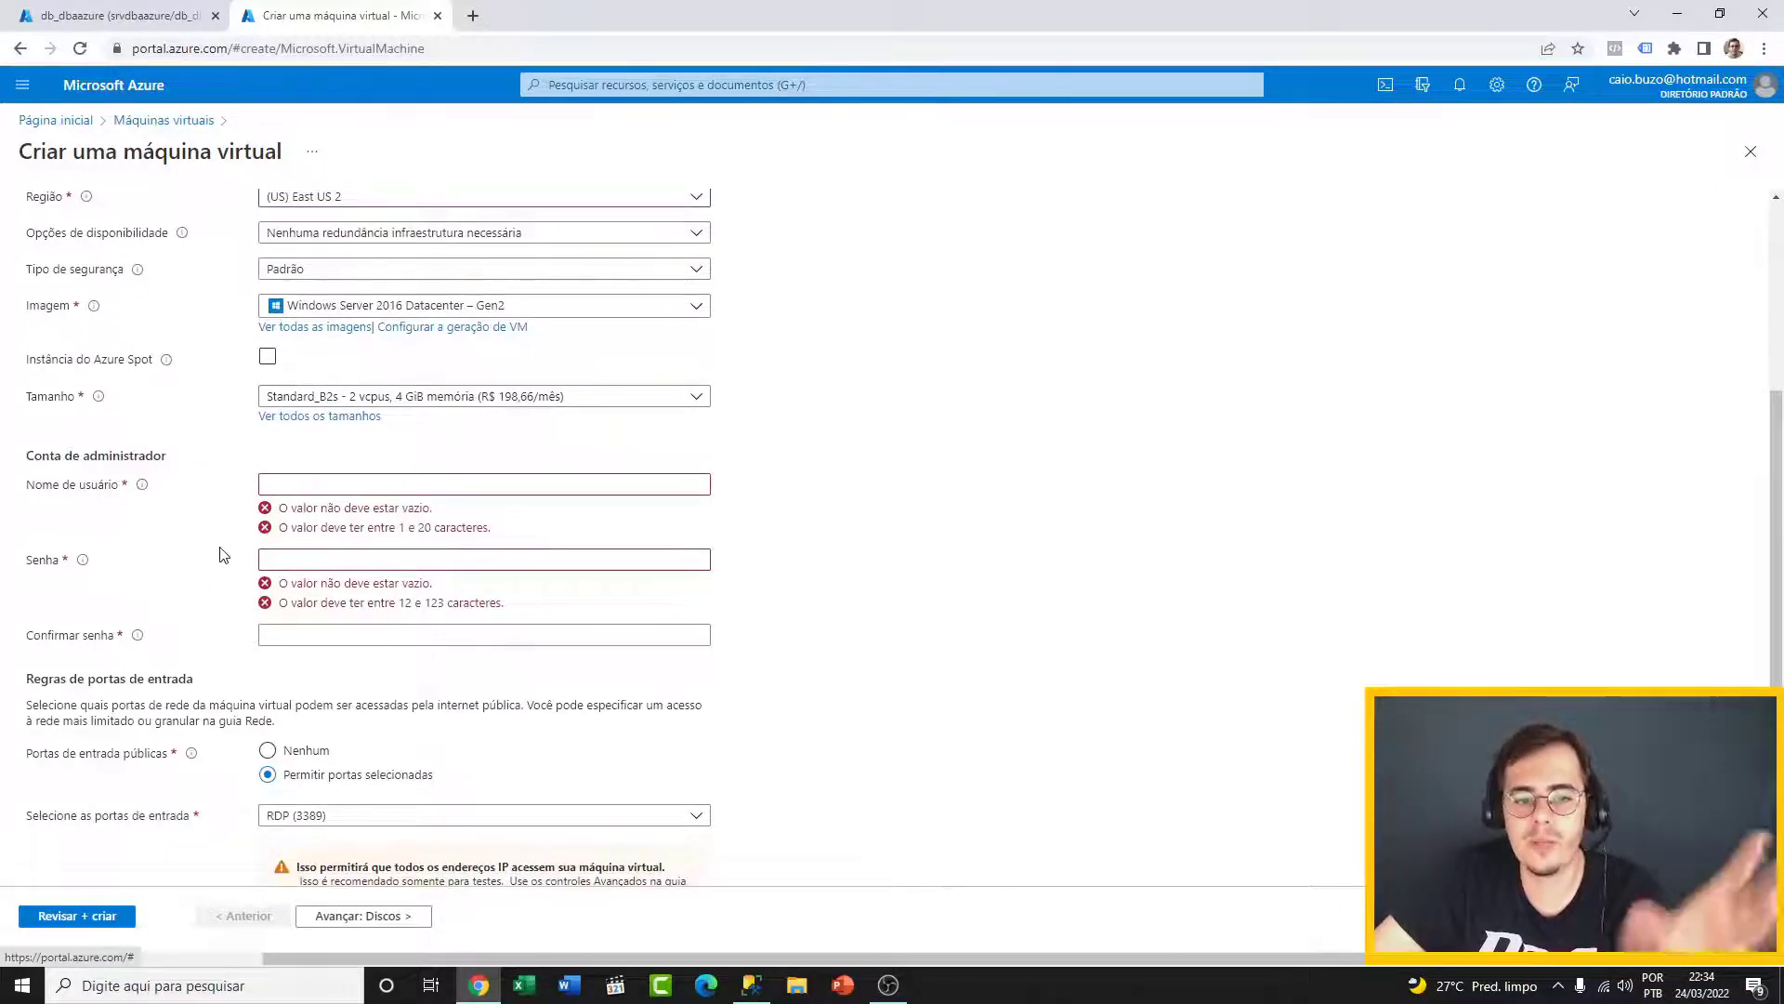
pyautogui.click(298, 484)
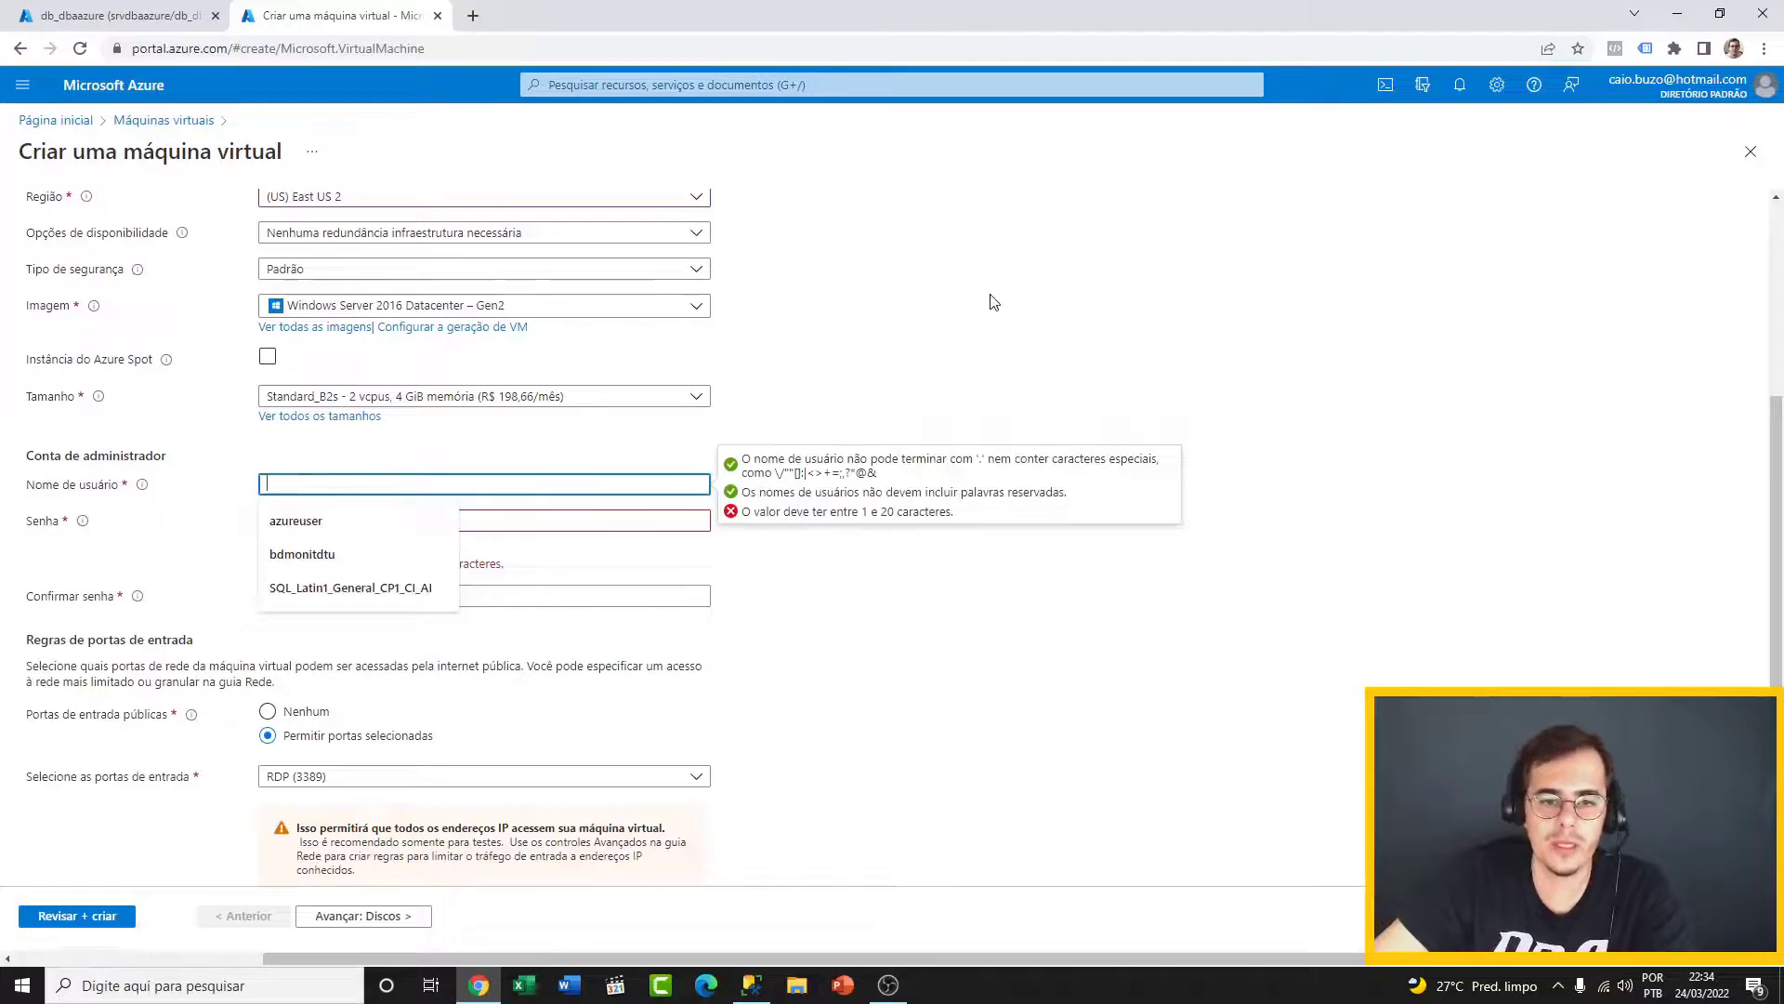
pyautogui.write('dbaazure')
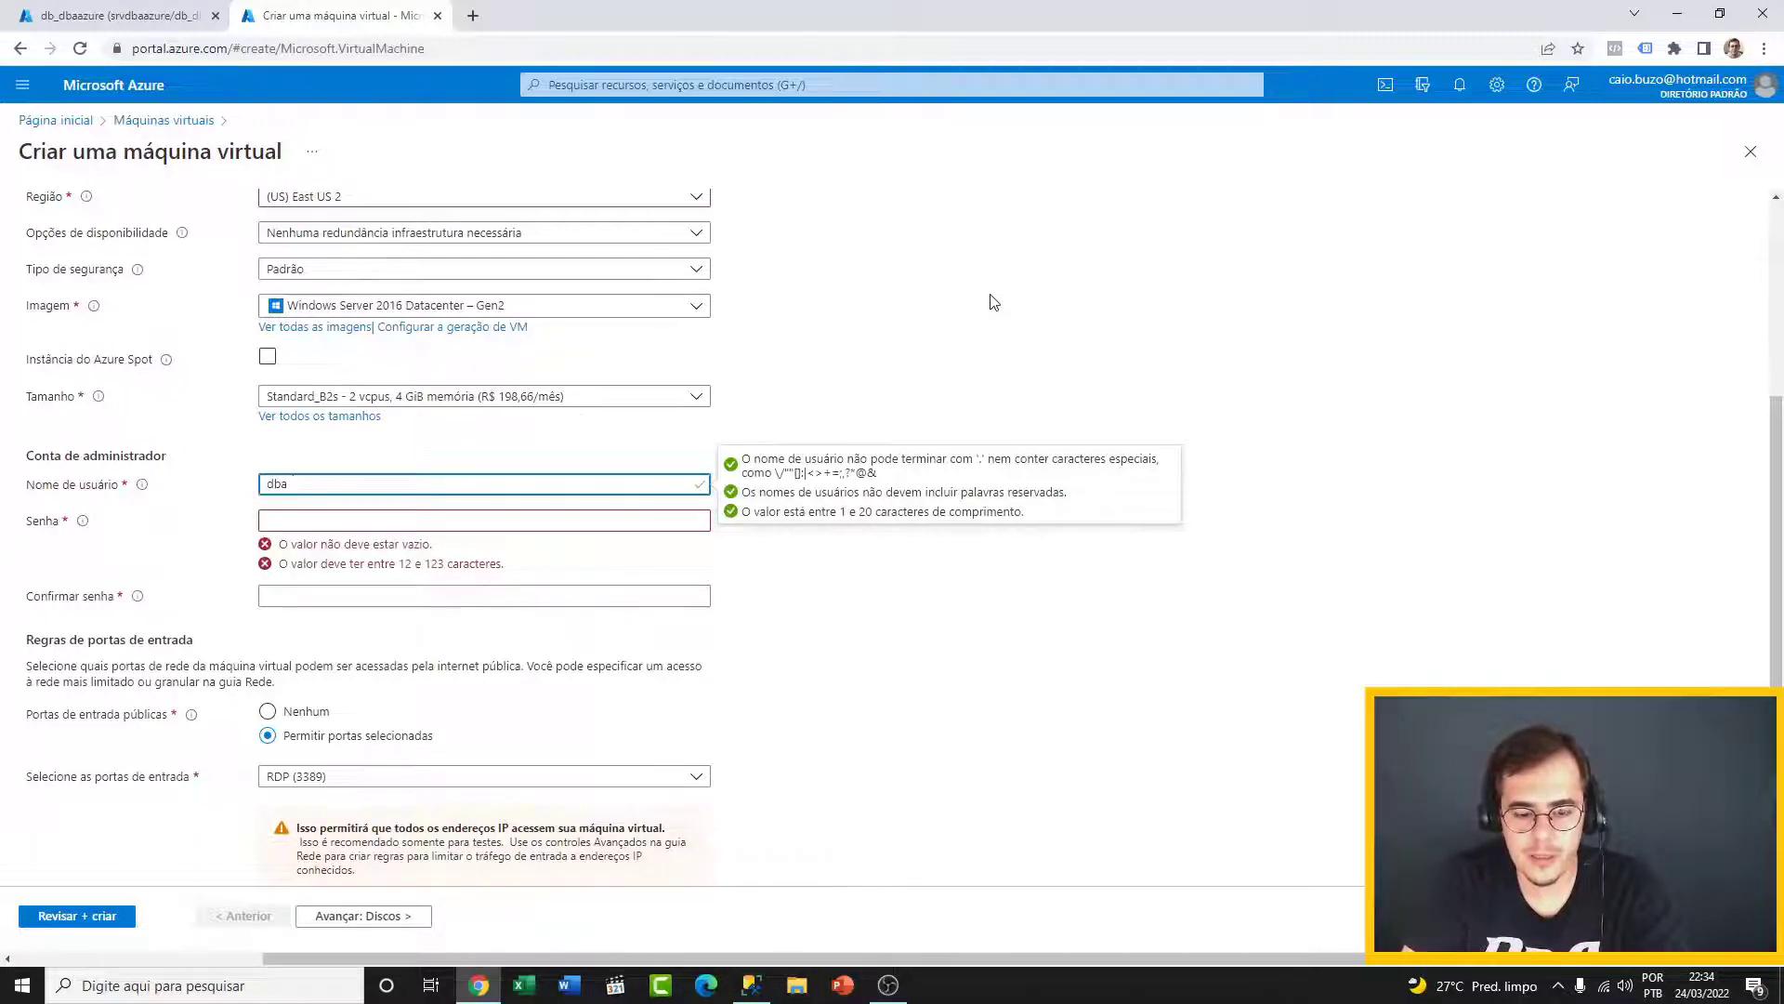
# - Enter and confirm the password for the virtual machine's administrator account
pyautogui.click(877, 305)
pyautogui.click(306, 521)
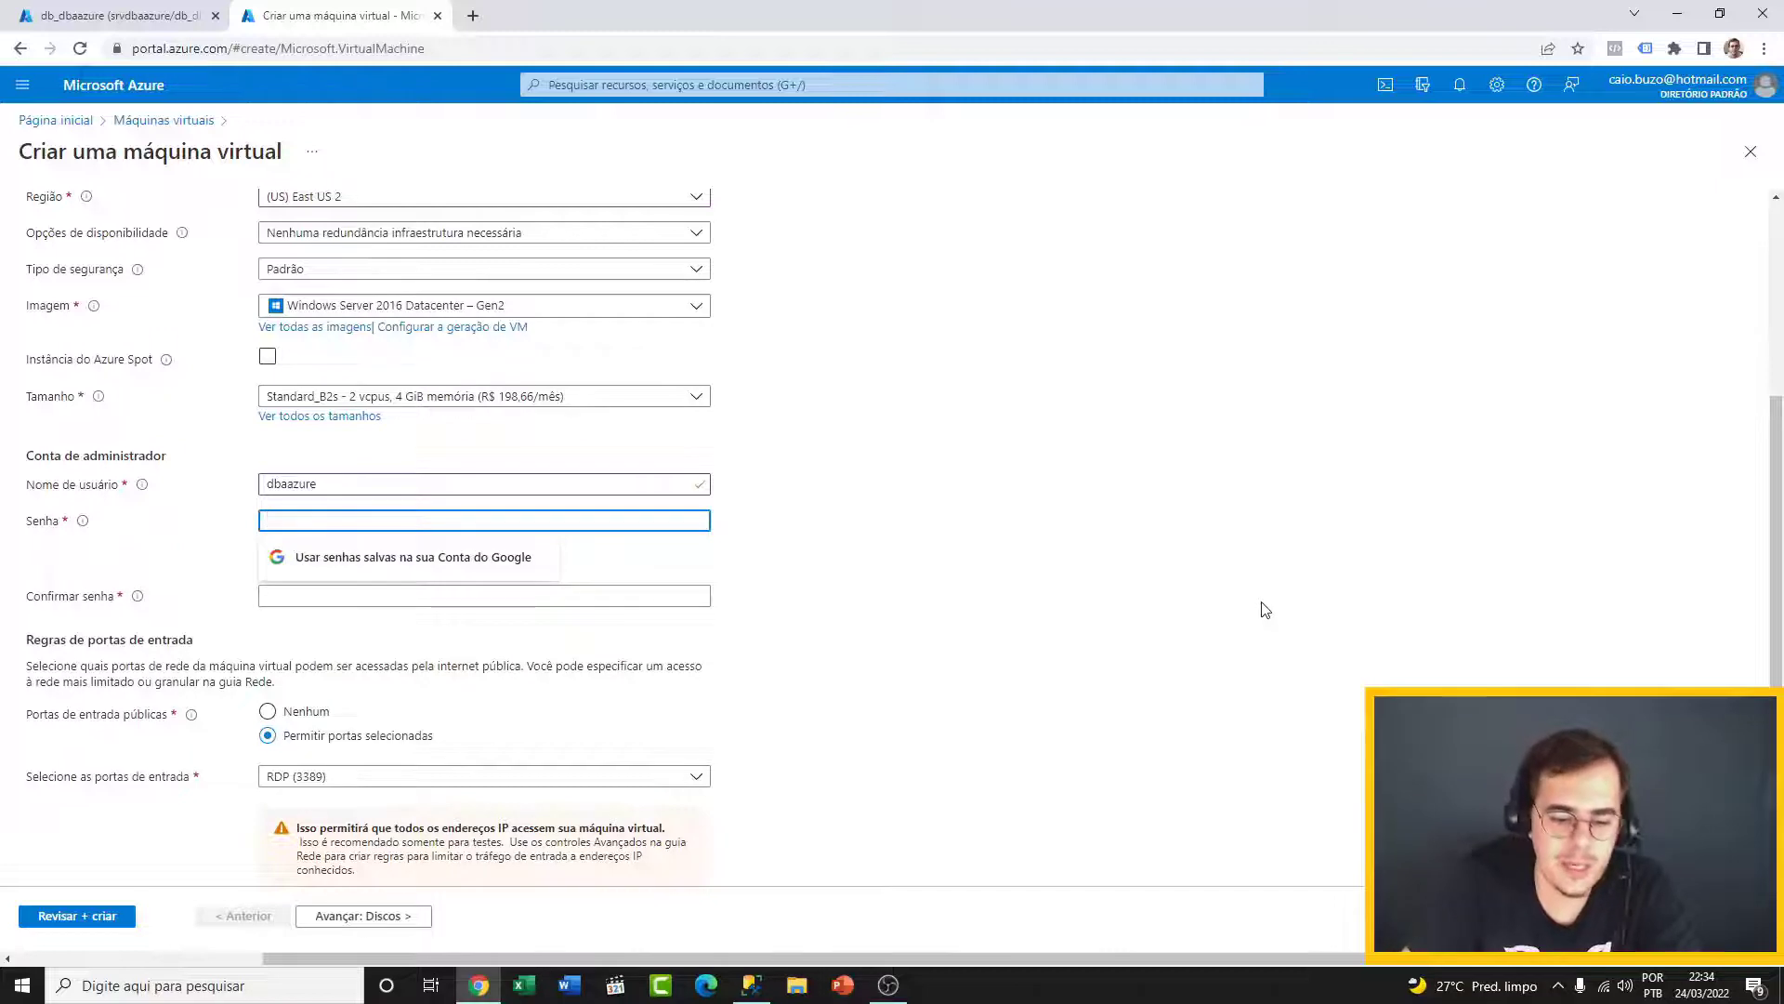
pyautogui.write('•••••')
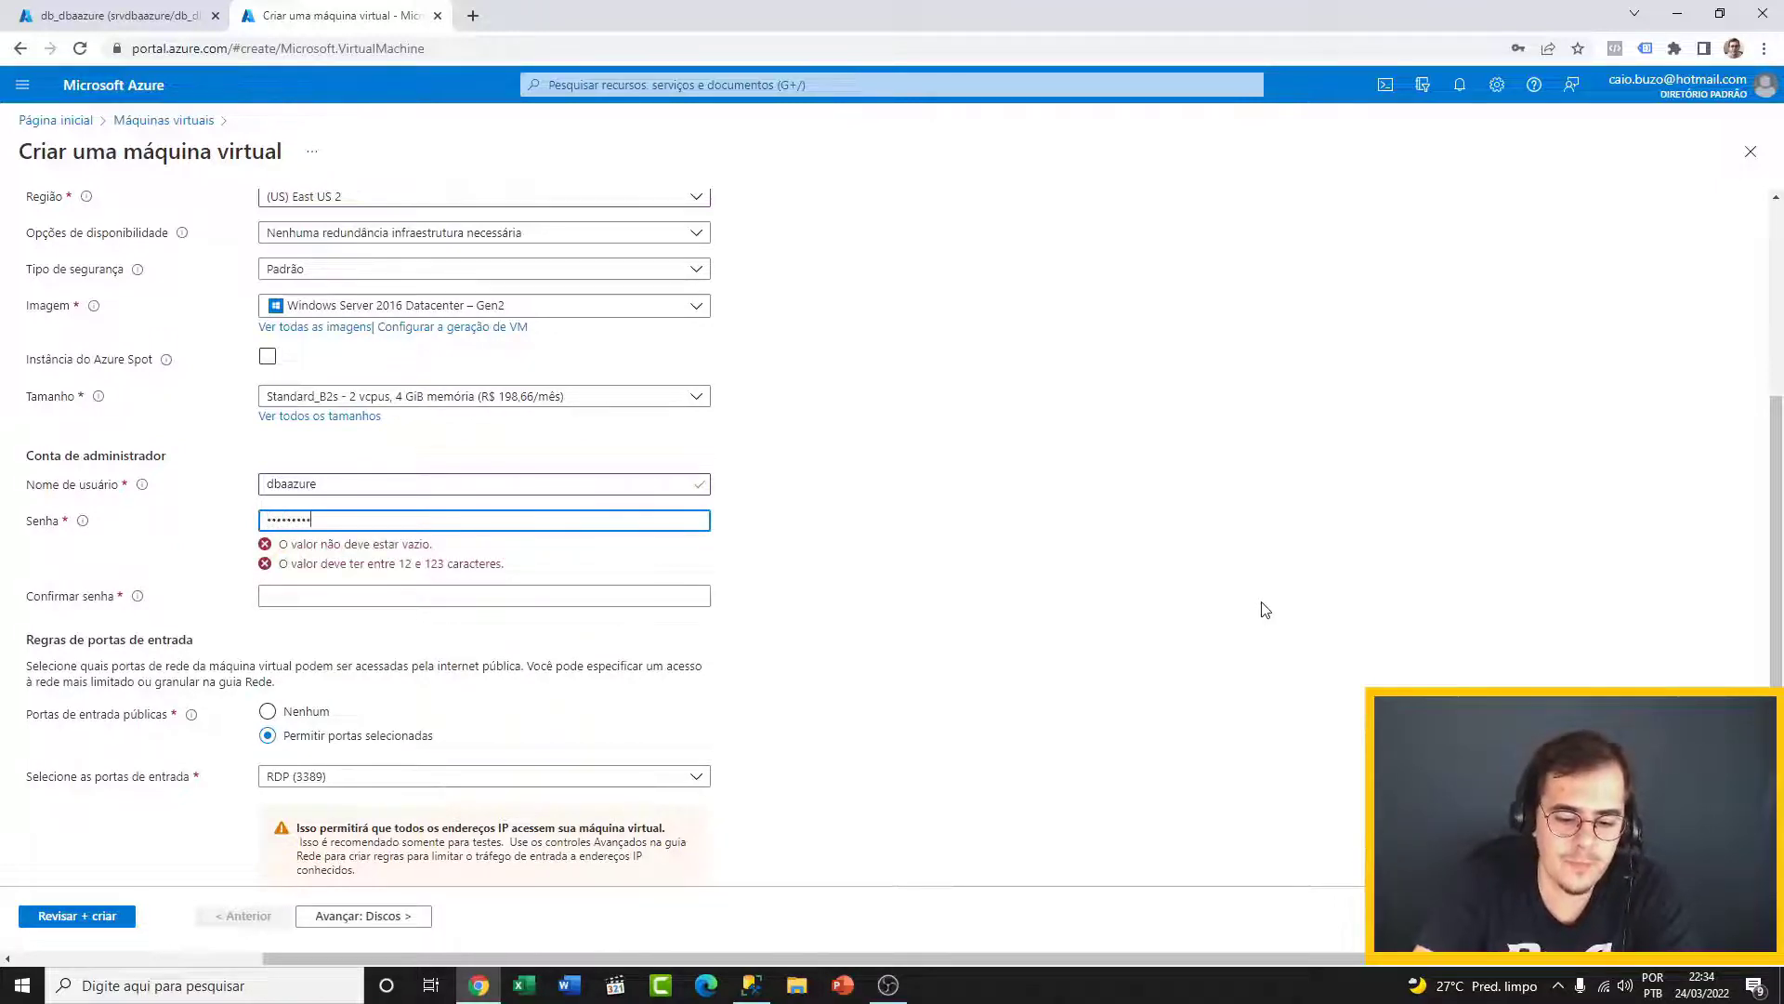
pyautogui.press('Tab')
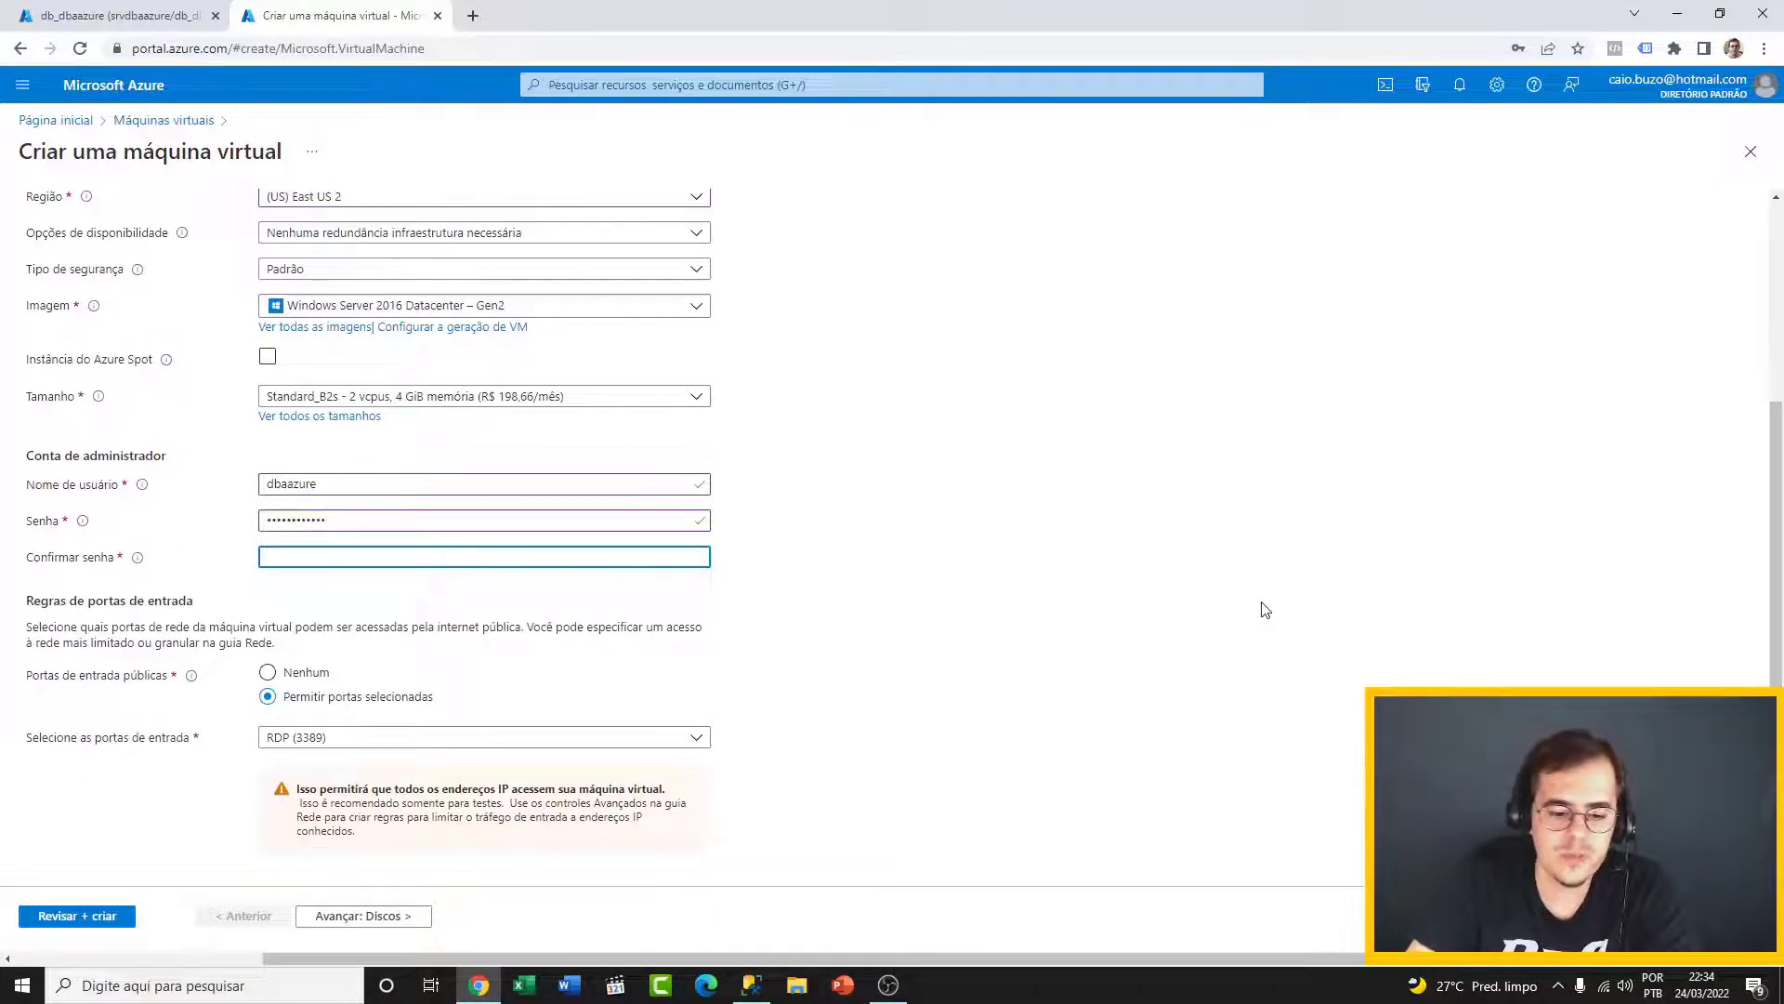
pyautogui.write('••••••••')
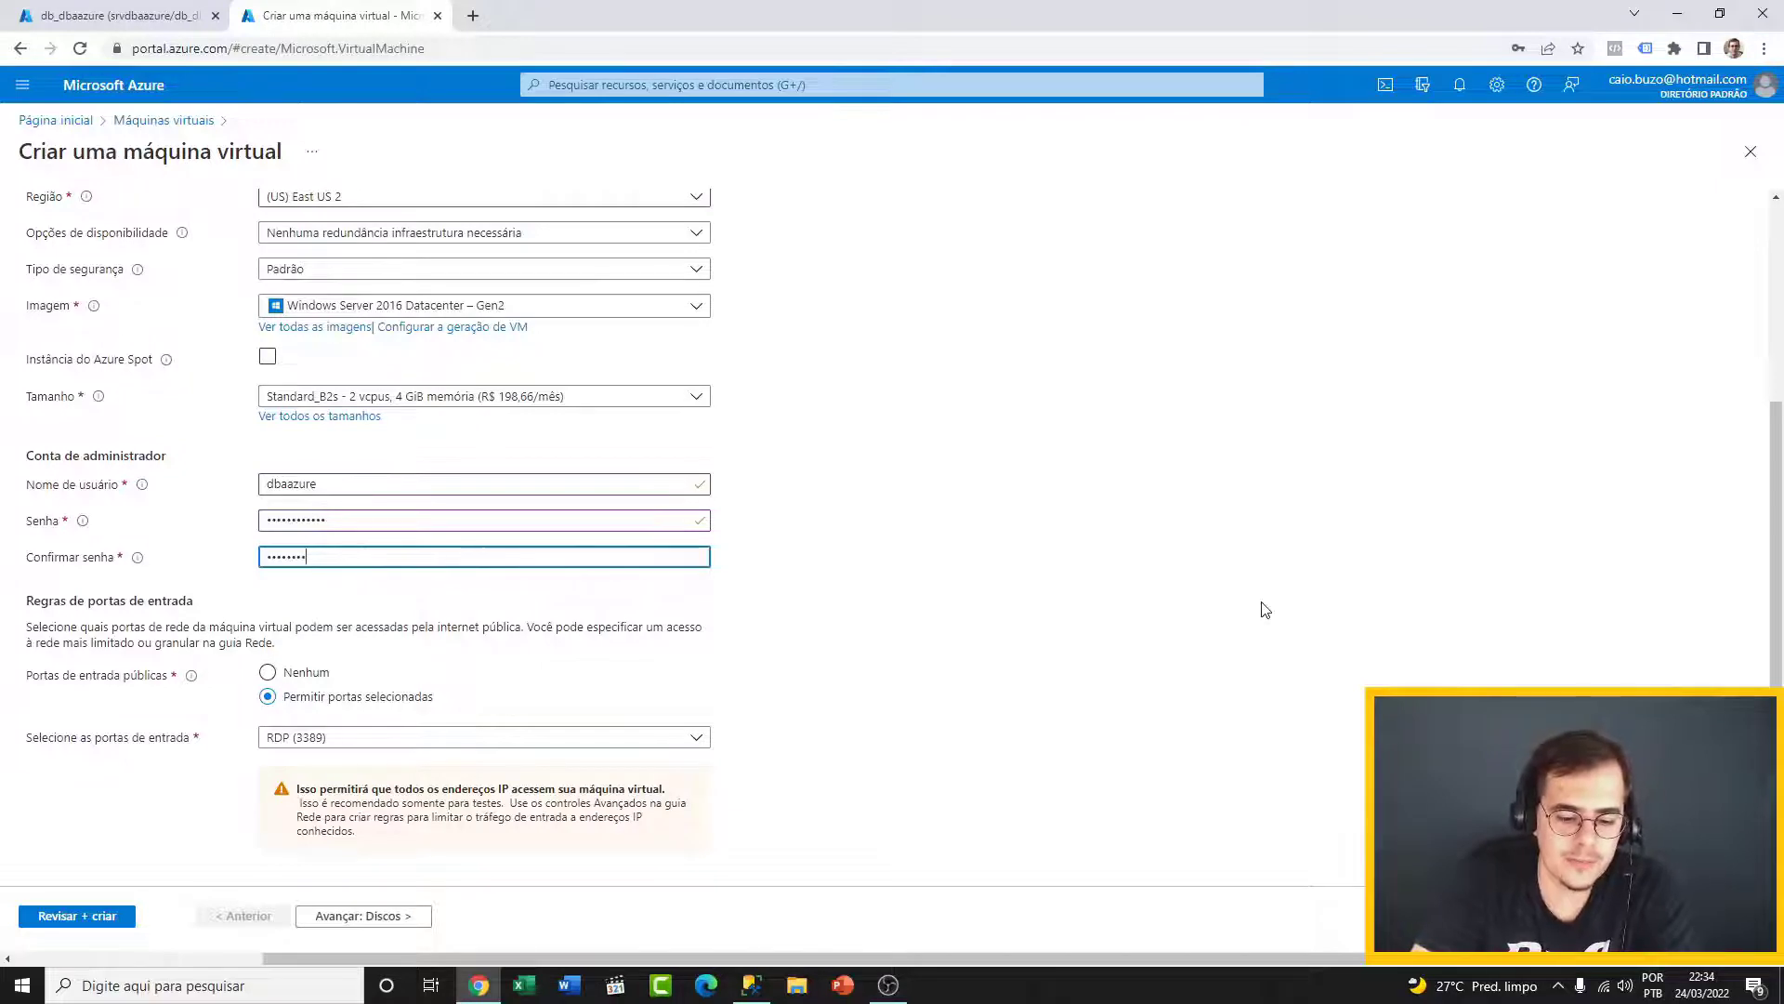
pyautogui.write('••••')
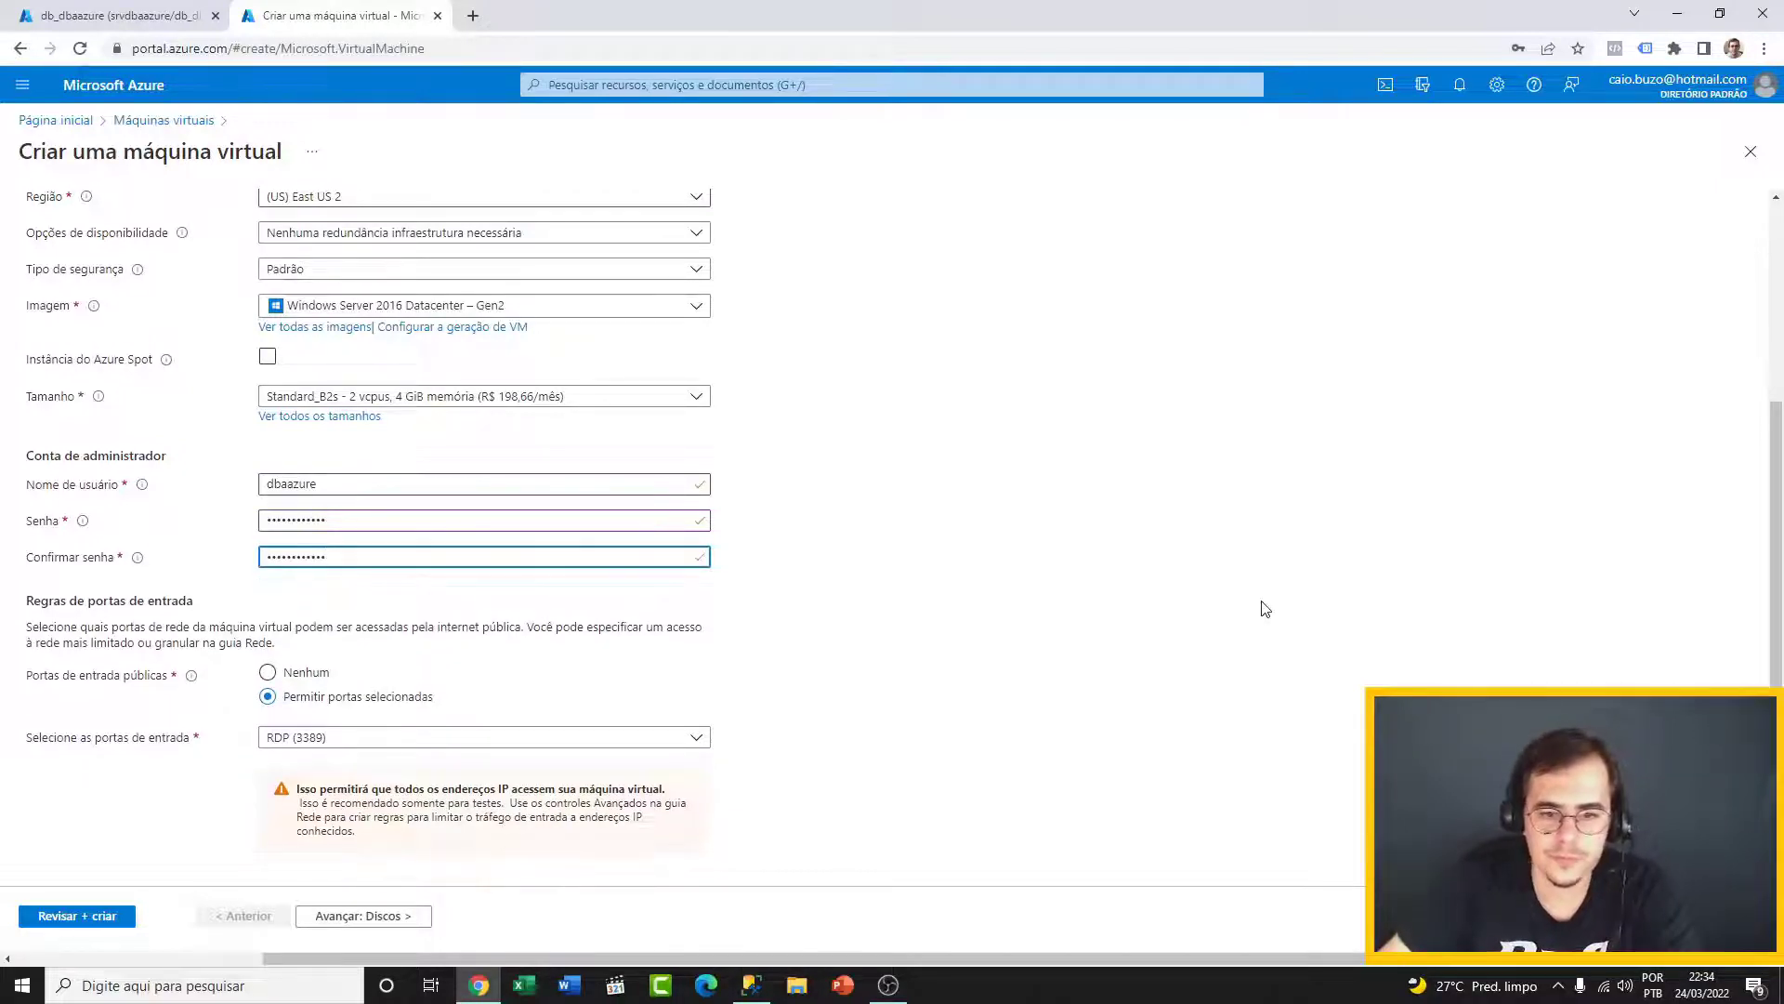
pyautogui.click(1130, 514)
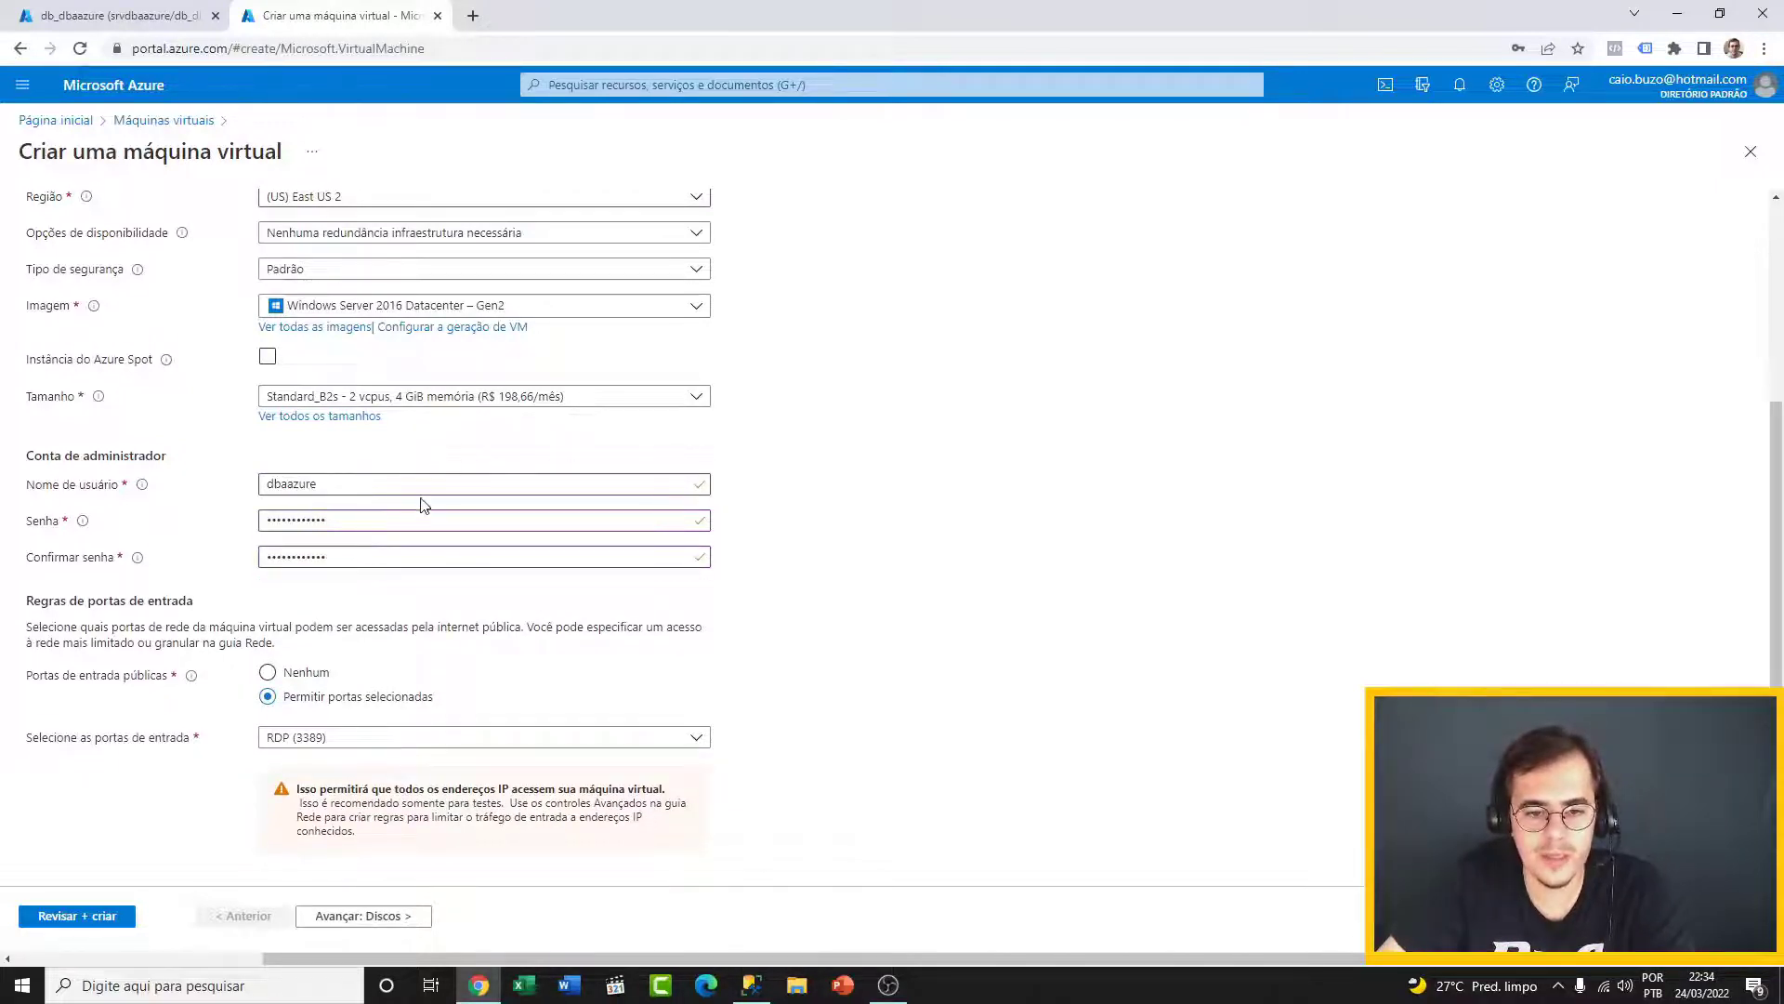
# - Keep the inbound port and licensing defaults, and set the OS disk type to SSD Standard with locally redundant storage
pyautogui.scroll(-2, 474, 482)
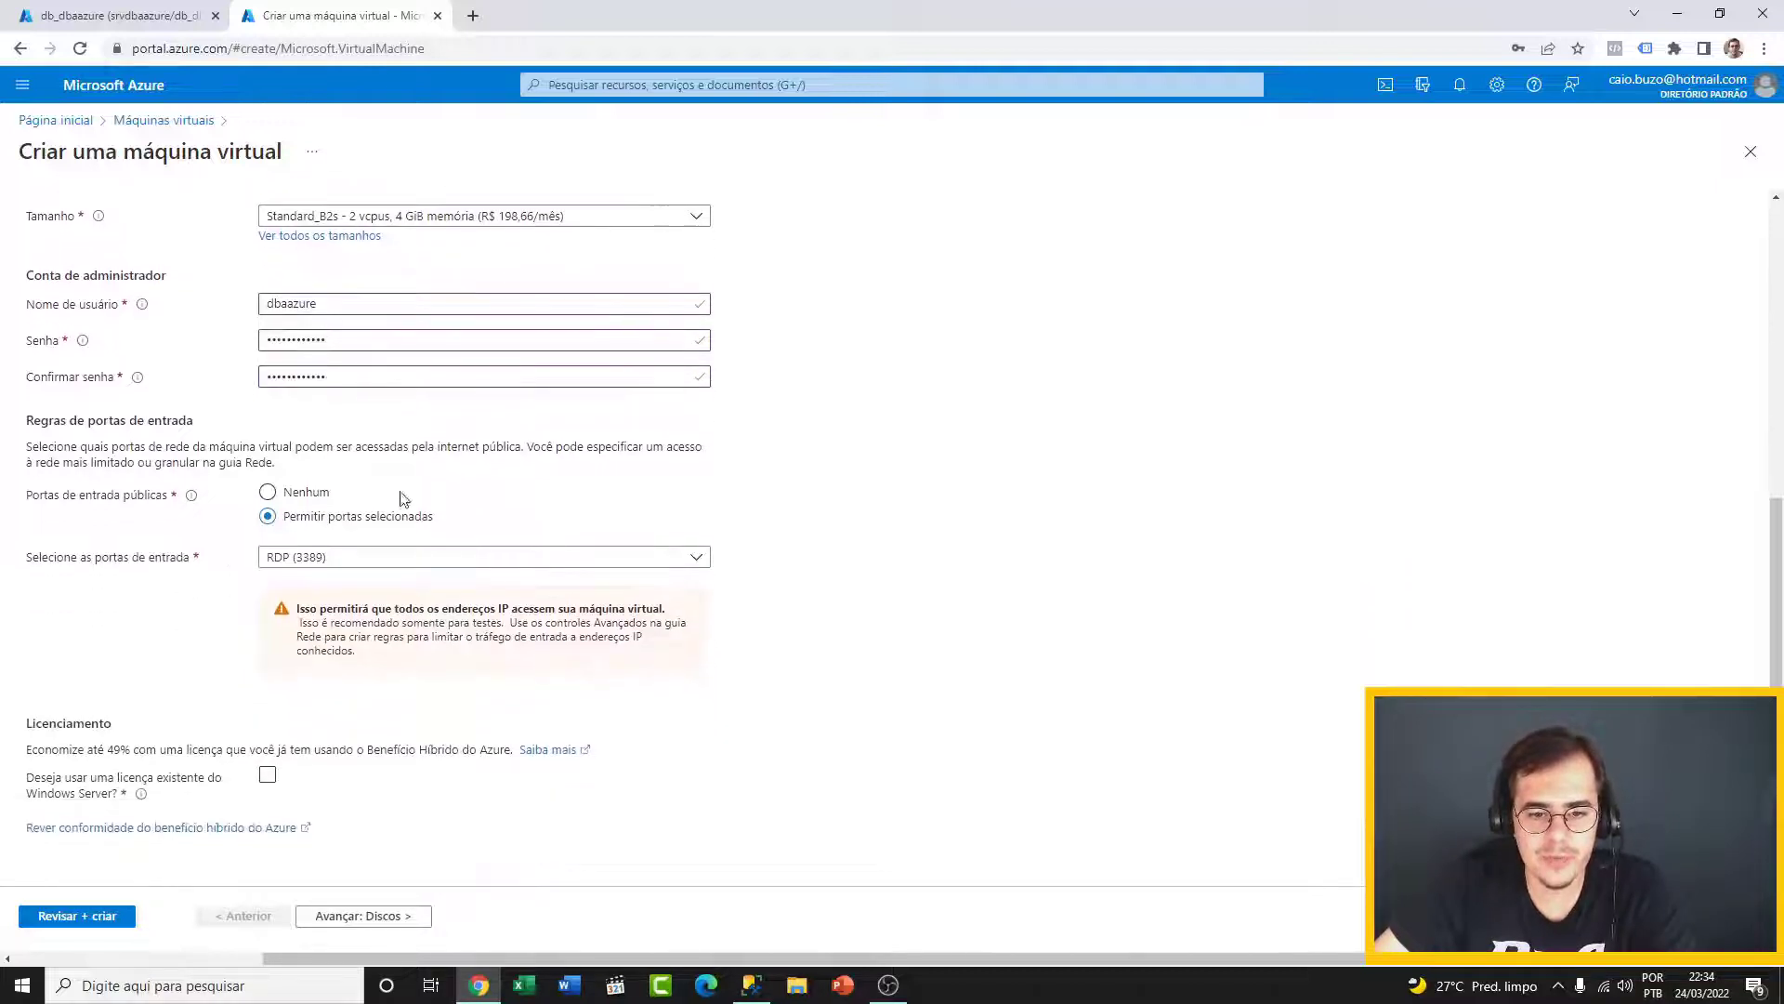
pyautogui.click(418, 920)
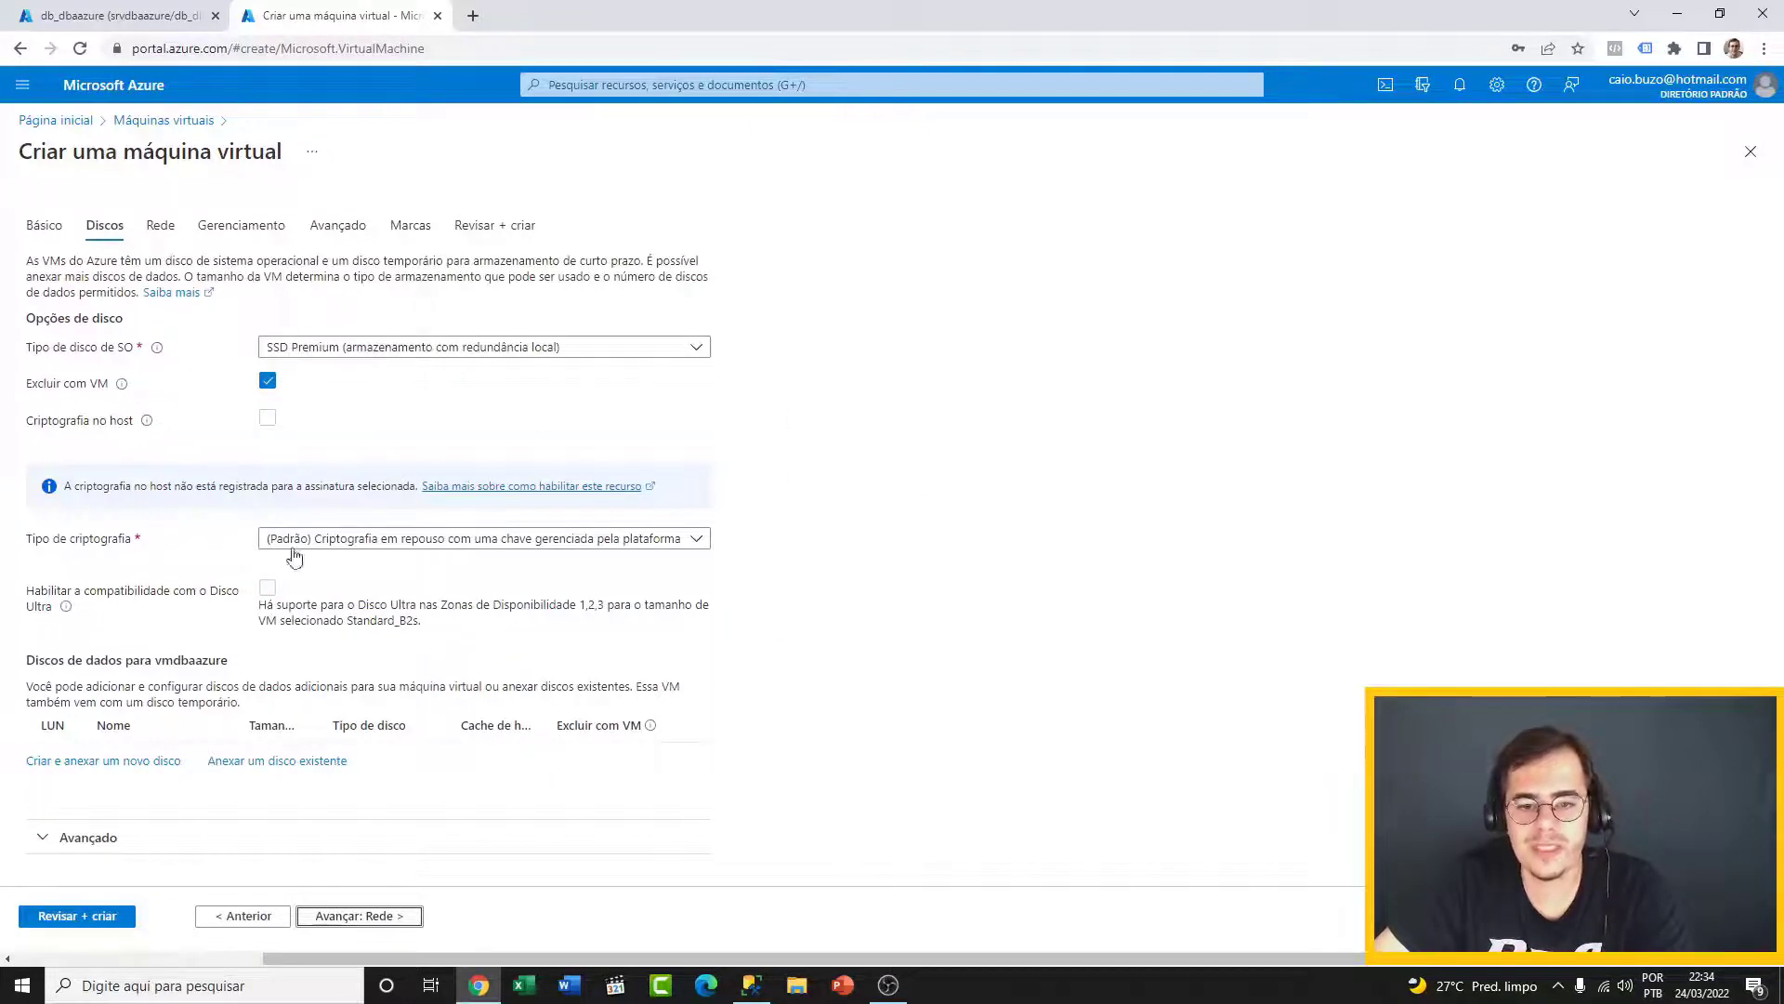
pyautogui.click(647, 349)
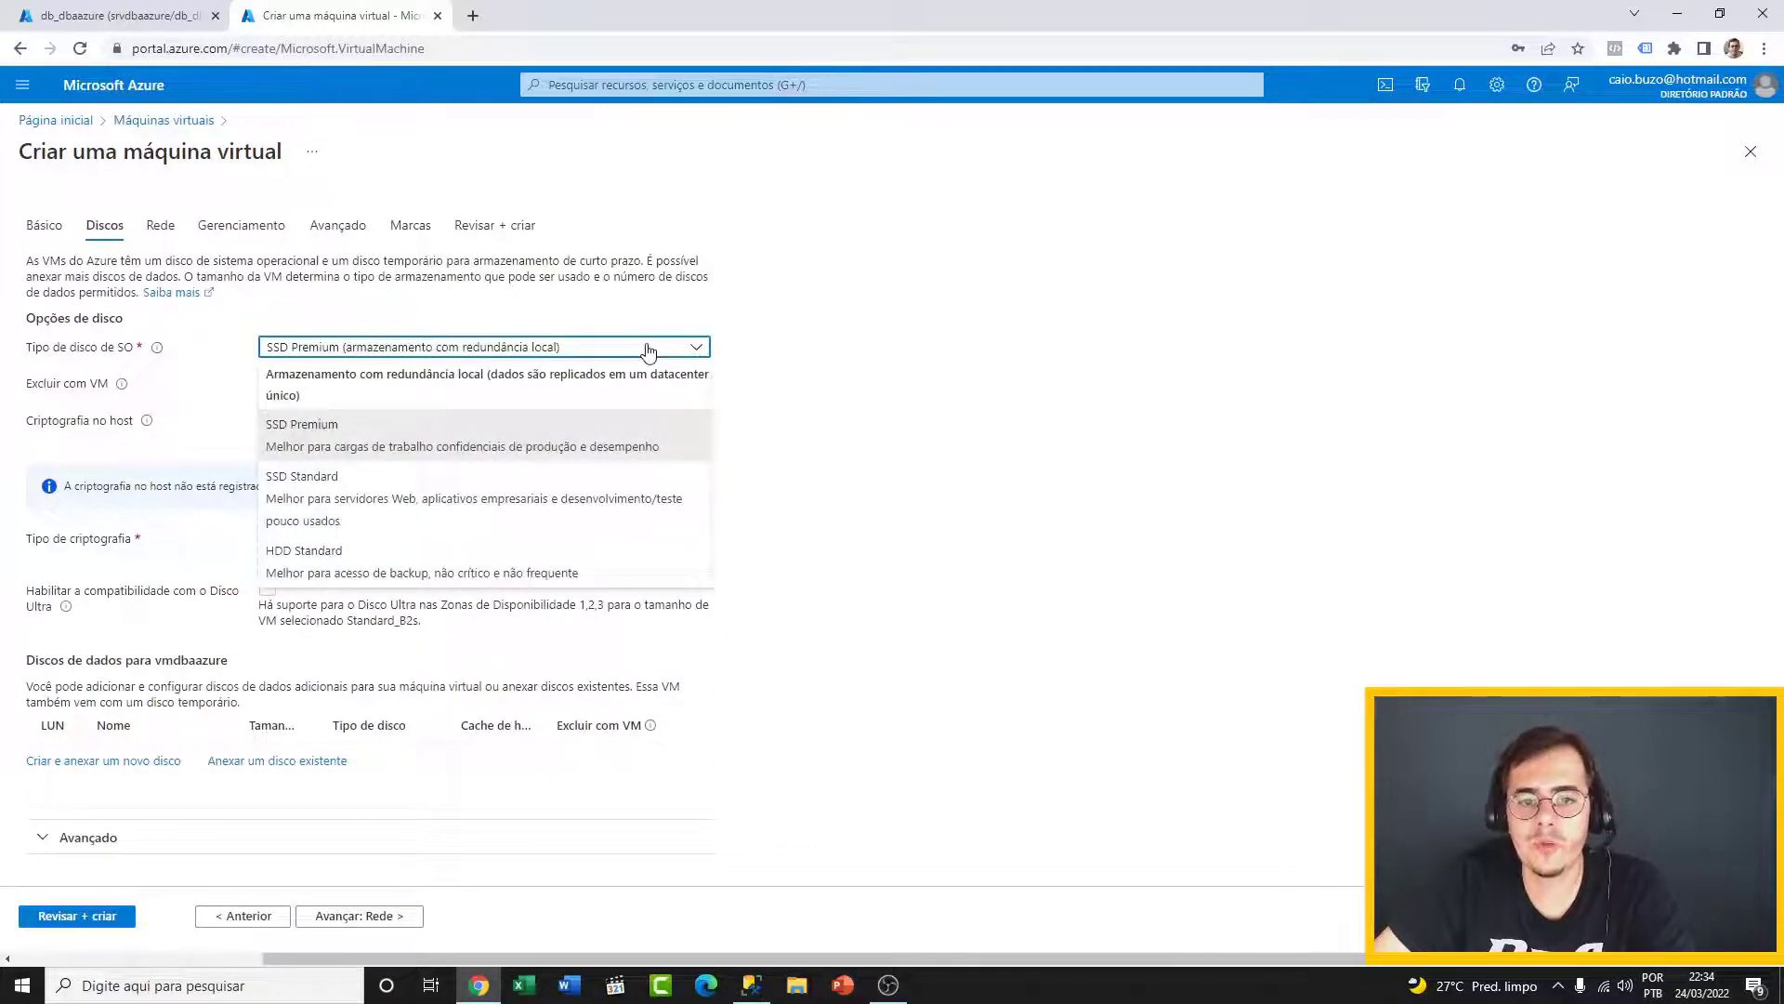
pyautogui.click(381, 509)
pyautogui.click(960, 440)
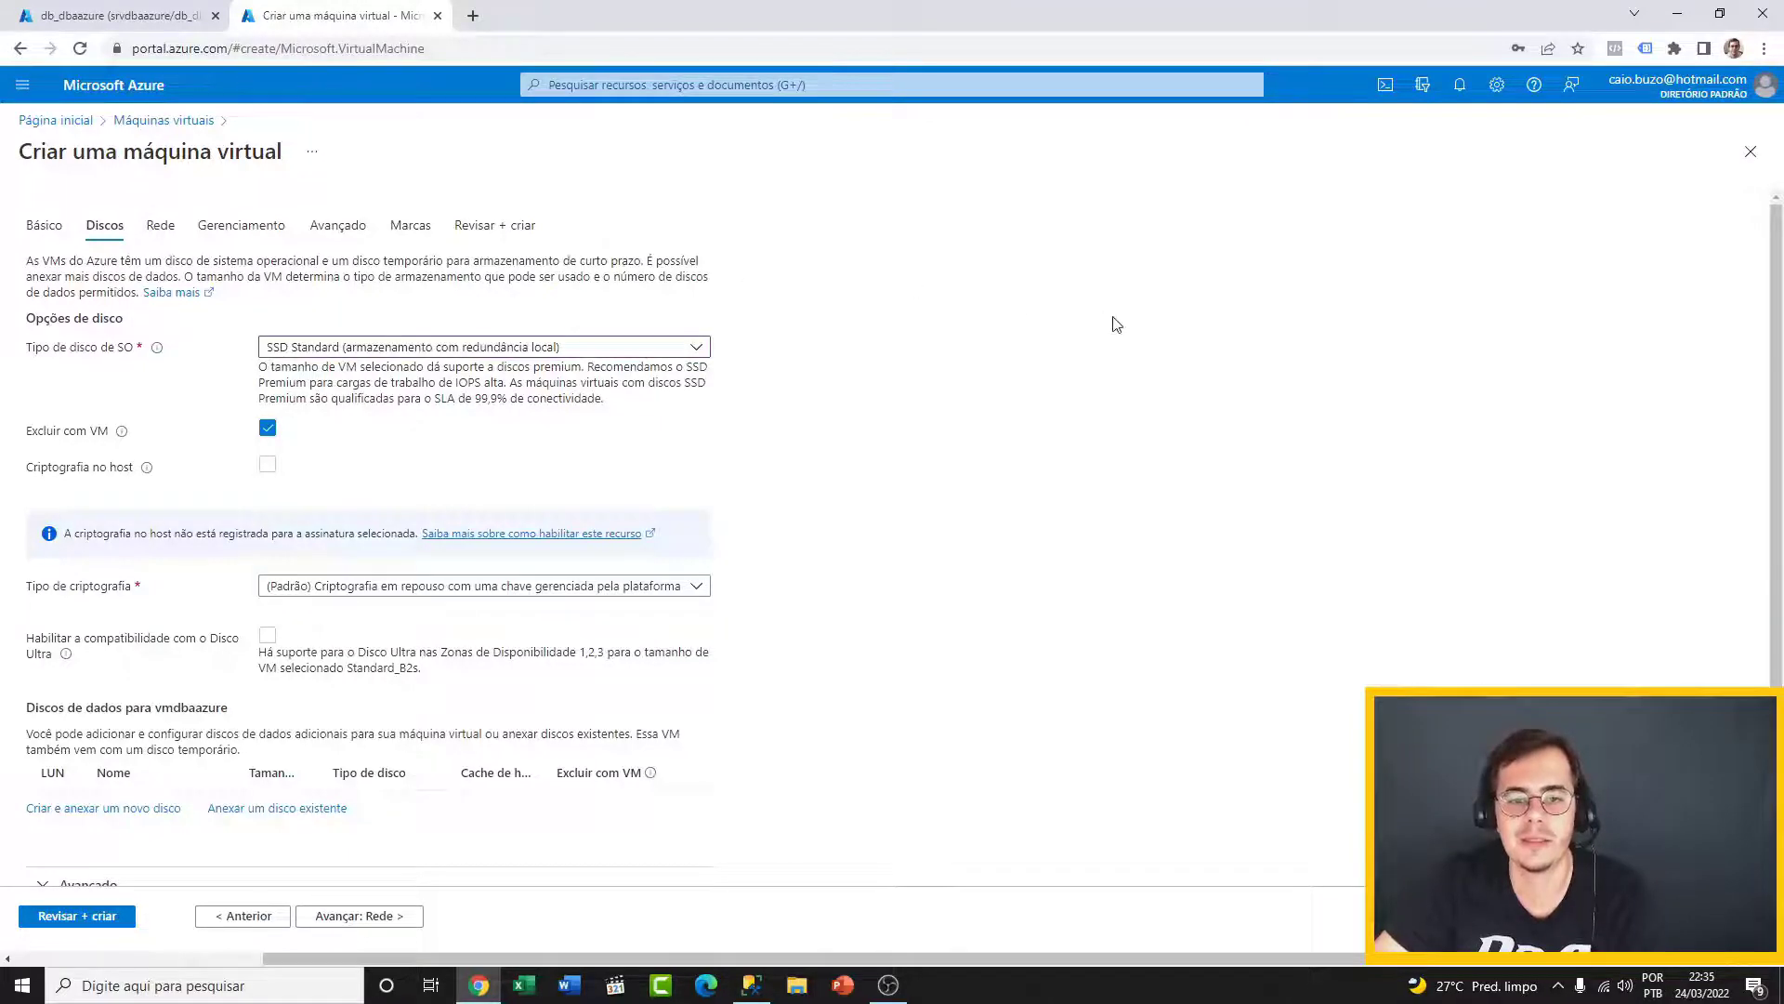
pyautogui.scroll(-1, 1083, 371)
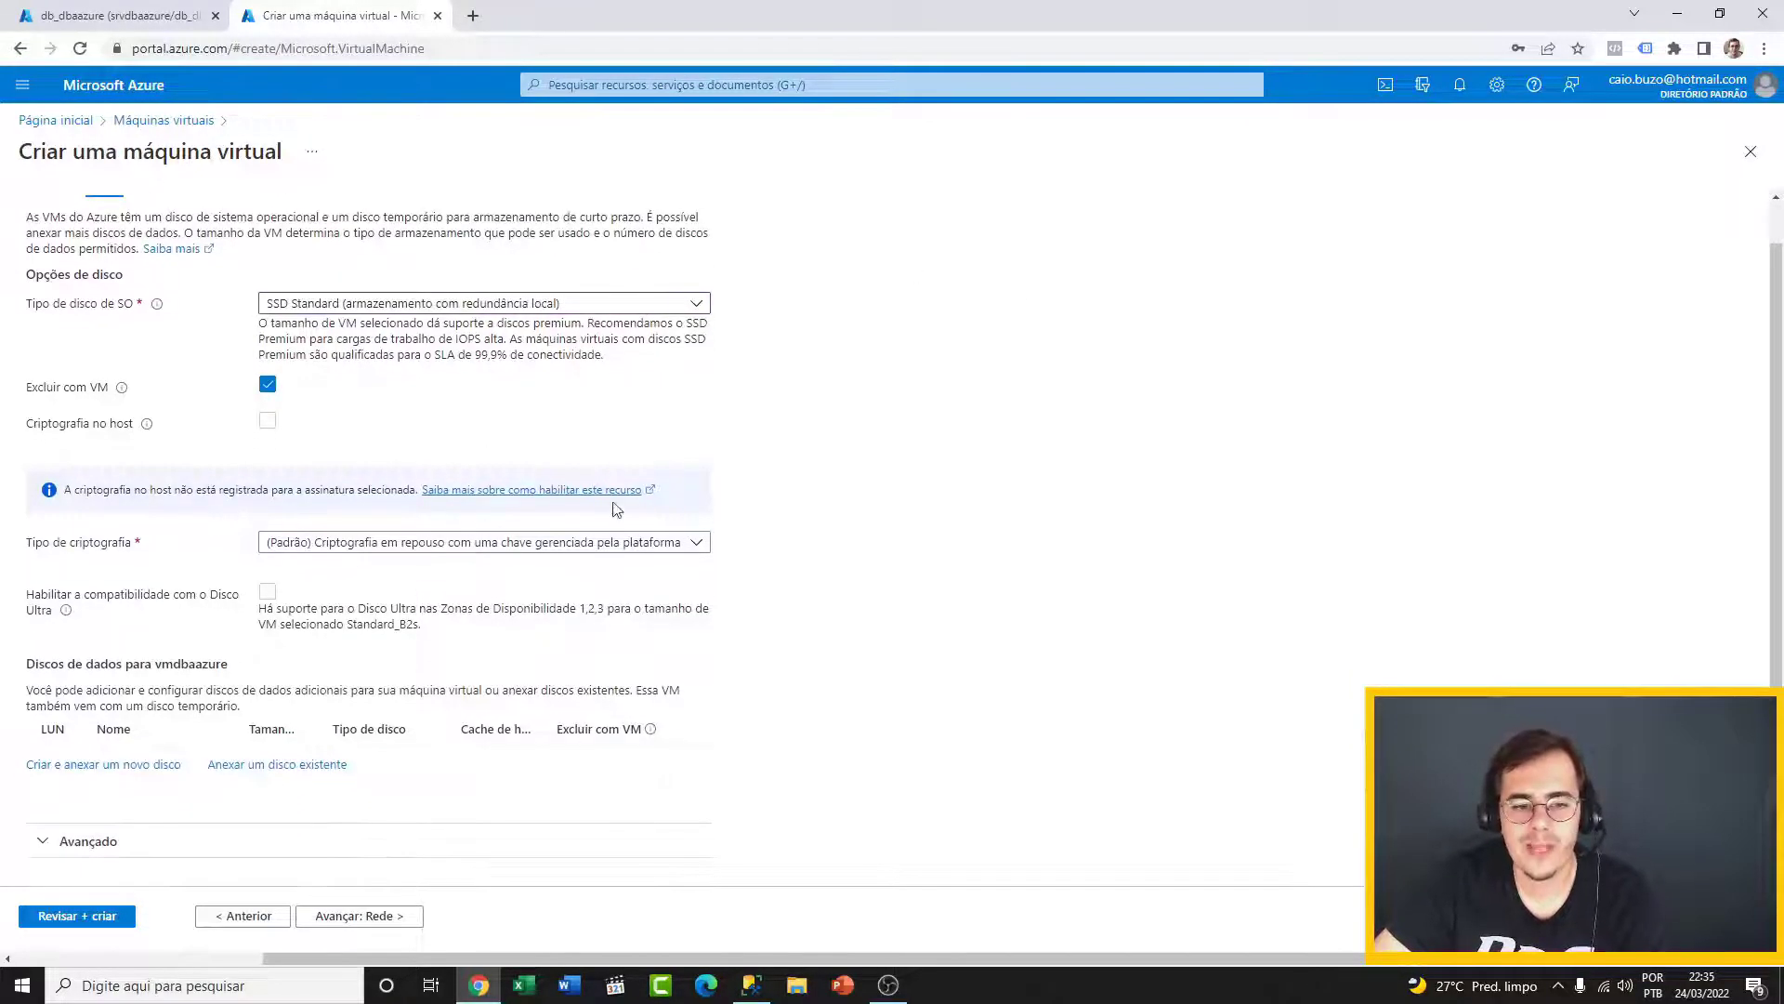
pyautogui.scroll(1, 507, 399)
# - Accept the disk settings and the default network settings, and proceed to the automatic shutdown options in the management settings
pyautogui.click(353, 920)
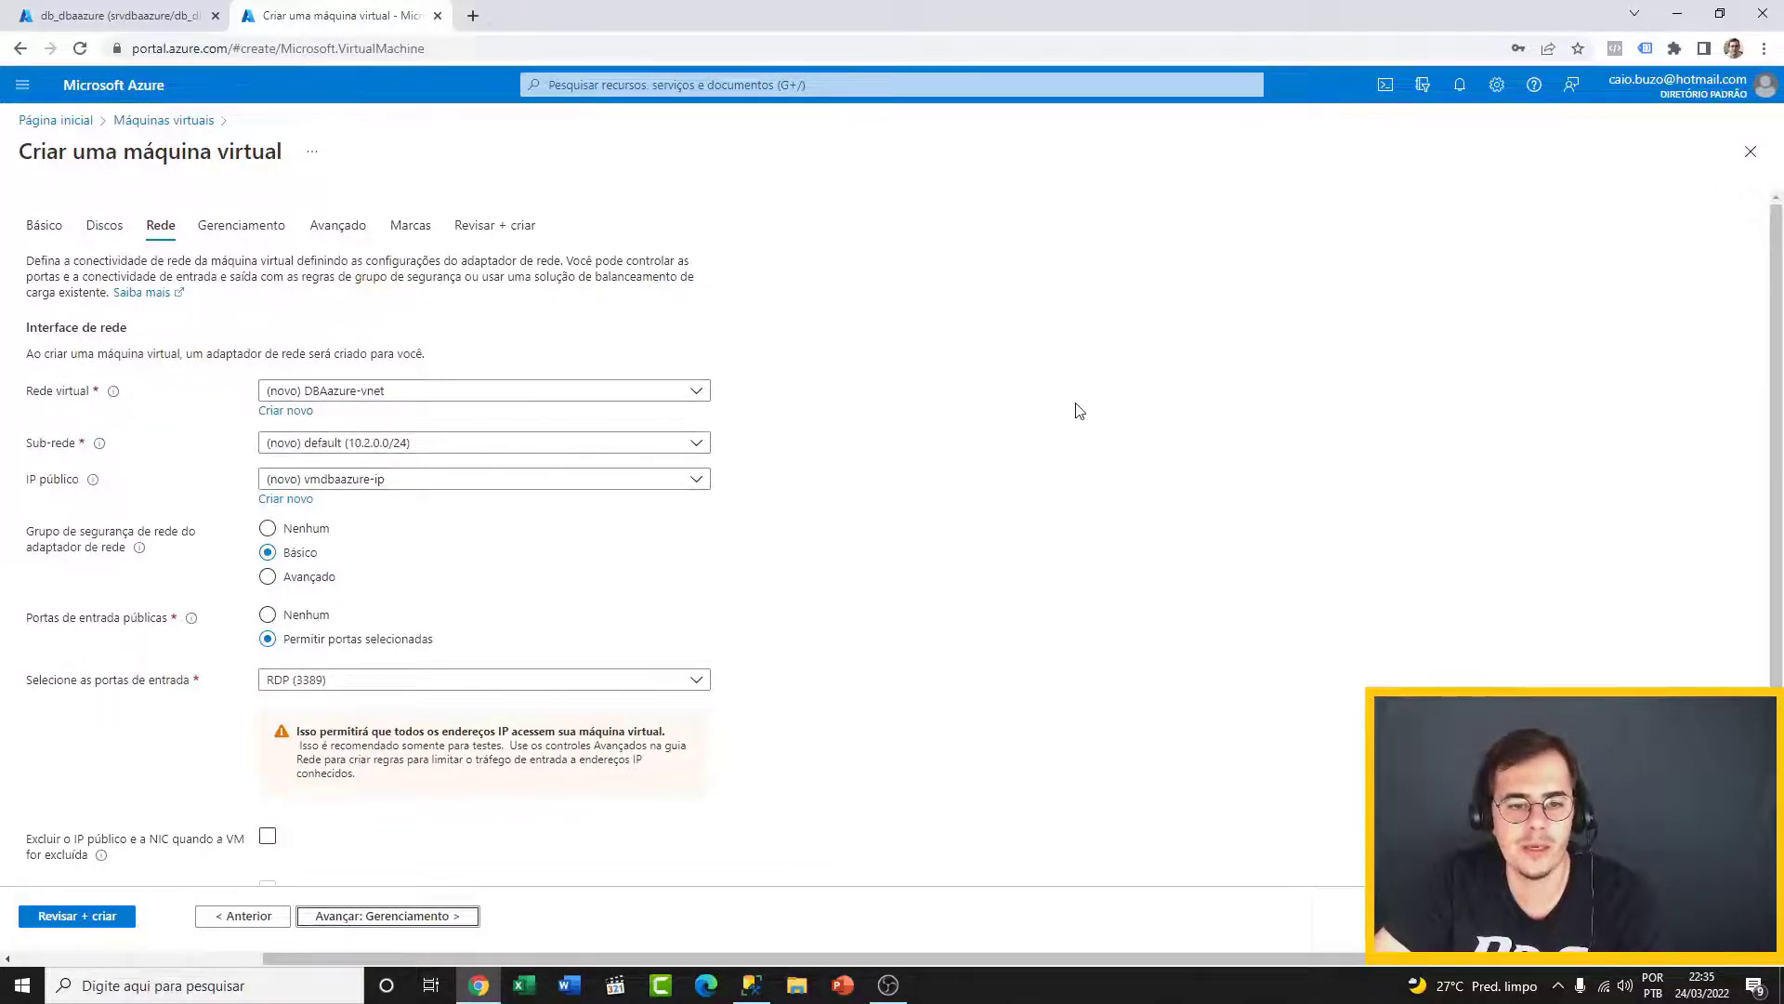
pyautogui.scroll(-1, 916, 567)
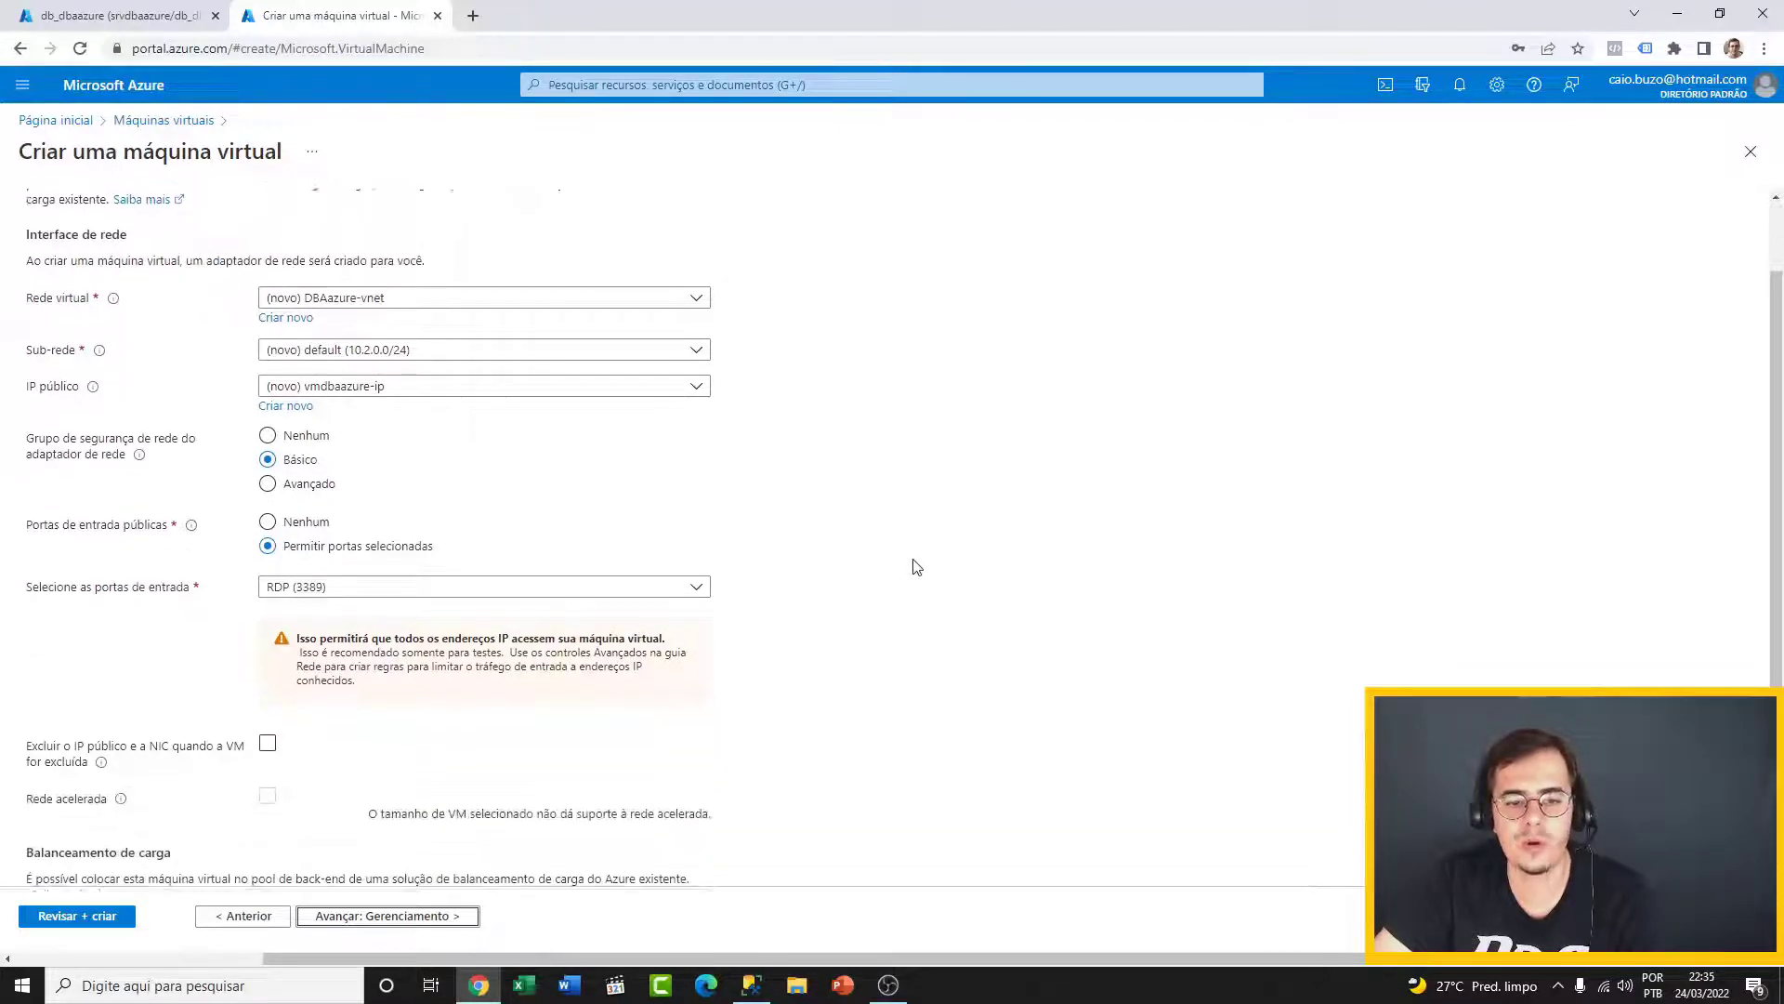
pyautogui.scroll(-2, 915, 567)
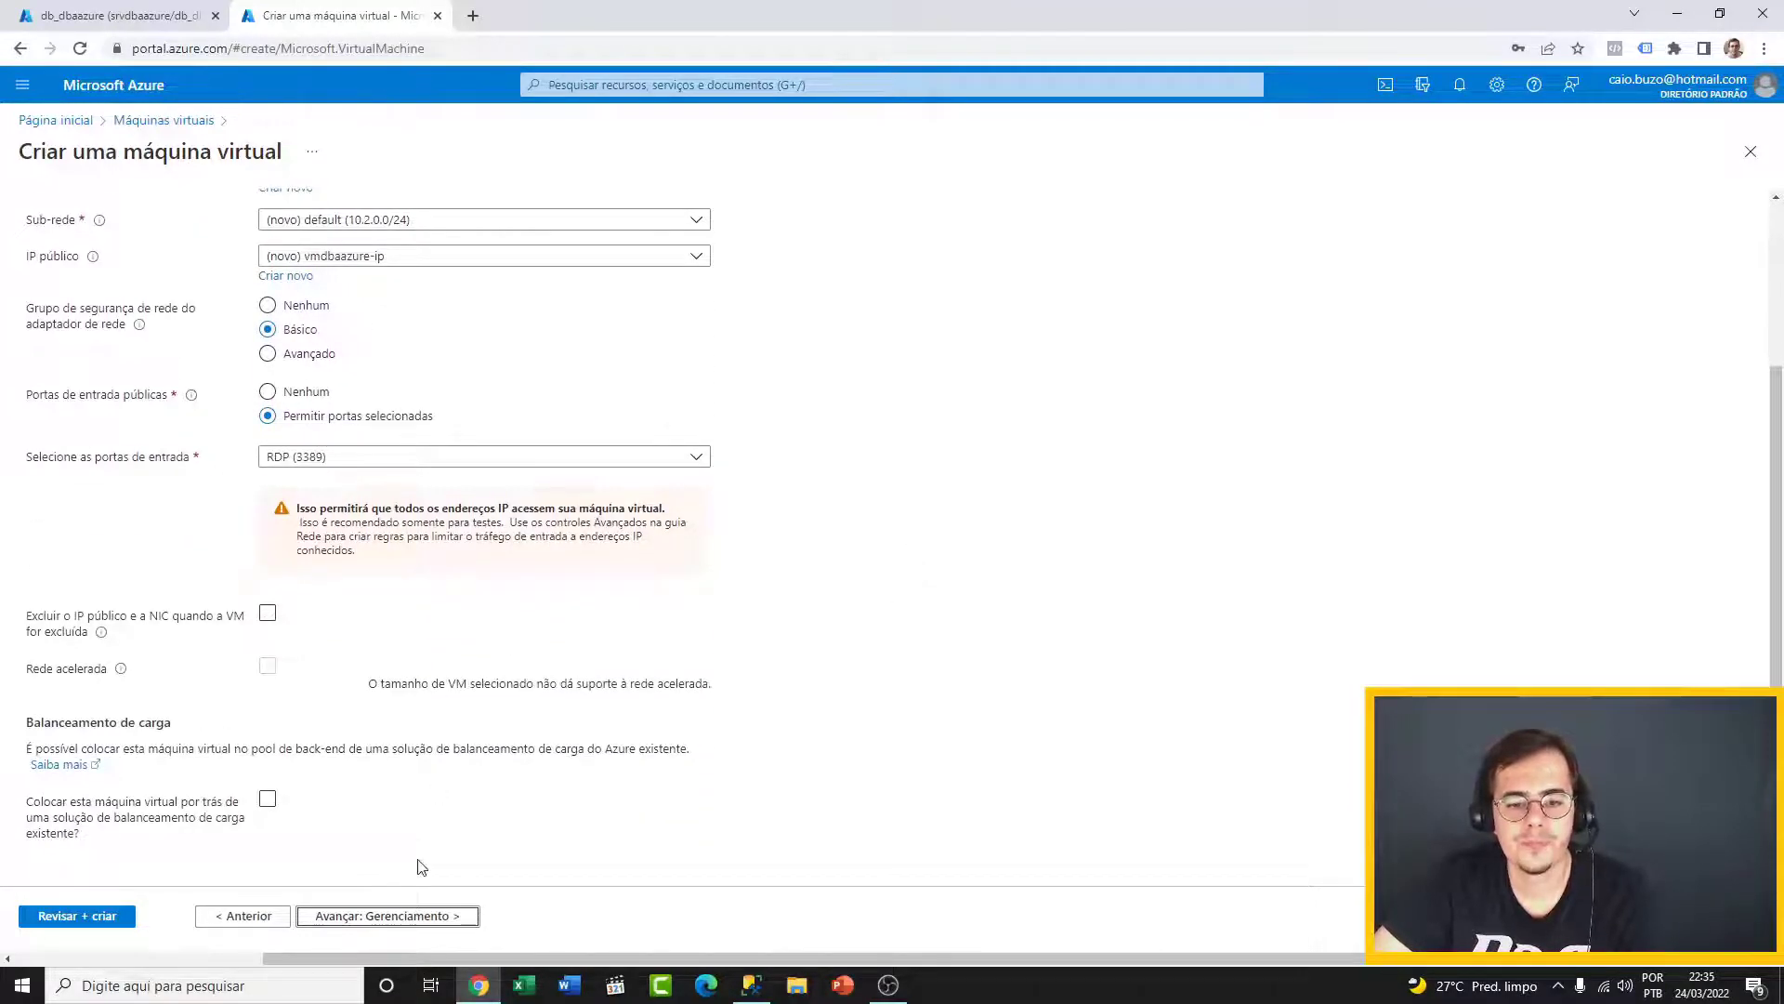
pyautogui.click(361, 920)
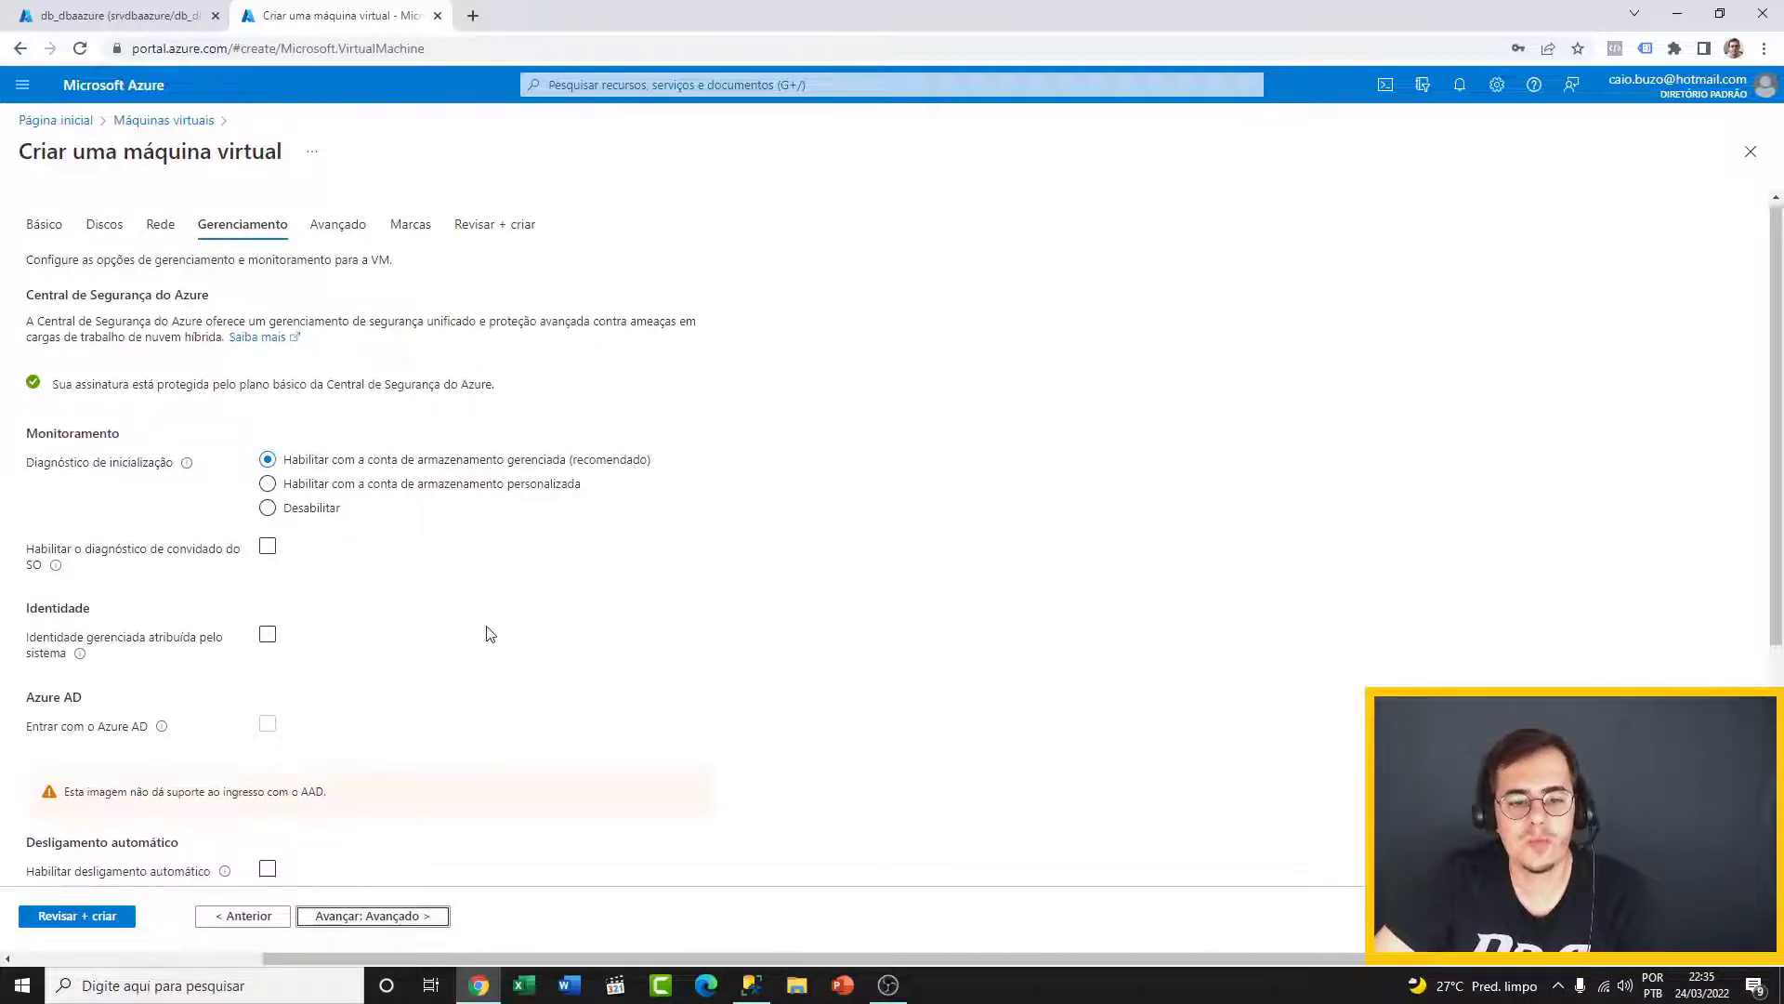
pyautogui.scroll(-2, 486, 632)
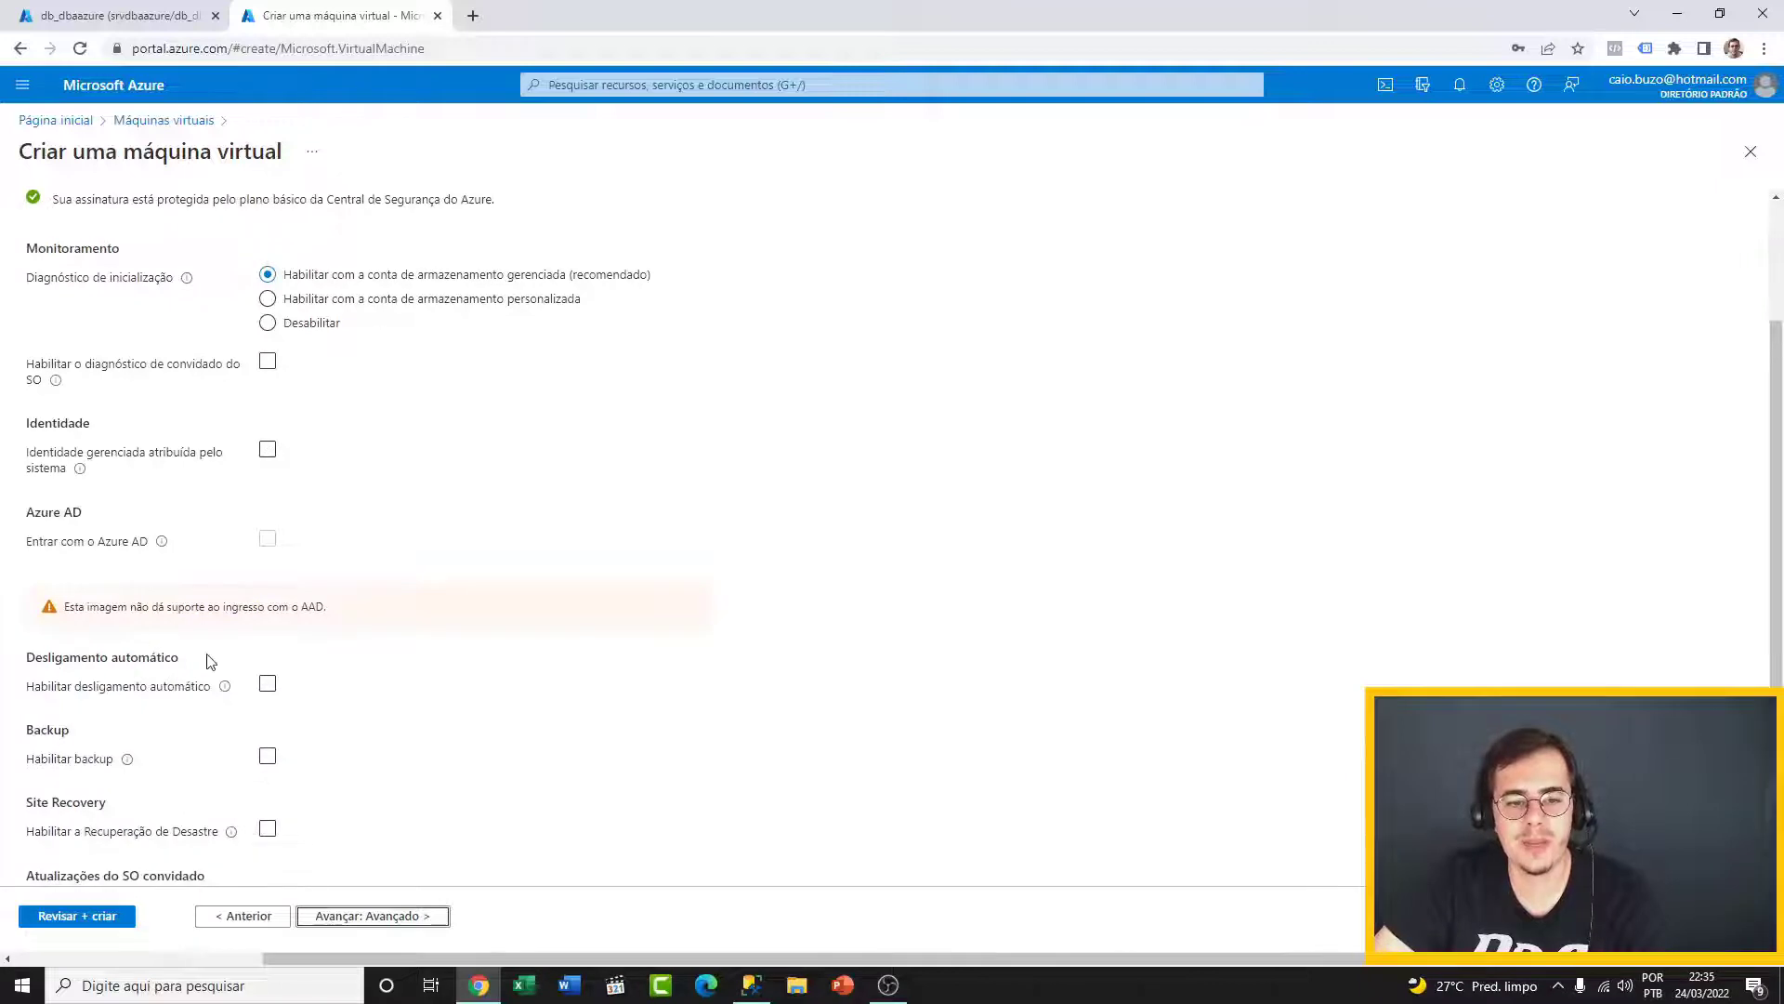
pyautogui.click(268, 687)
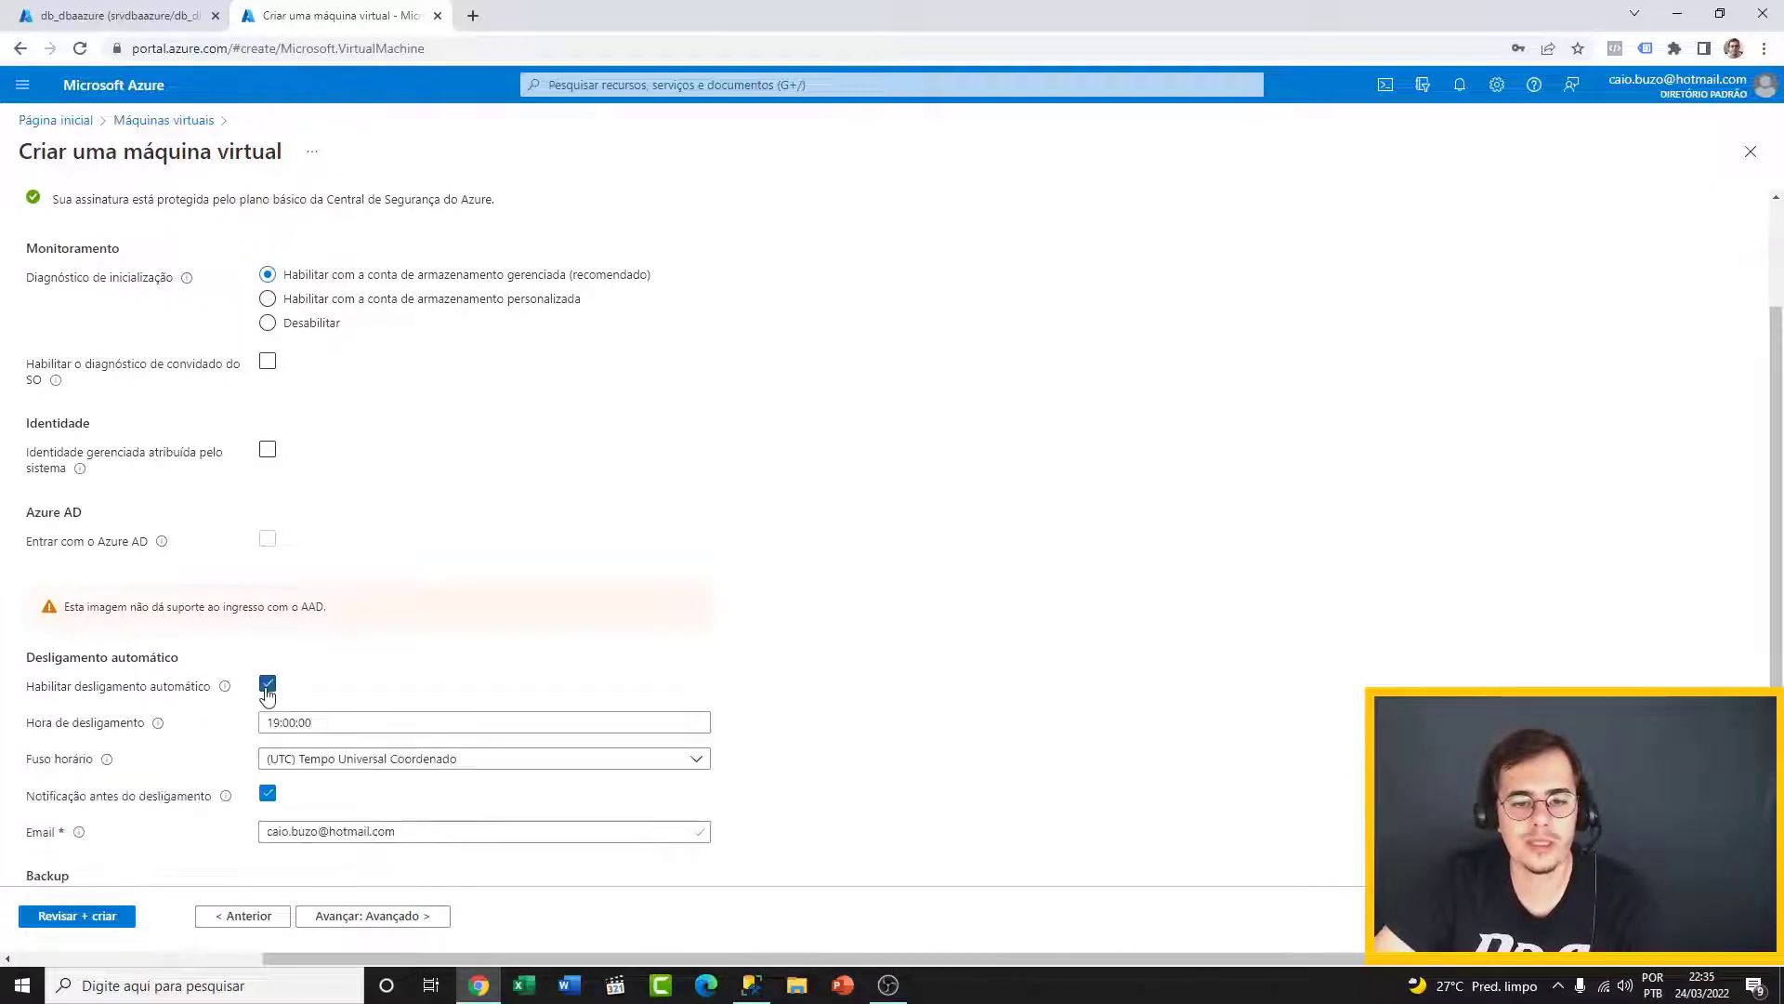
pyautogui.scroll(-1, 398, 685)
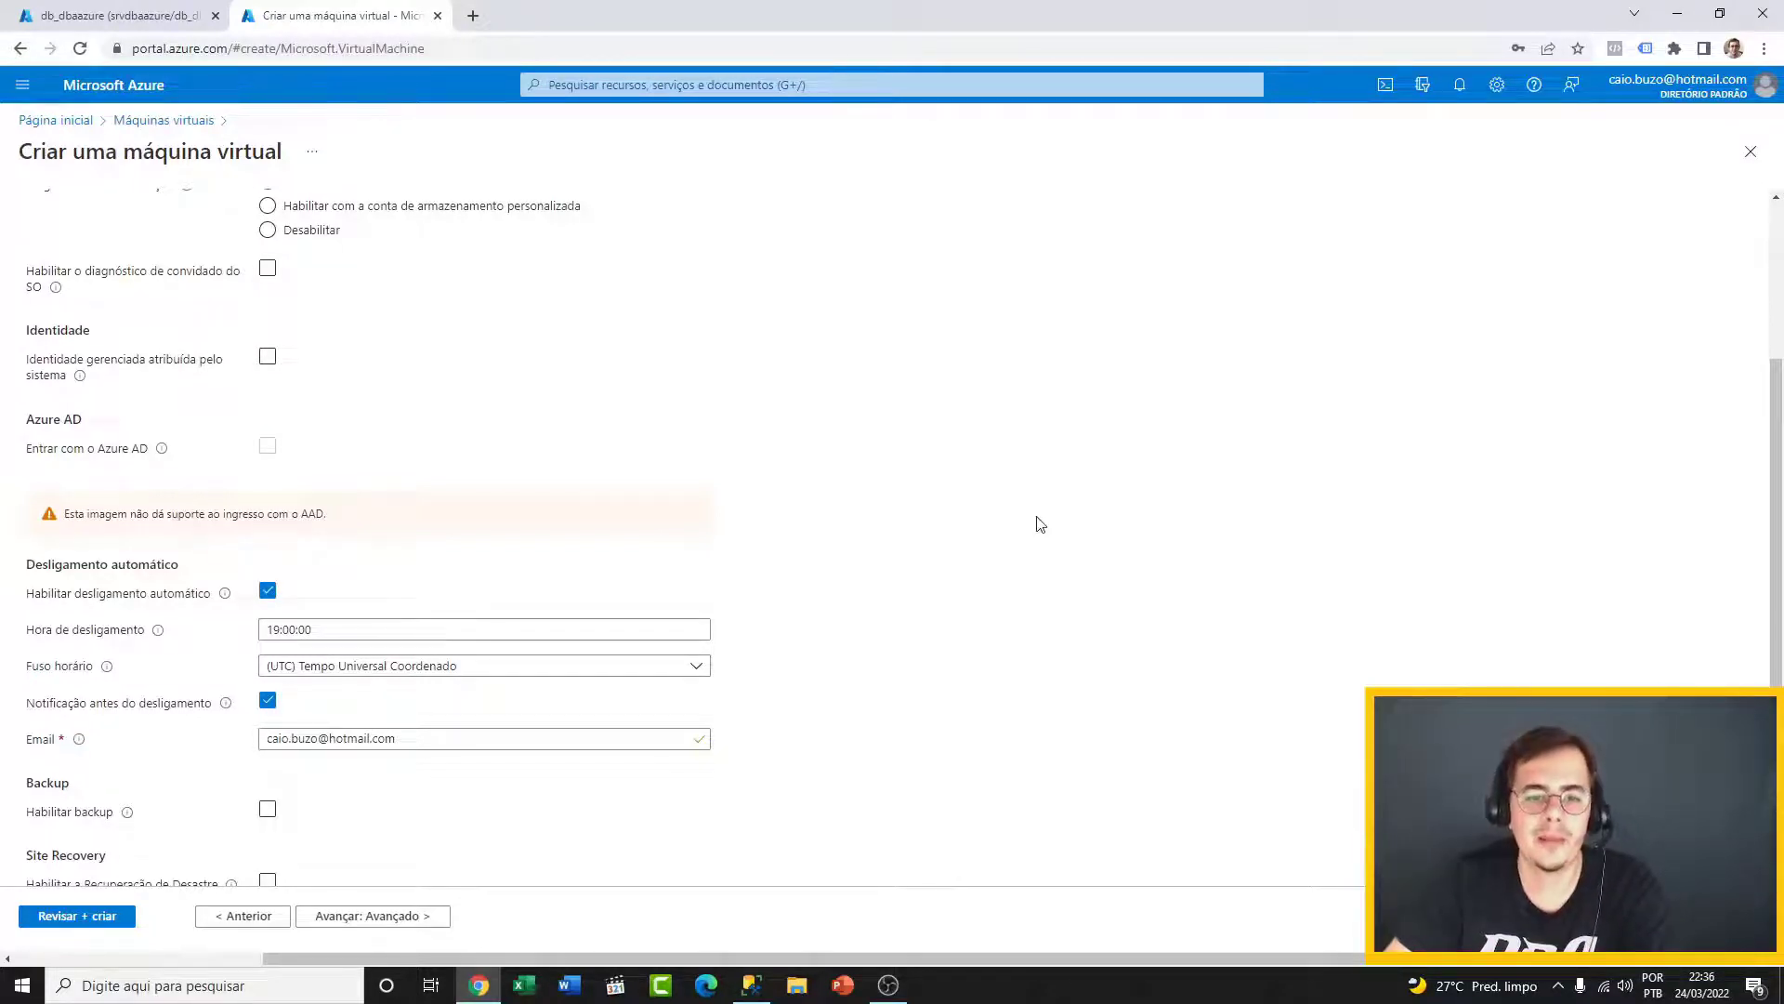
pyautogui.click(268, 593)
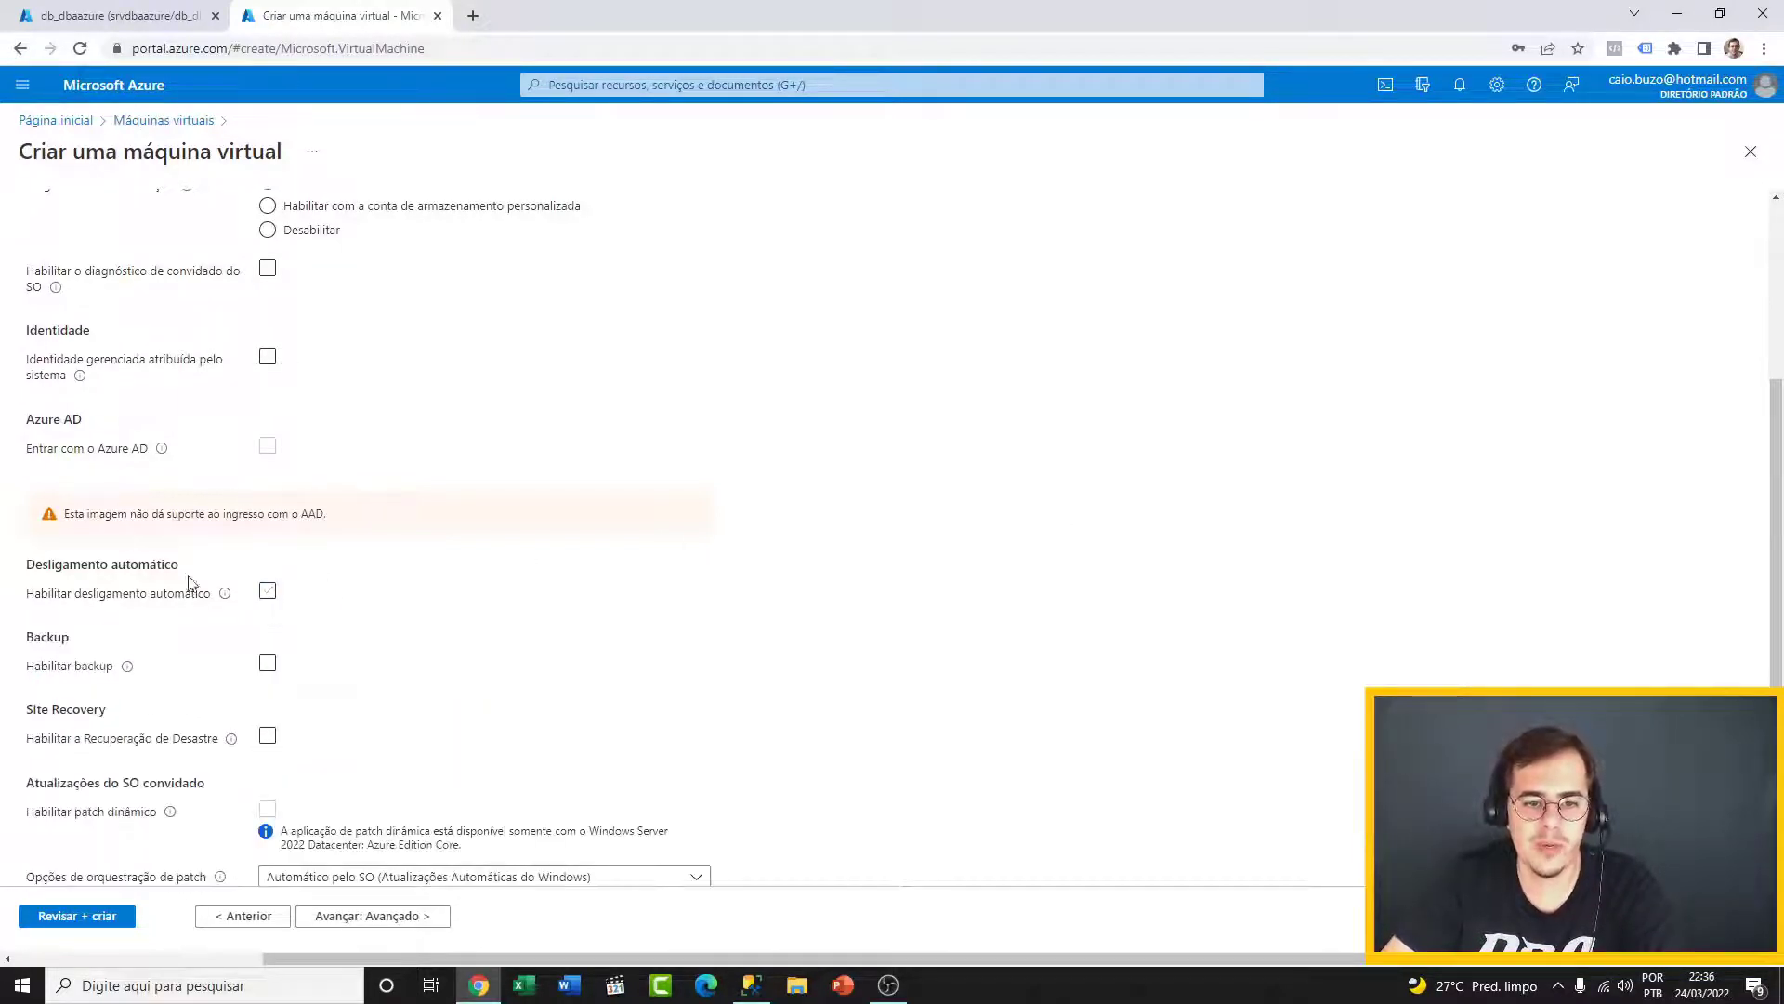
# - Keep the default management and advanced settings, leave the tags empty, and proceed to the final review of the virtual machine
pyautogui.scroll(-1, 528, 585)
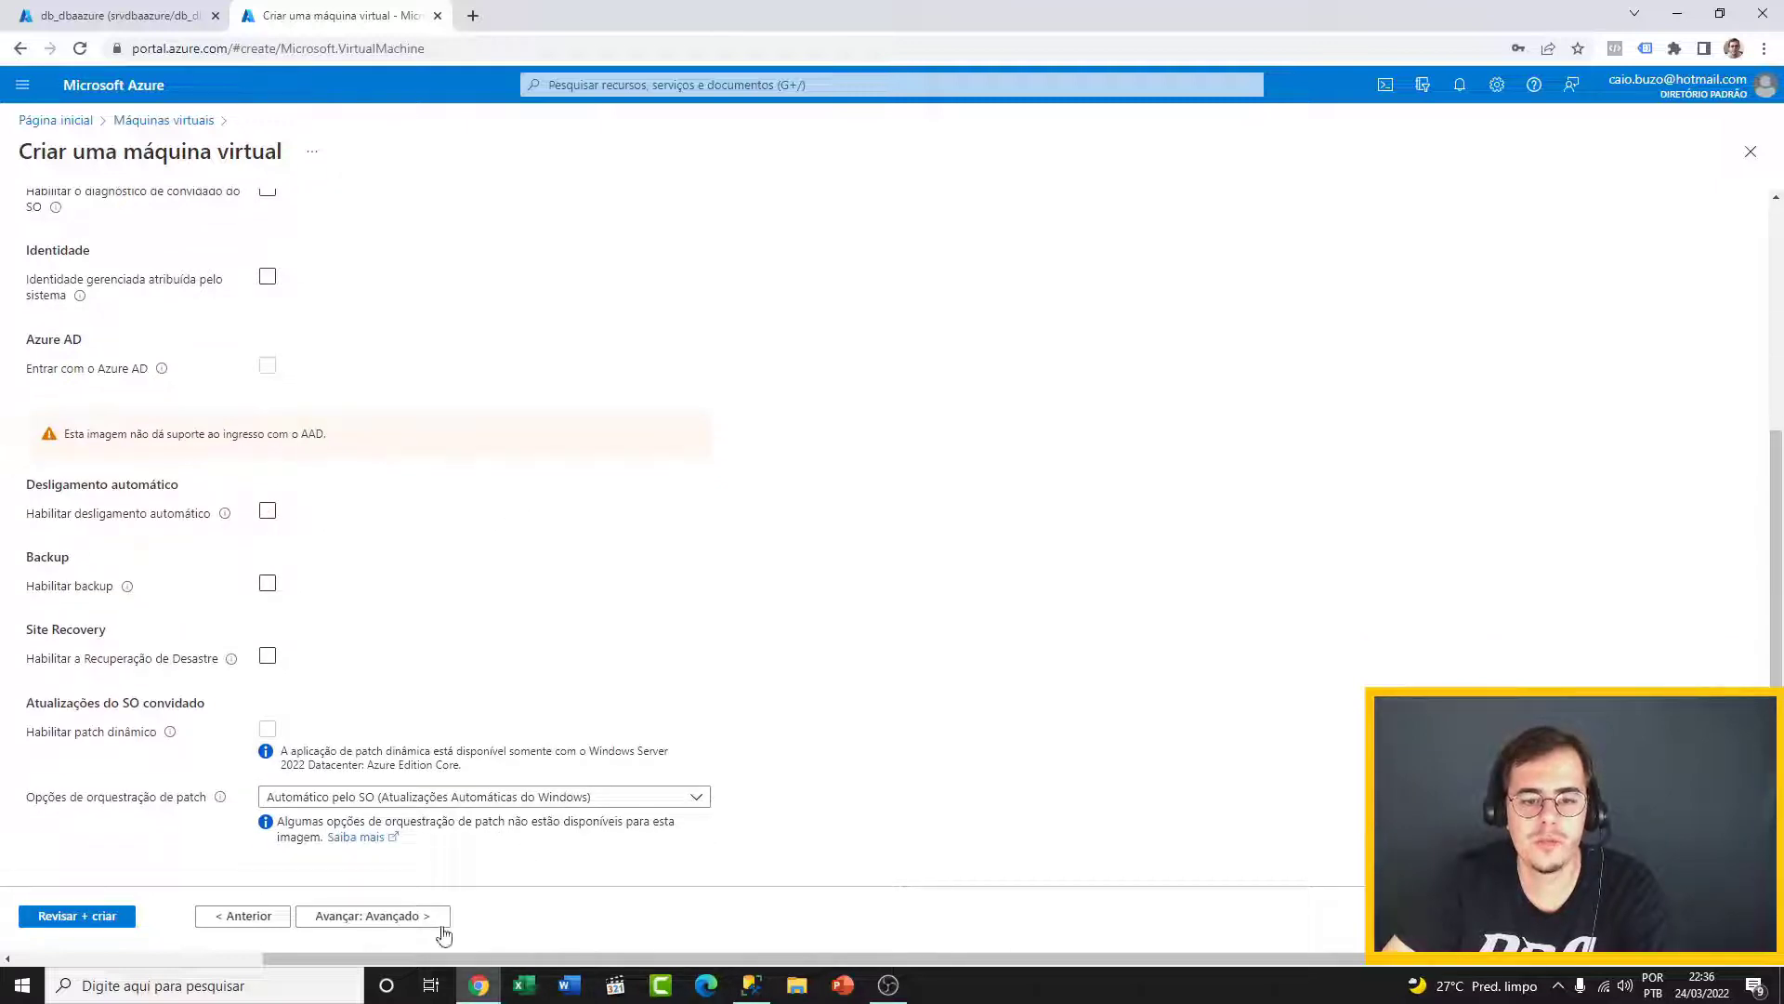
pyautogui.click(415, 915)
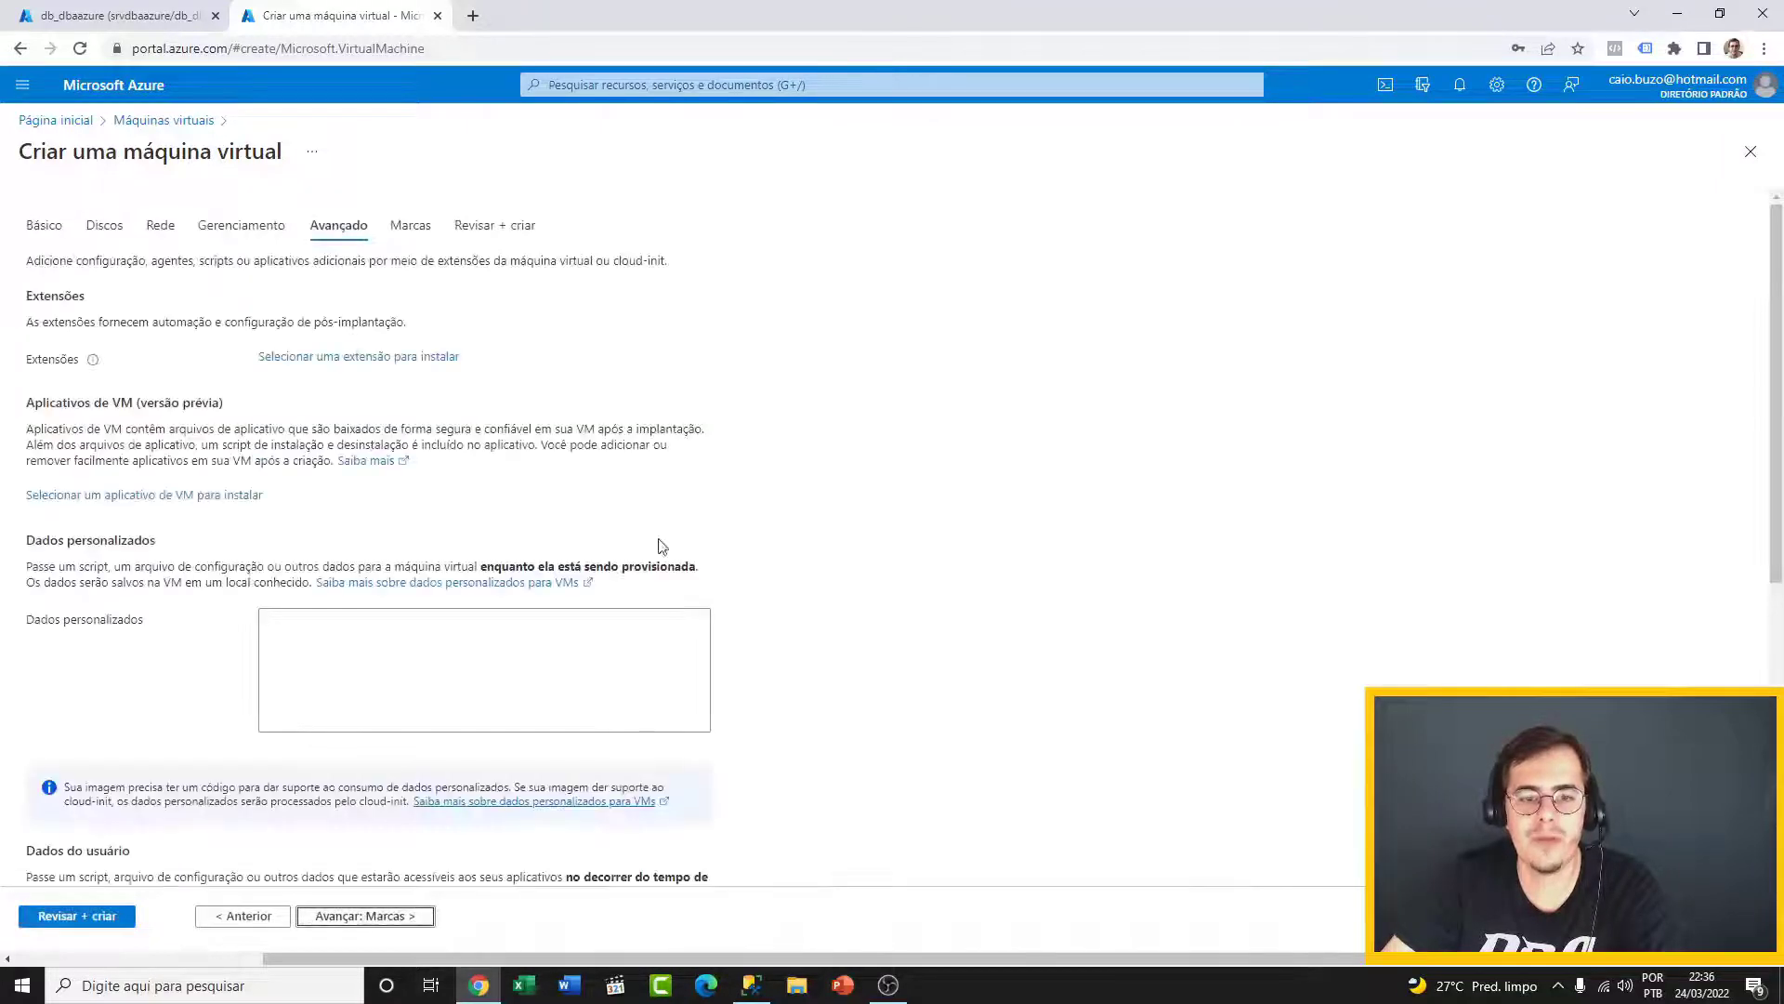
pyautogui.scroll(-3, 707, 325)
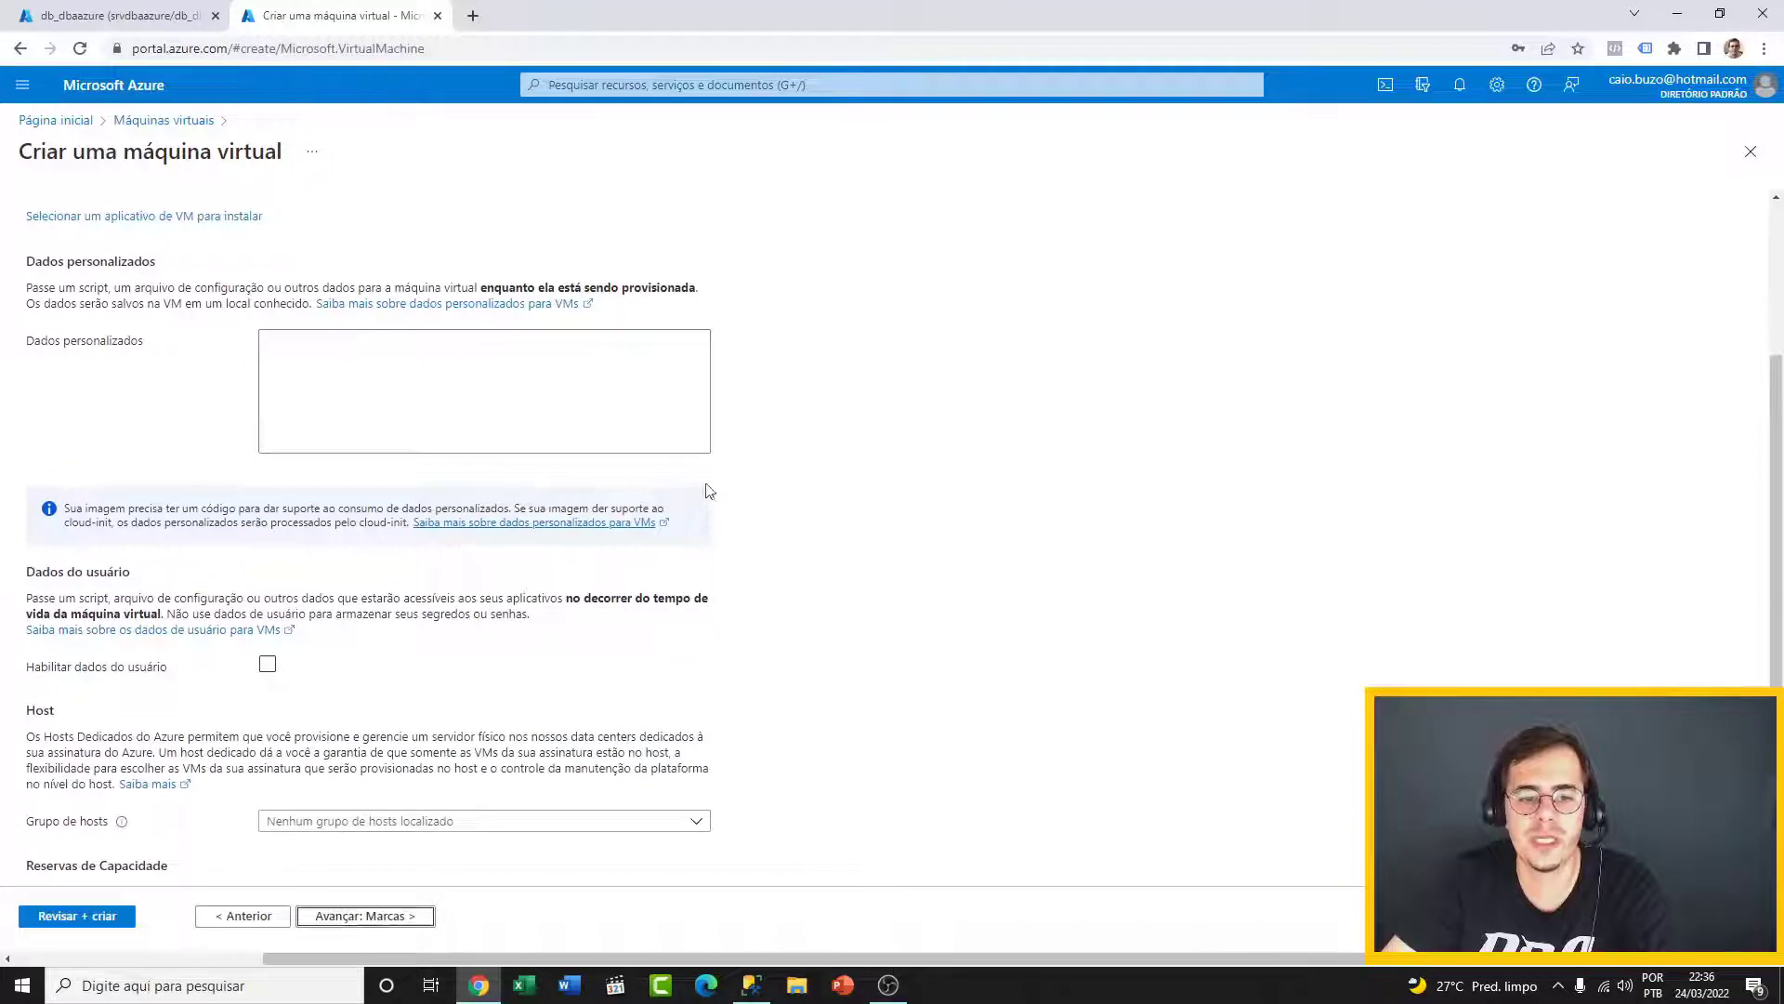
pyautogui.click(388, 918)
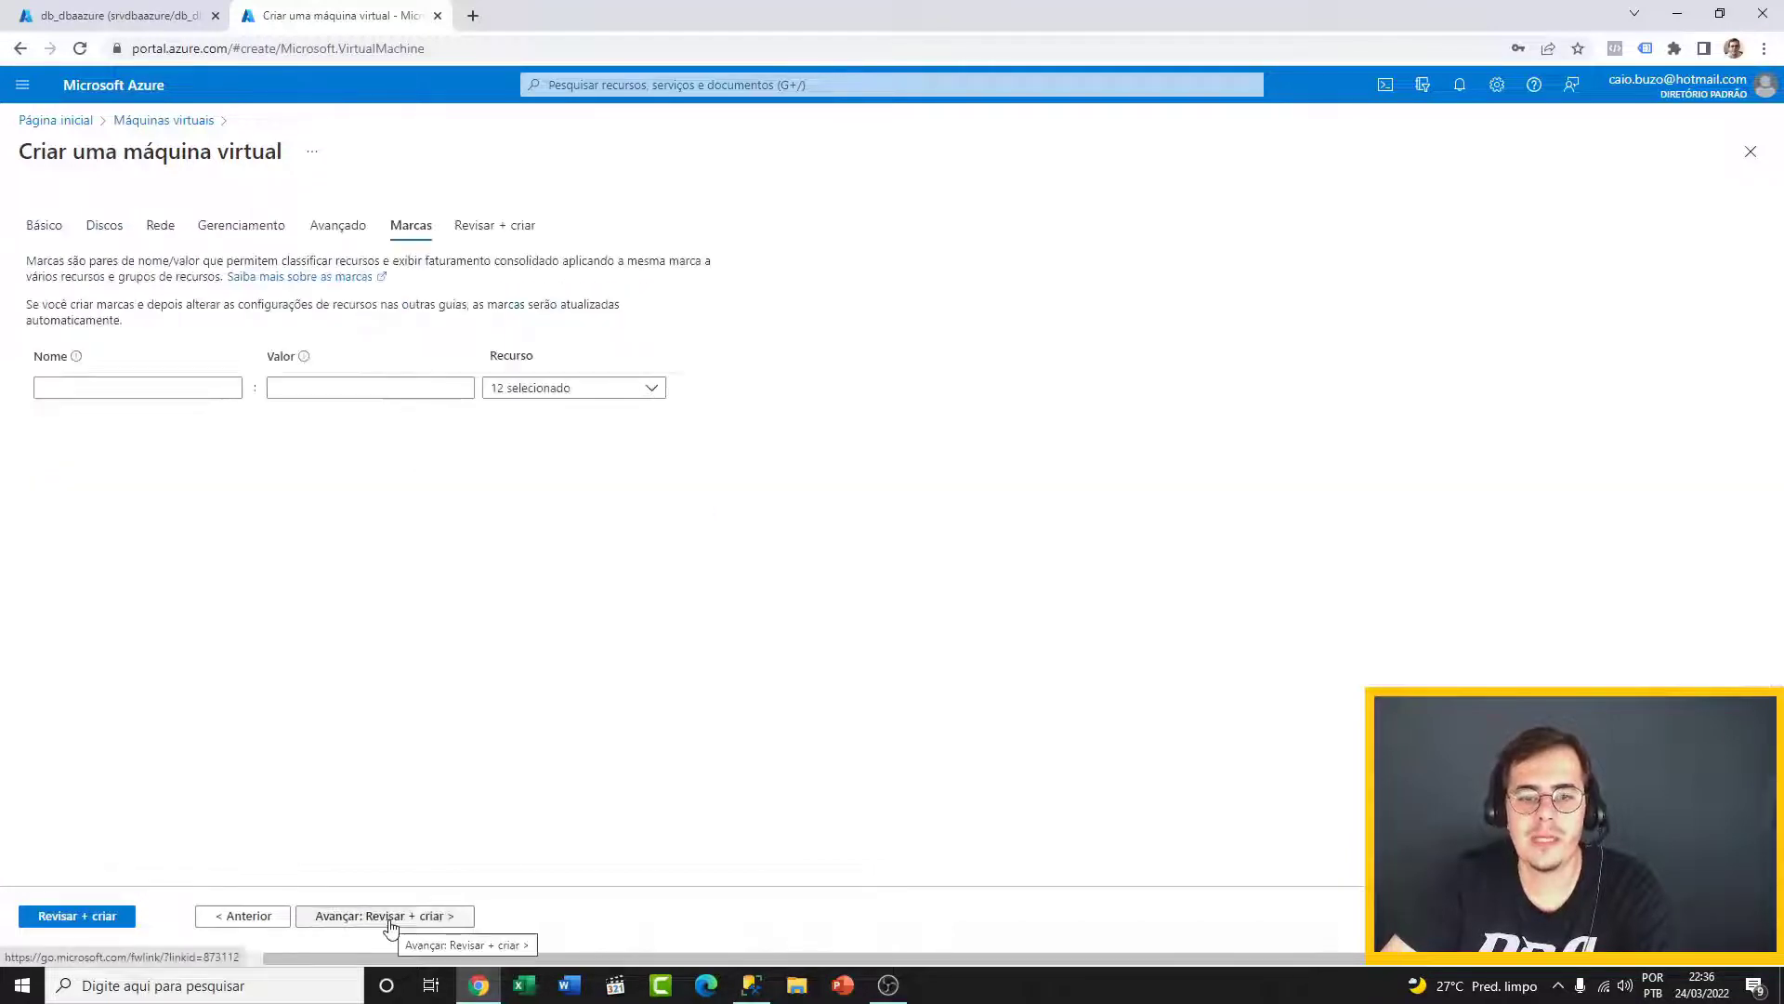
pyautogui.click(389, 920)
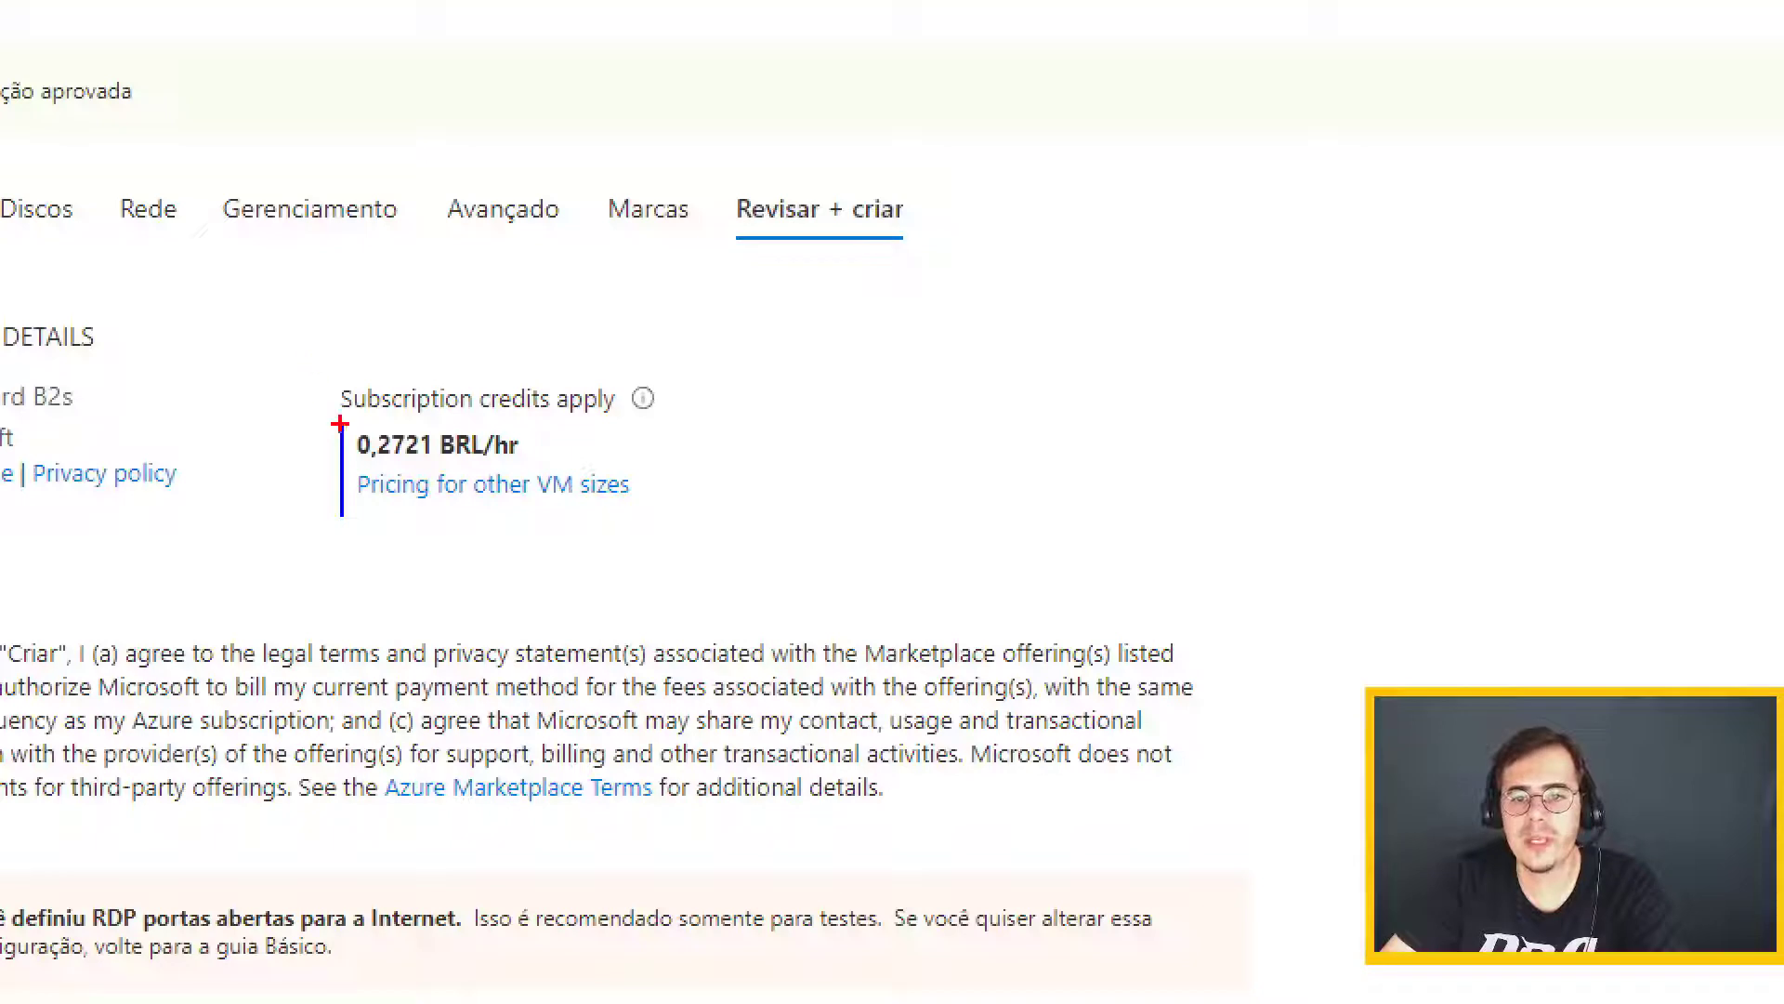
# - Check the hourly price and configuration summary, create the virtual machine, and open the deployed resource
pyautogui.moveTo(324, 416)
pyautogui.mouseDown()
pyautogui.moveTo(547, 461)
pyautogui.moveTo(544, 436)
pyautogui.mouseUp()
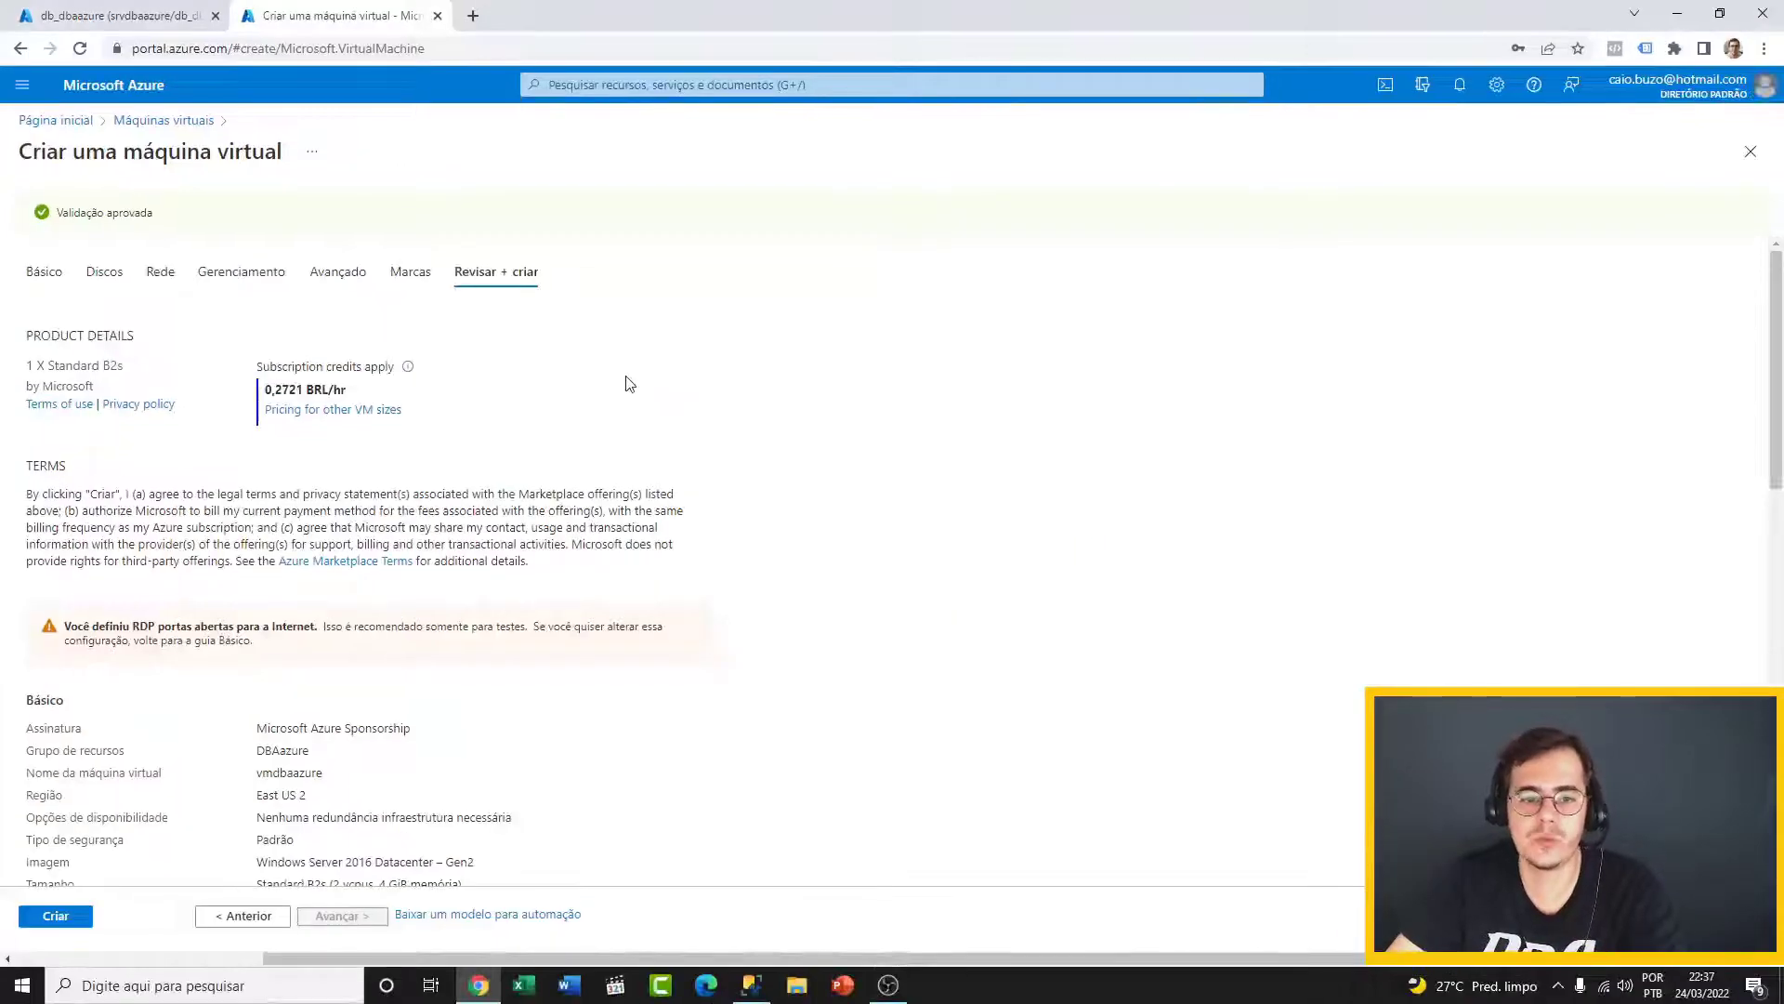
pyautogui.scroll(-4, 657, 370)
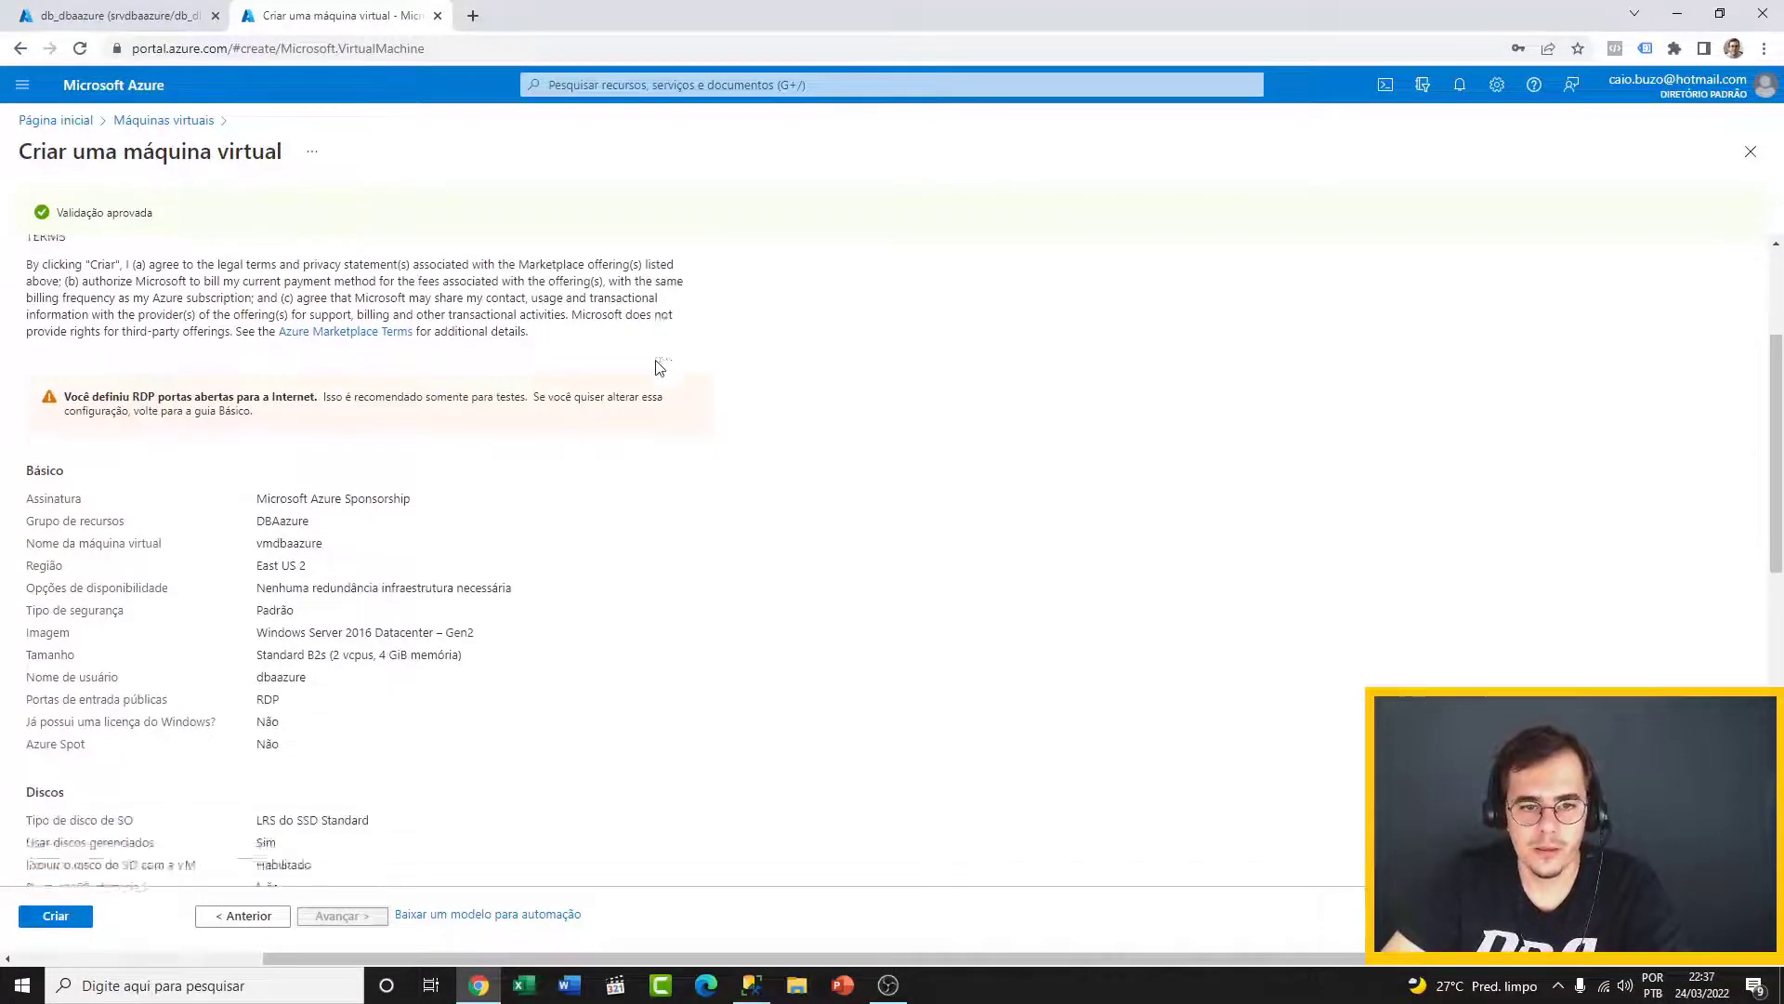
pyautogui.scroll(-4, 629, 592)
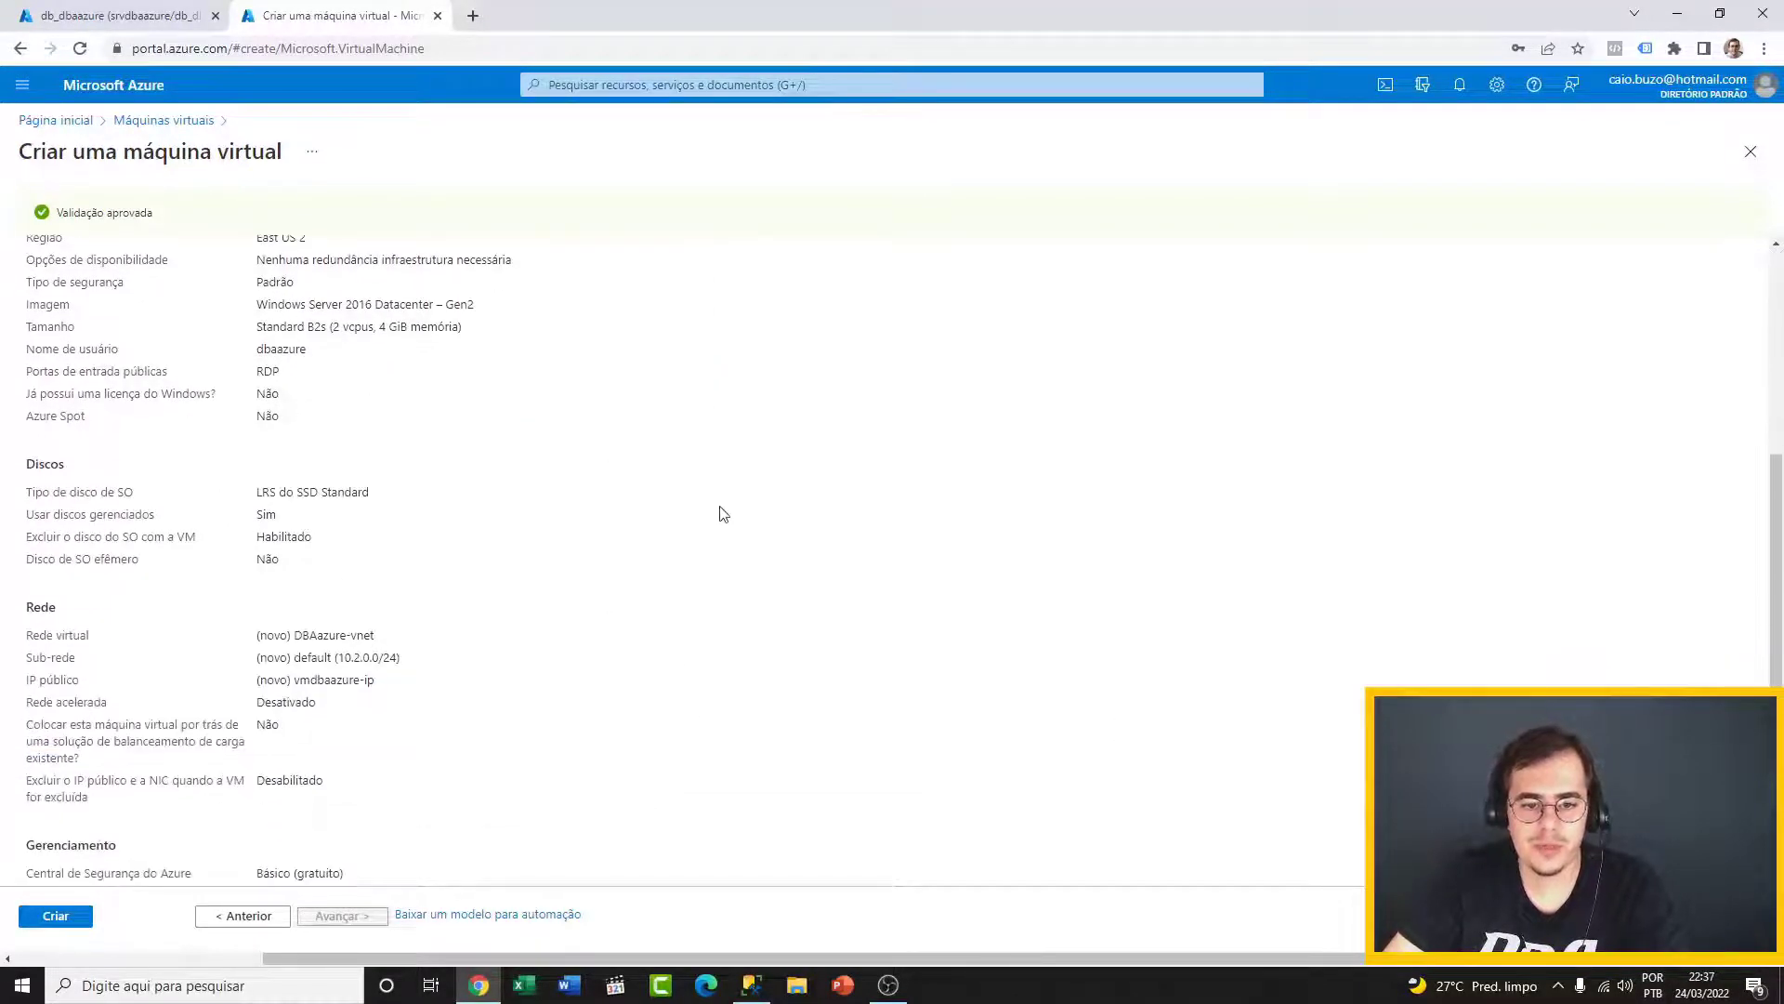
pyautogui.click(63, 916)
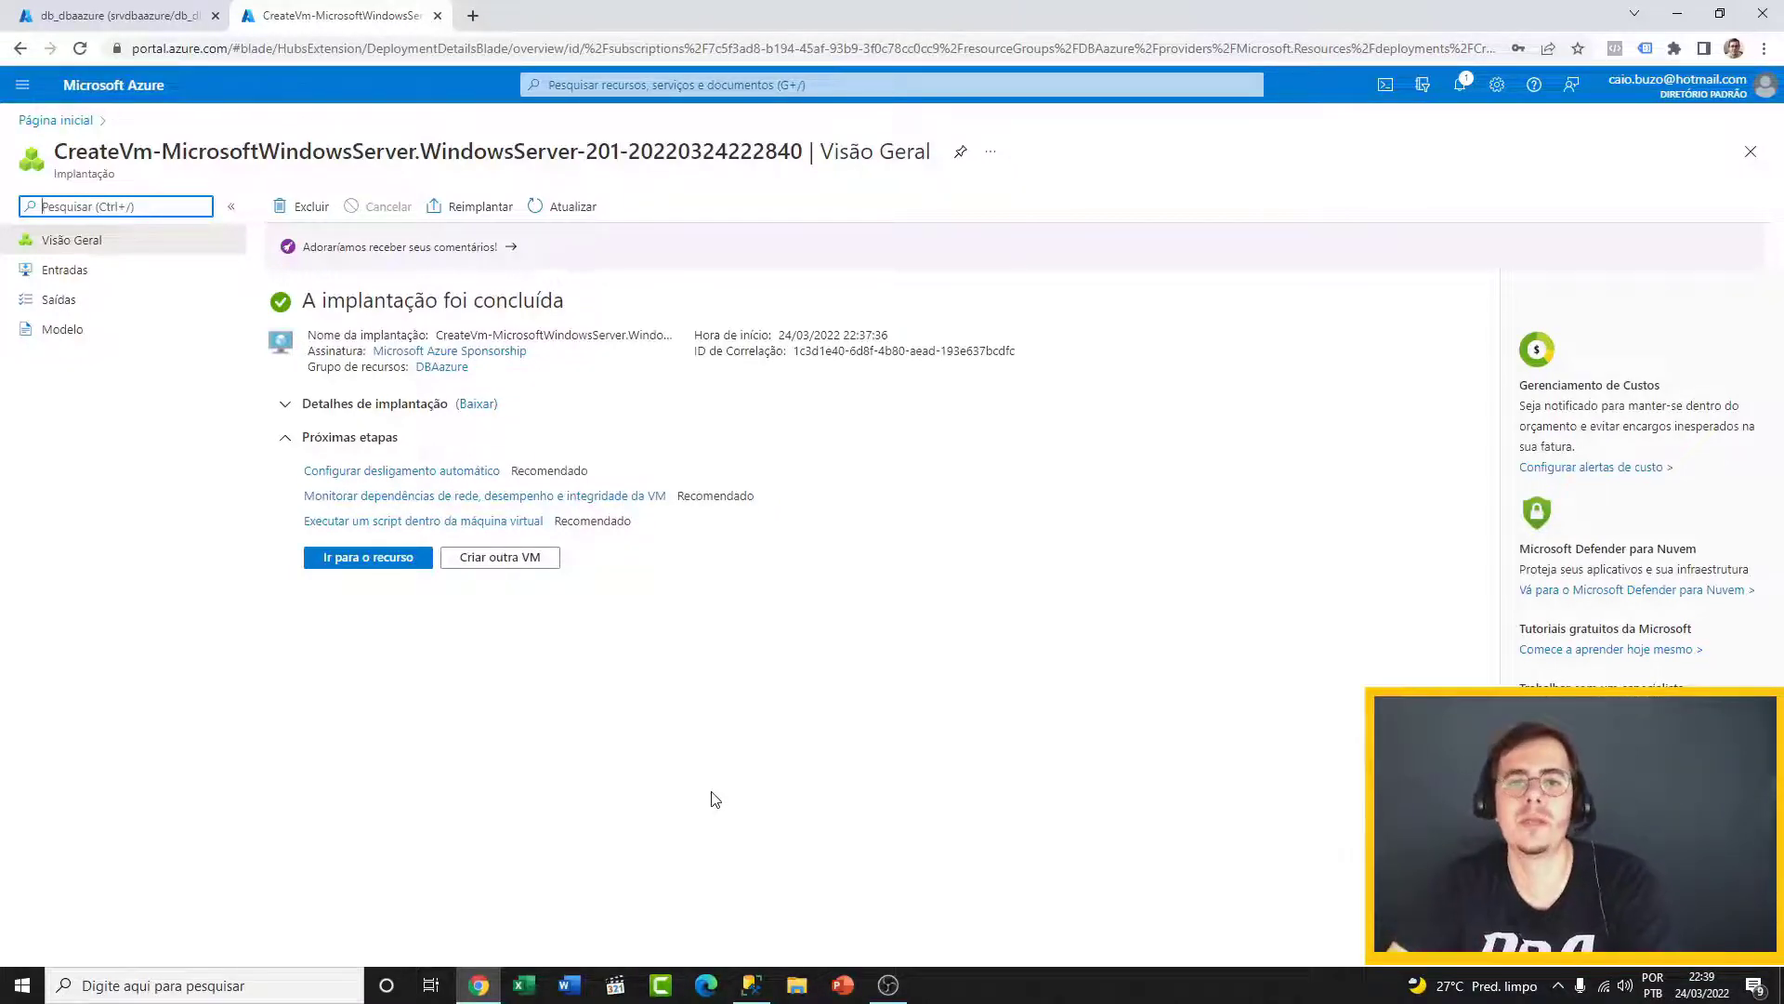
pyautogui.click(838, 641)
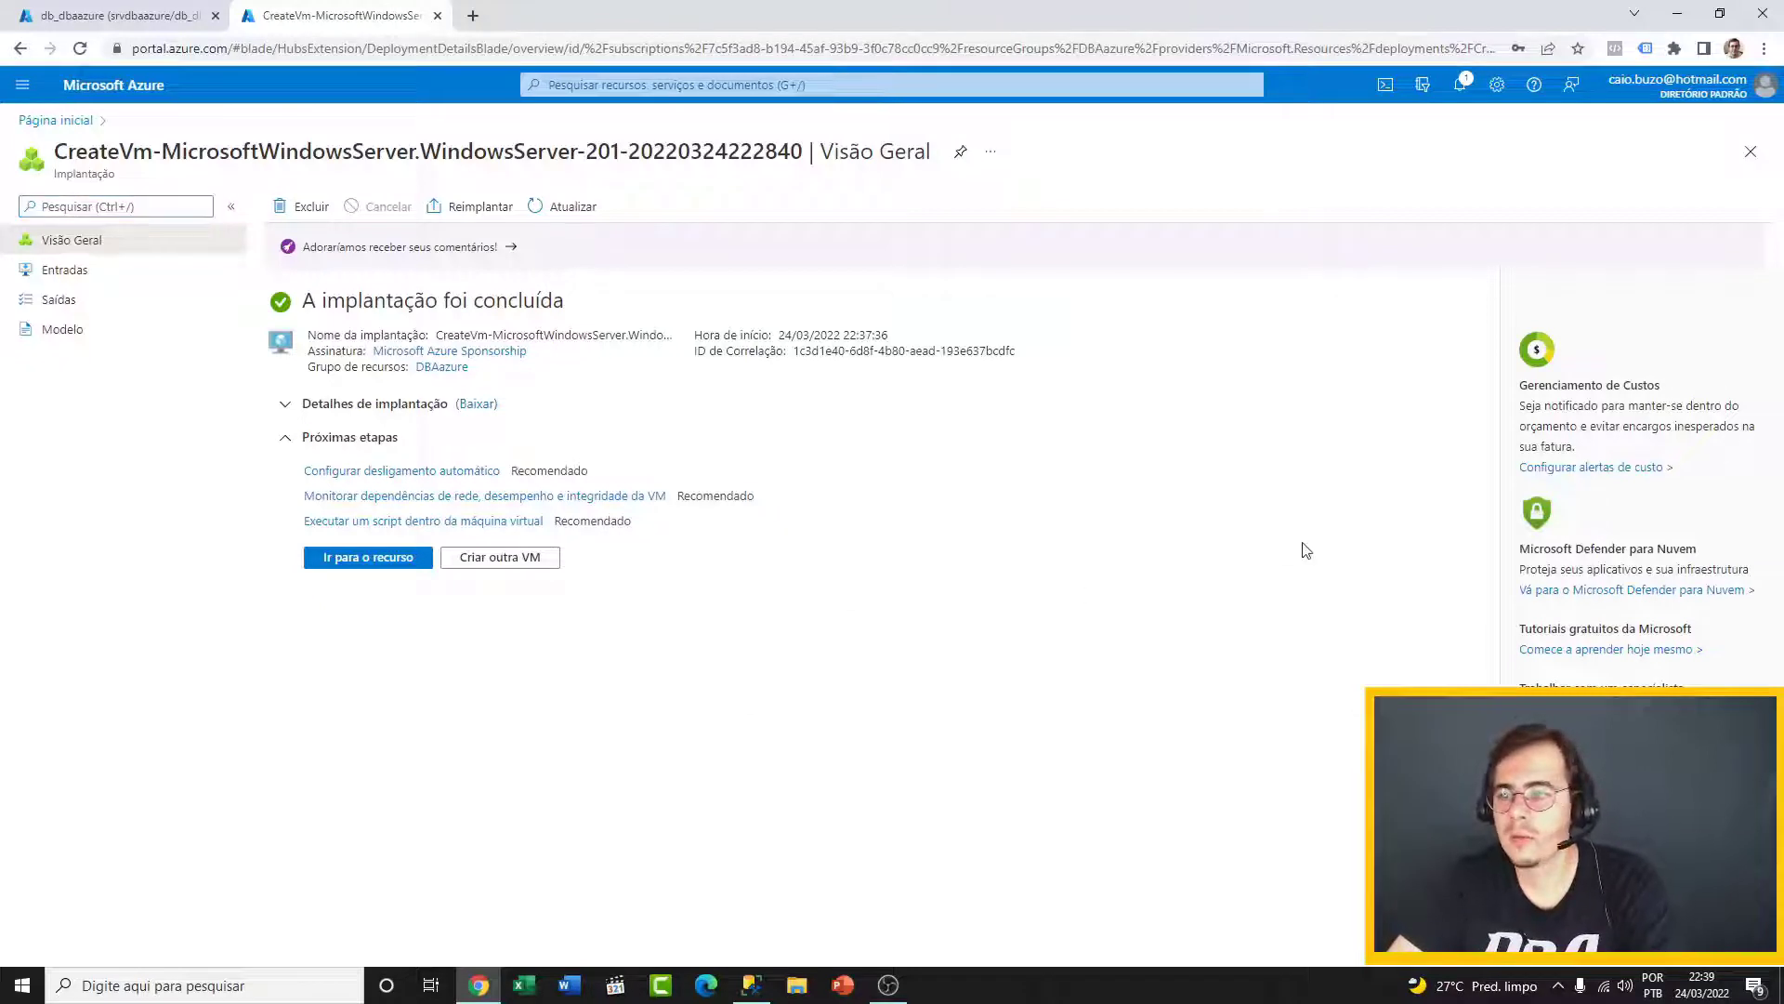
pyautogui.click(364, 562)
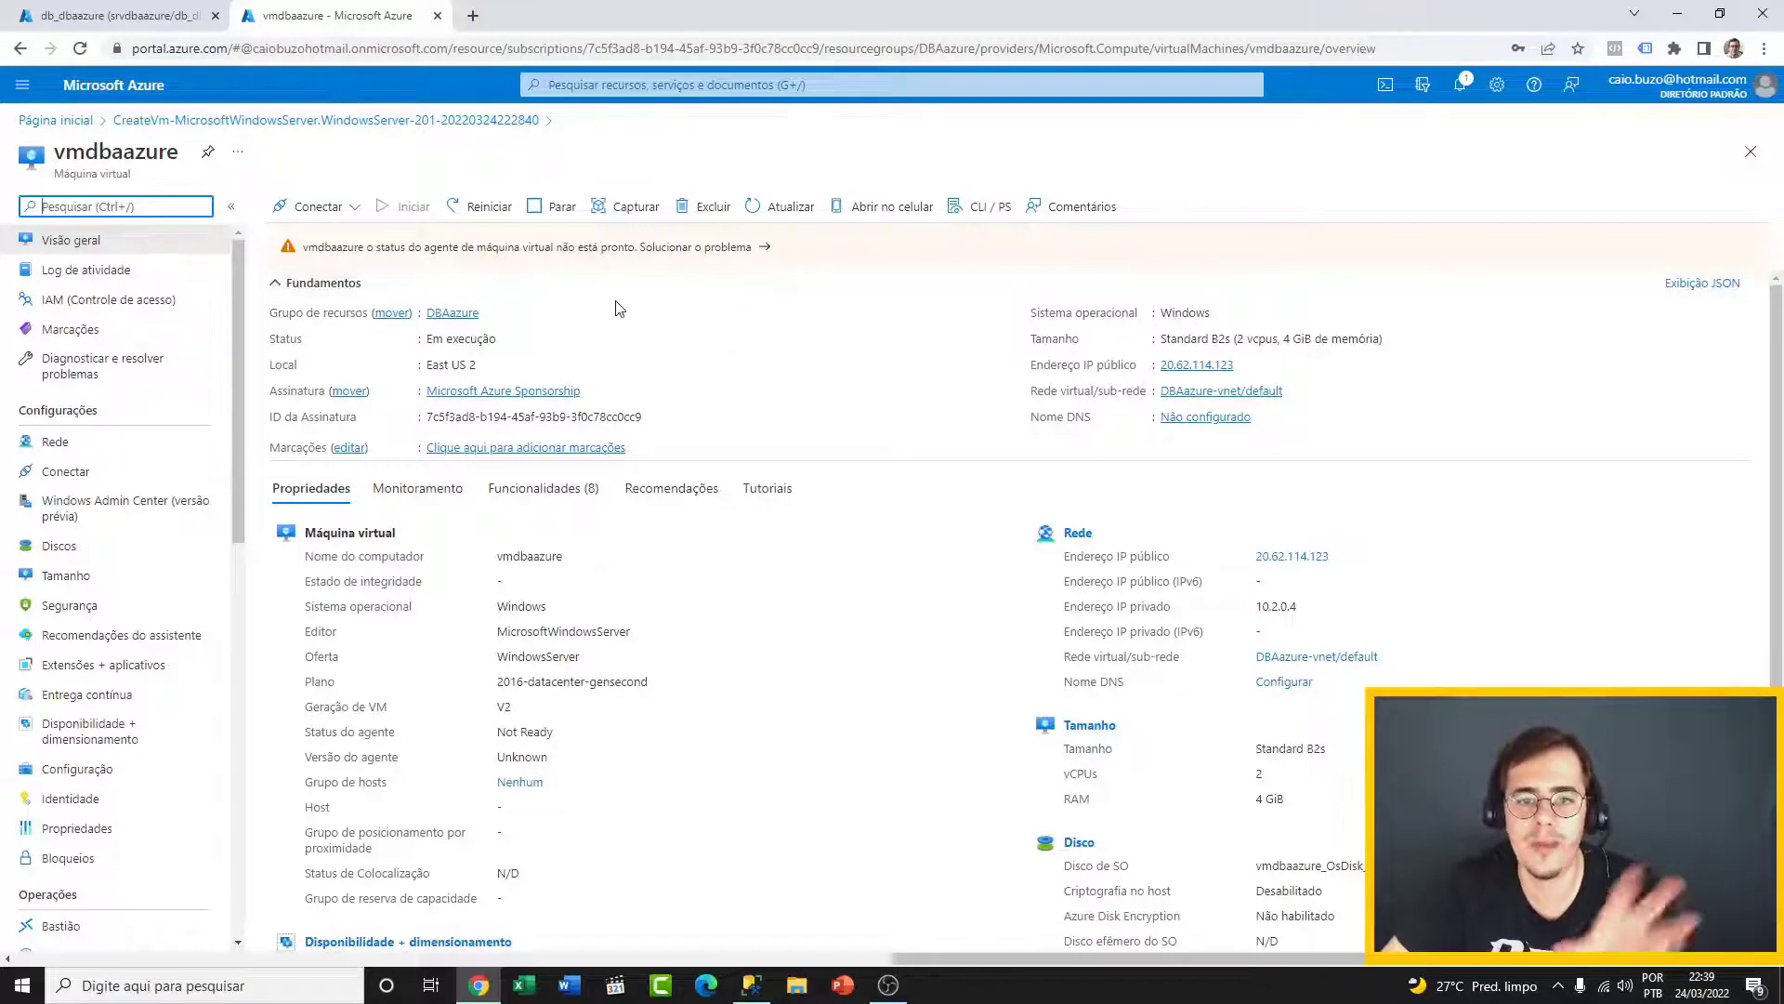
# - Examine the start, restart and stop actions, resource group and location in the virtual machine's overview
pyautogui.moveTo(238, 285)
pyautogui.mouseDown()
pyautogui.moveTo(229, 738)
pyautogui.moveTo(253, 269)
pyautogui.moveTo(235, 256)
pyautogui.mouseUp()
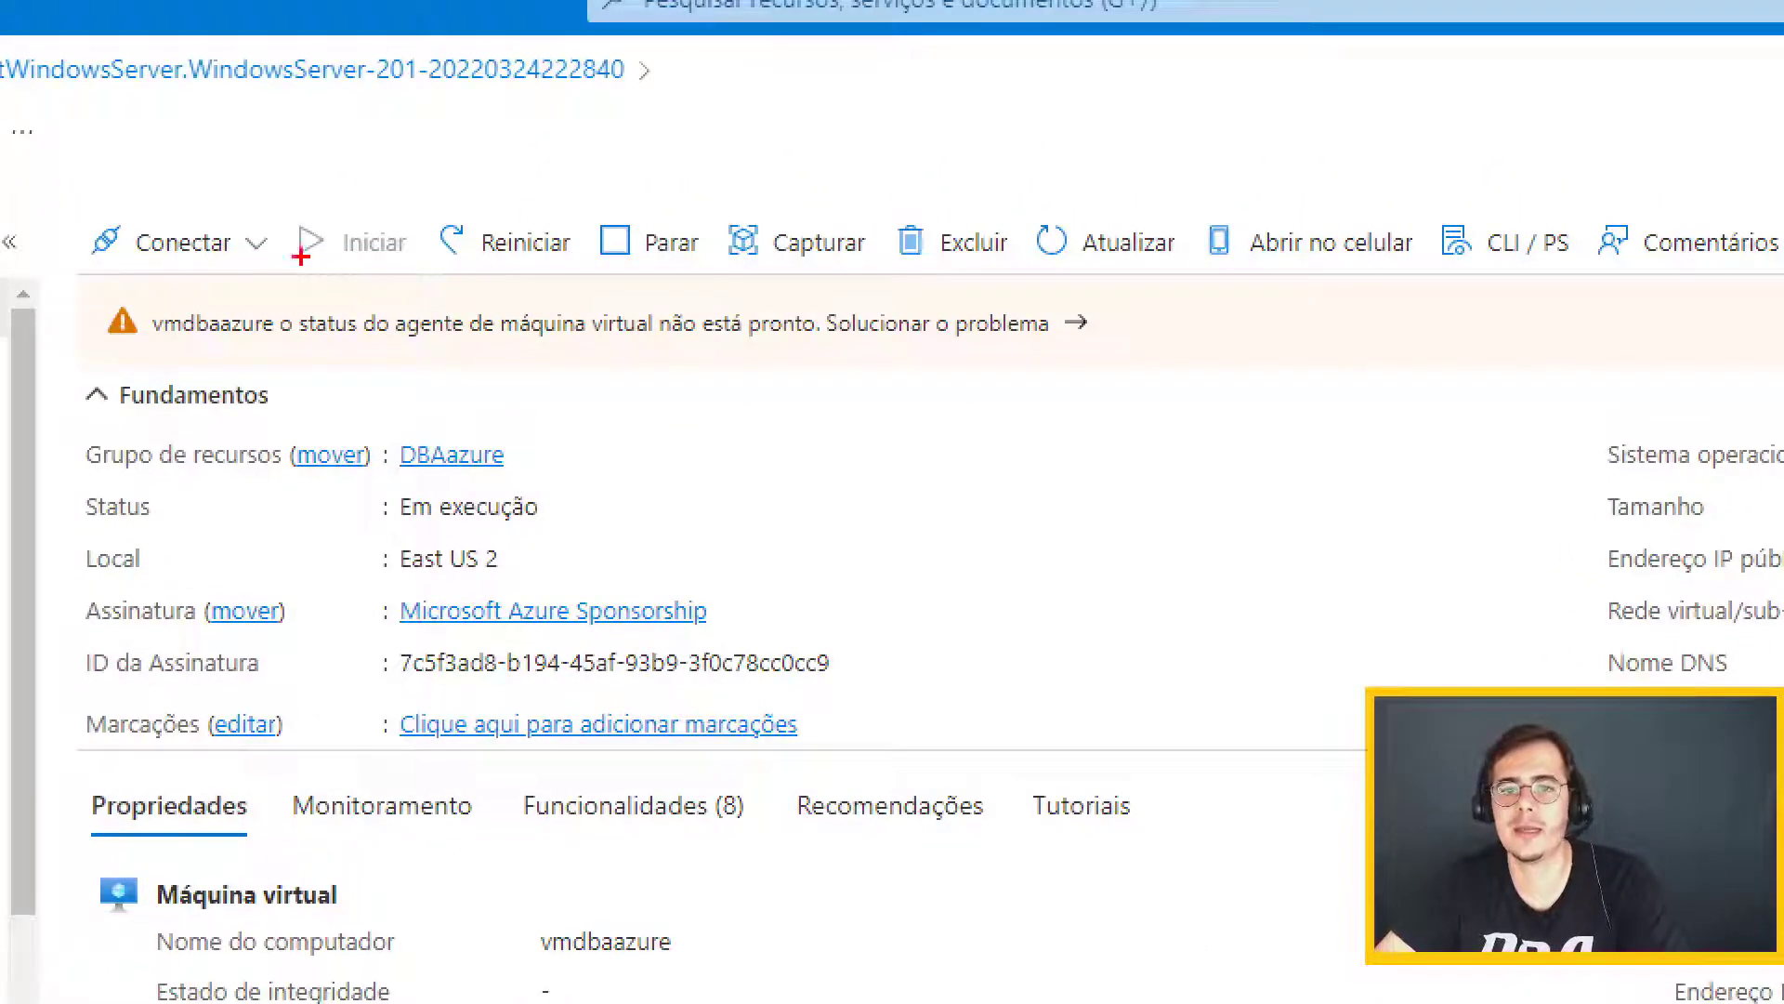
pyautogui.moveTo(378, 212); pyautogui.dragTo(525, 132)
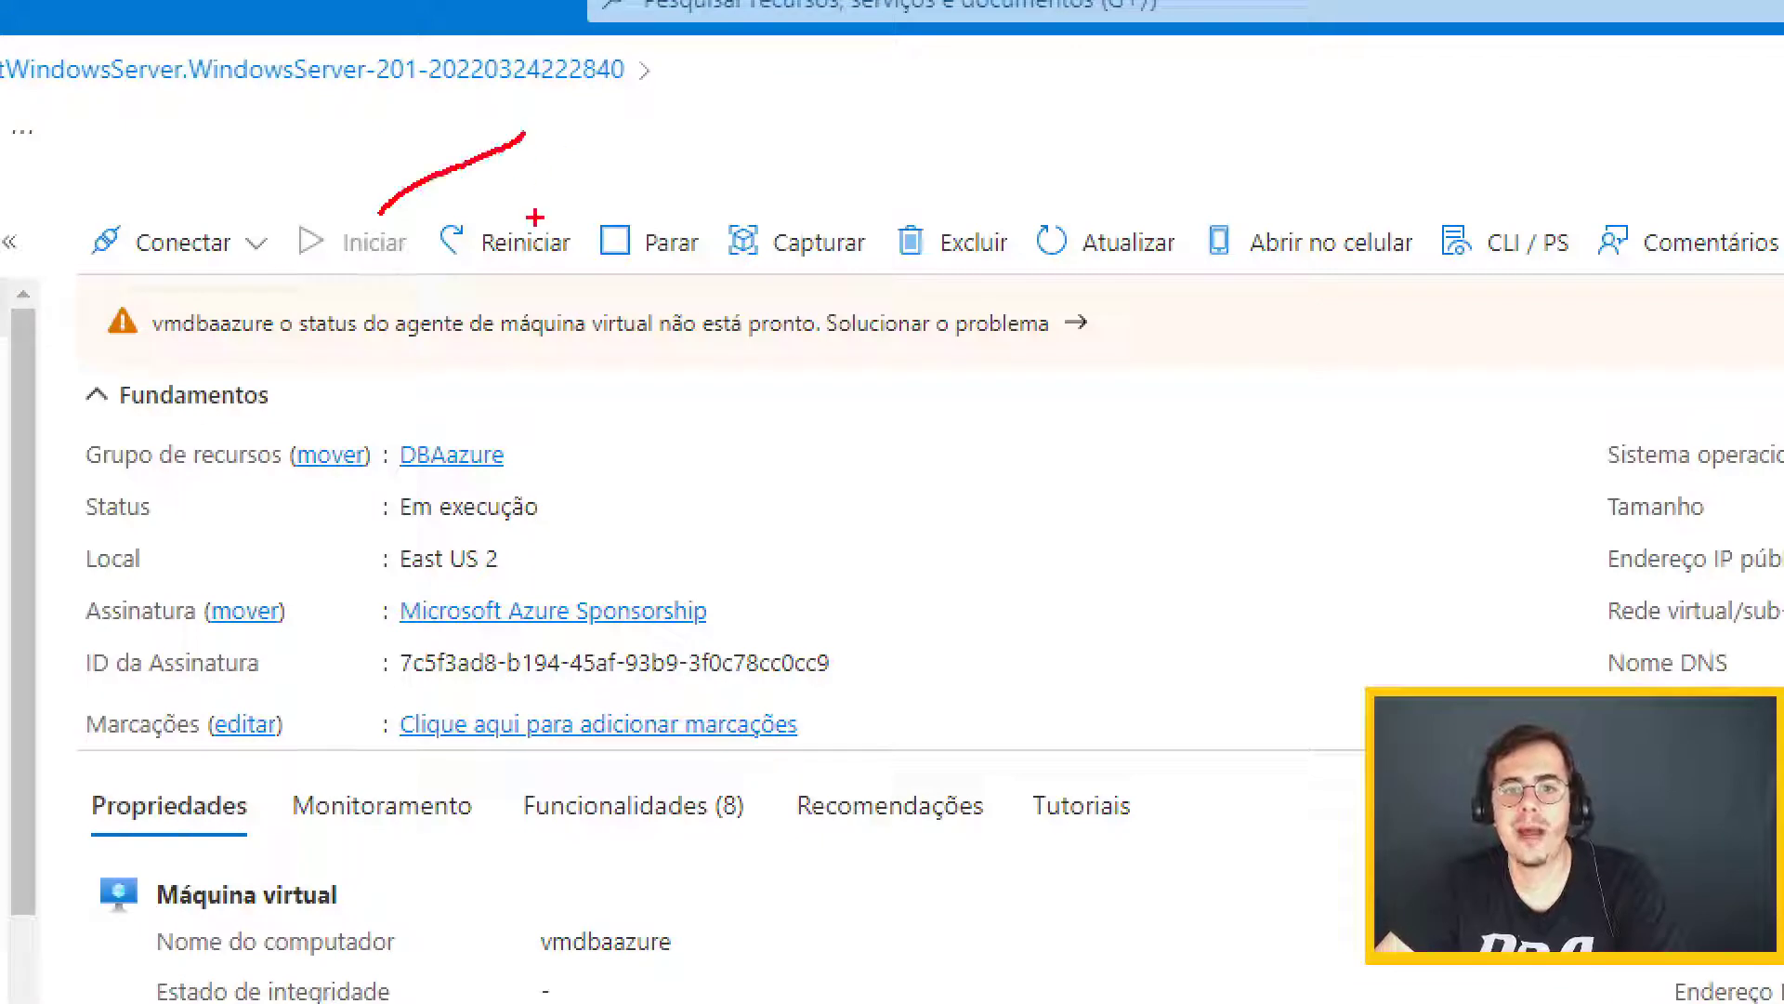
pyautogui.moveTo(535, 220)
pyautogui.mouseDown()
pyautogui.moveTo(644, 163)
pyautogui.moveTo(809, 157)
pyautogui.mouseUp()
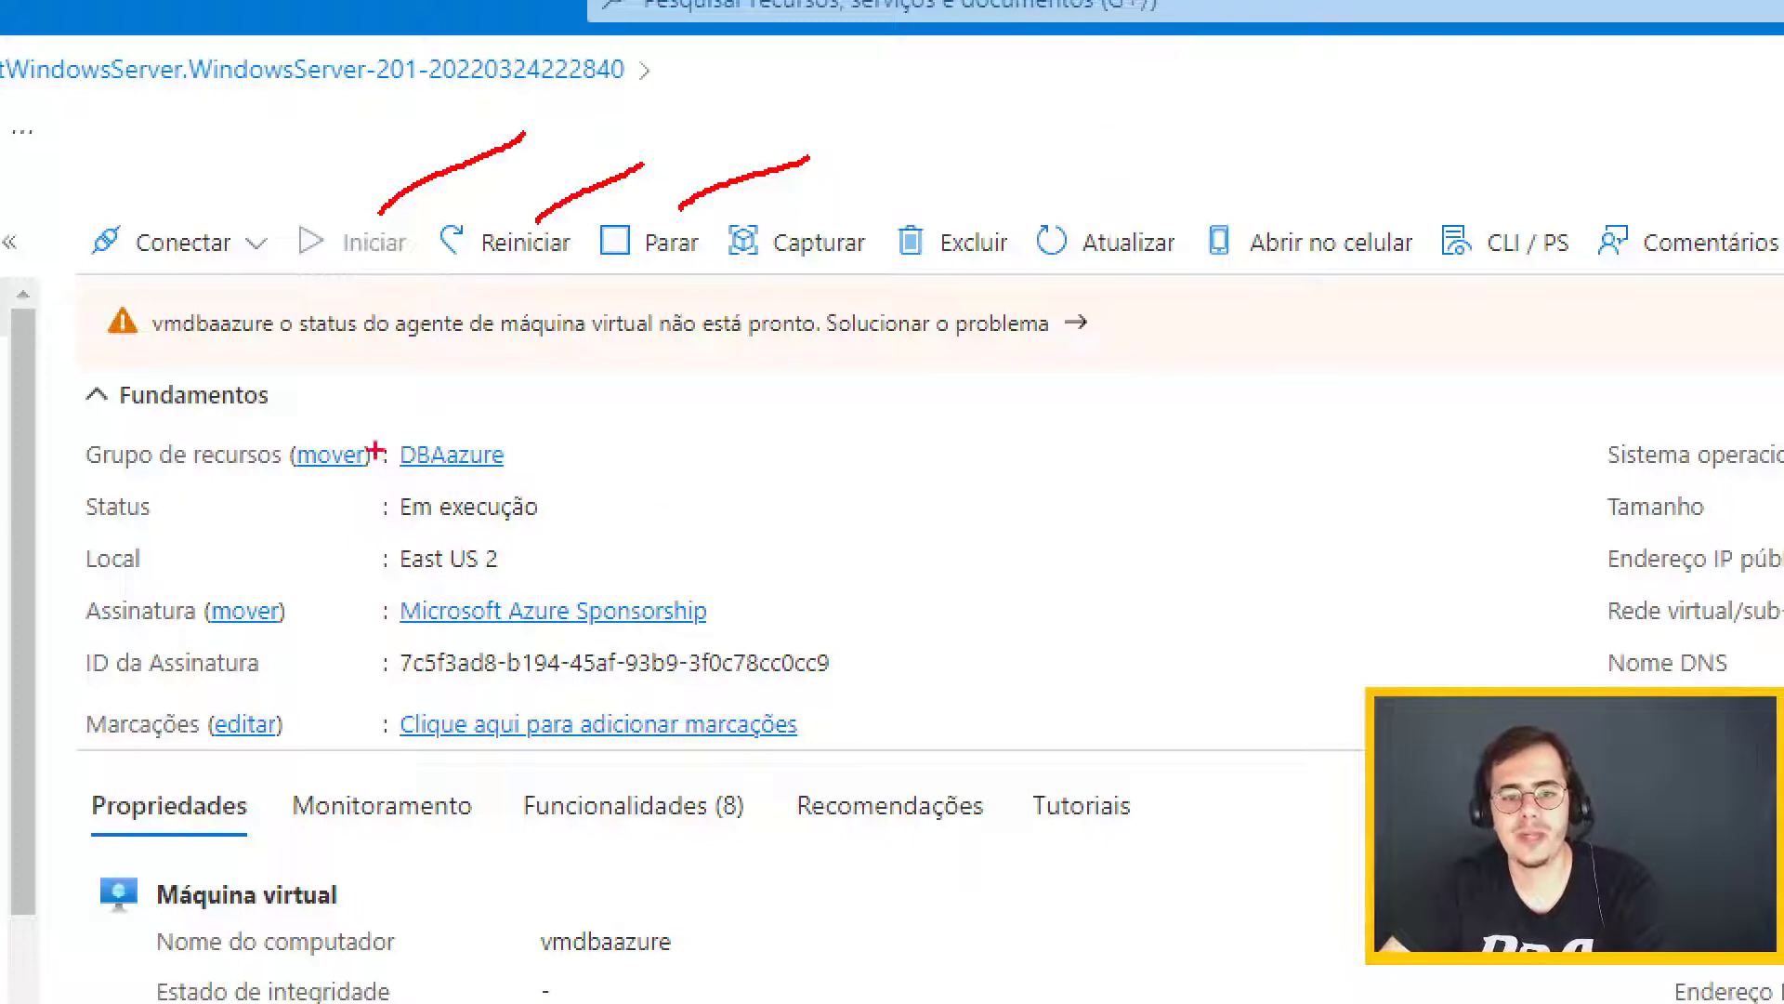
pyautogui.moveTo(527, 444); pyautogui.dragTo(598, 403)
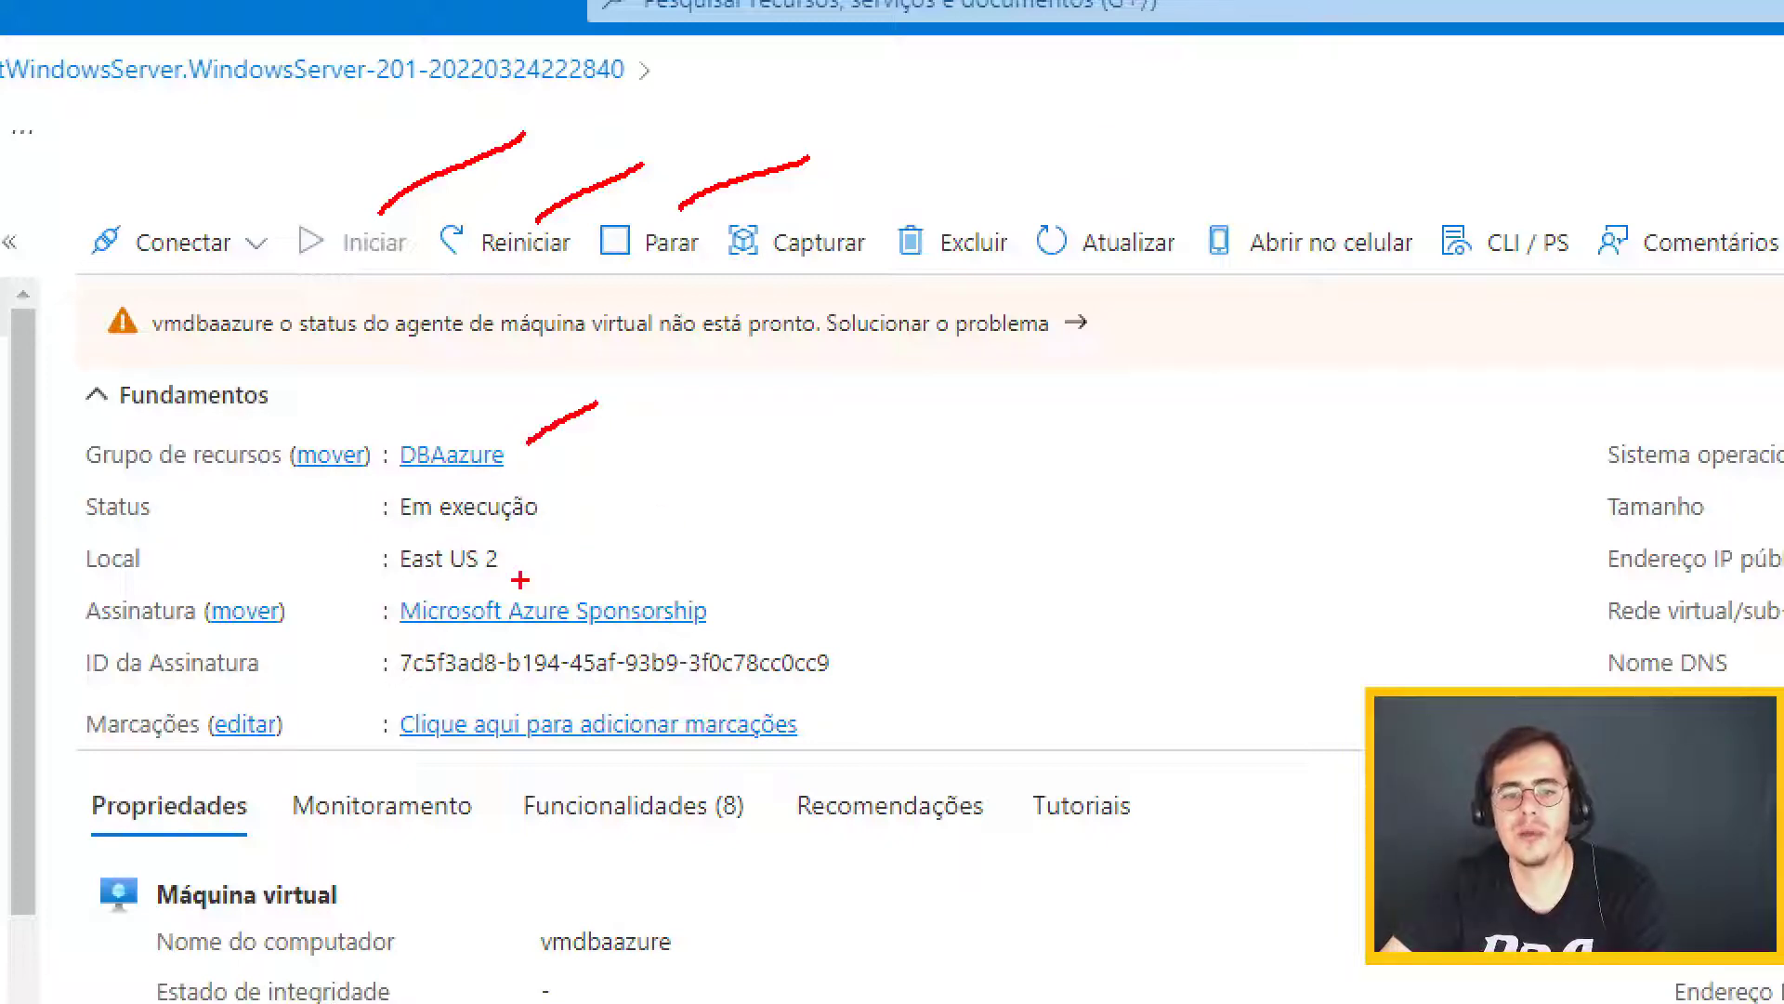
pyautogui.moveTo(516, 562); pyautogui.dragTo(604, 523)
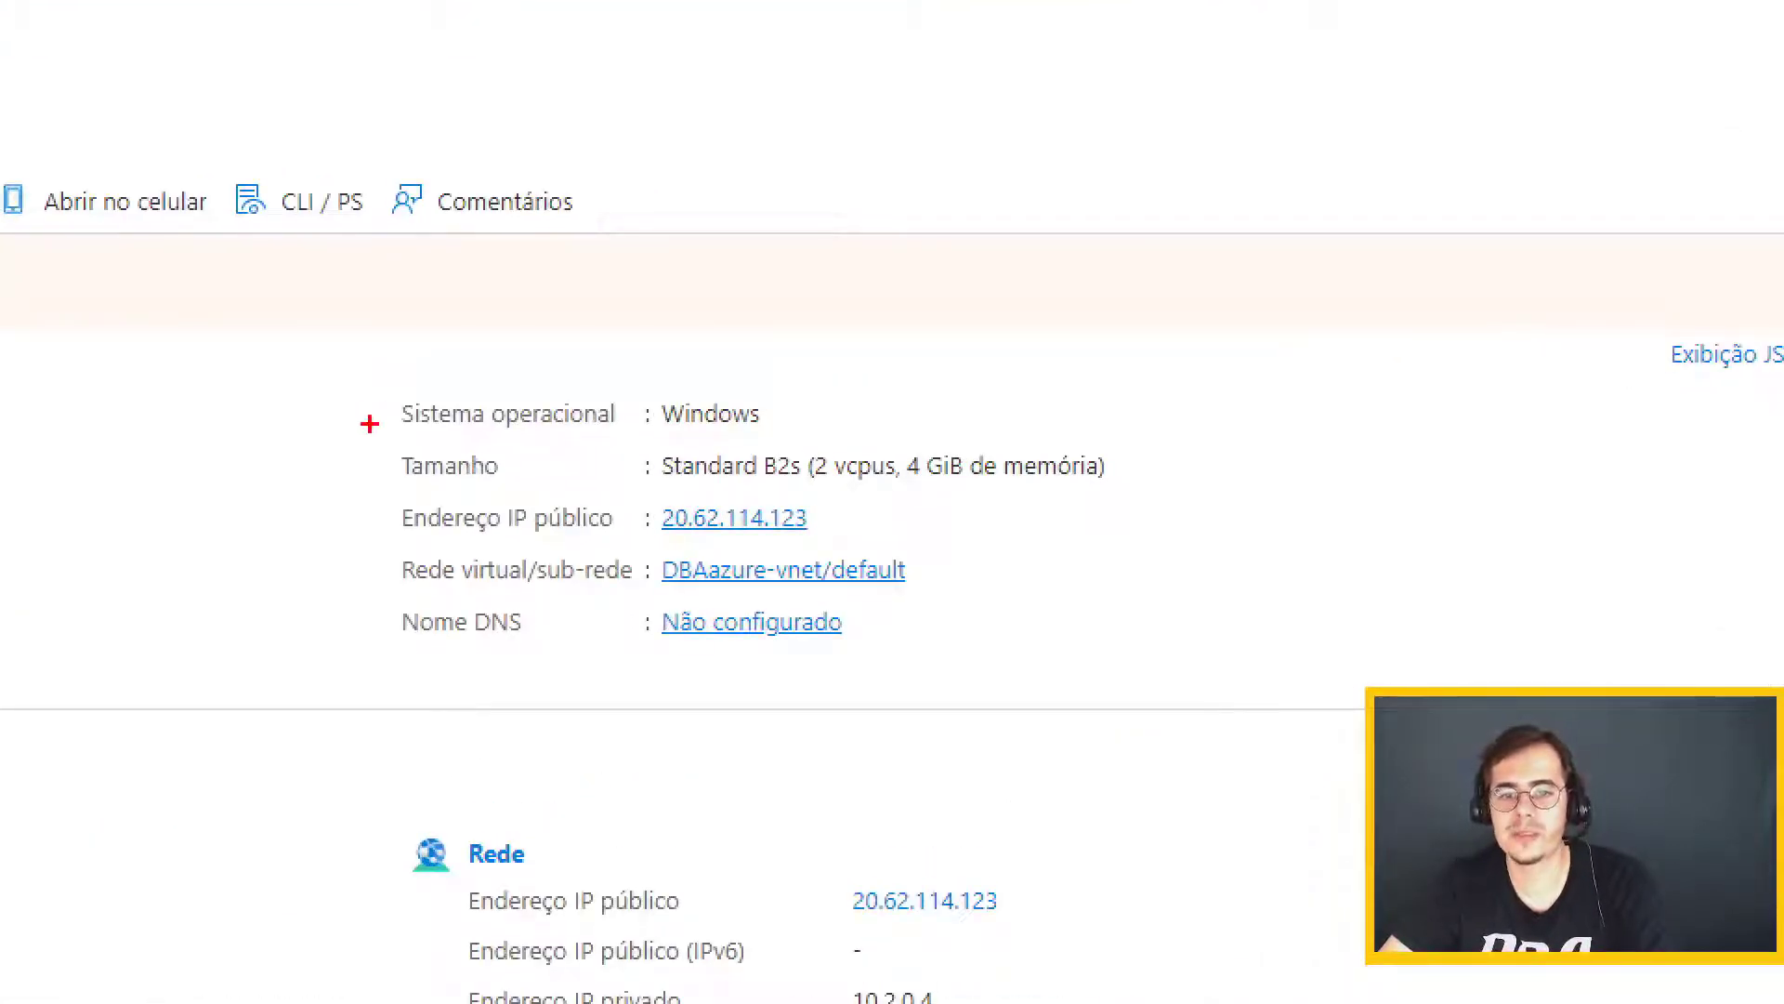
# - Set the virtual machine's public IP address assignment to static (Estático), save it, and return to the machine's overview
pyautogui.moveTo(372, 435); pyautogui.dragTo(1138, 483)
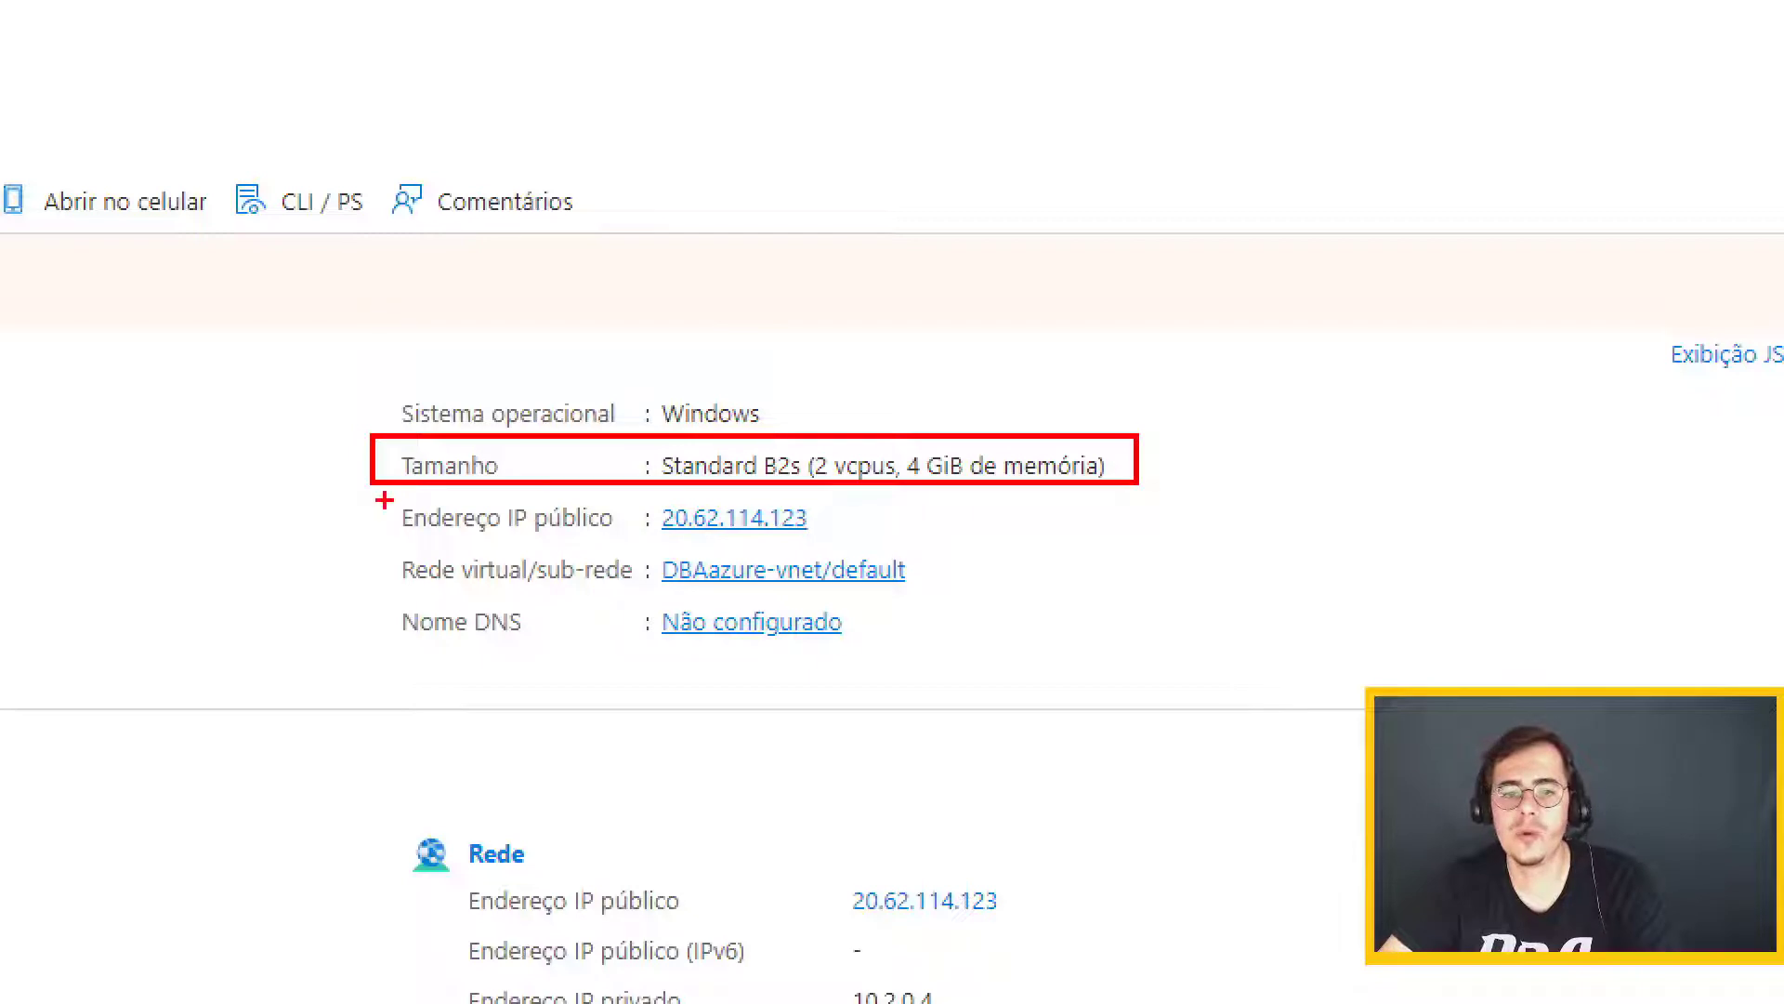
pyautogui.moveTo(374, 484); pyautogui.dragTo(859, 536)
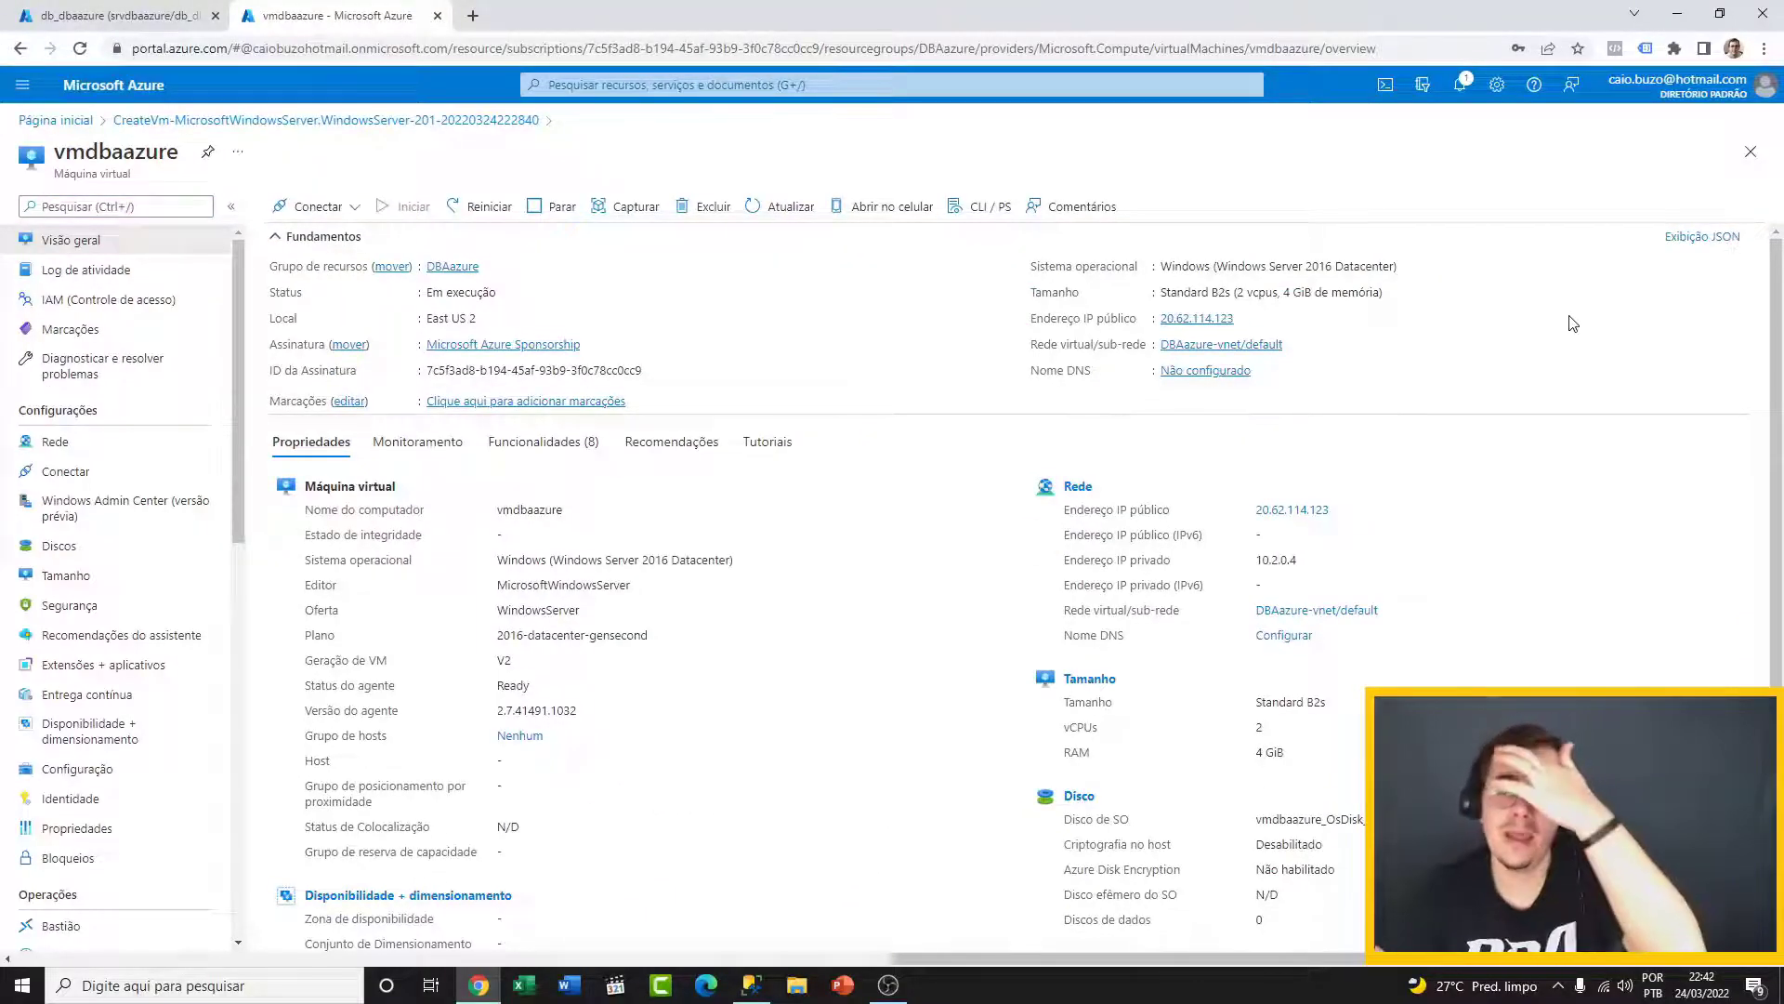
pyautogui.click(1187, 320)
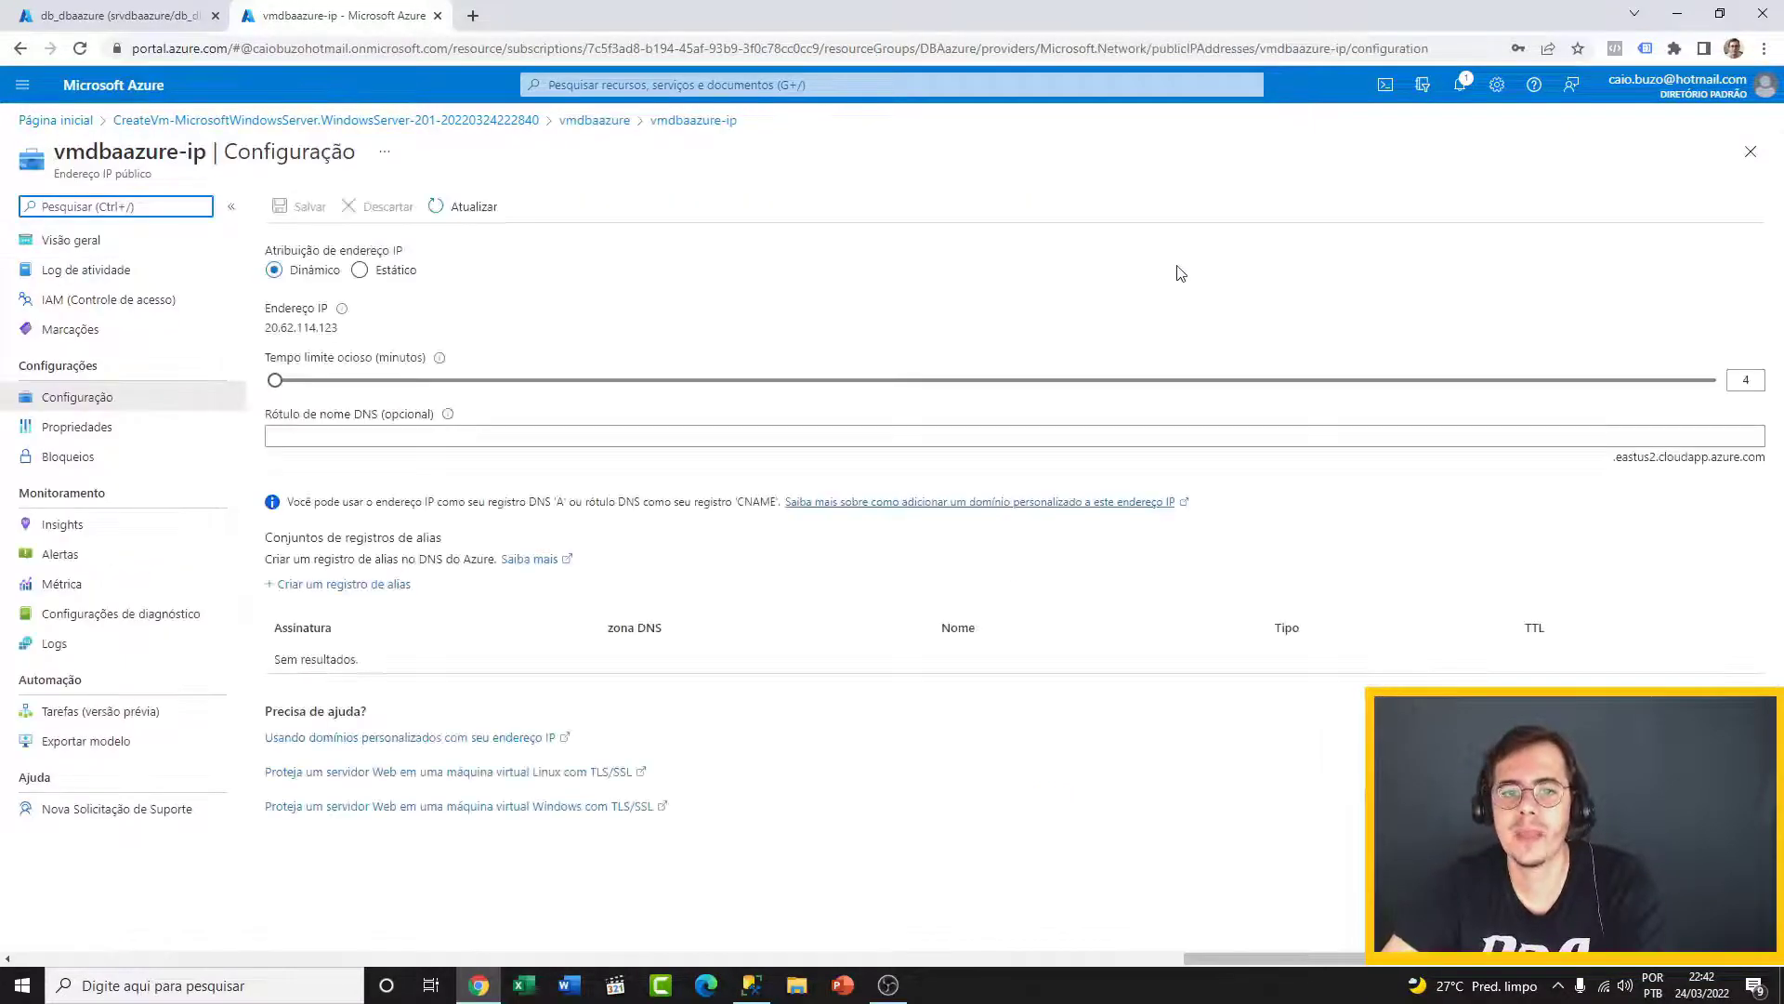
pyautogui.click(360, 271)
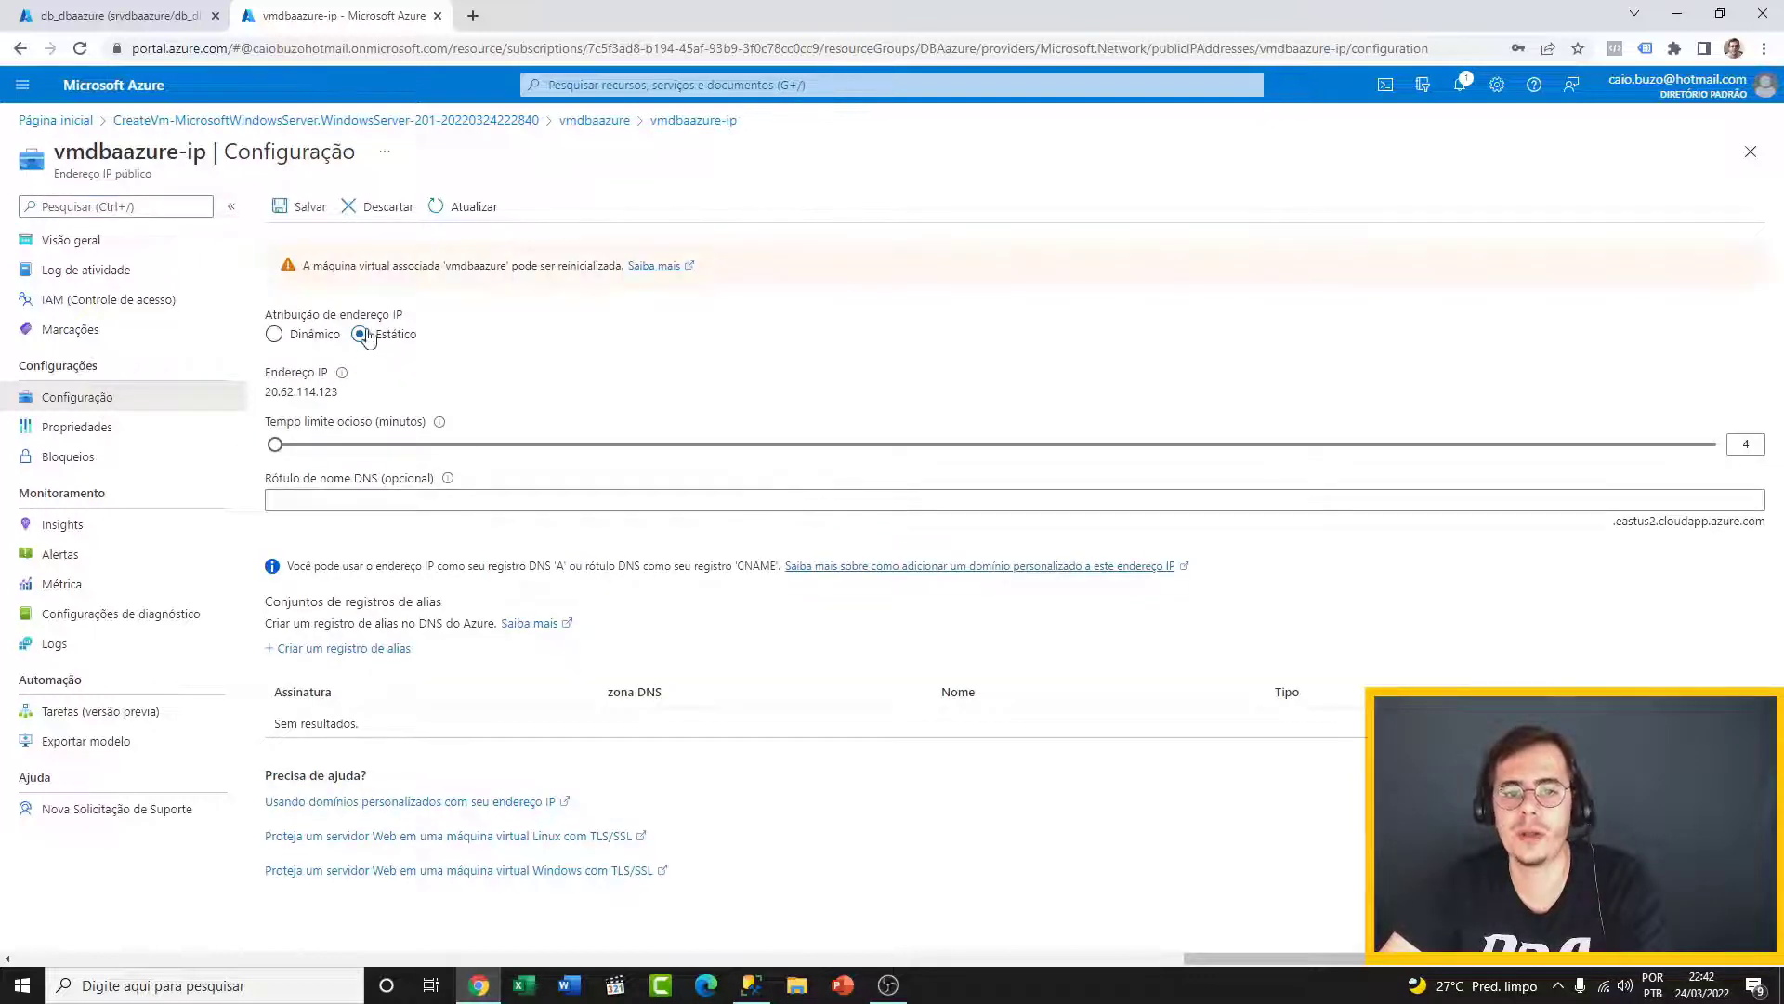
pyautogui.click(289, 207)
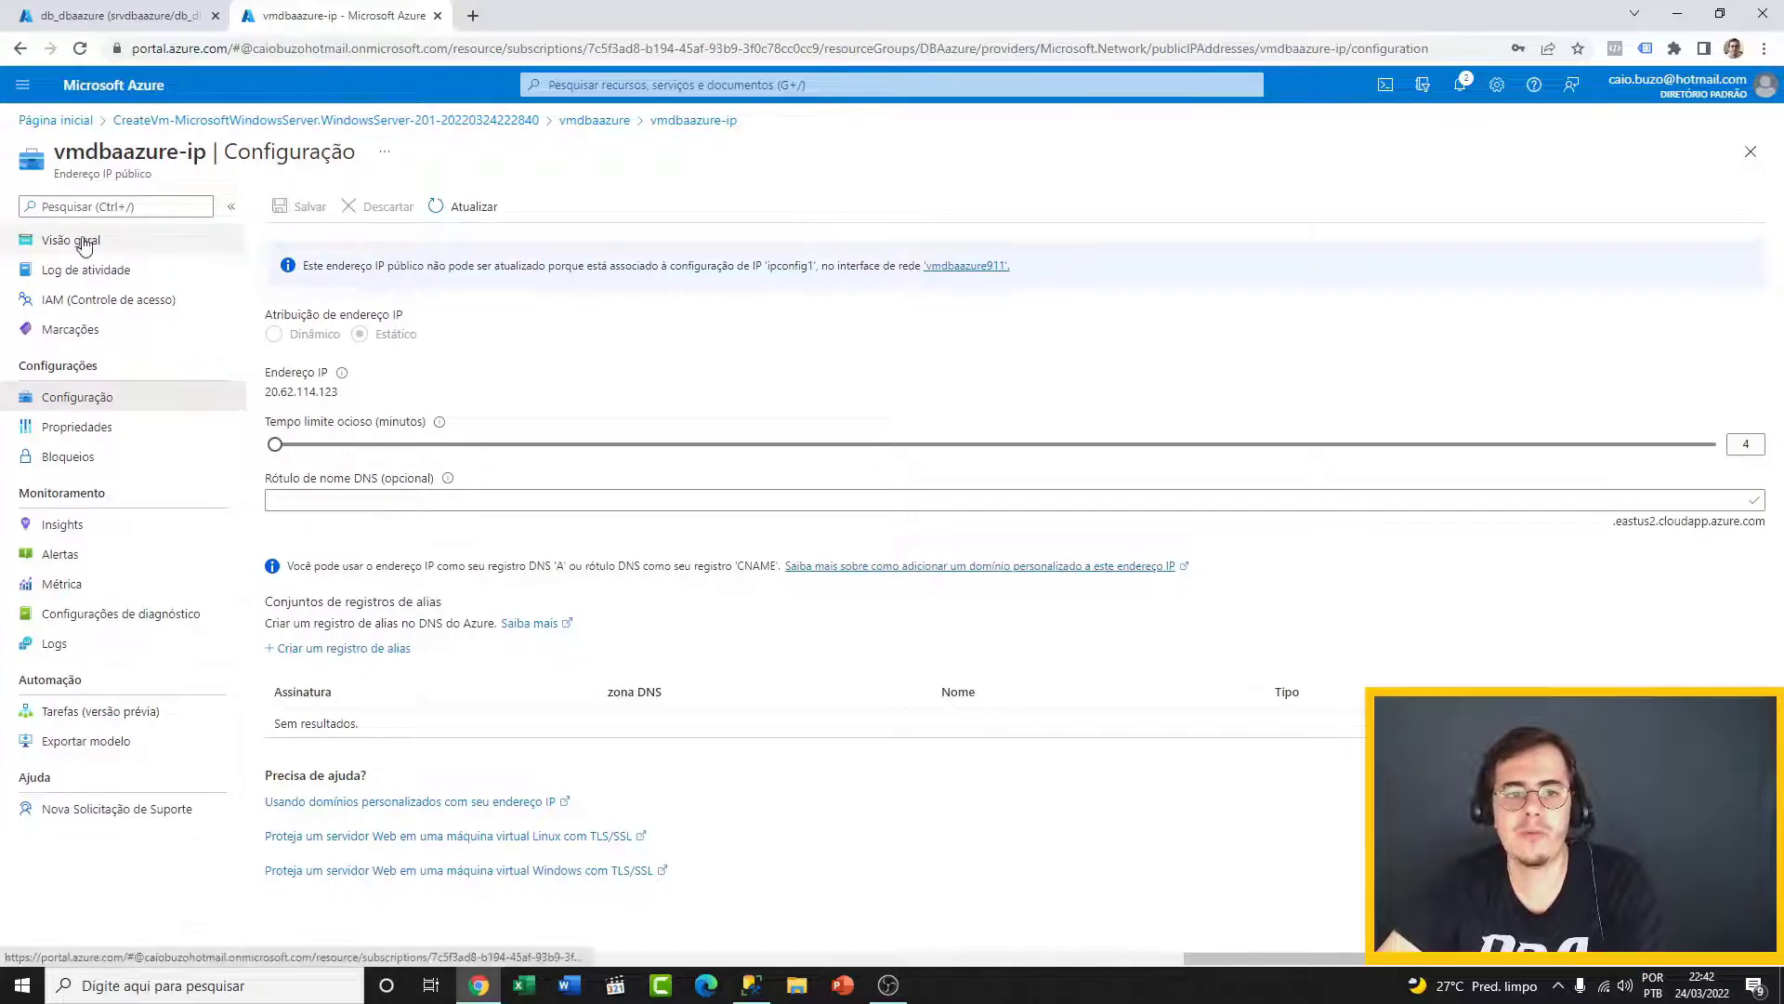
pyautogui.click(595, 122)
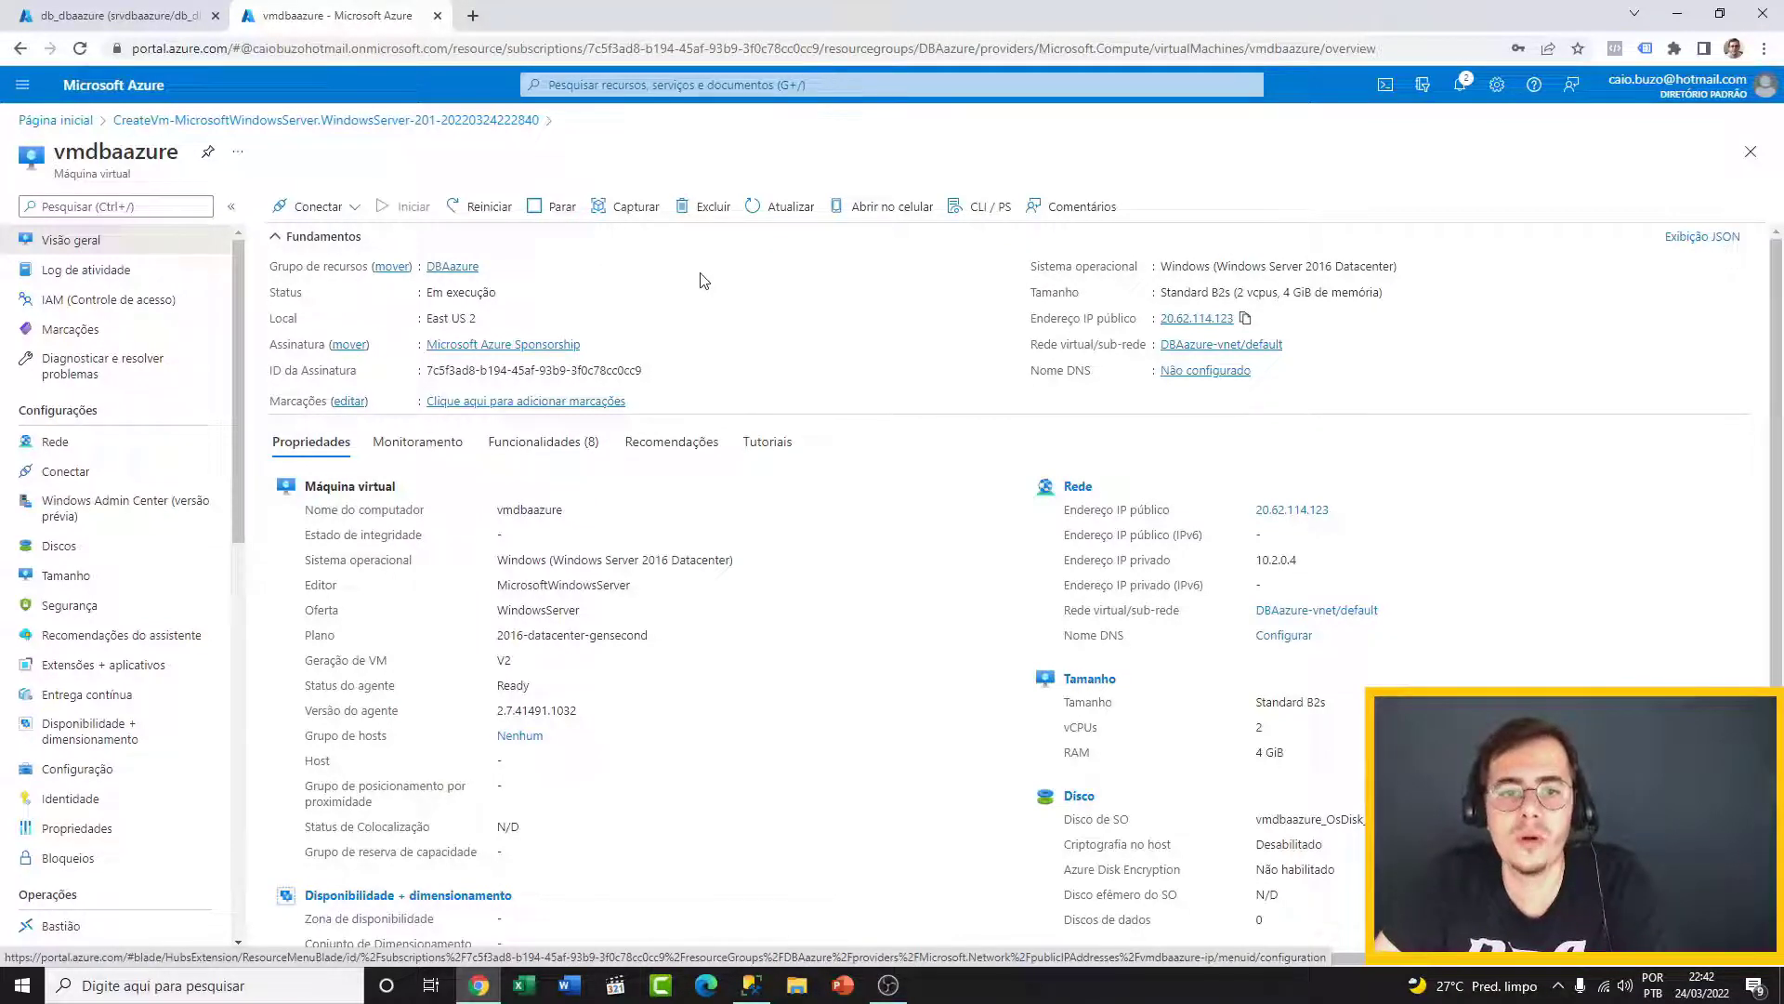
# - Download the RDP file for the virtual machine's public IP address on port 3389 and open it
pyautogui.click(358, 209)
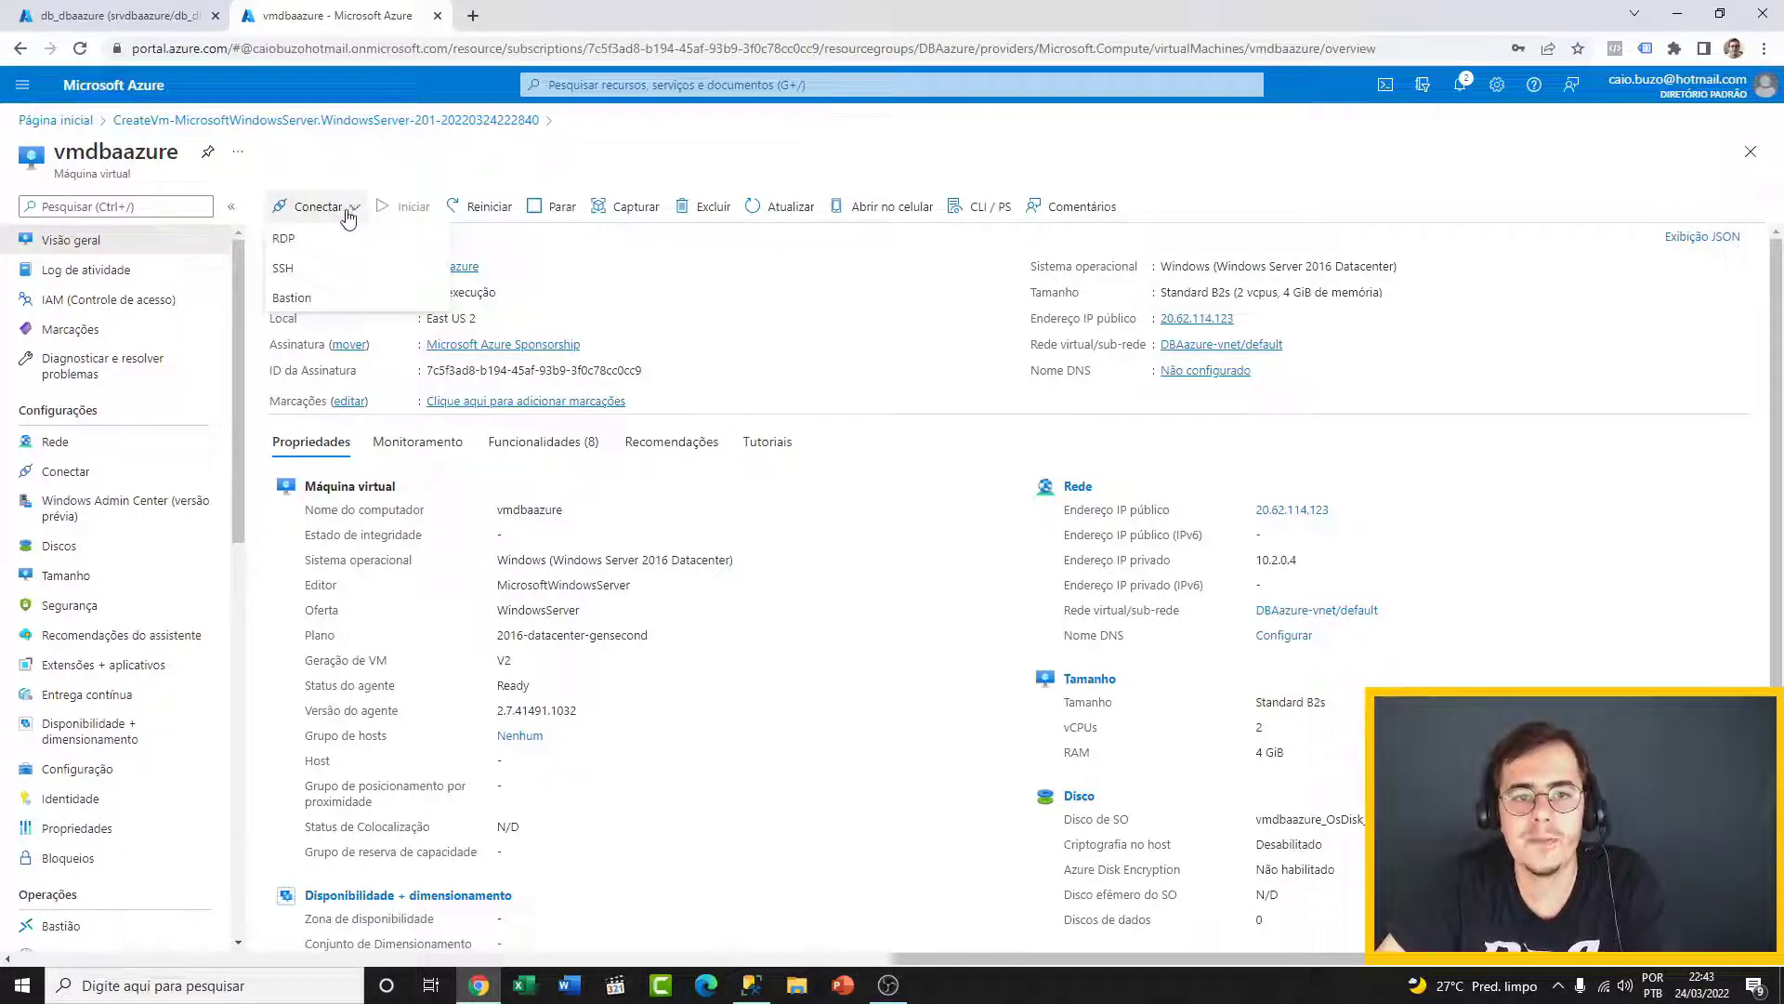
pyautogui.click(307, 238)
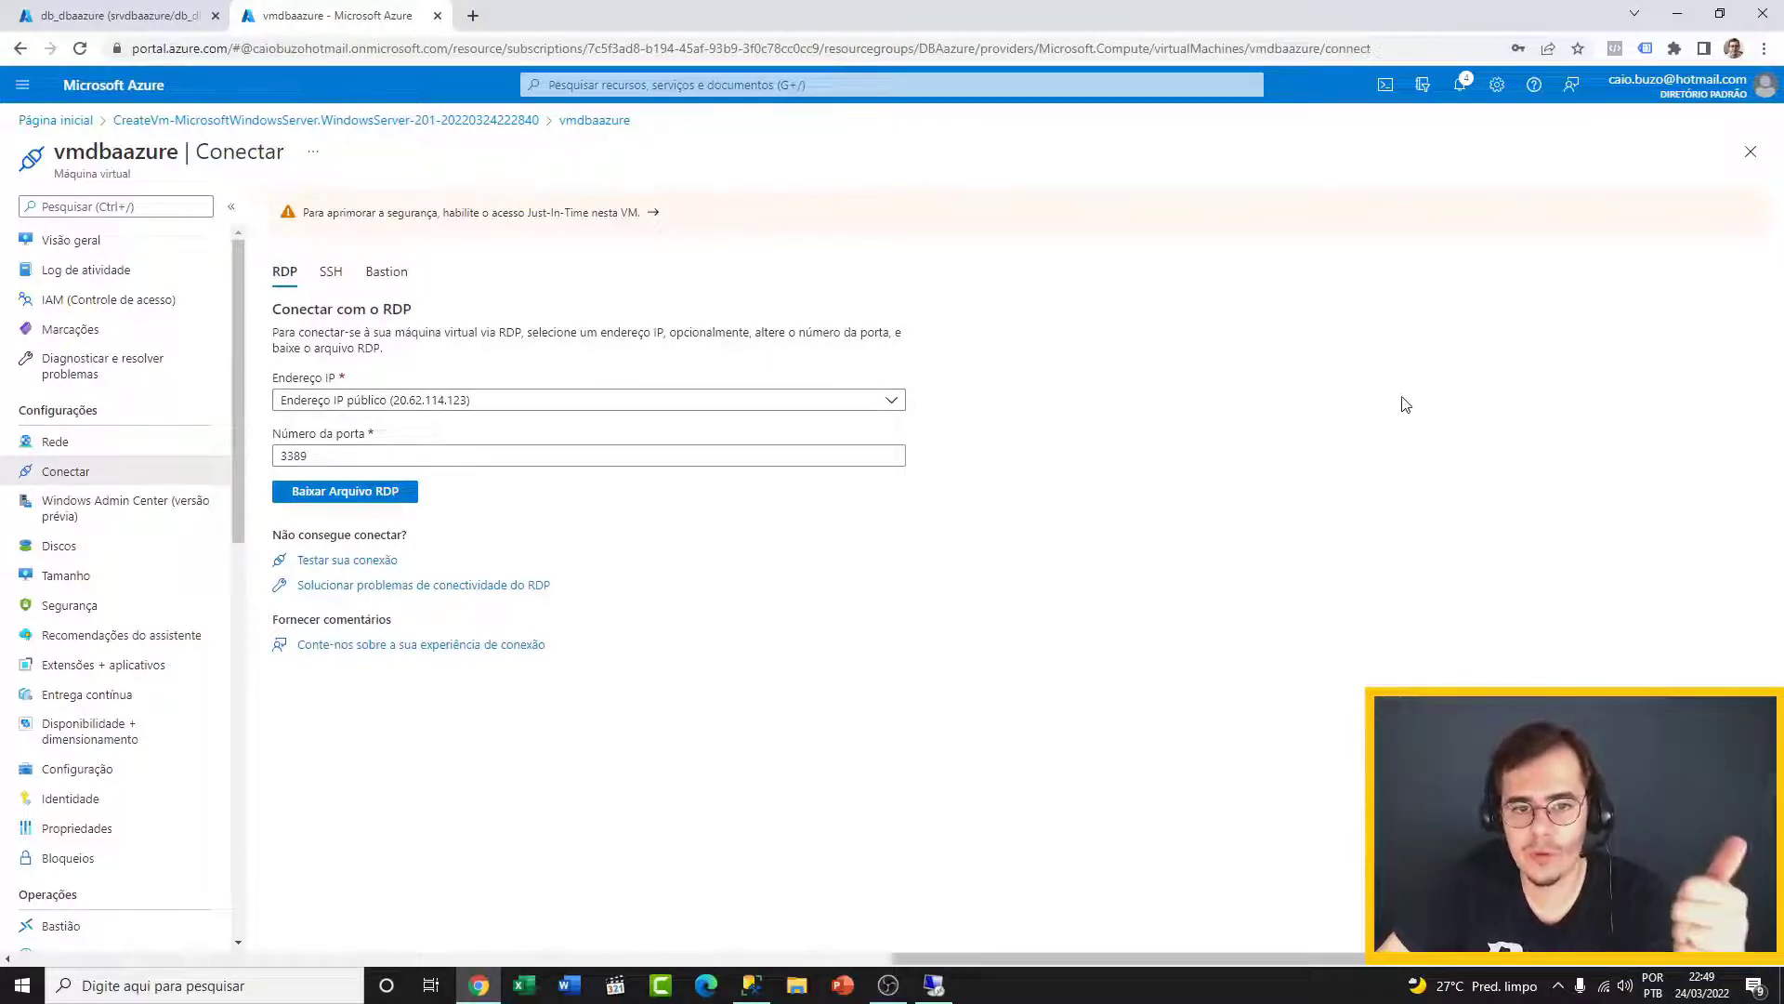
pyautogui.click(323, 457)
pyautogui.doubleClick(323, 457)
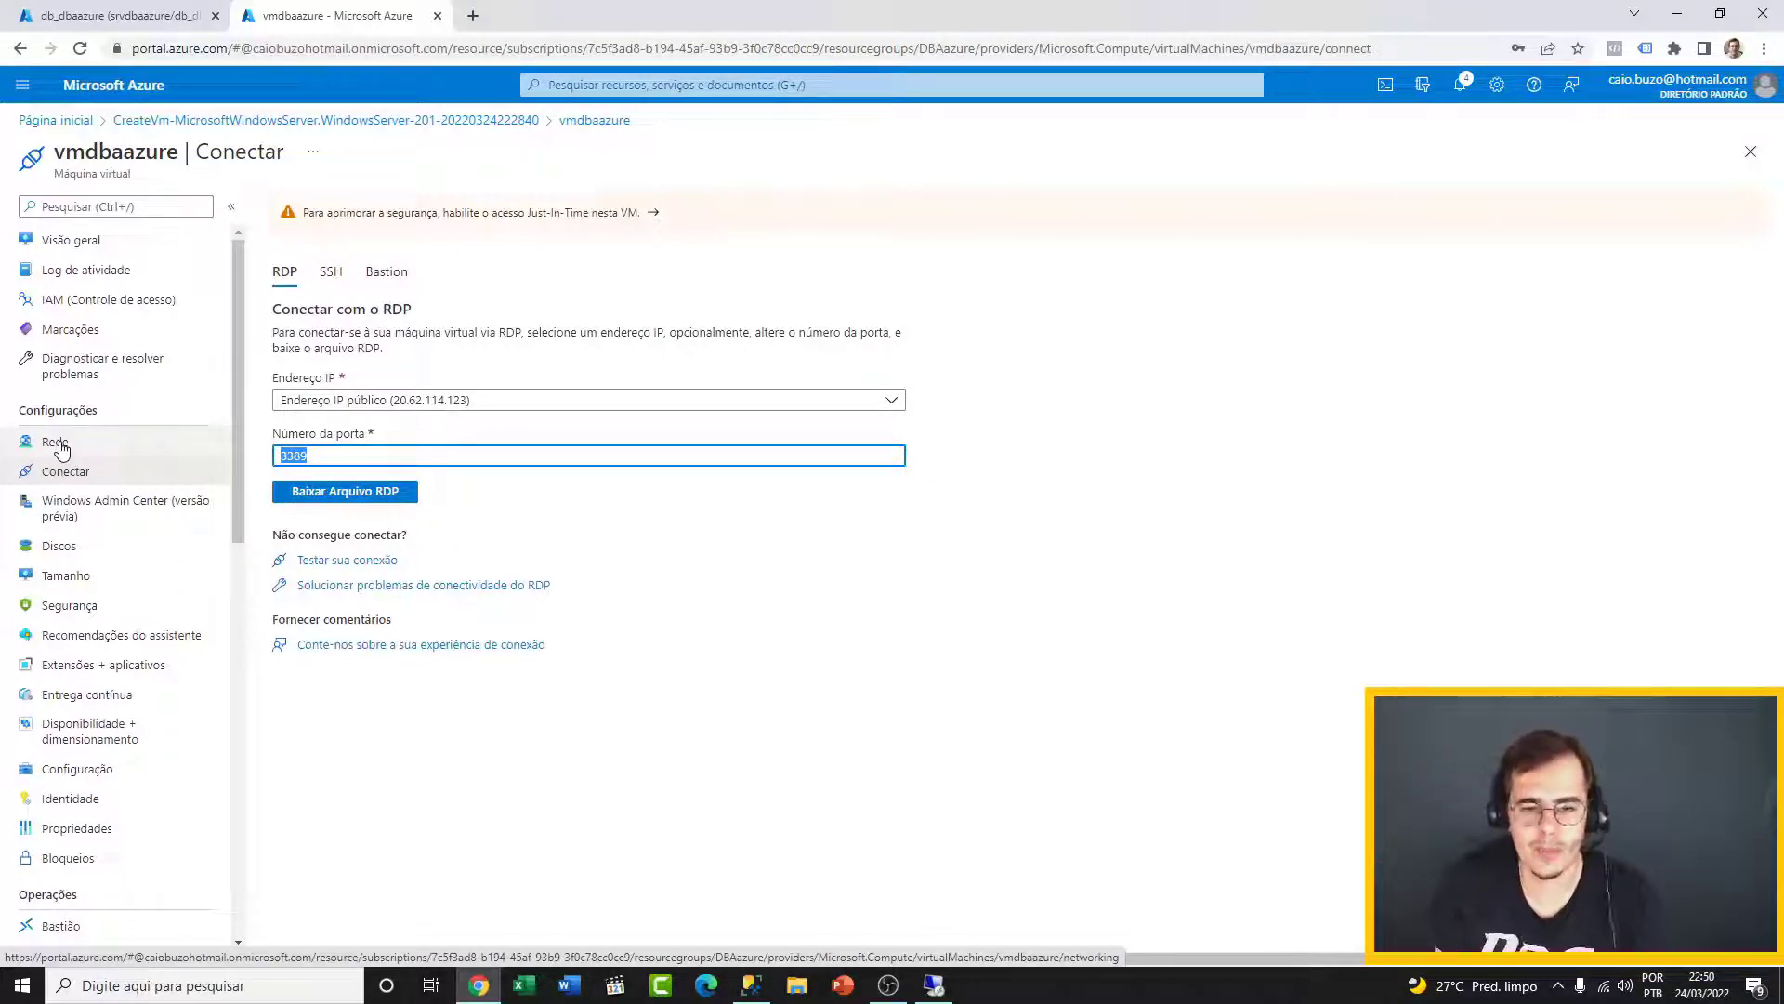
pyautogui.click(352, 493)
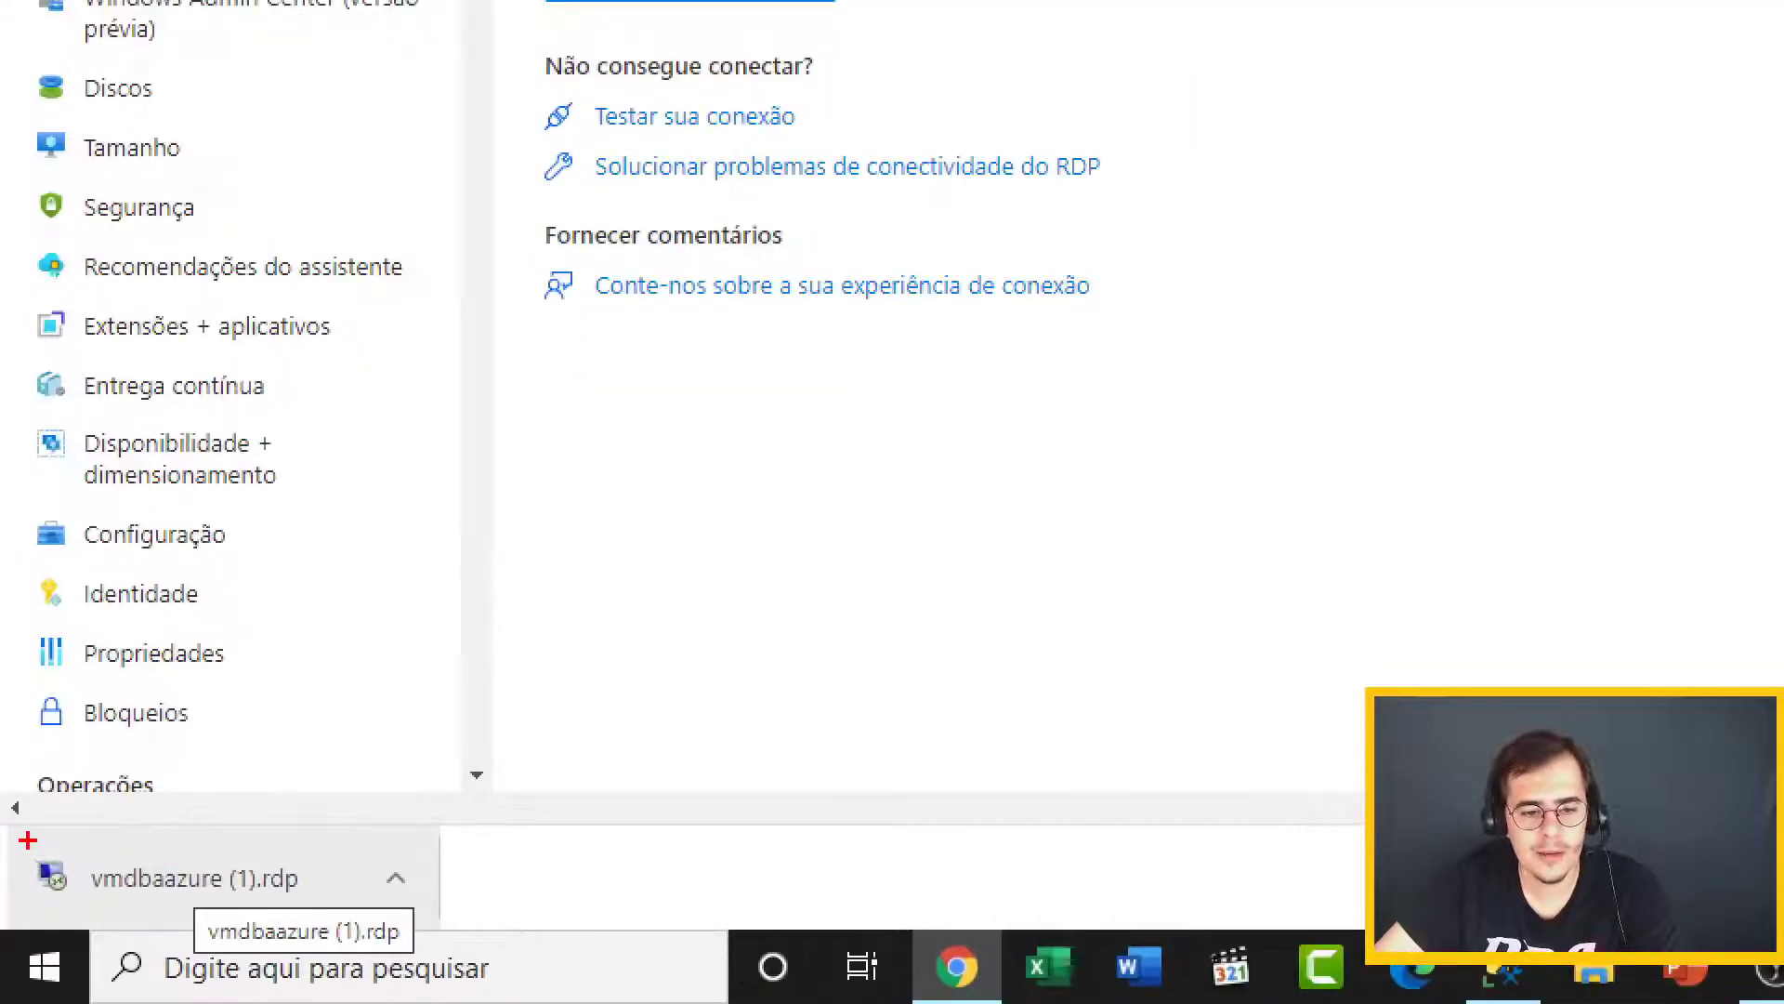
pyautogui.moveTo(28, 840); pyautogui.dragTo(327, 914)
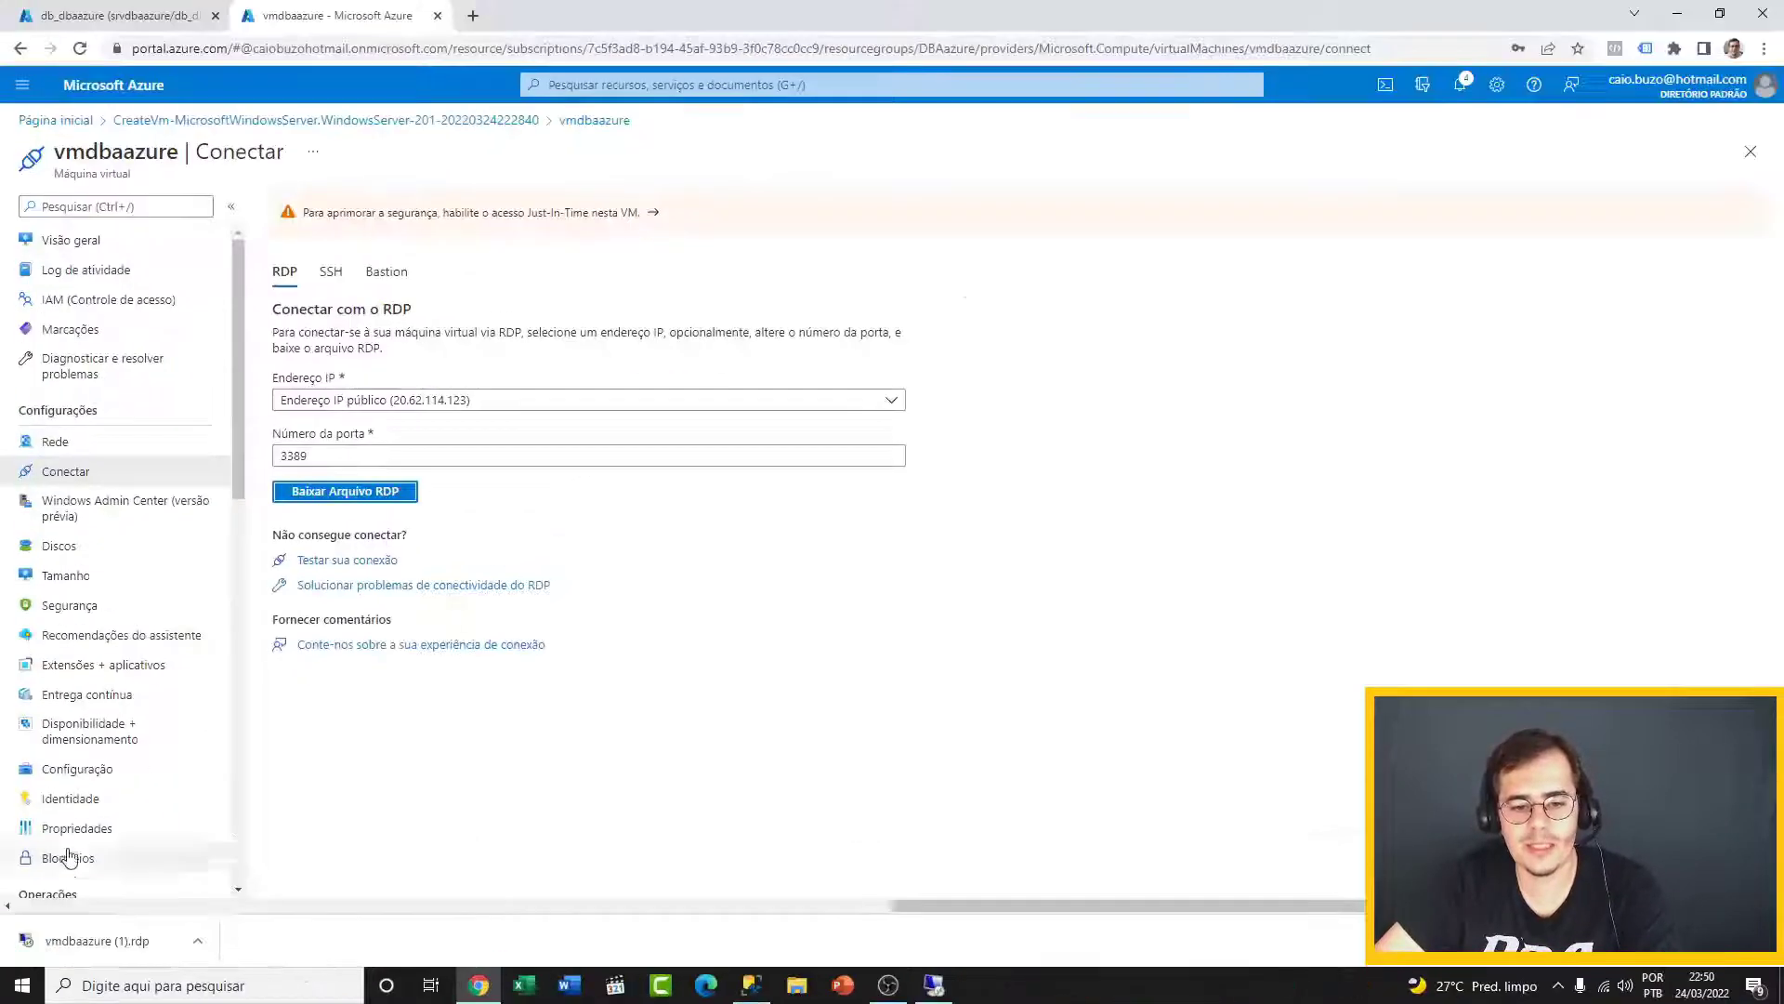
pyautogui.click(223, 884)
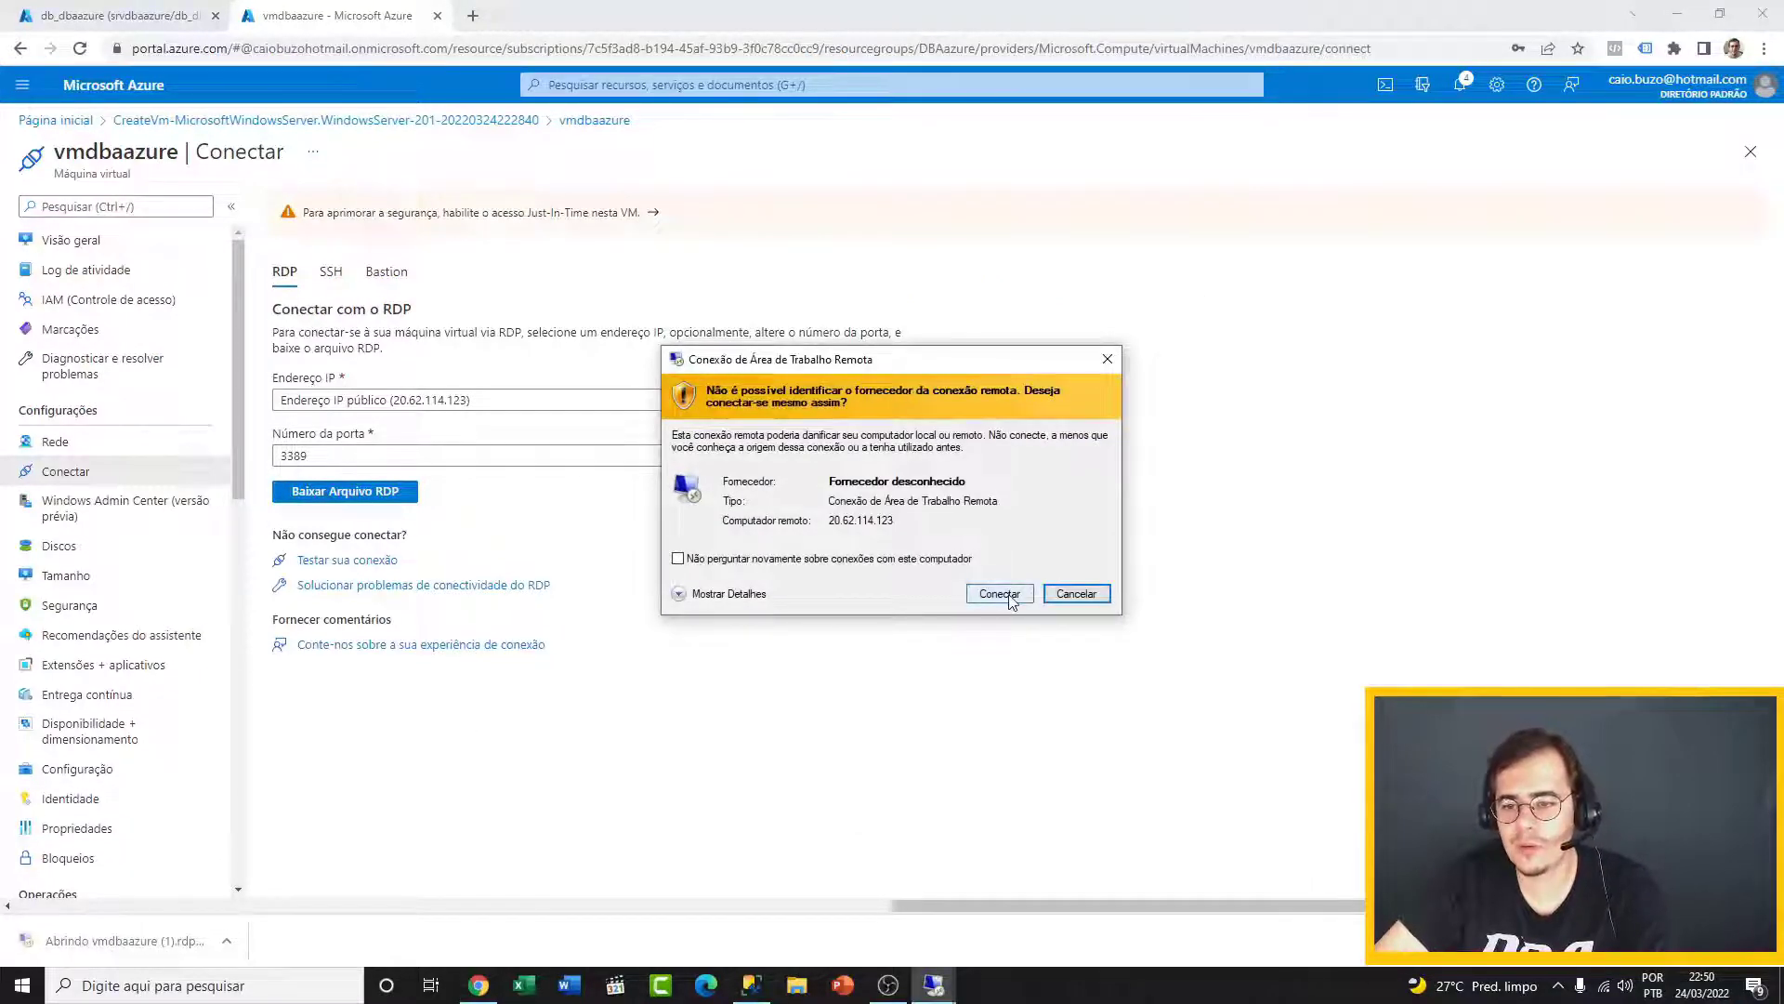
# - Connect to the remote machine with a different account, entering the username dbaazure and the account password, and accept its untrusted certificate
pyautogui.click(1010, 599)
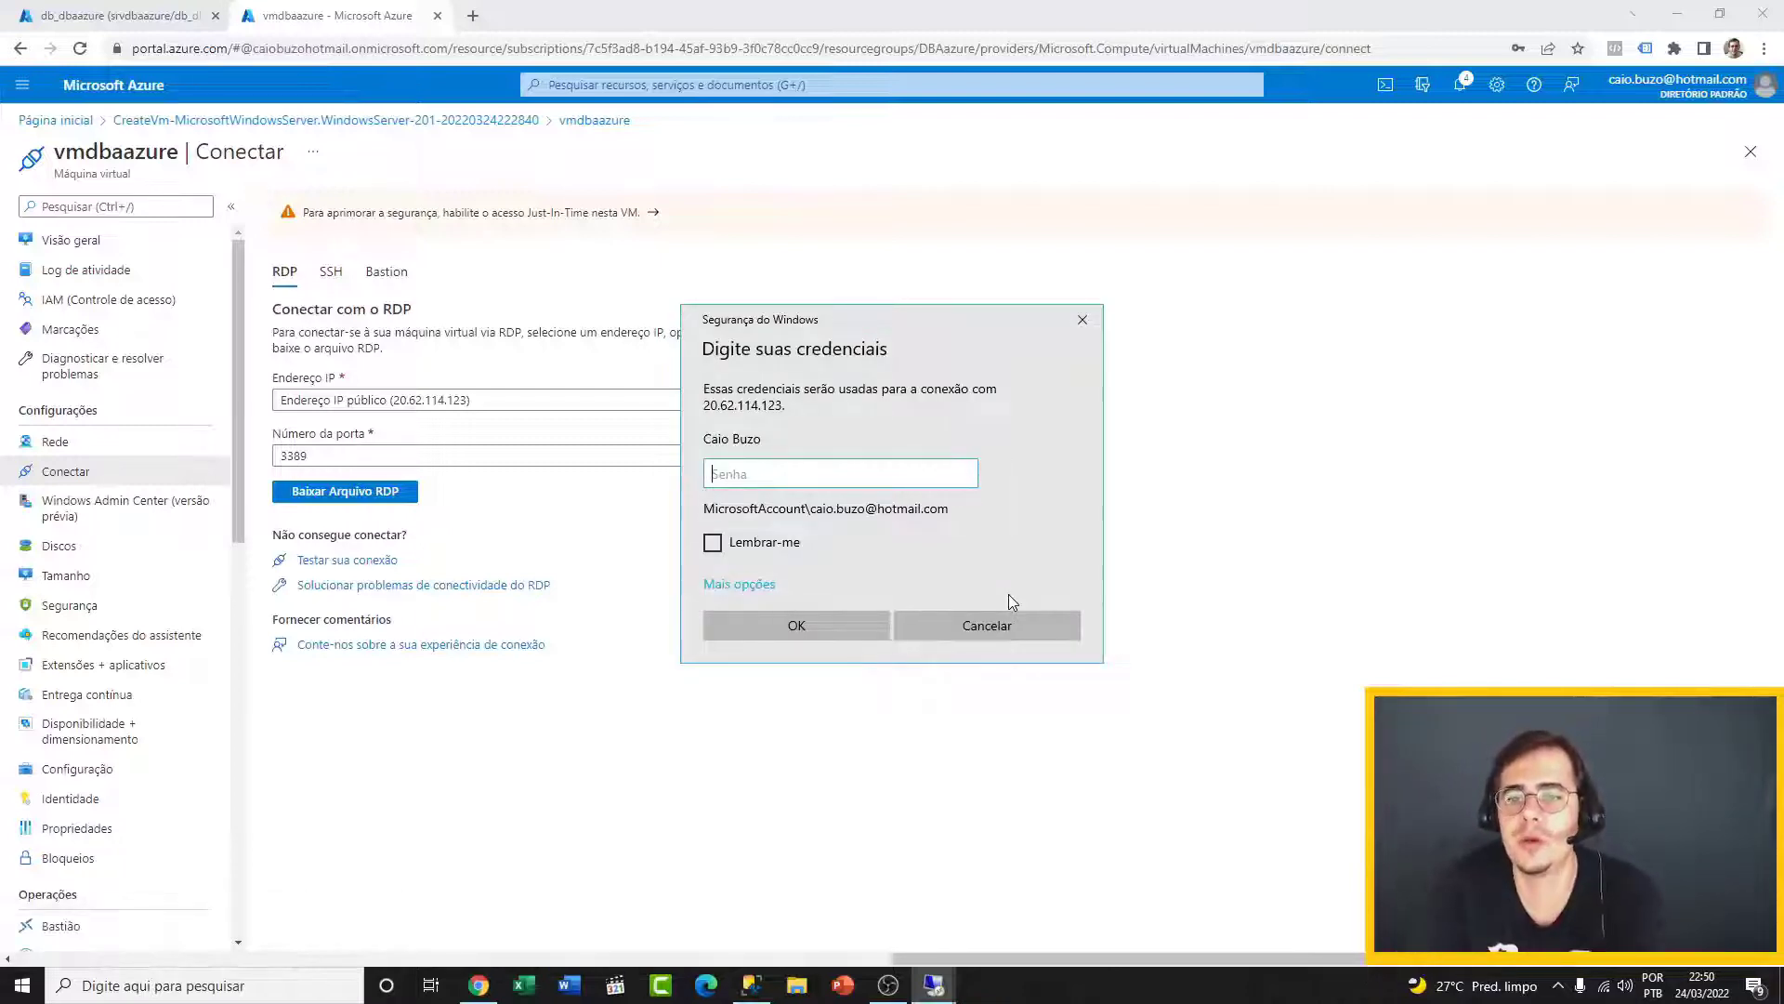
pyautogui.click(734, 585)
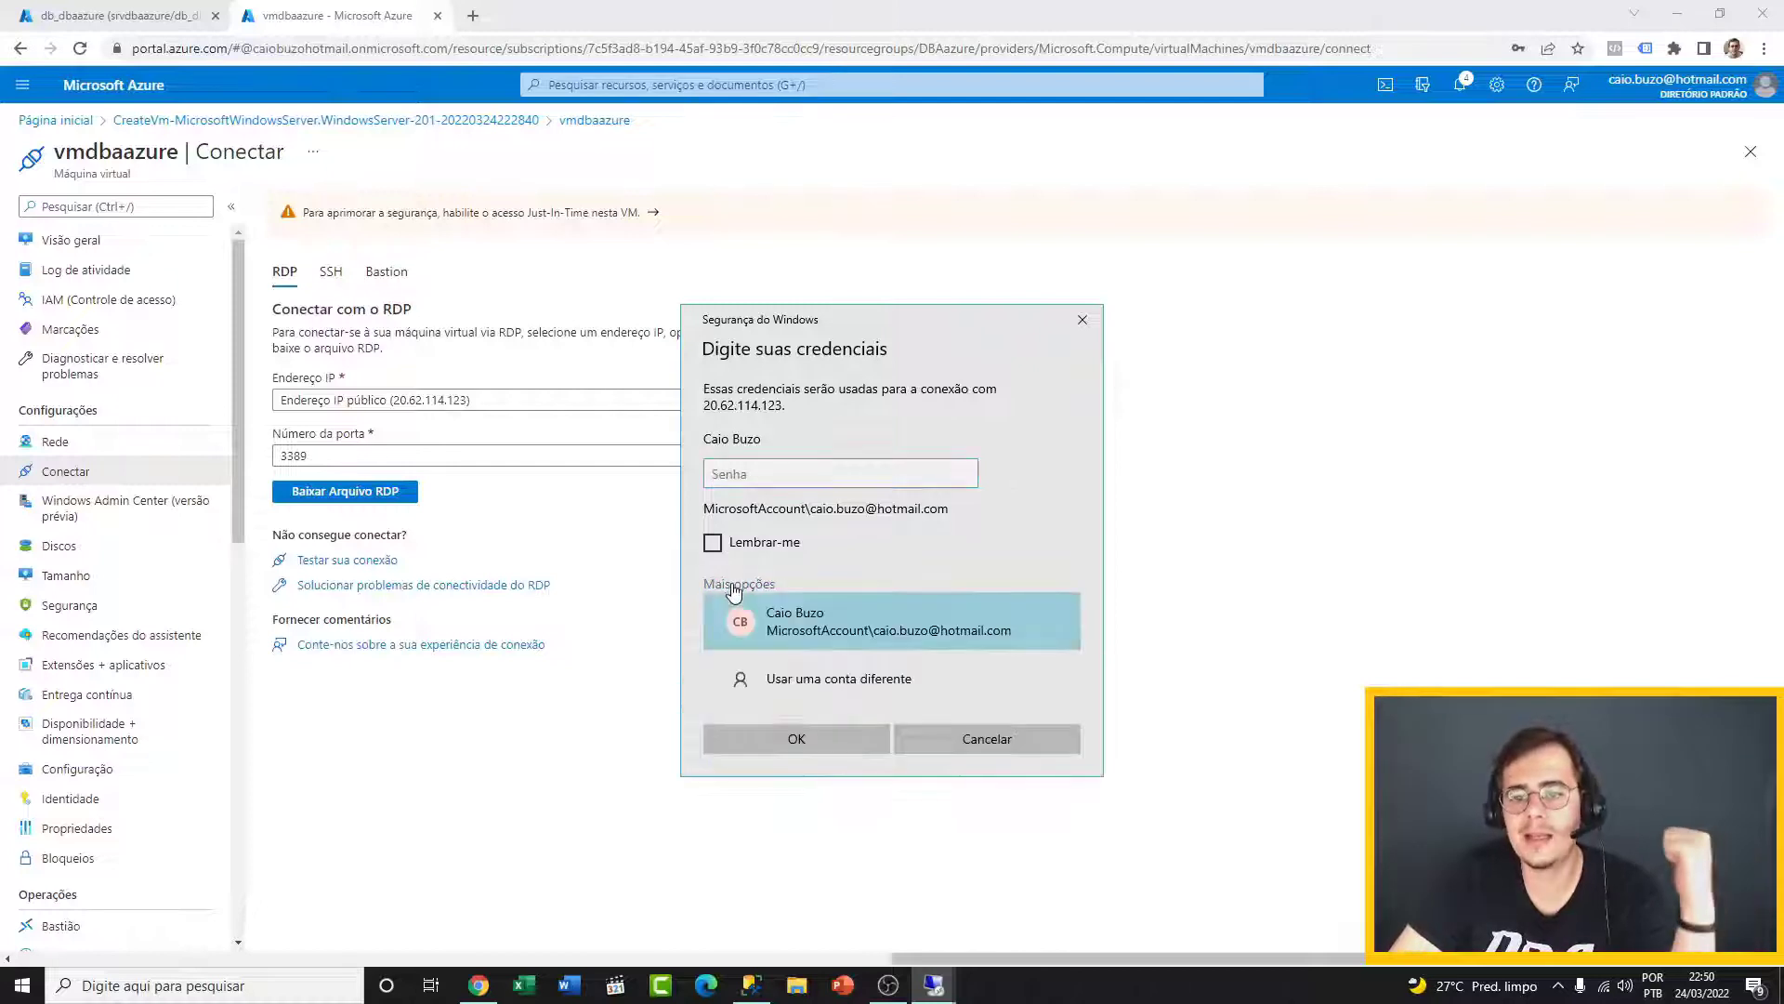
pyautogui.click(799, 677)
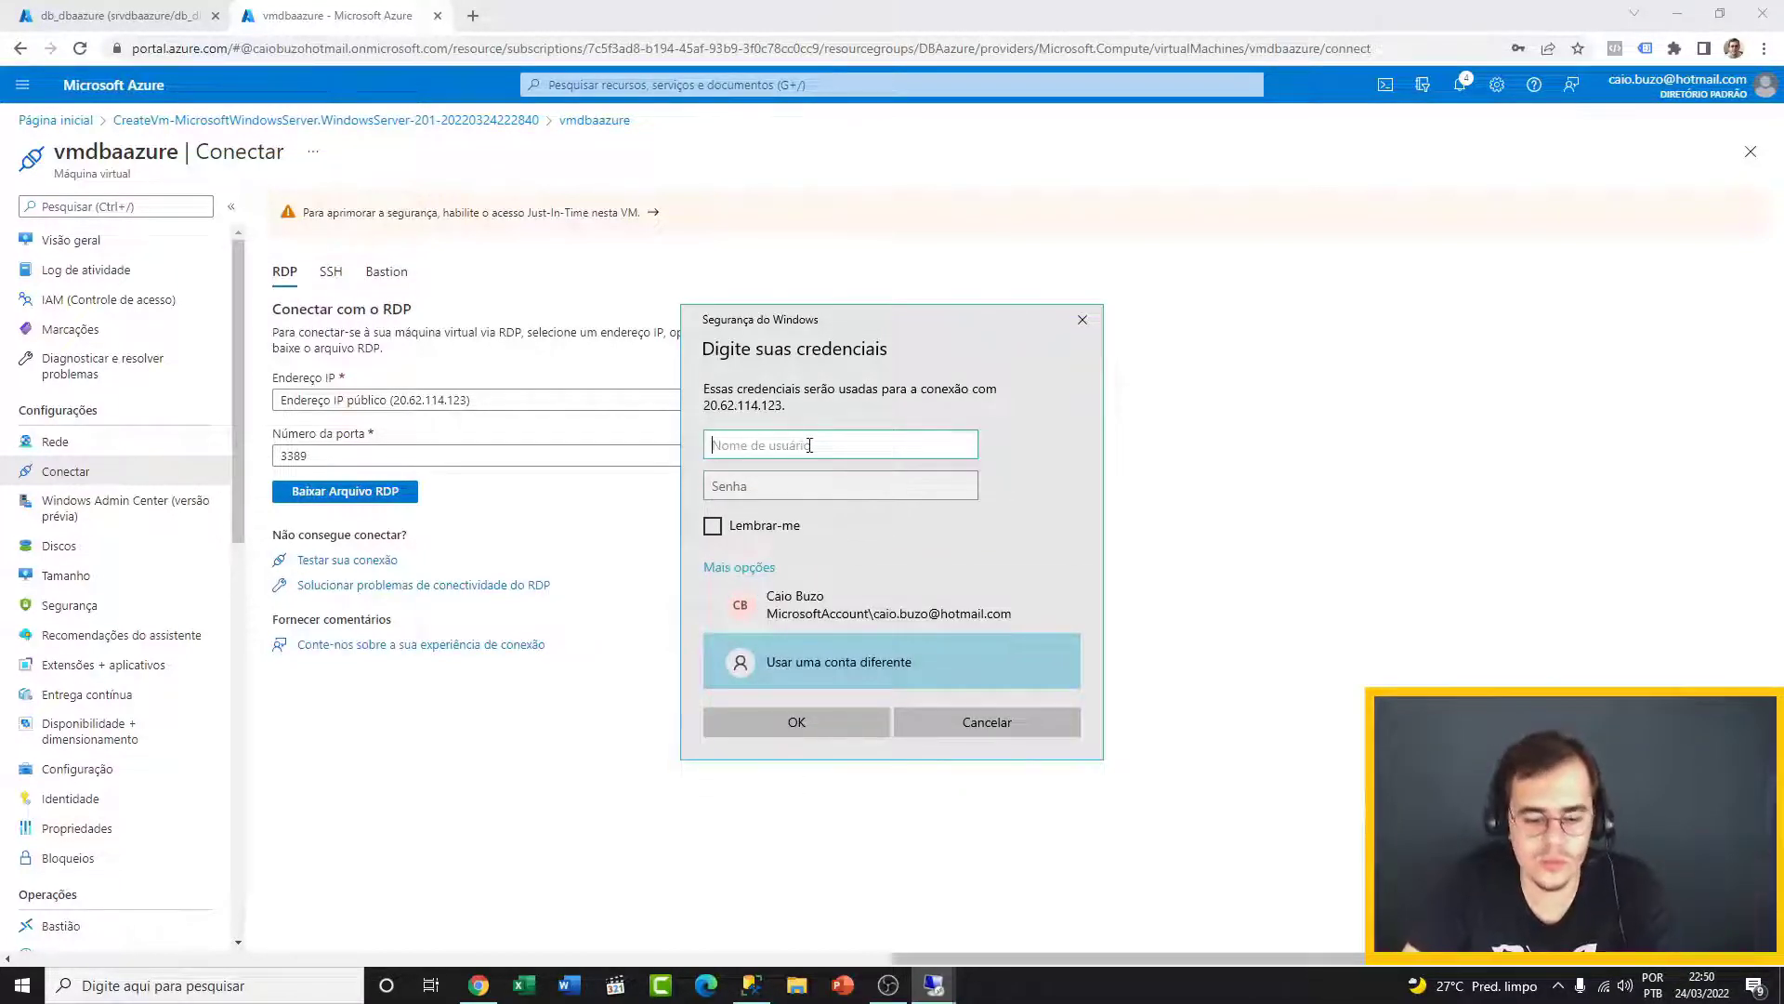
pyautogui.write('dba')
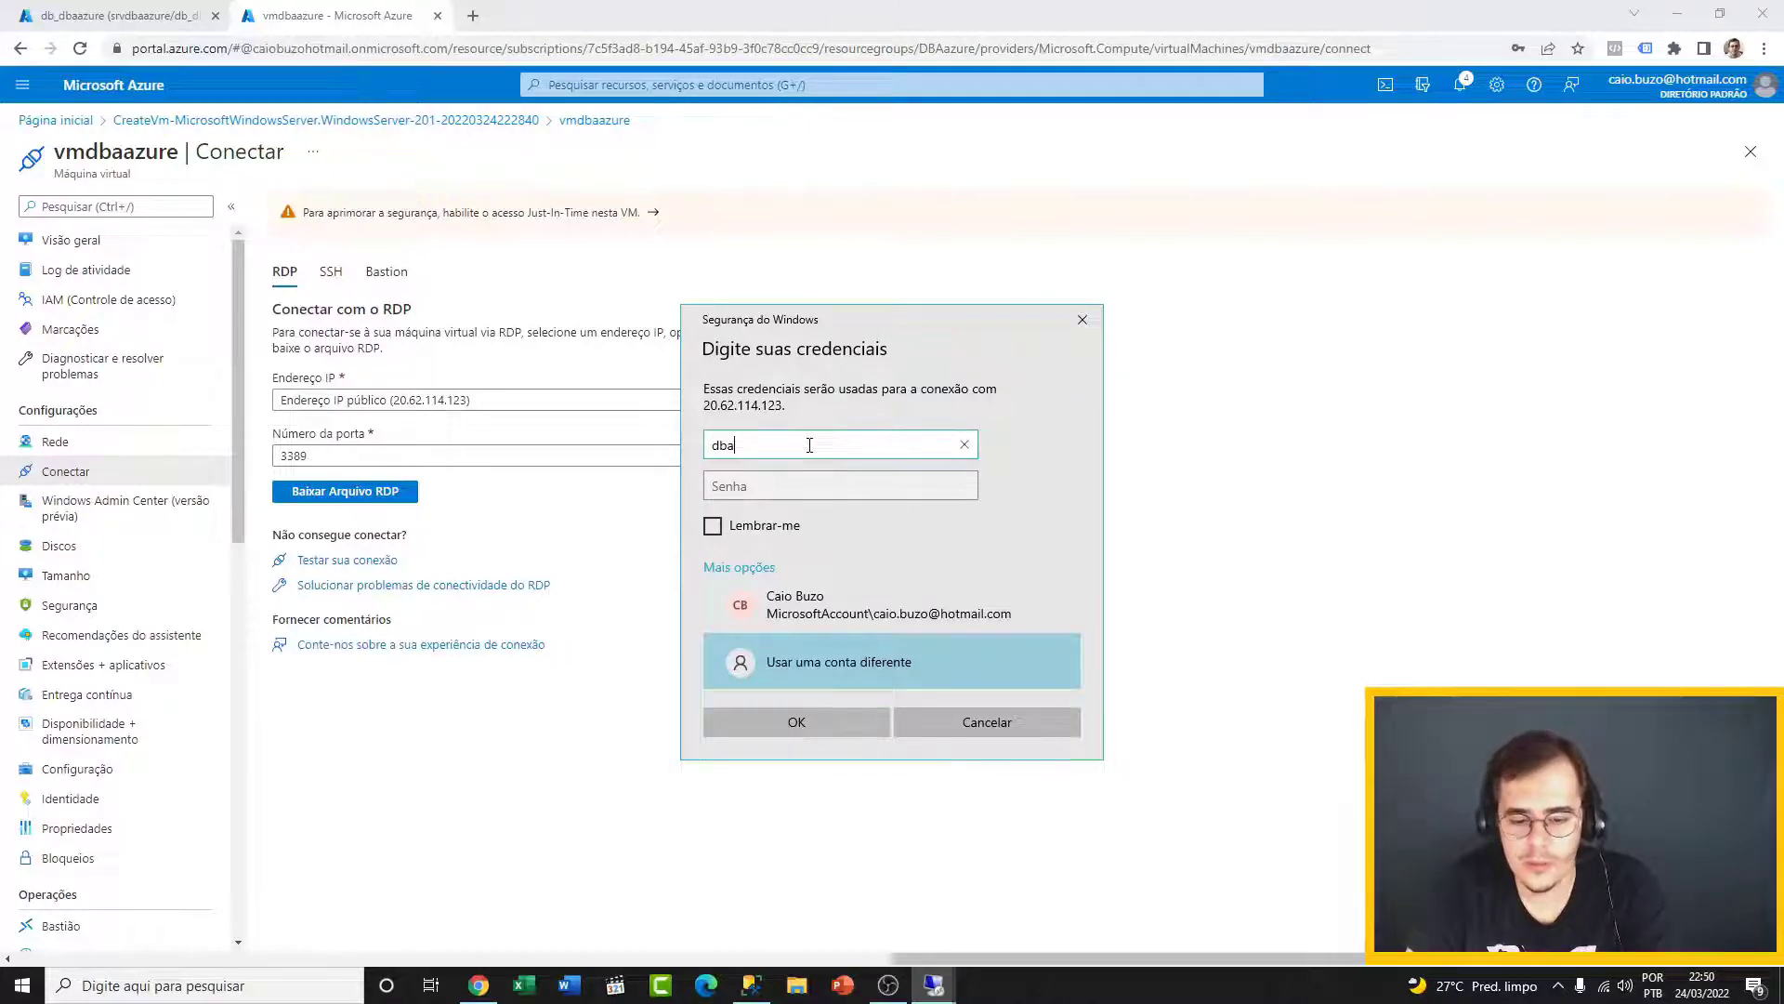
pyautogui.write('azure')
pyautogui.press('Tab')
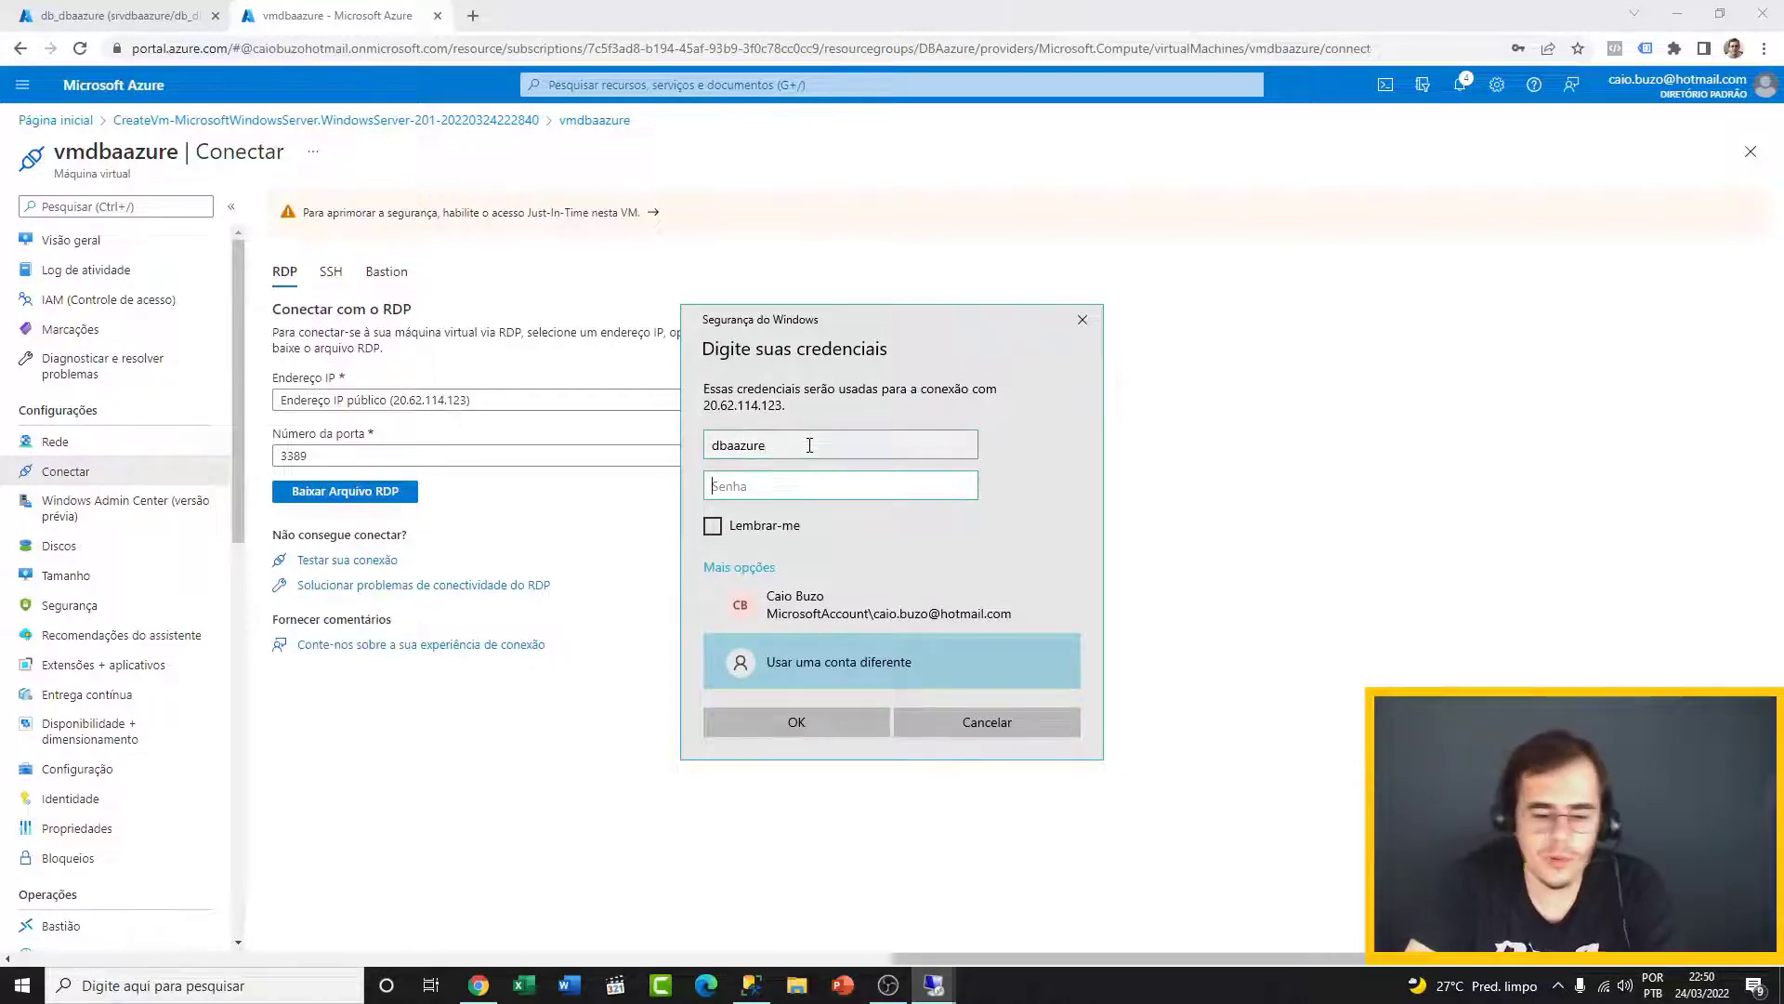
pyautogui.write('••••••••')
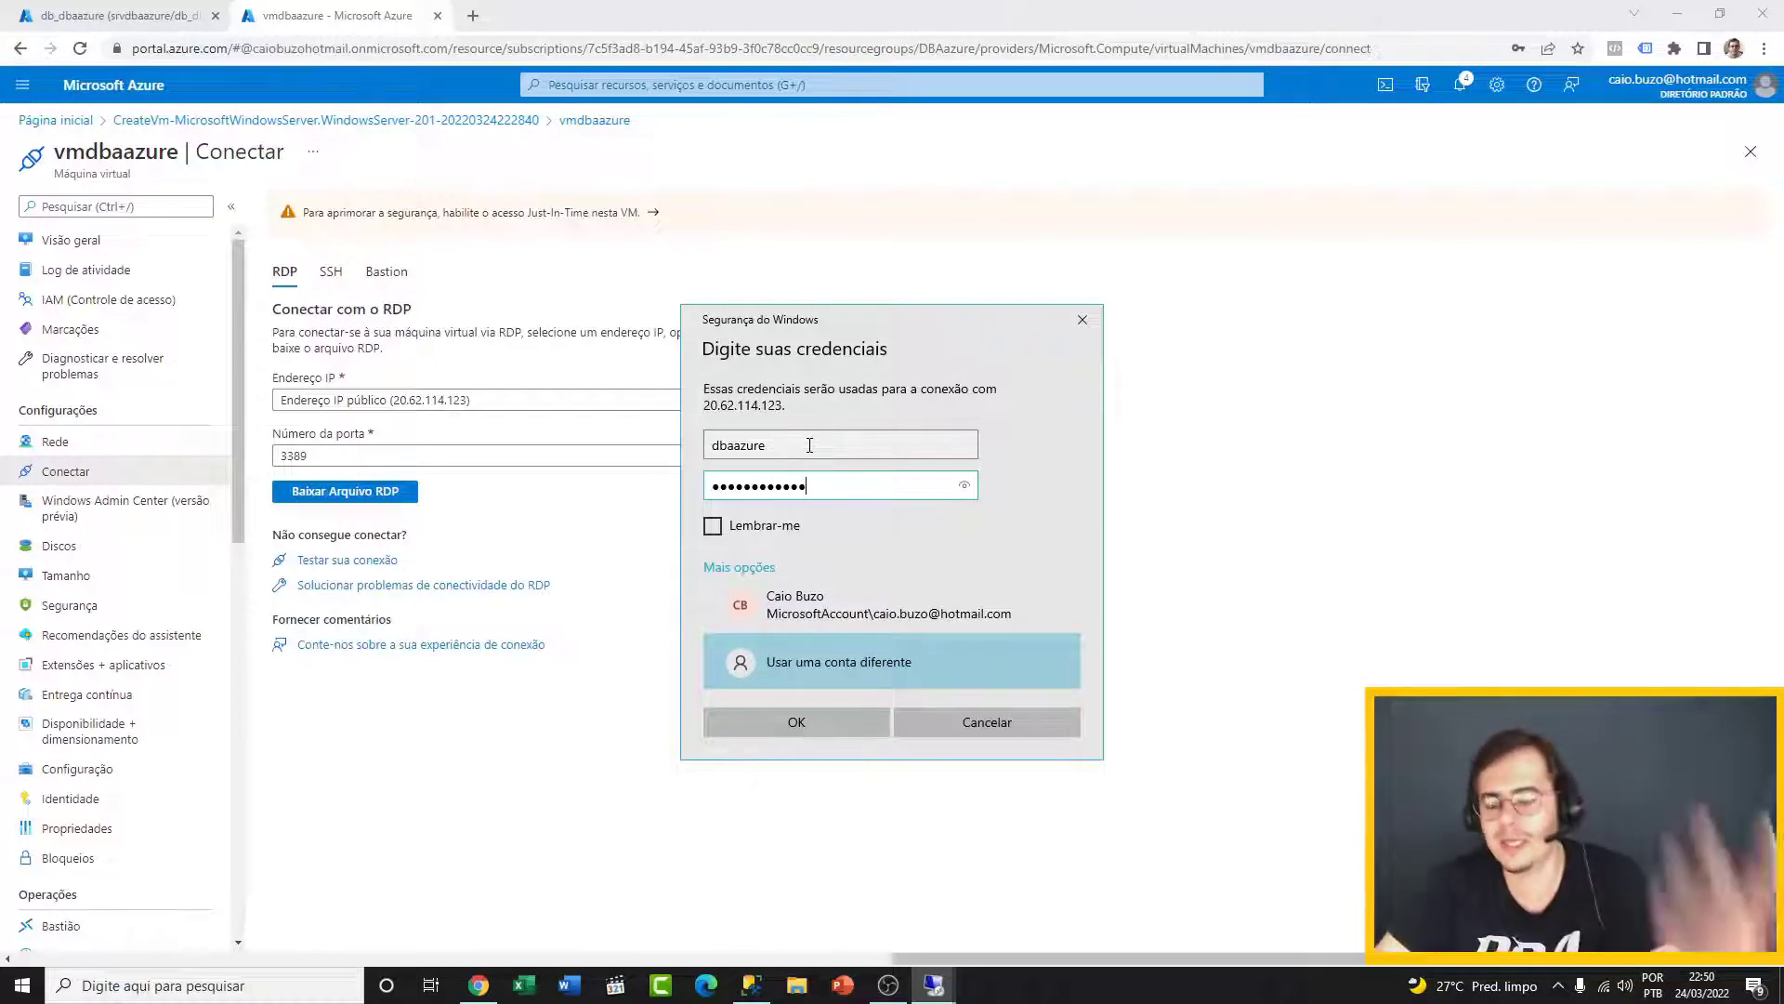
pyautogui.click(840, 723)
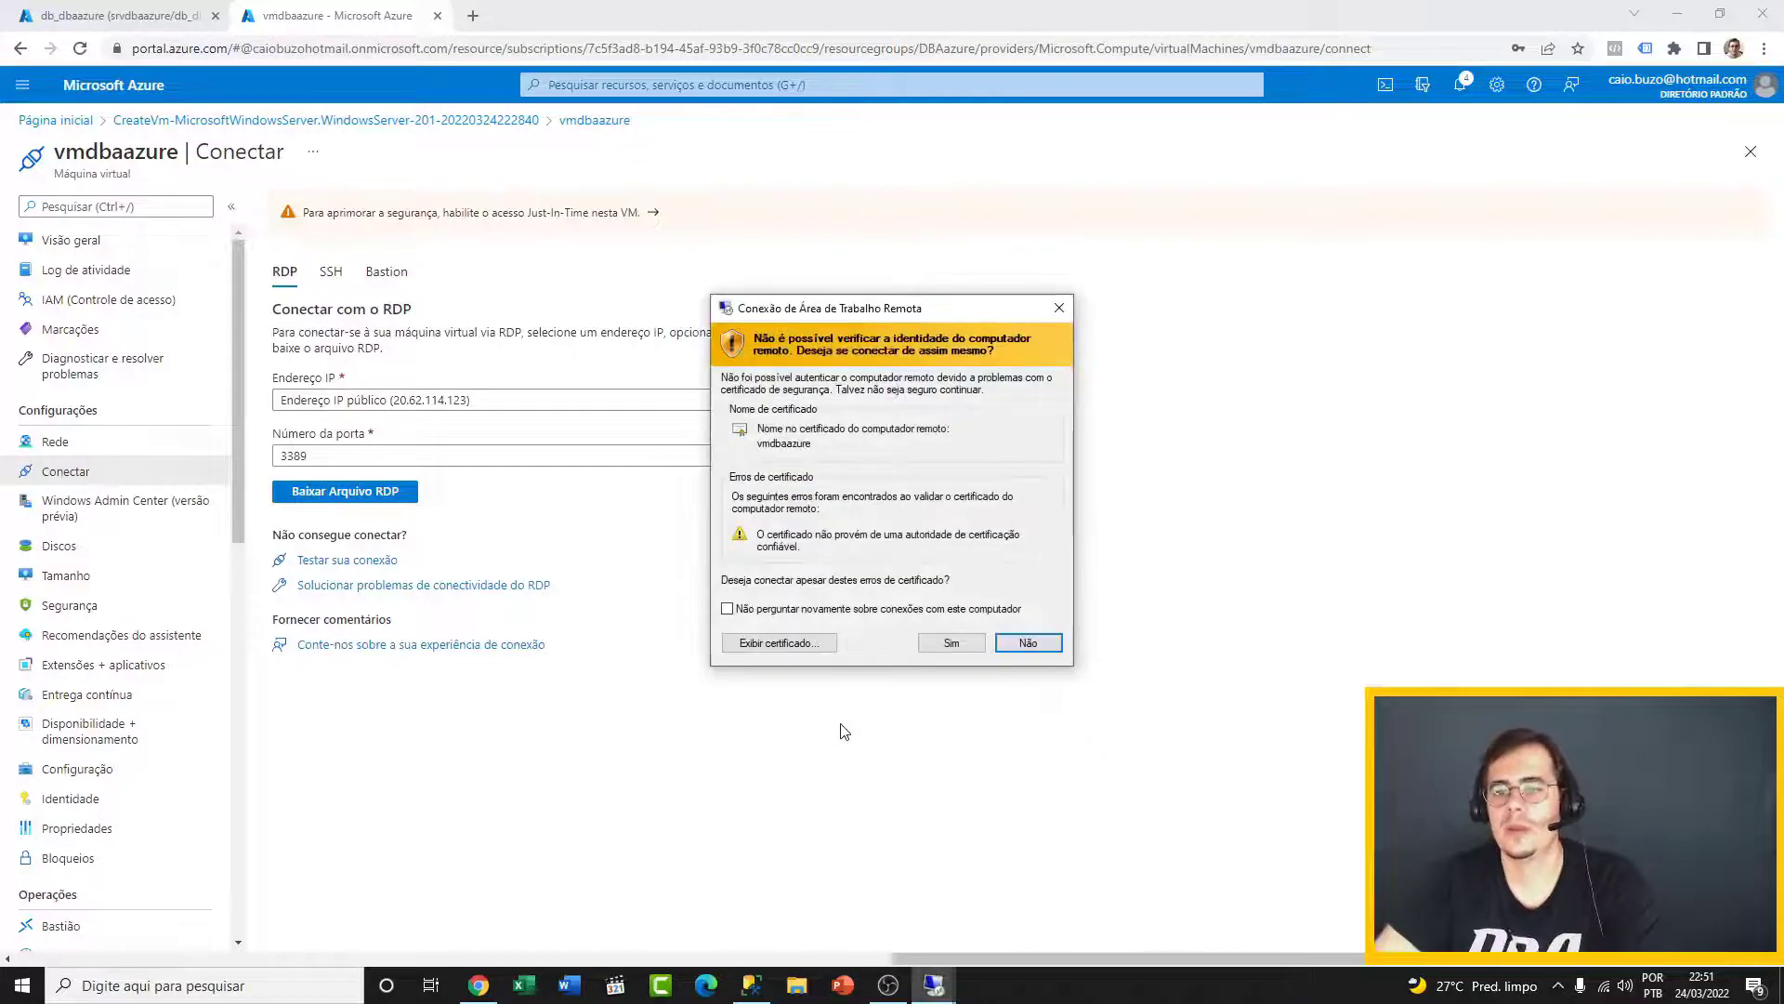
pyautogui.click(951, 643)
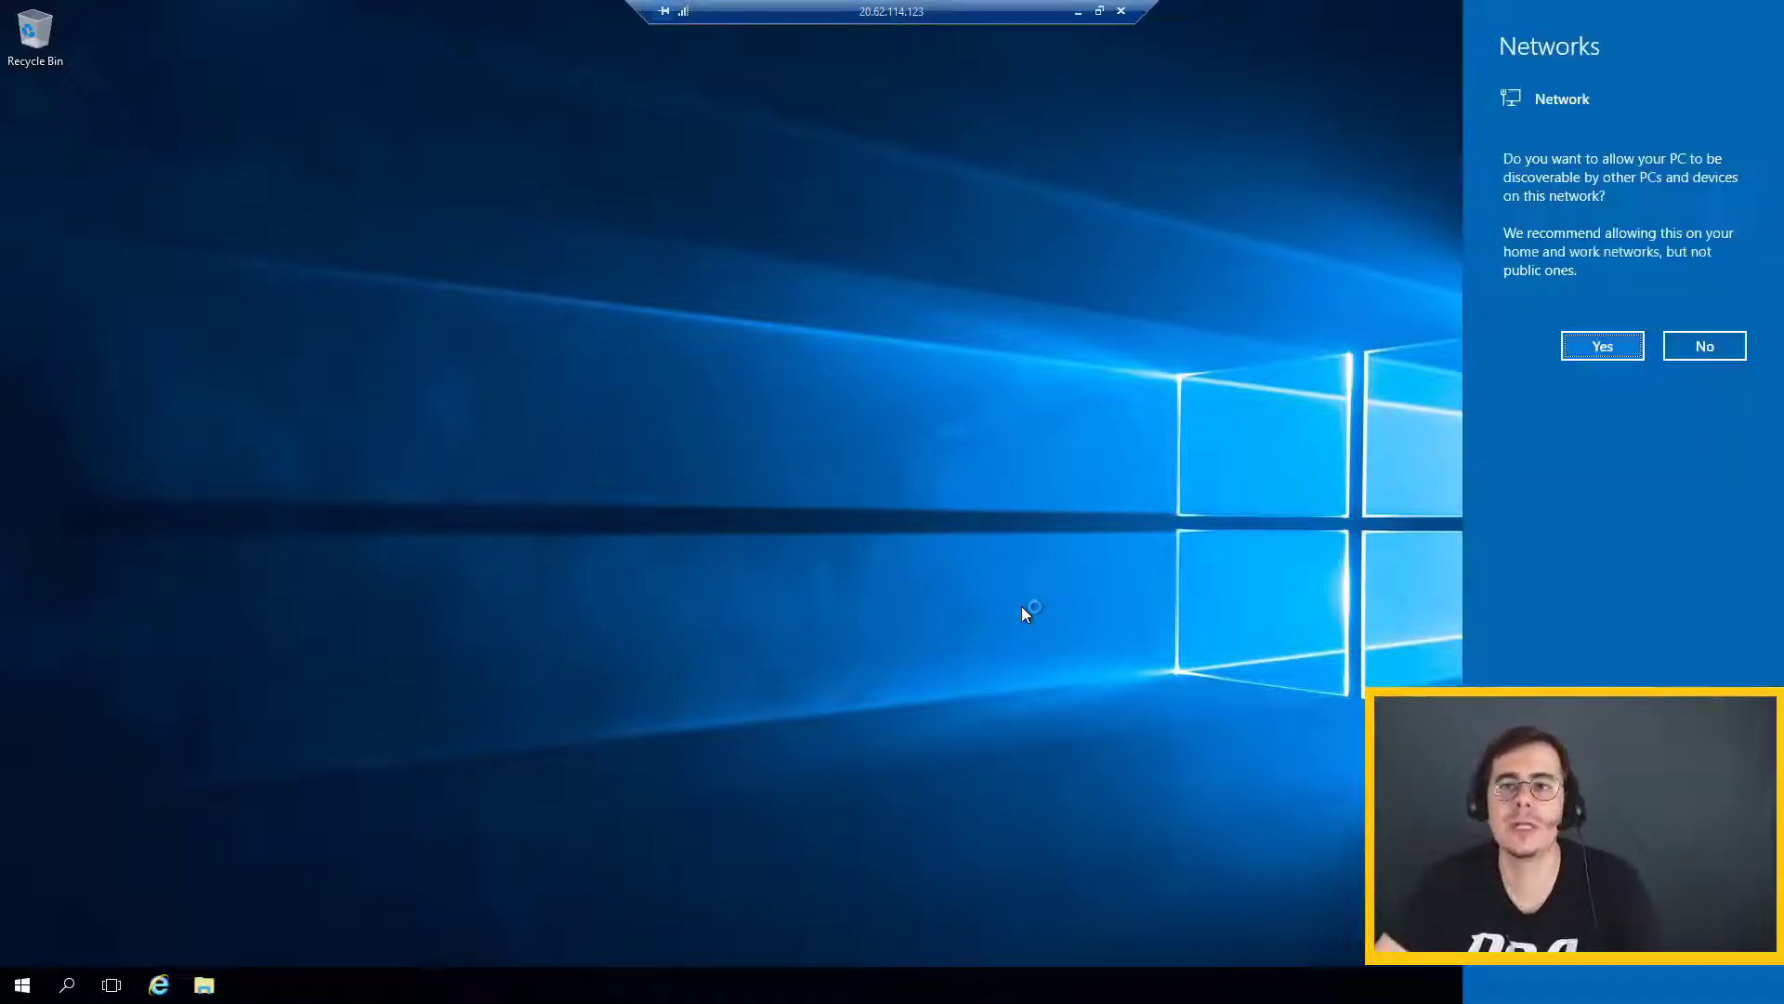
# - Decline network discovery on the remote server, shift the connection bar aside, and look over the Start menu
pyautogui.click(1702, 347)
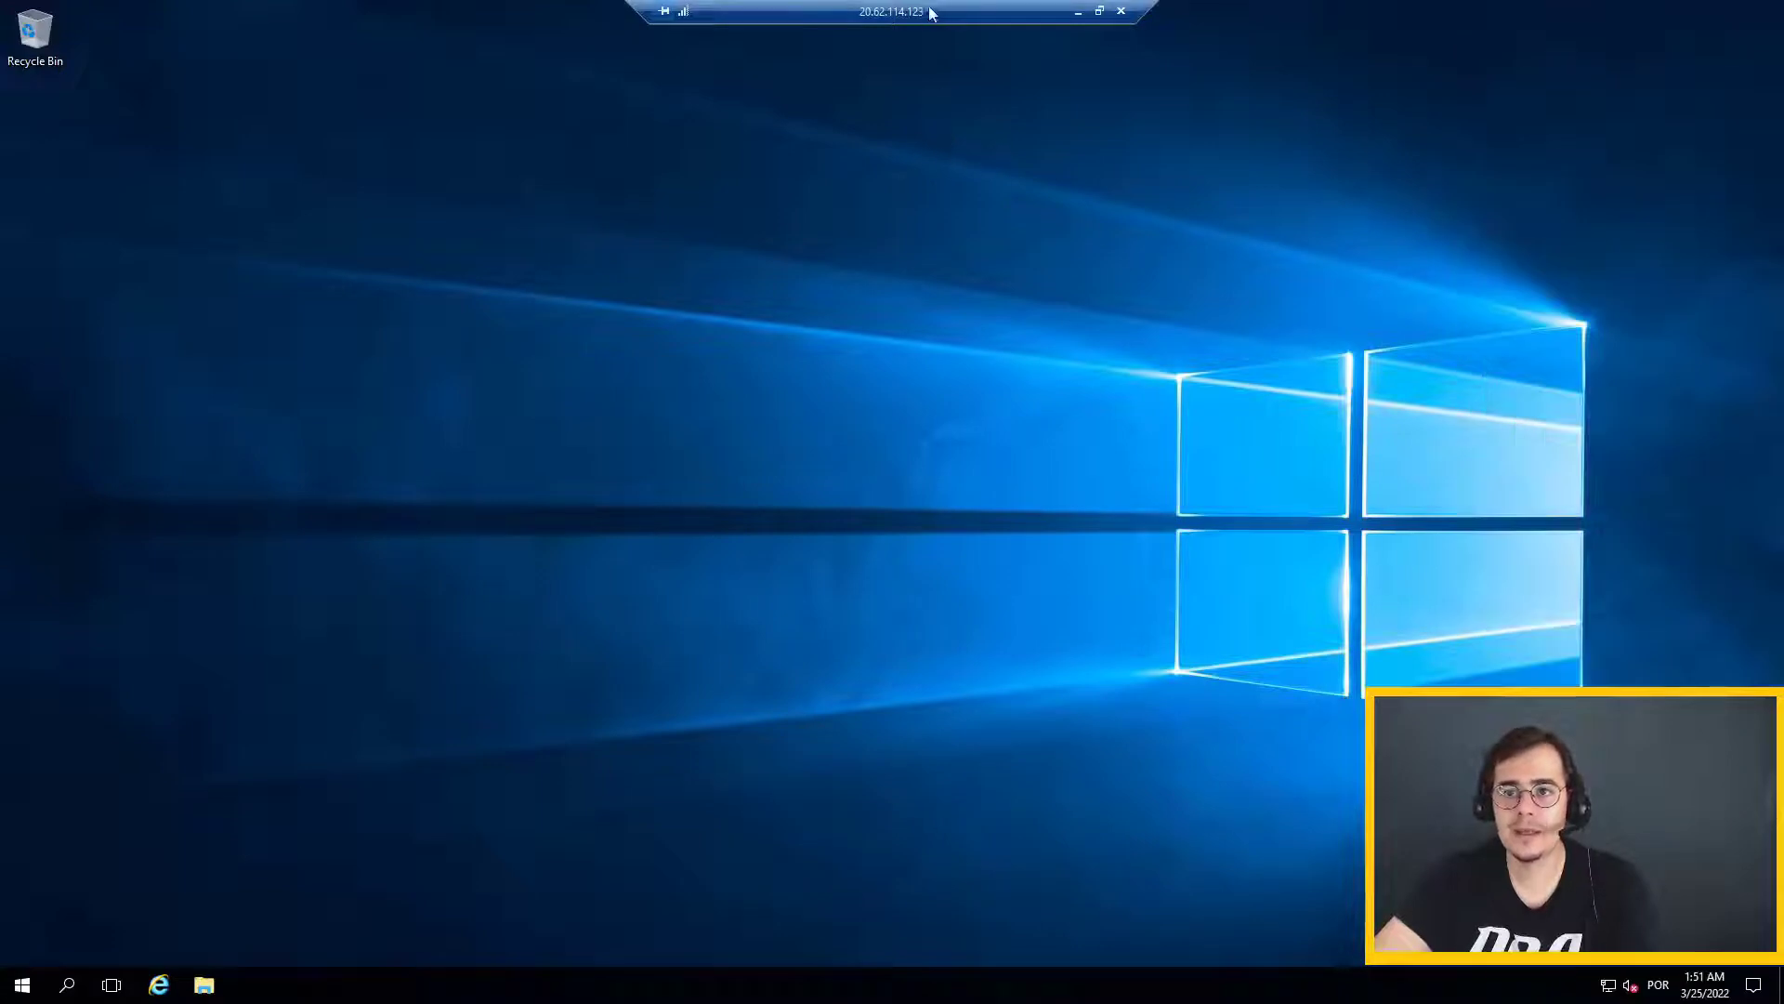
pyautogui.moveTo(891, 11); pyautogui.dragTo(495, 12)
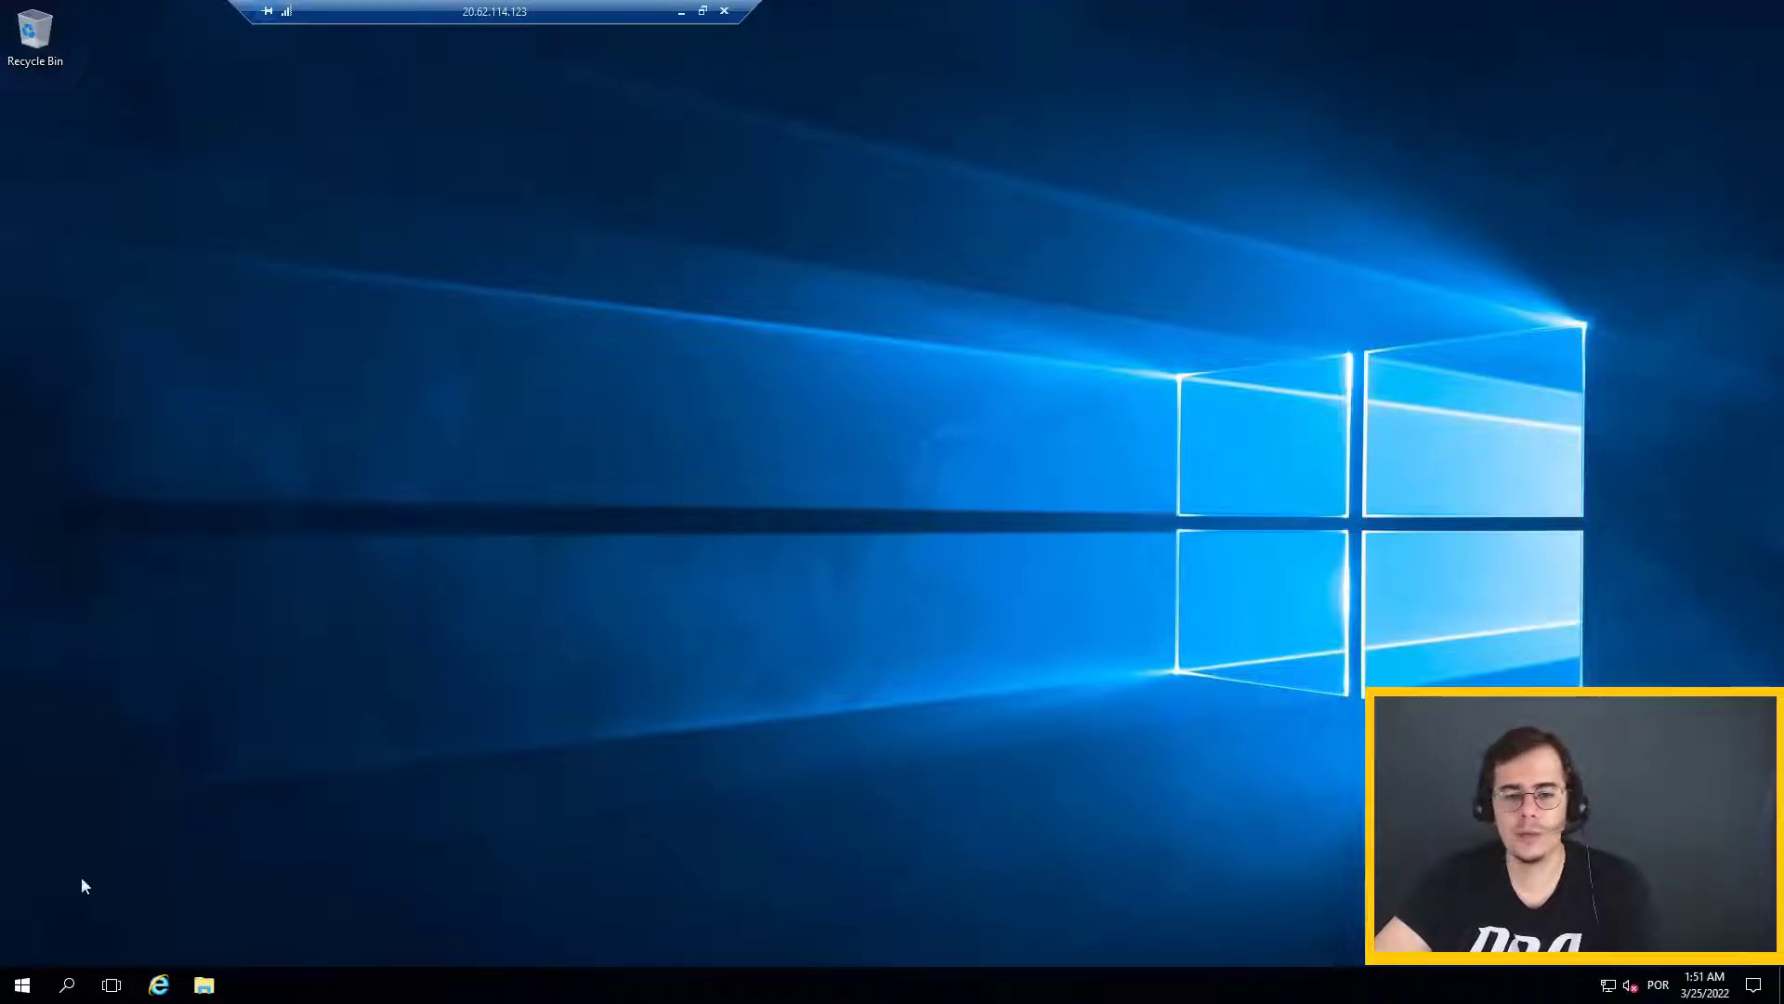
pyautogui.click(22, 984)
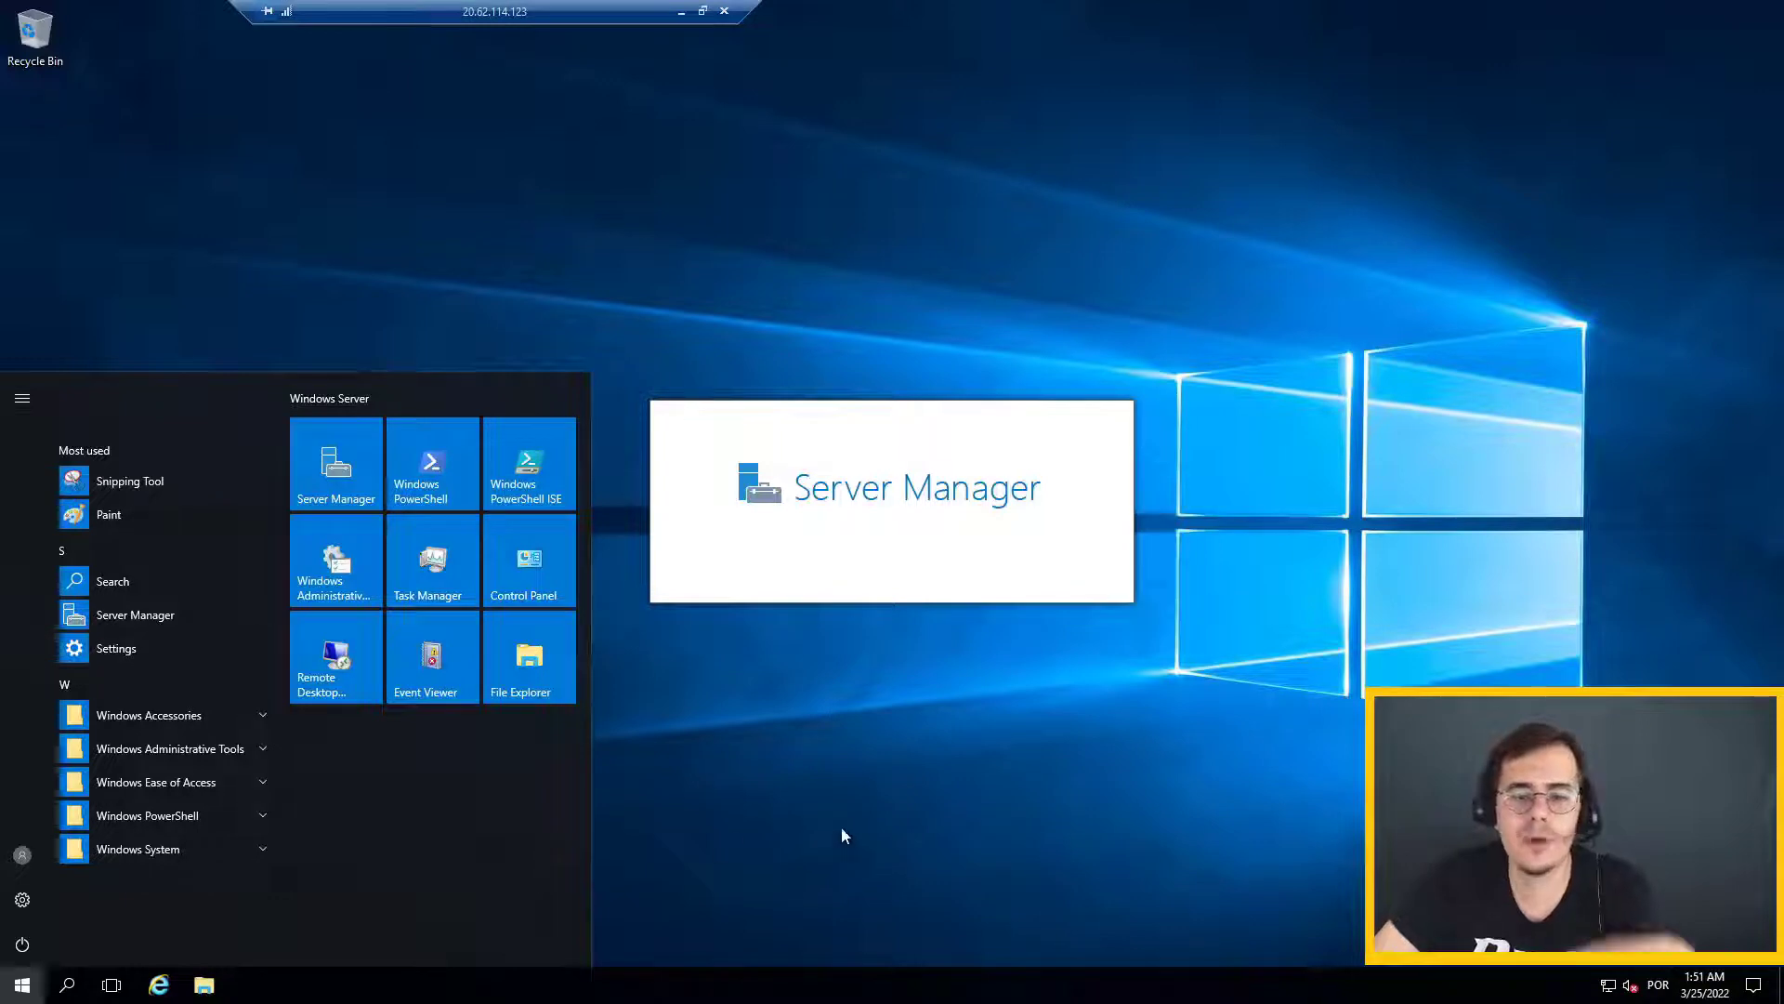
pyautogui.click(884, 790)
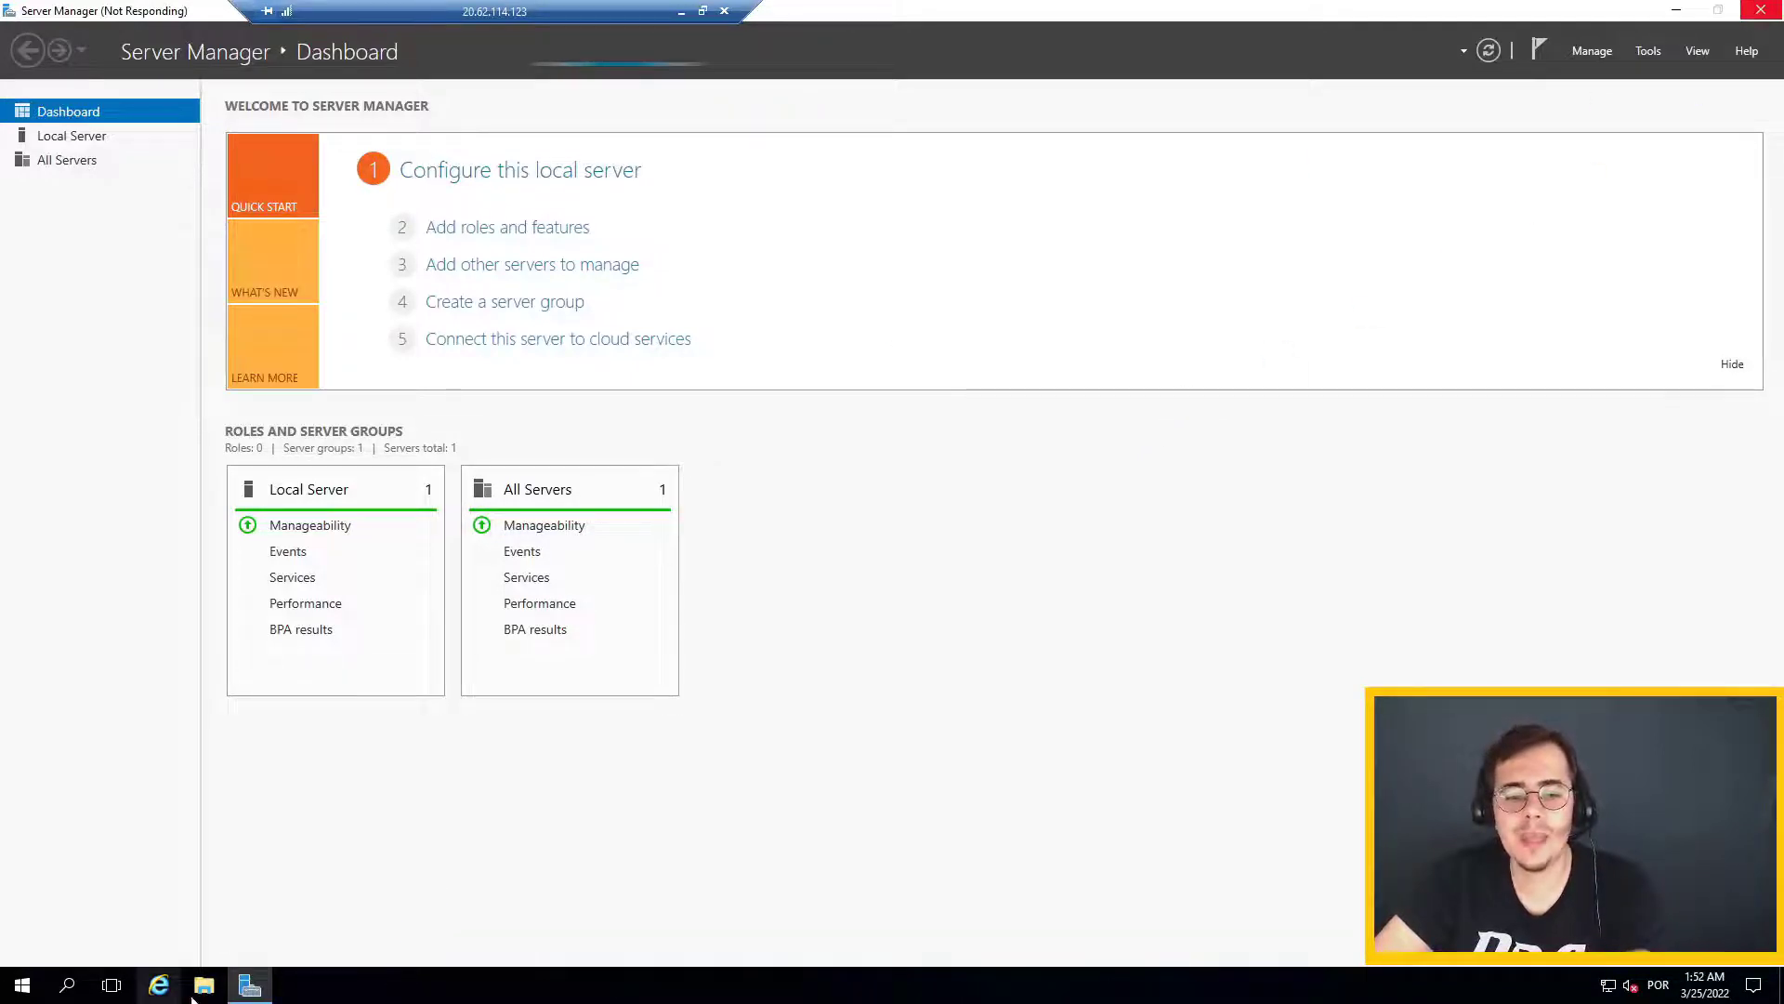
# - Leave Server Manager and examine the Windows (C:) and Temporary Storage (D:) drives under This PC
pyautogui.click(249, 985)
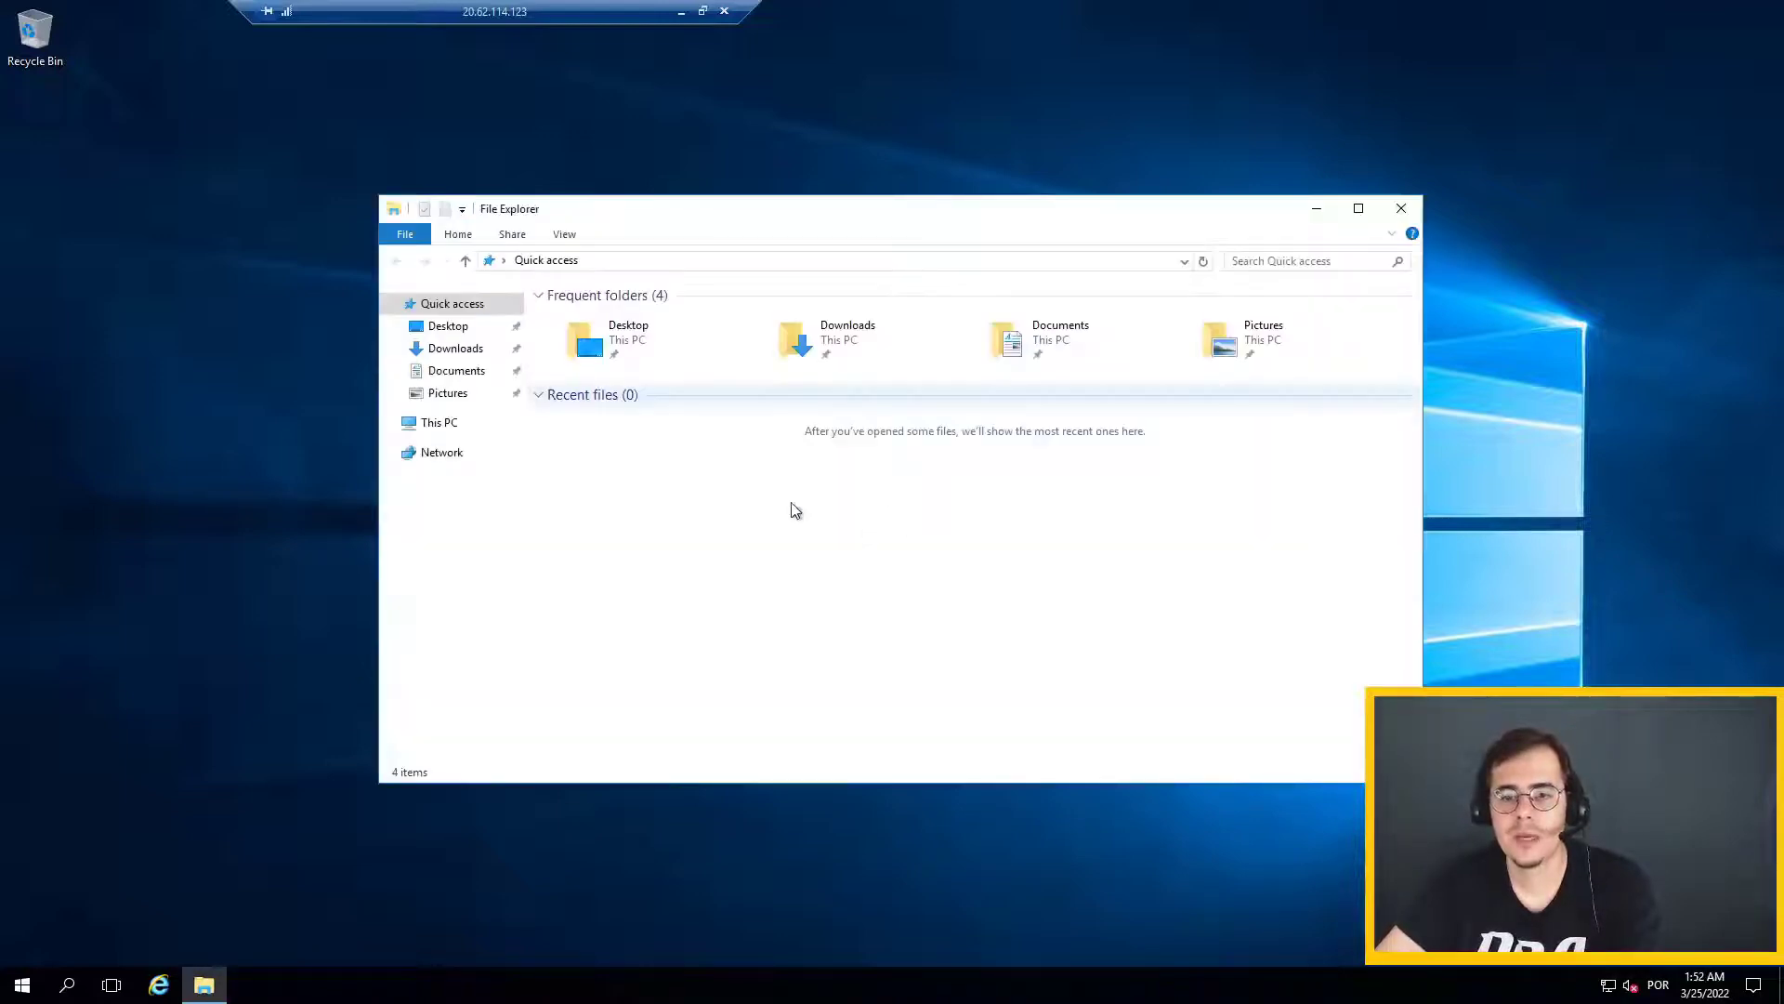
pyautogui.click(476, 424)
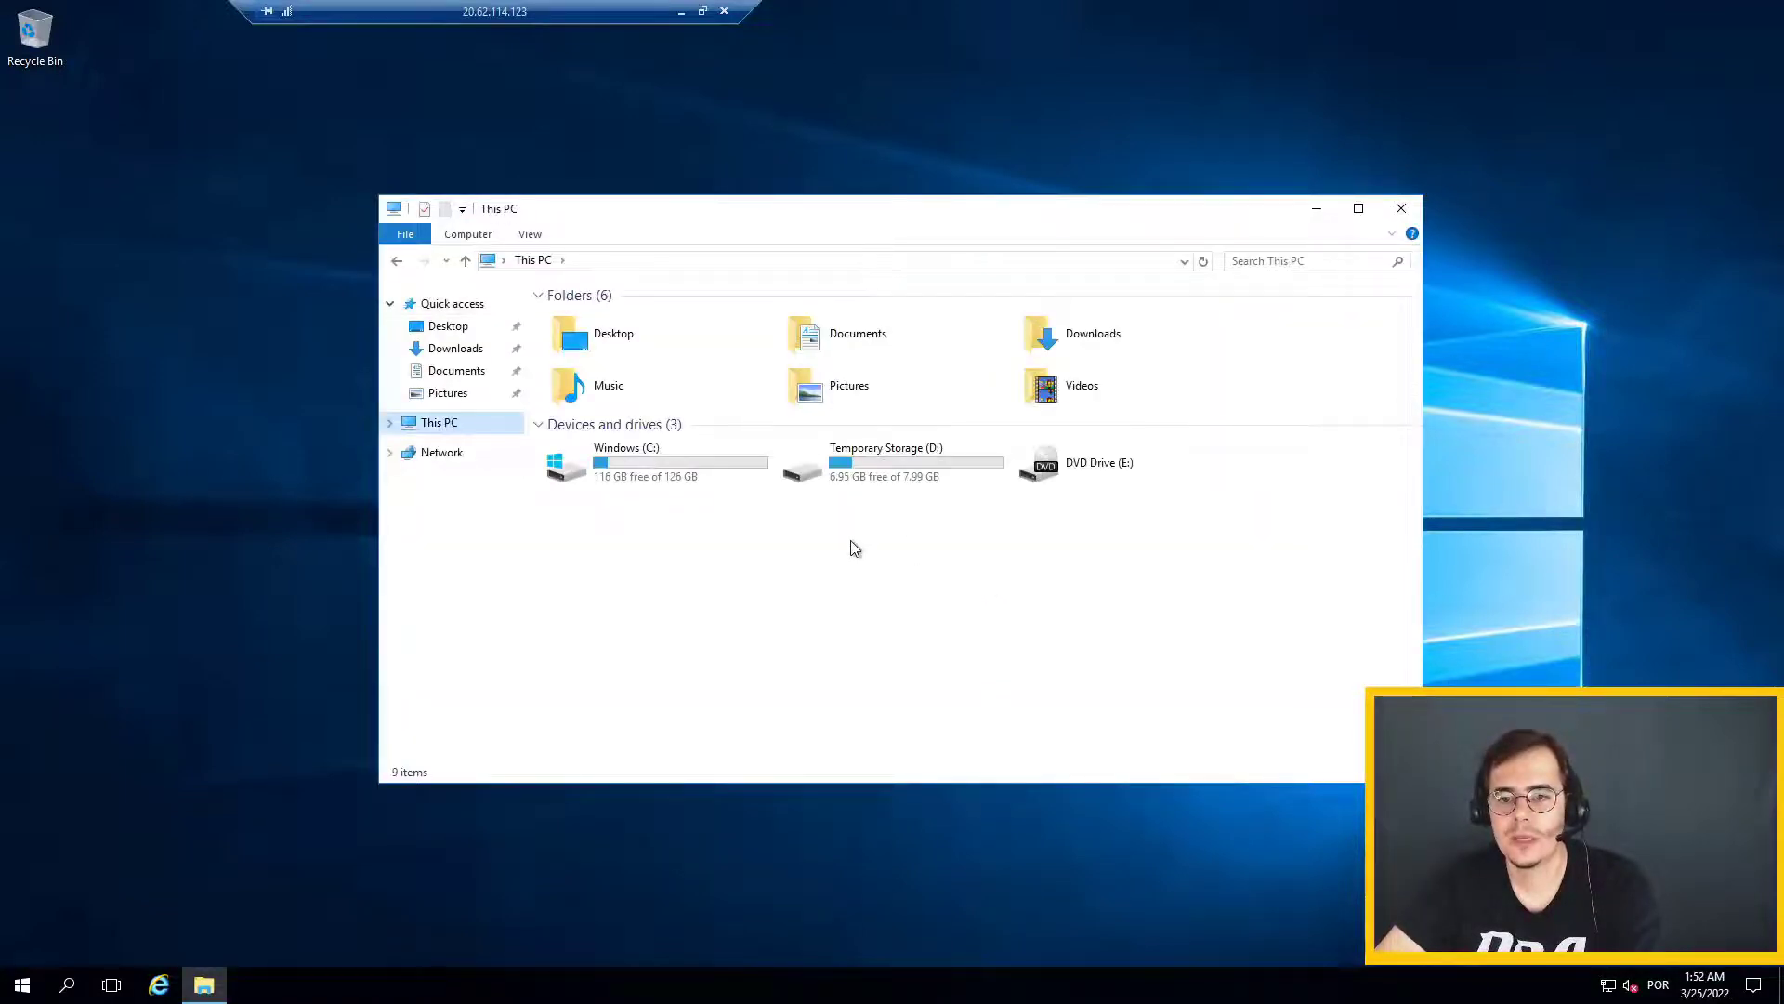
pyautogui.click(643, 469)
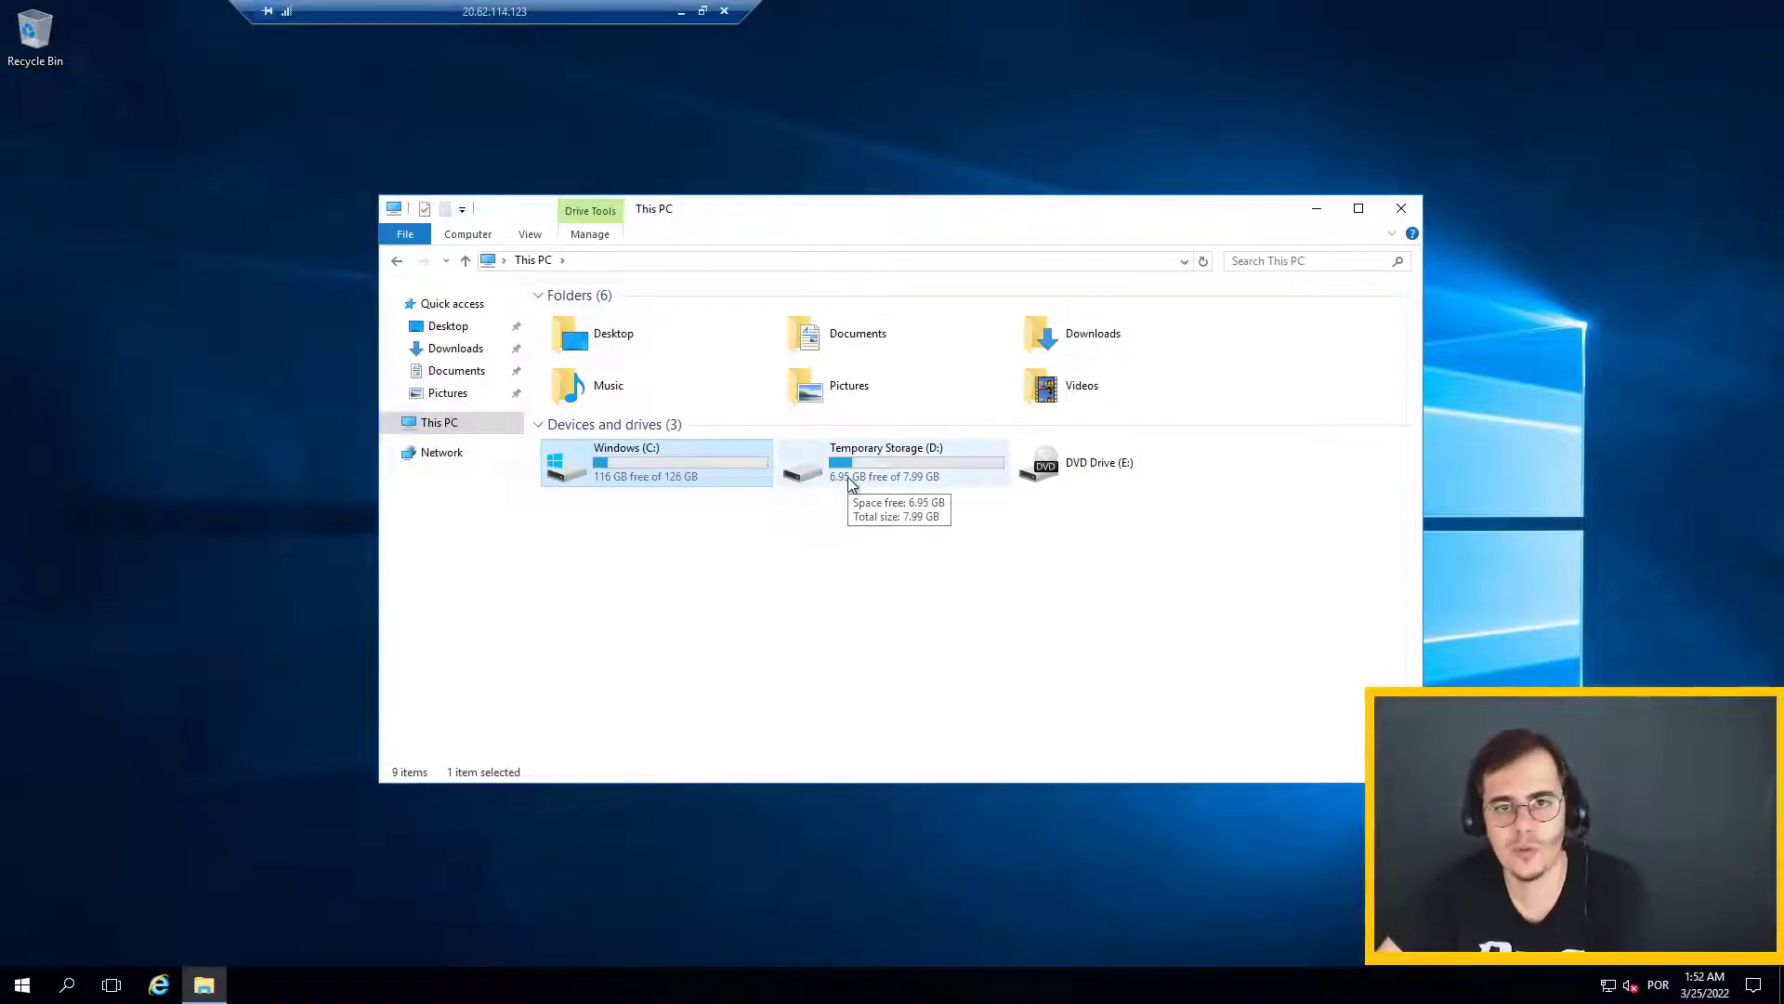
pyautogui.click(835, 615)
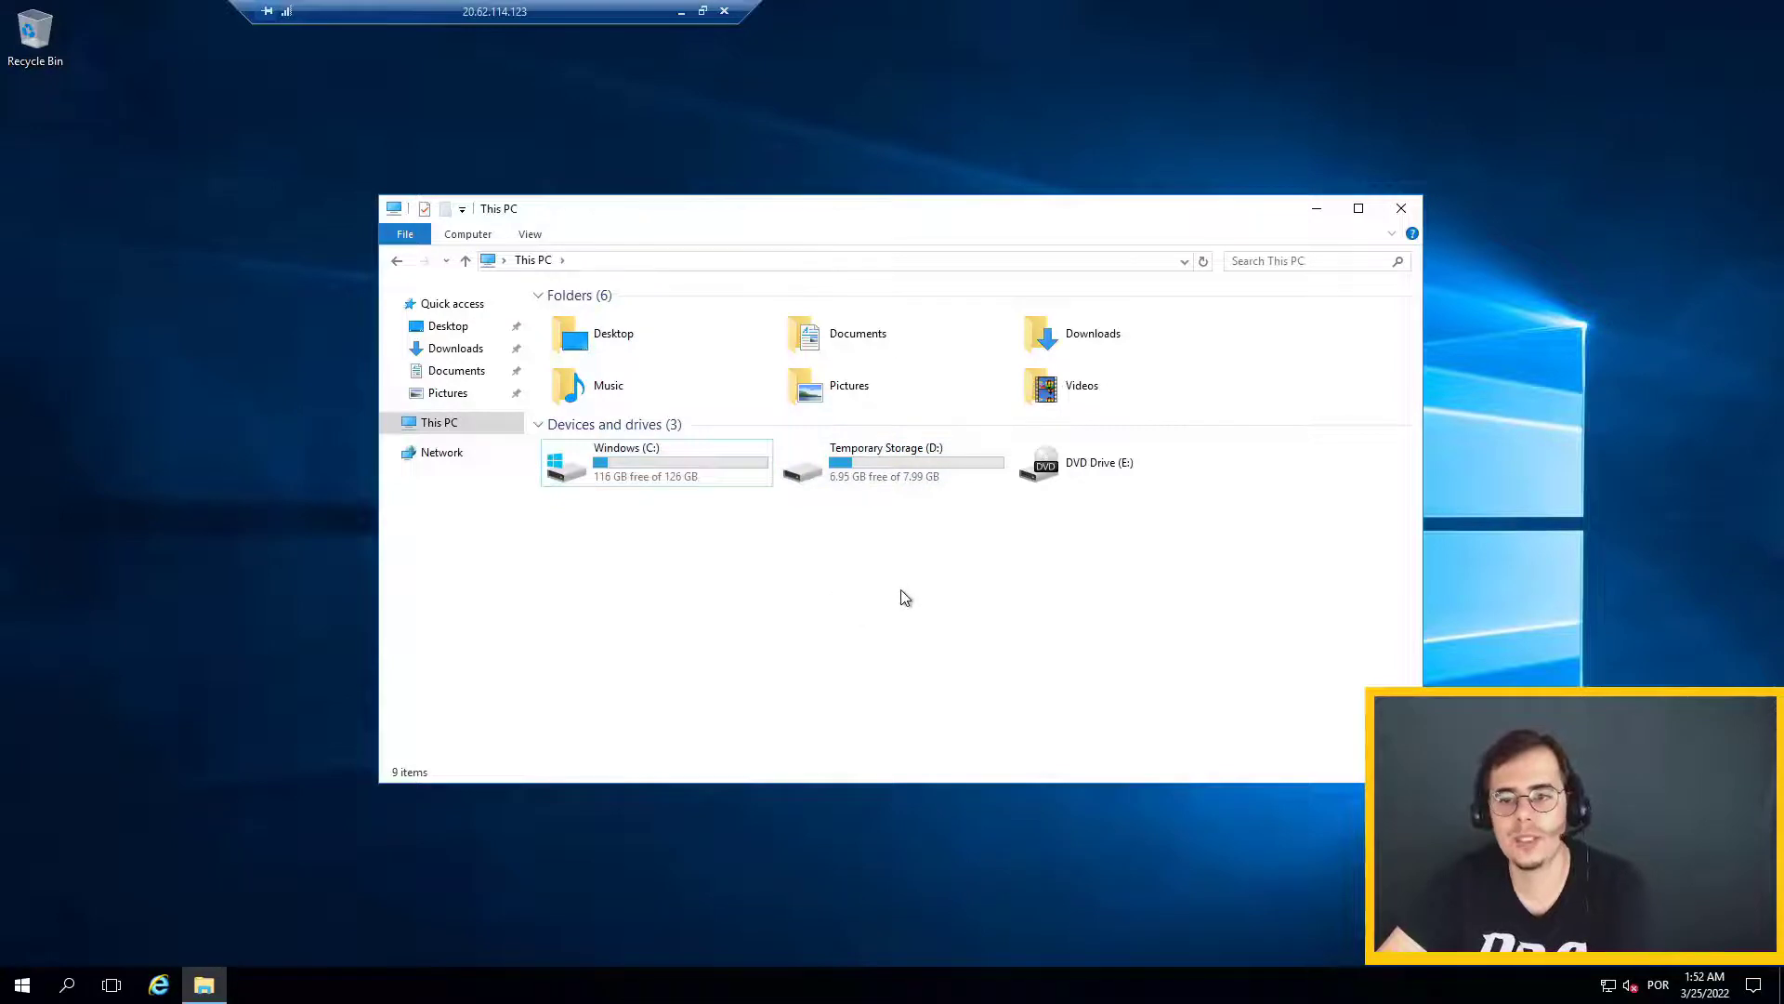
# - Examine the server's CPU performance in Task Manager with one graph per logical processor, and close Task Manager and File Explorer
pyautogui.rightClick(592, 994)
pyautogui.click(716, 903)
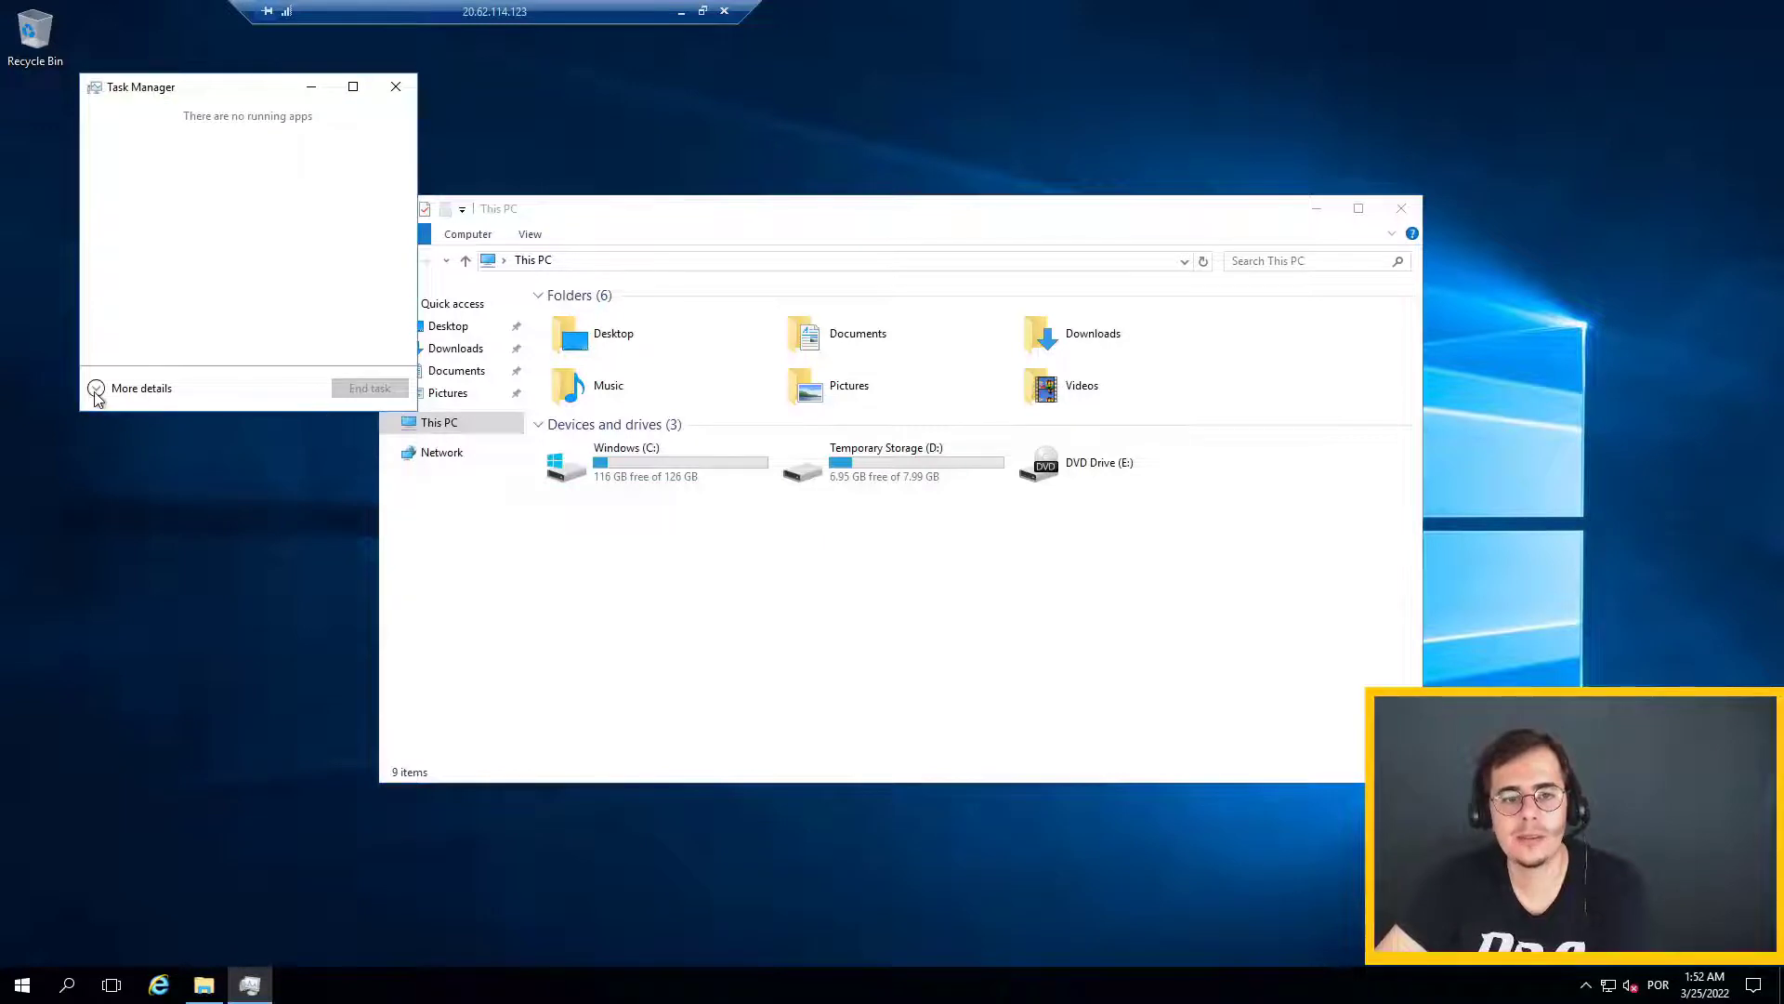
pyautogui.click(96, 391)
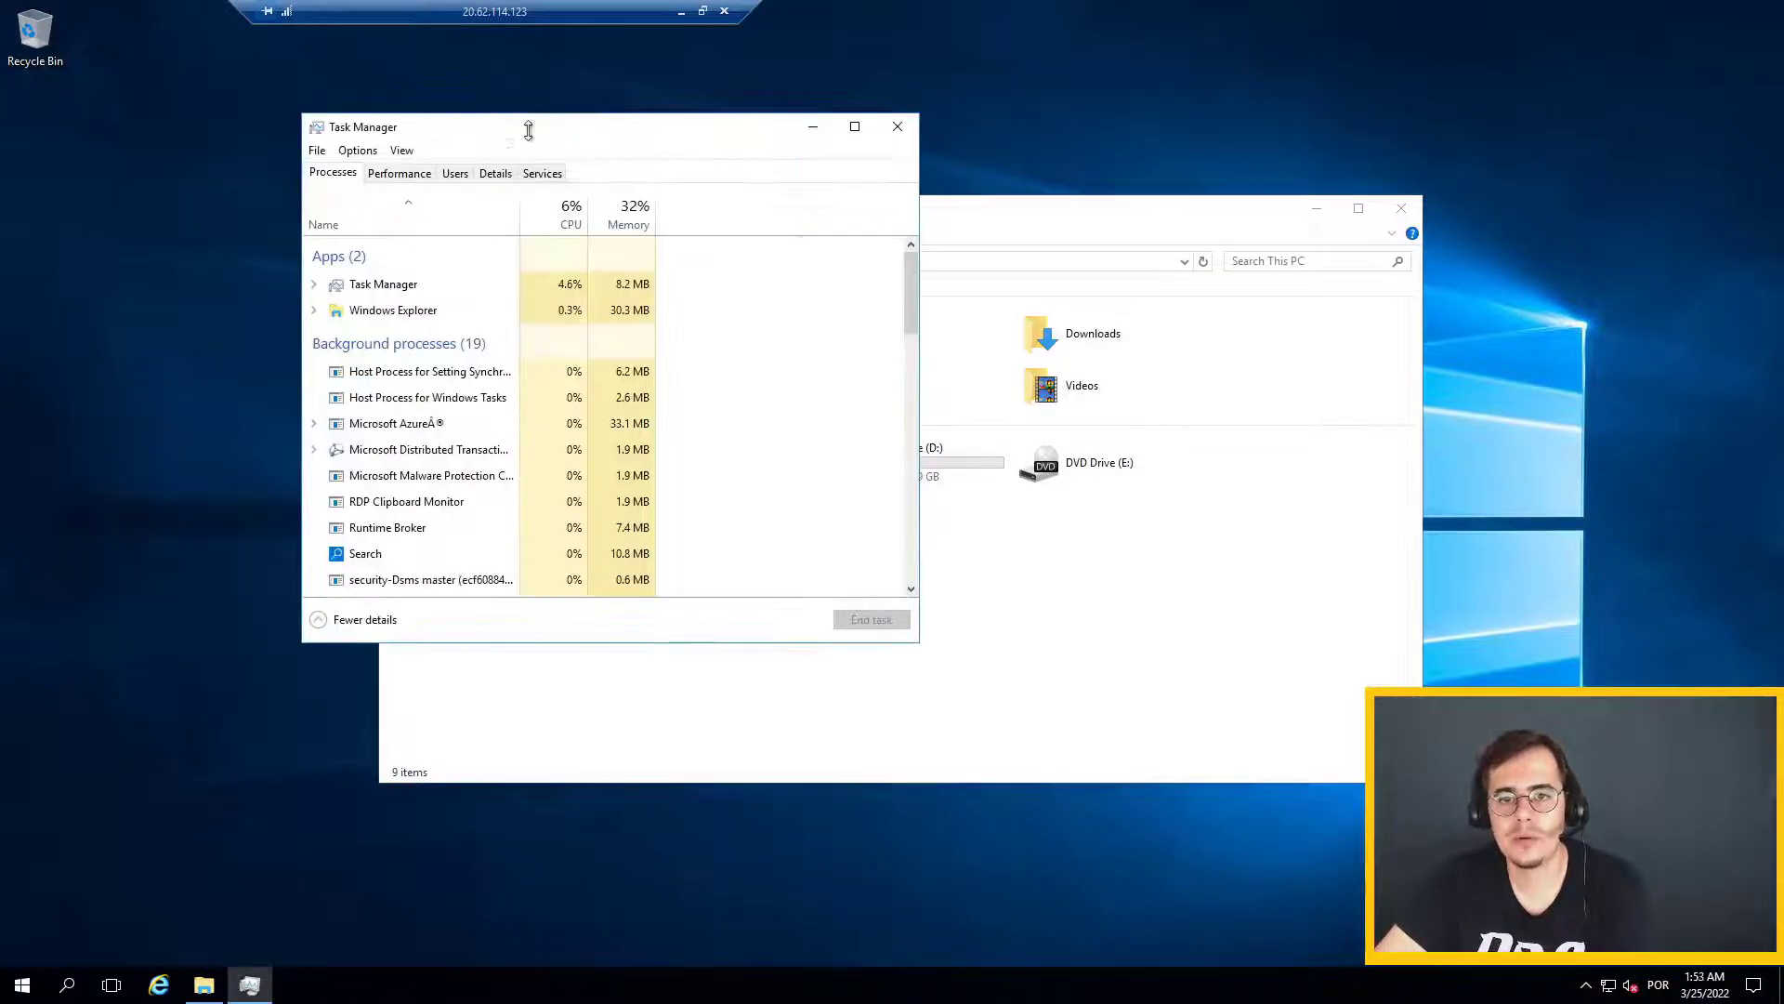
pyautogui.click(406, 176)
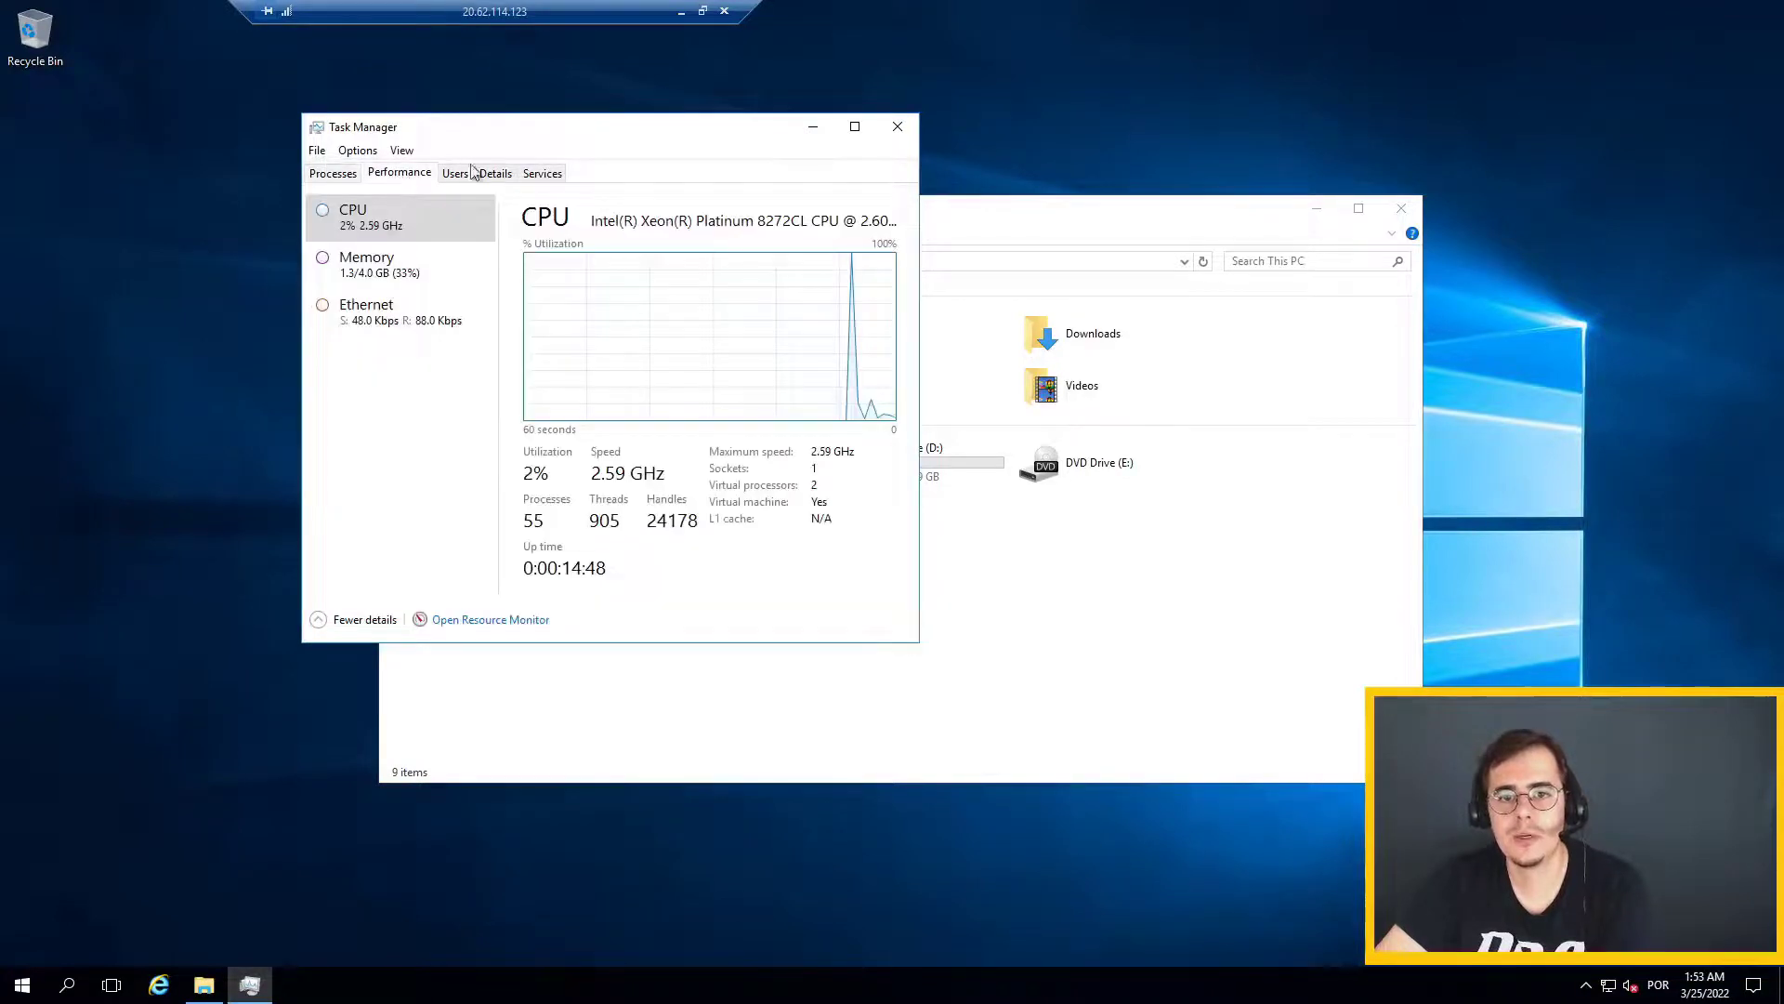
pyautogui.rightClick(692, 307)
pyautogui.moveTo(846, 313)
pyautogui.click(967, 336)
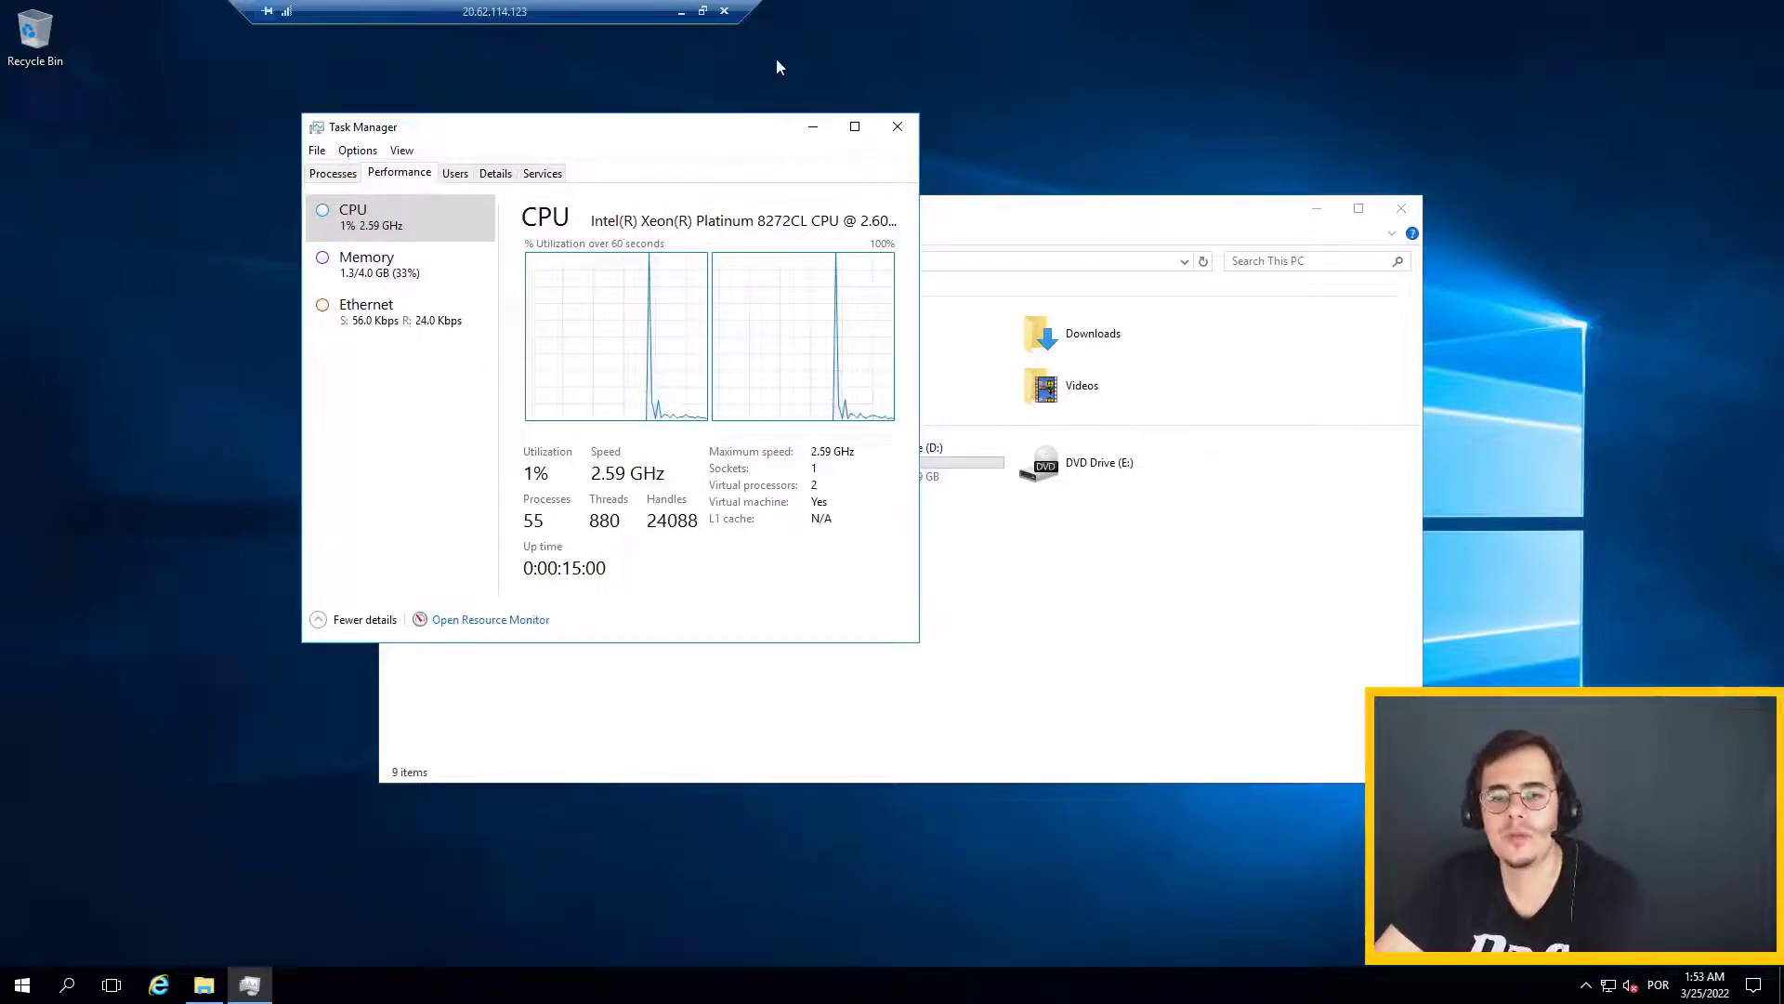
pyautogui.click(898, 125)
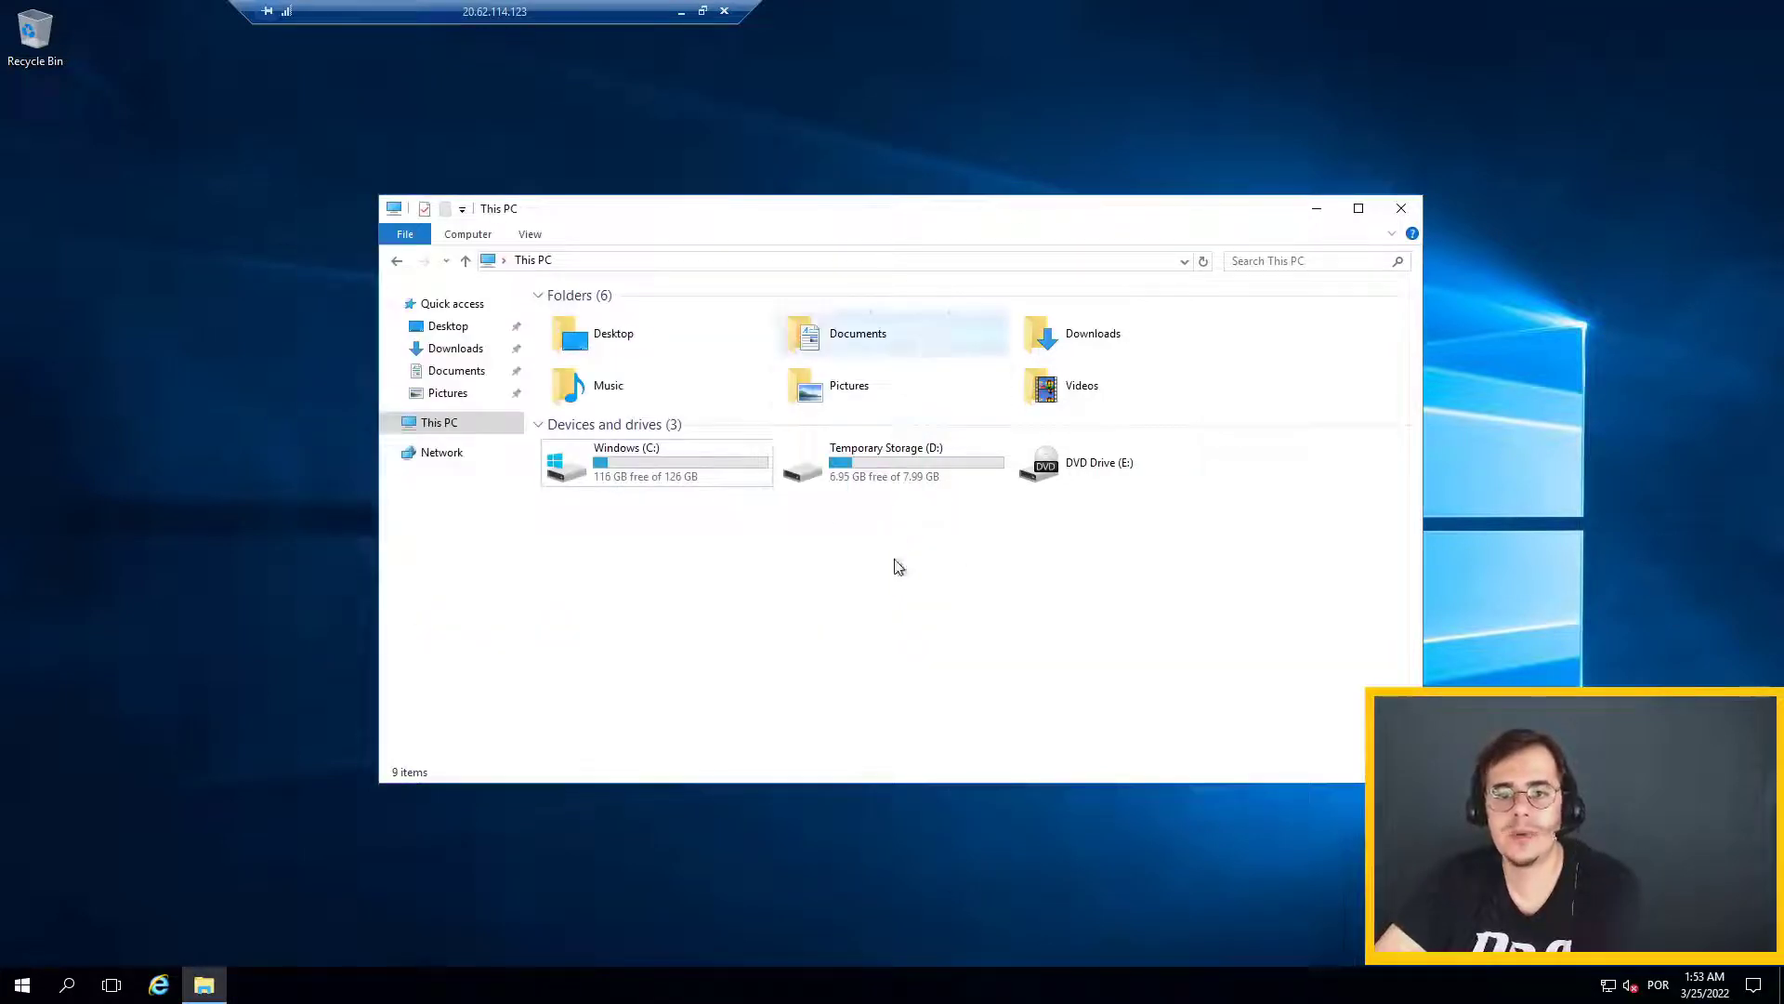
pyautogui.click(1401, 208)
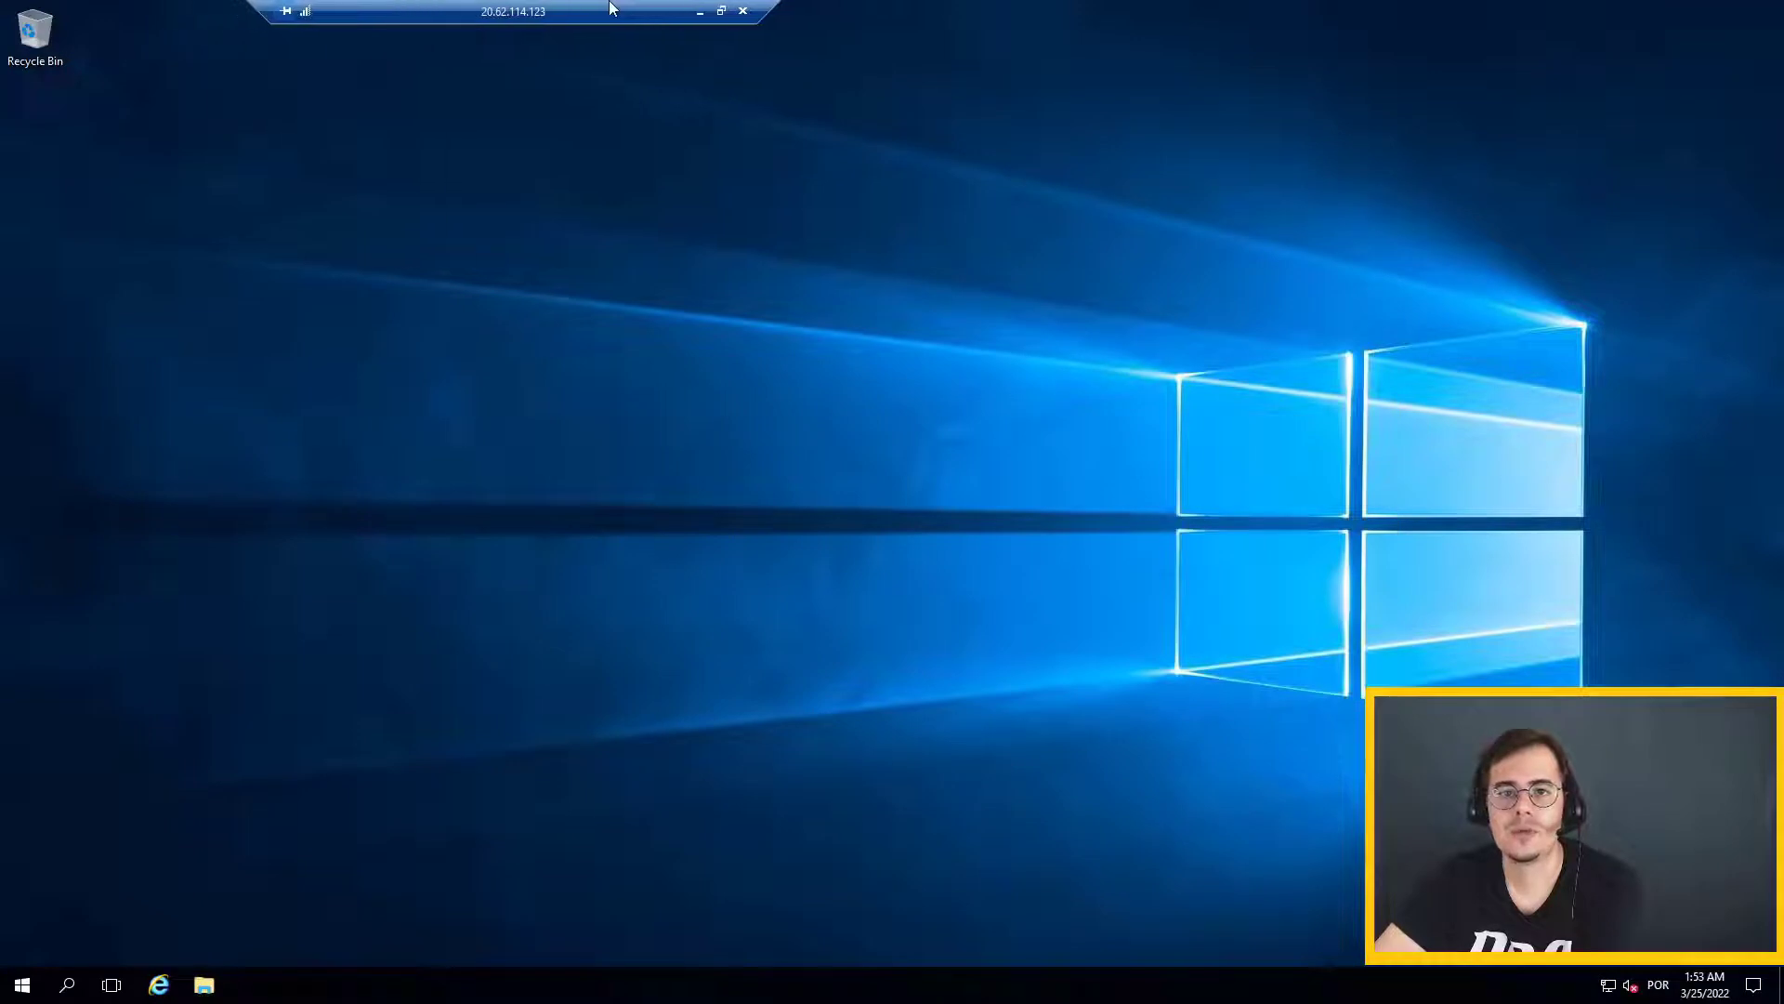
pyautogui.moveTo(610, 8); pyautogui.dragTo(617, 7)
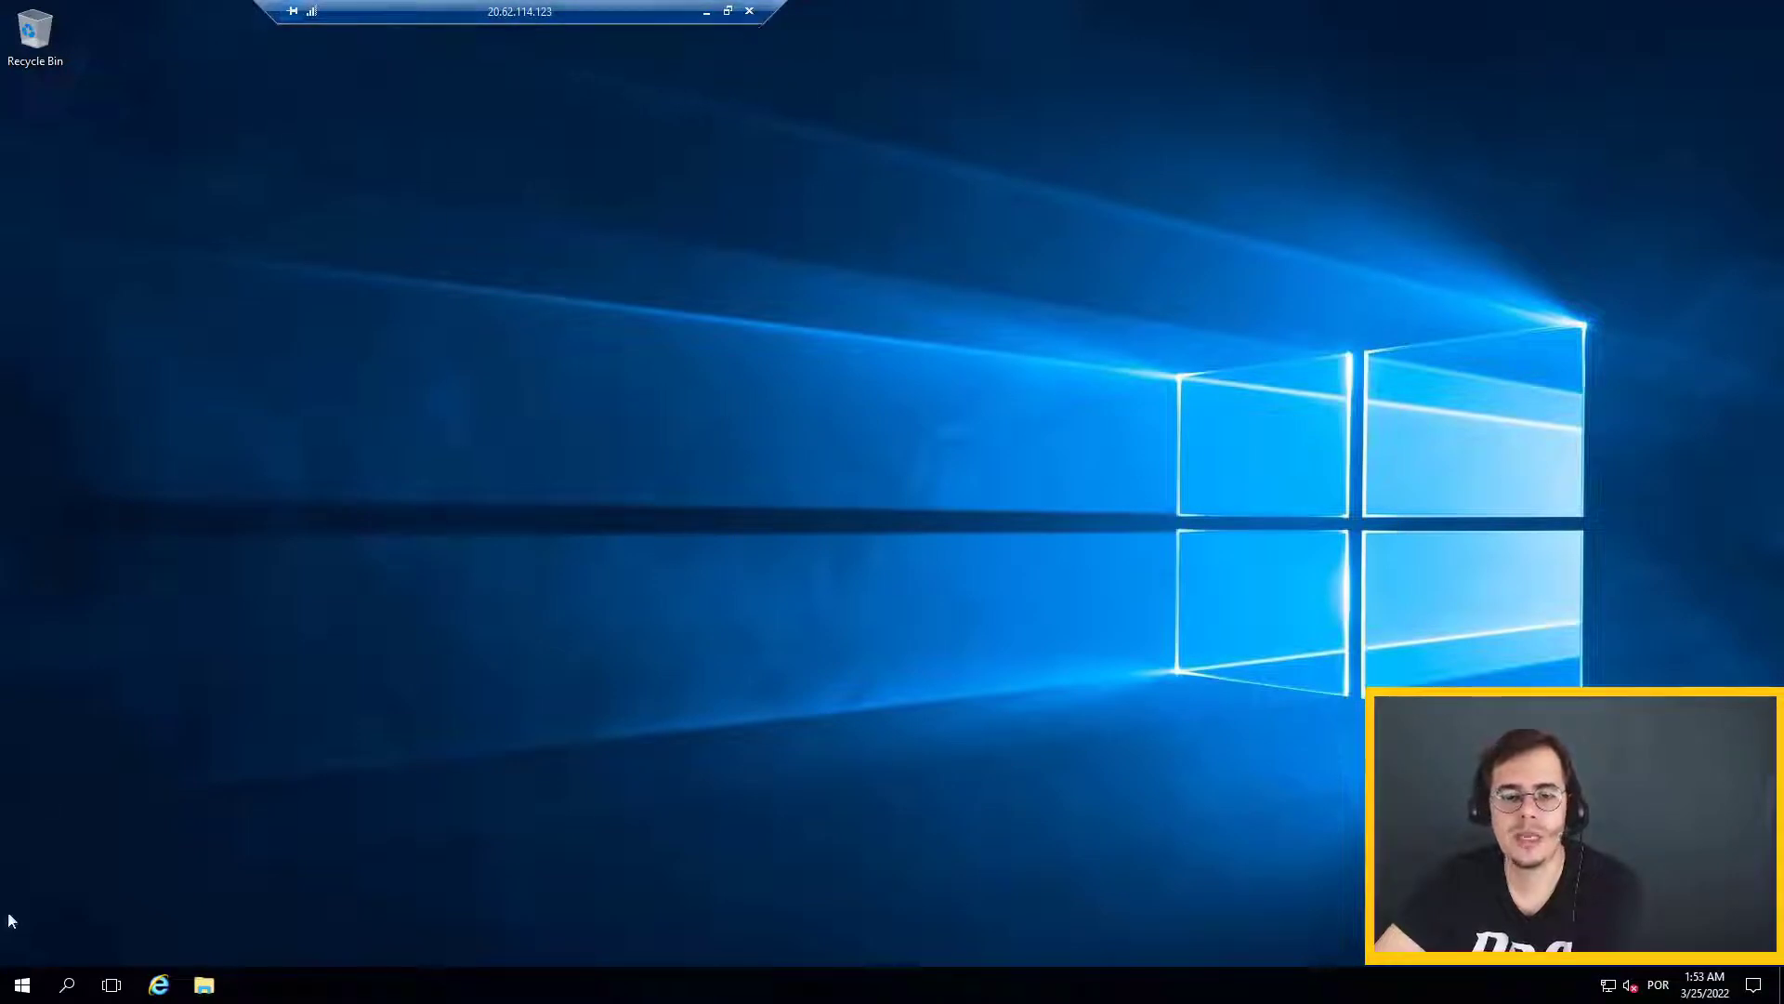
# - Look at the remote server's power options, then sign the account out of the remote session
pyautogui.click(28, 991)
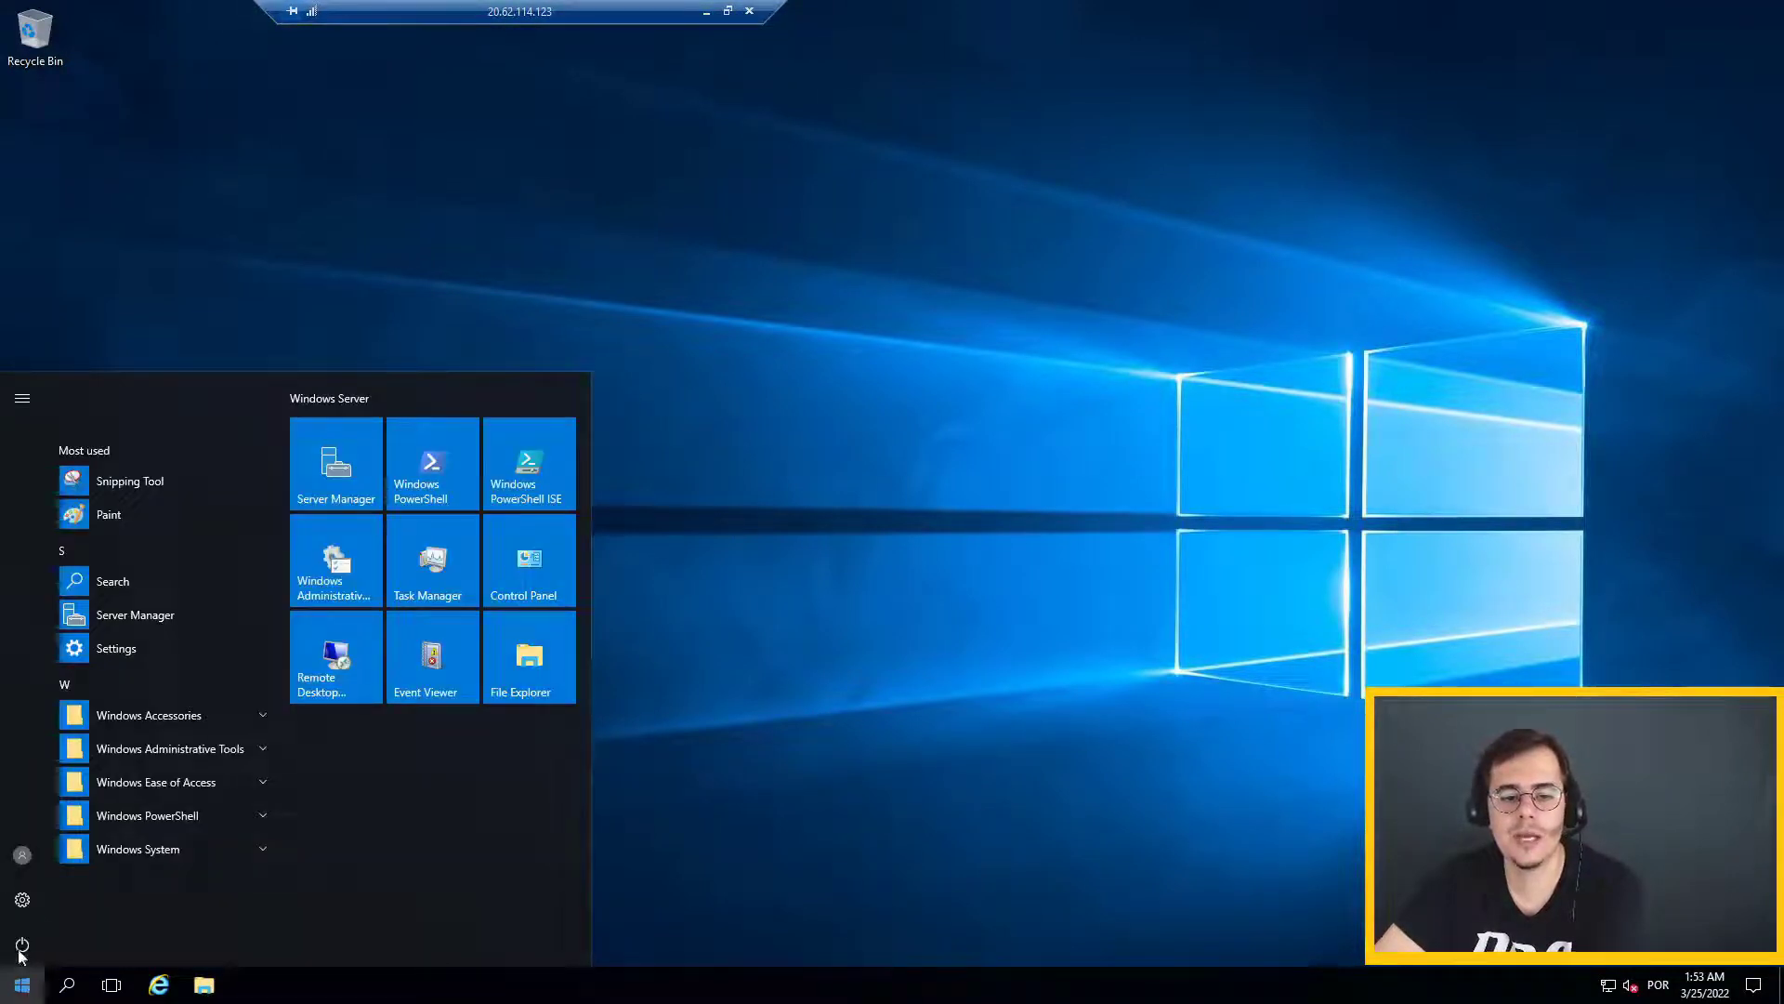
pyautogui.click(20, 946)
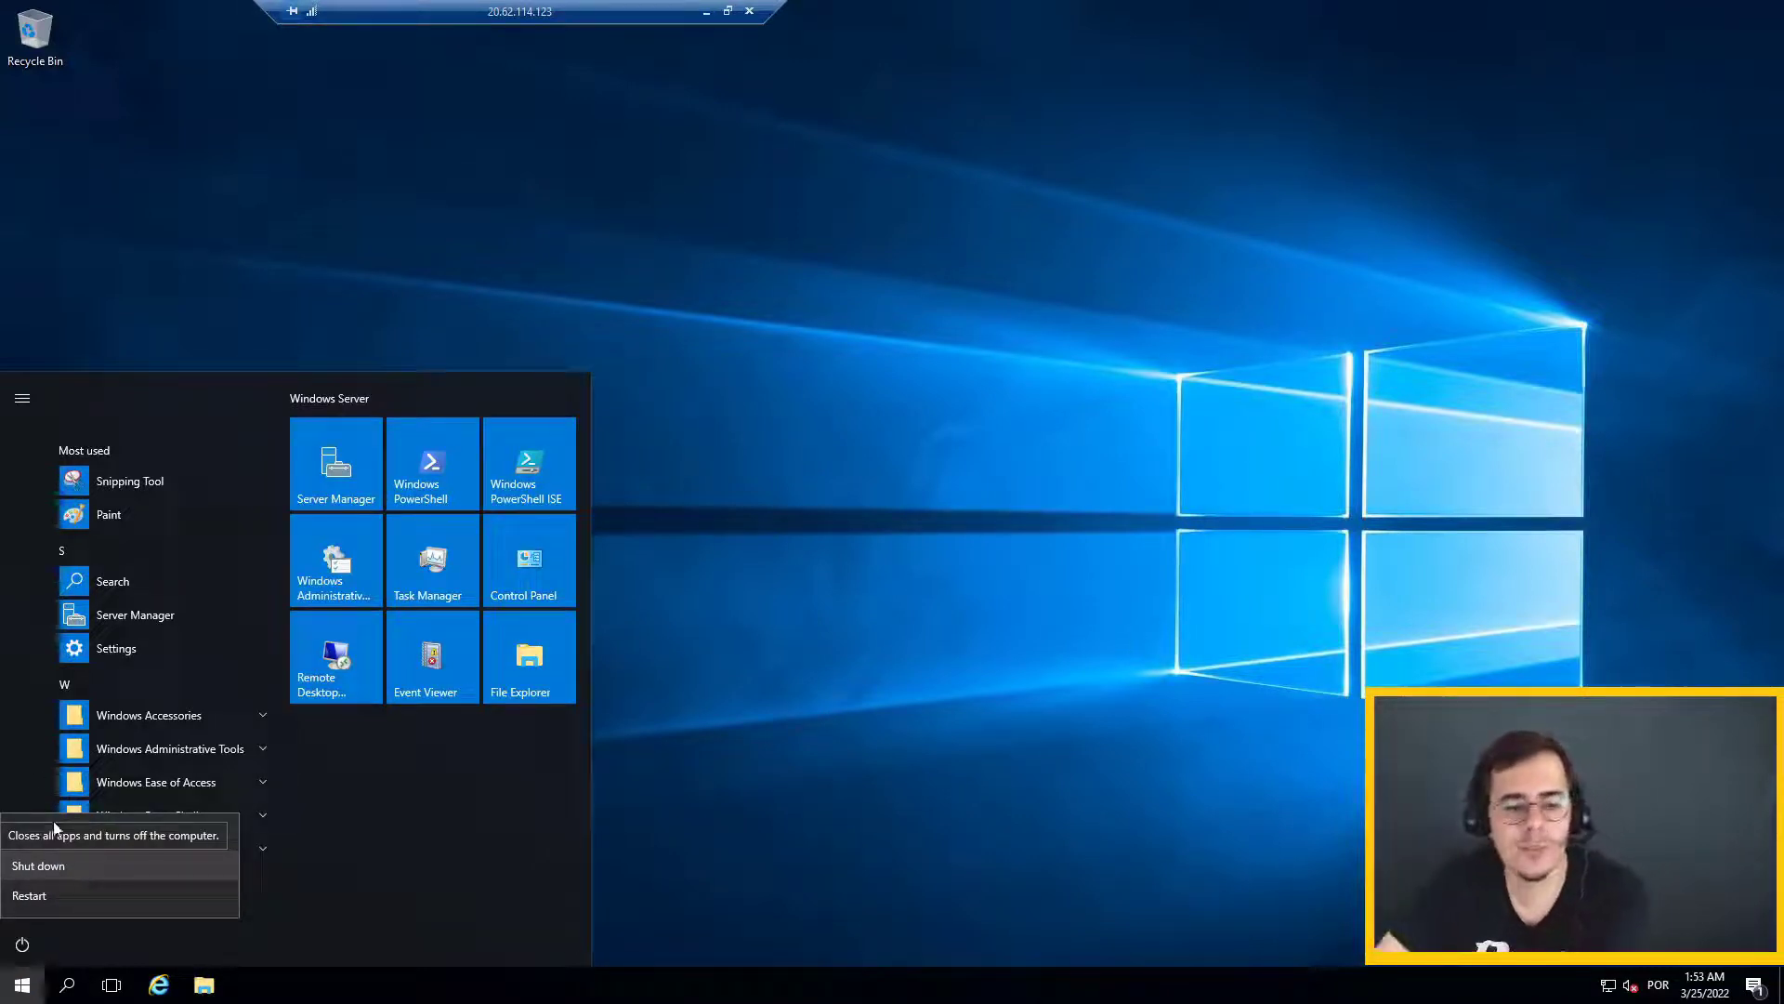
pyautogui.click(37, 746)
pyautogui.click(16, 871)
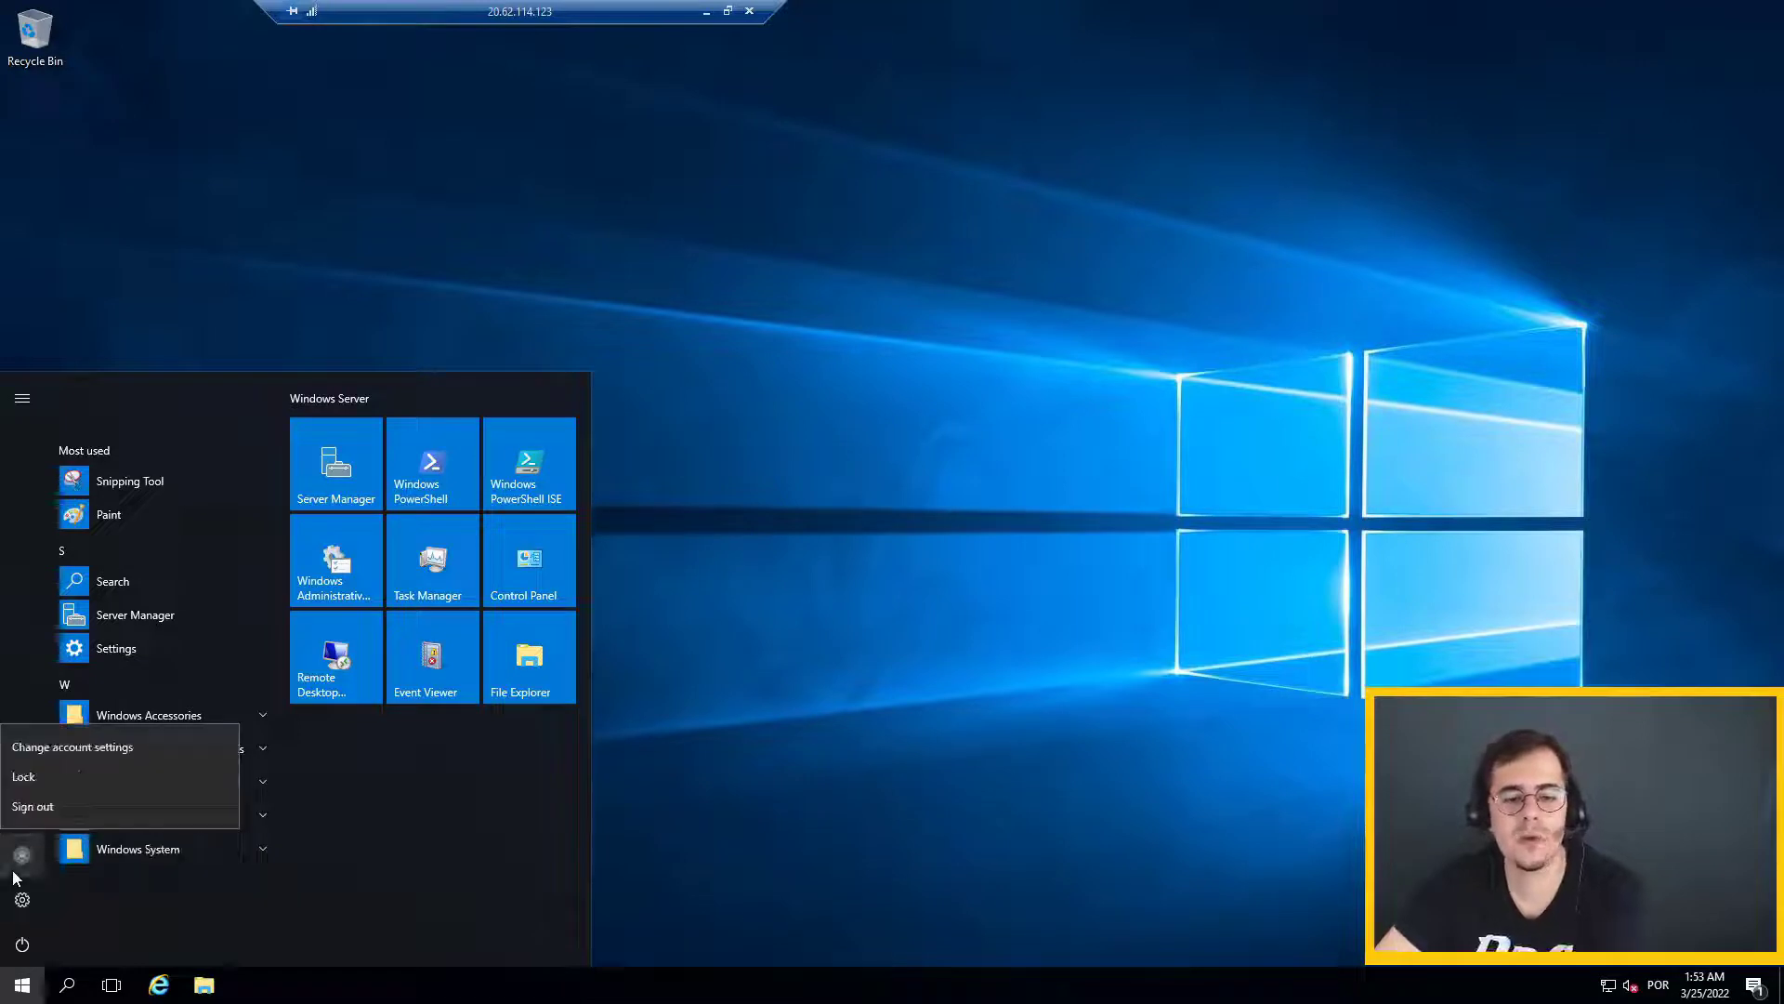
pyautogui.click(80, 814)
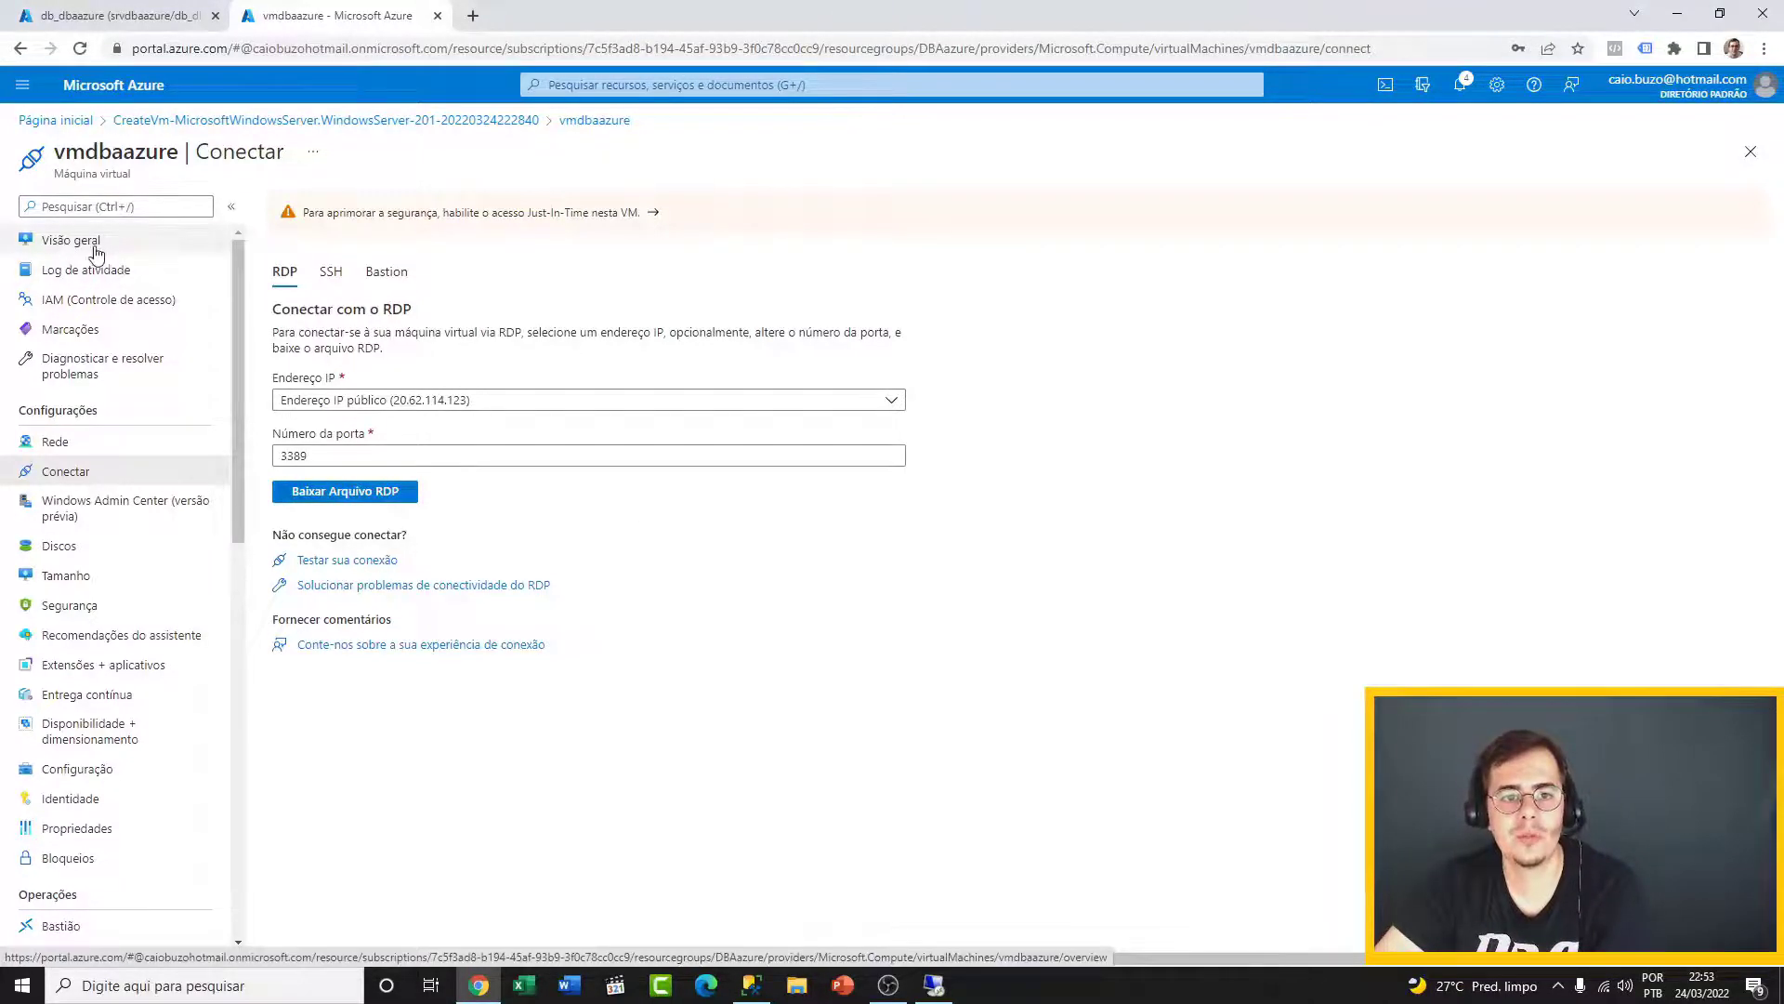
# - Stop the virtual machine vmdbaazure from its overview page in the Azure portal and confirm the stop
pyautogui.click(86, 244)
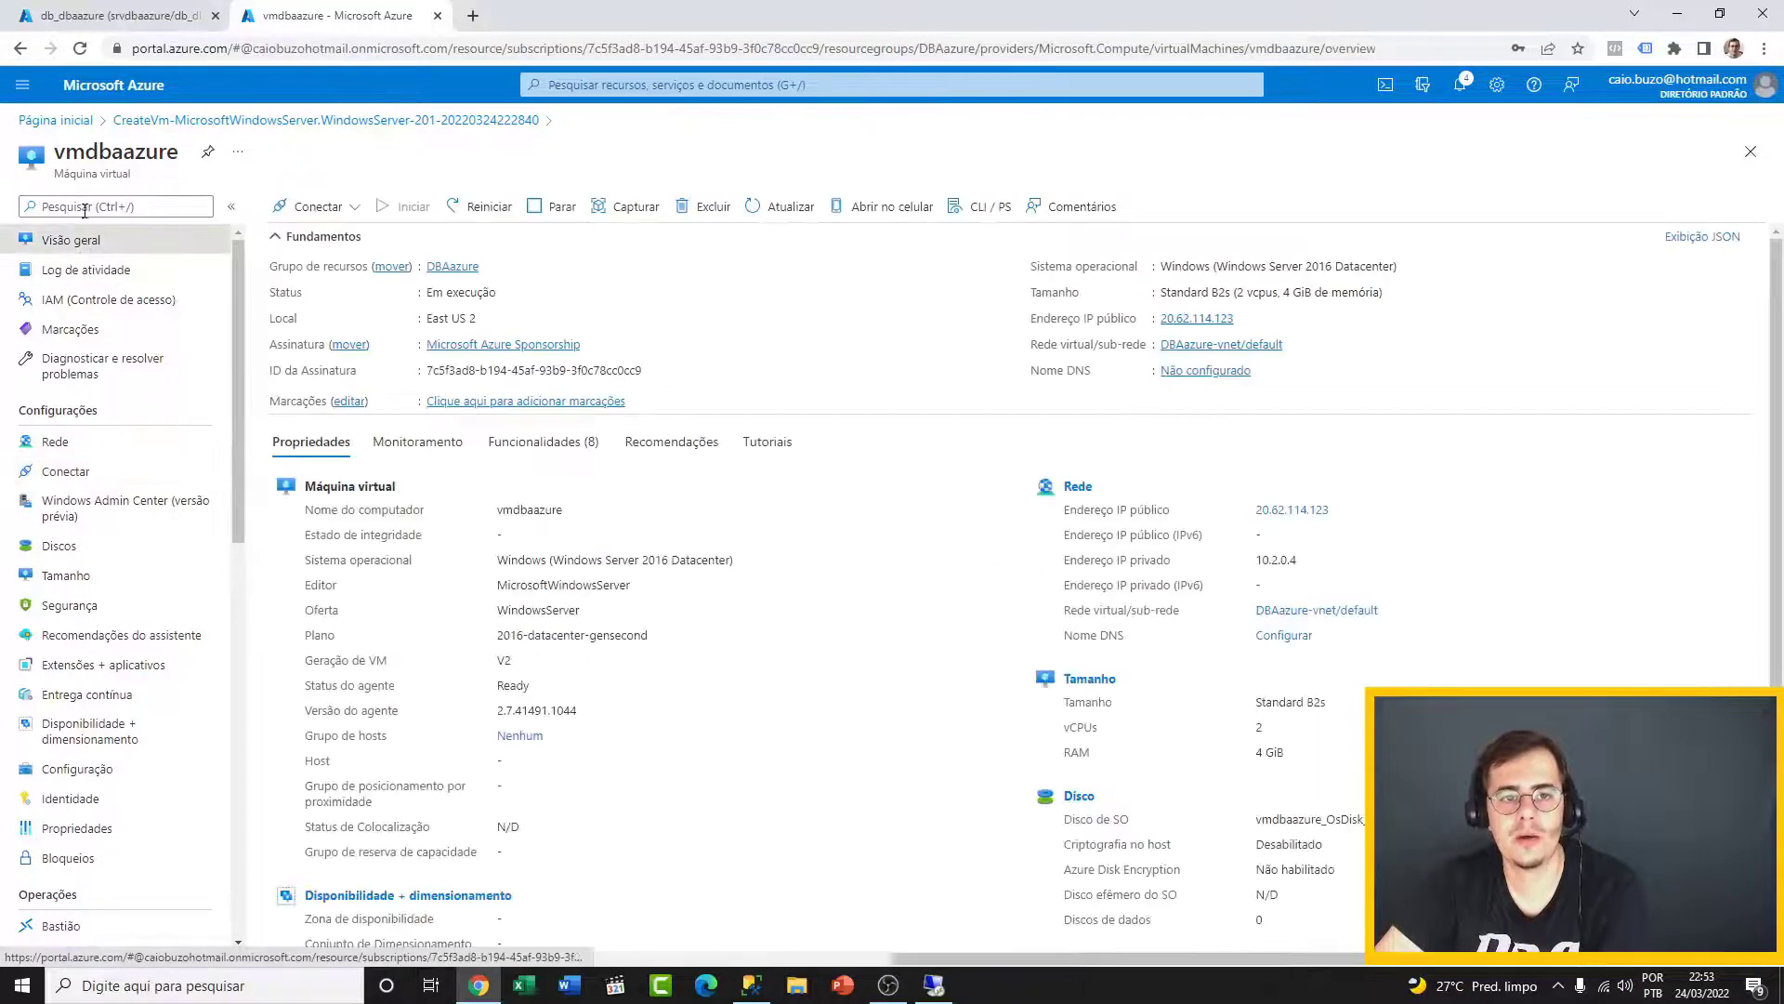
pyautogui.click(561, 214)
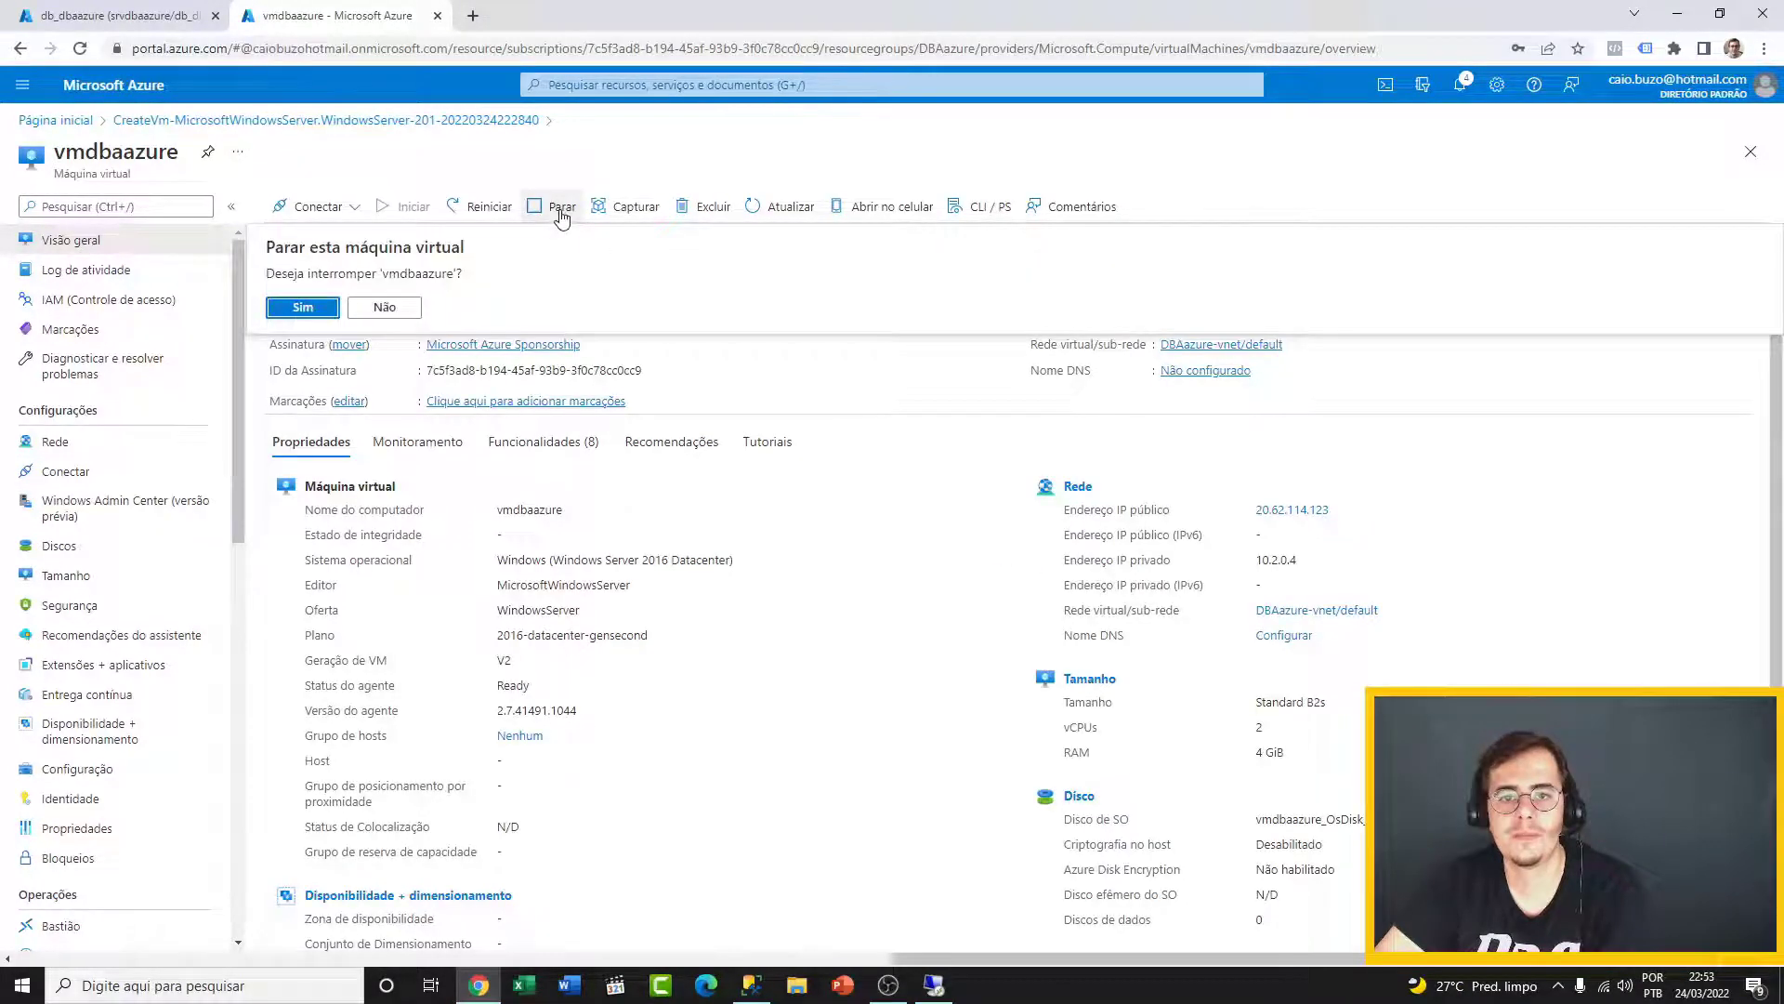
pyautogui.click(300, 312)
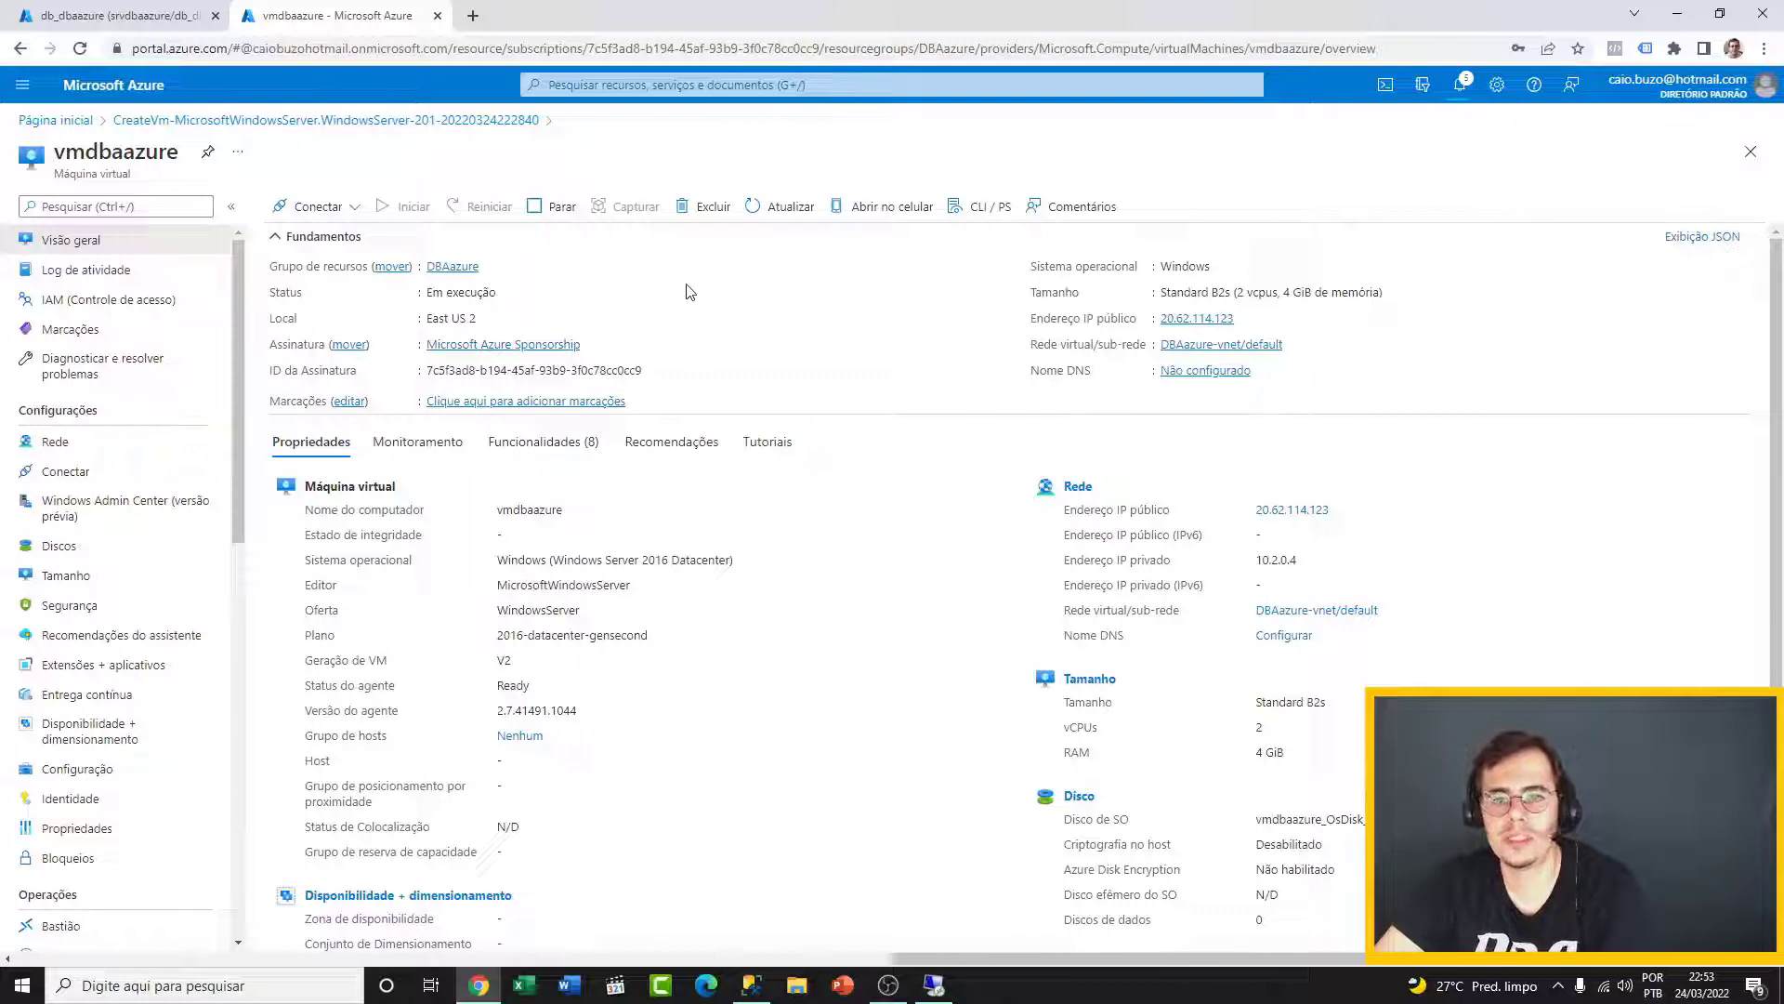
# - From the portal home, search for "maquina", open the Máquinas virtuais service, and view the overview of vmdbaazure
pyautogui.click(132, 87)
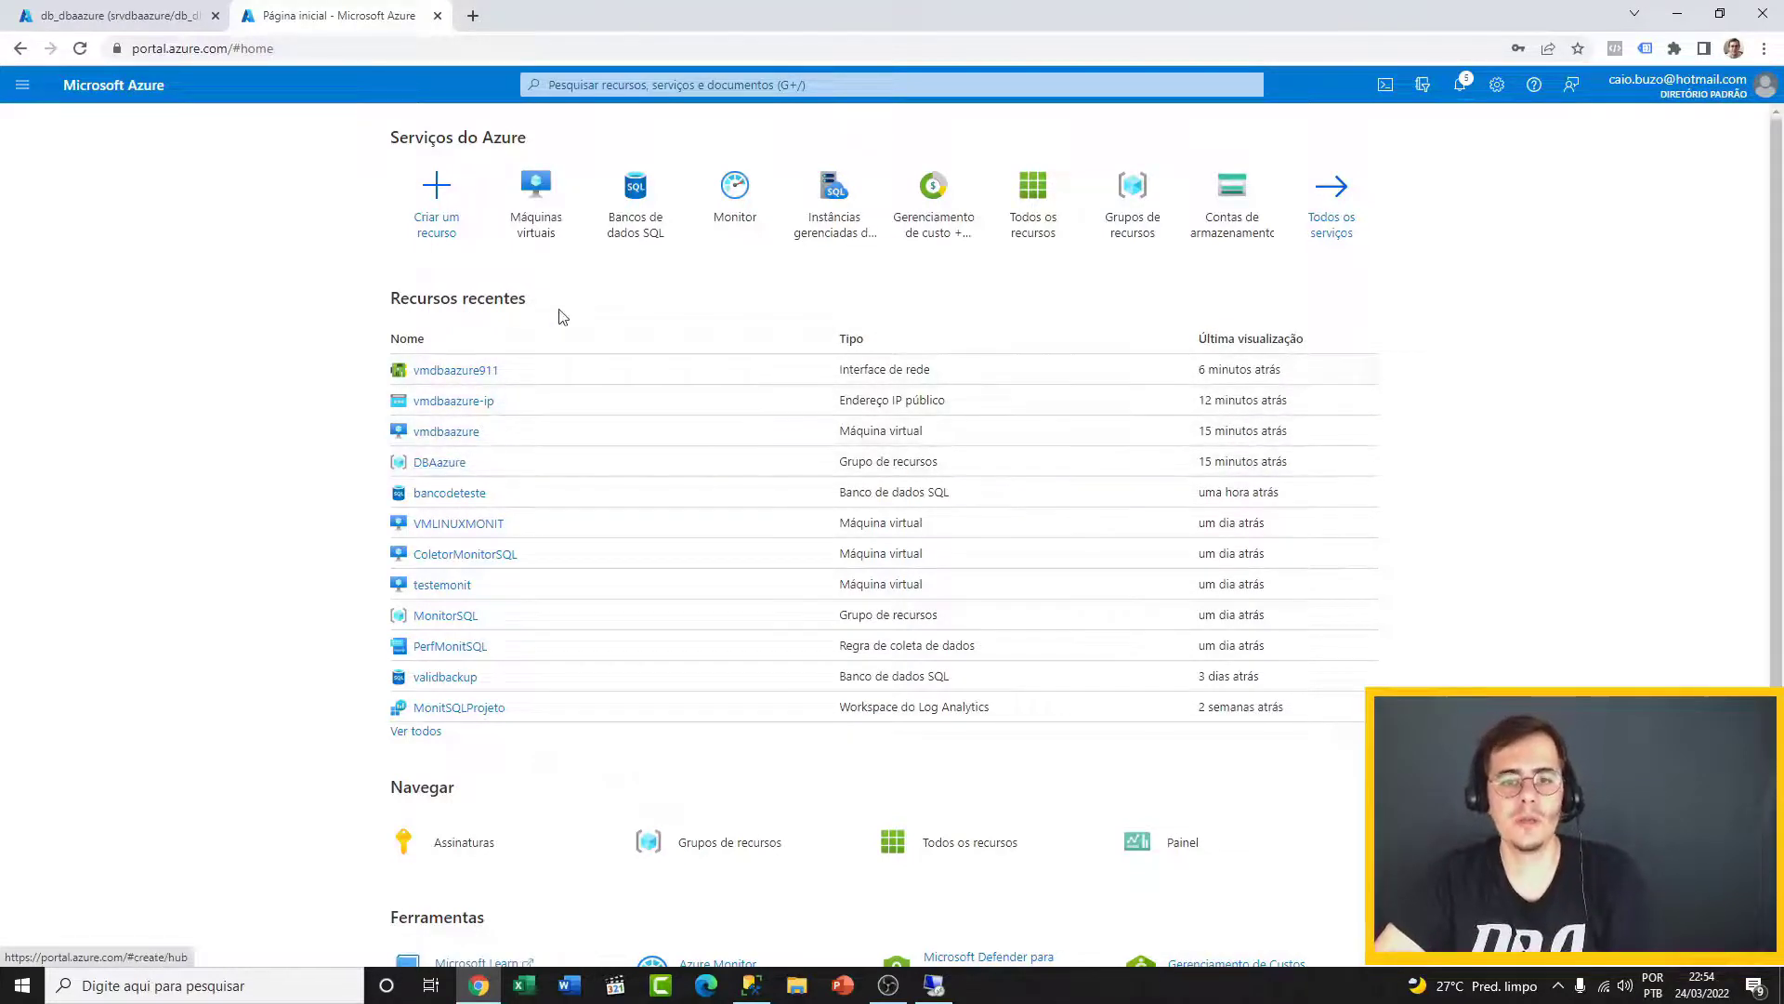
pyautogui.click(596, 88)
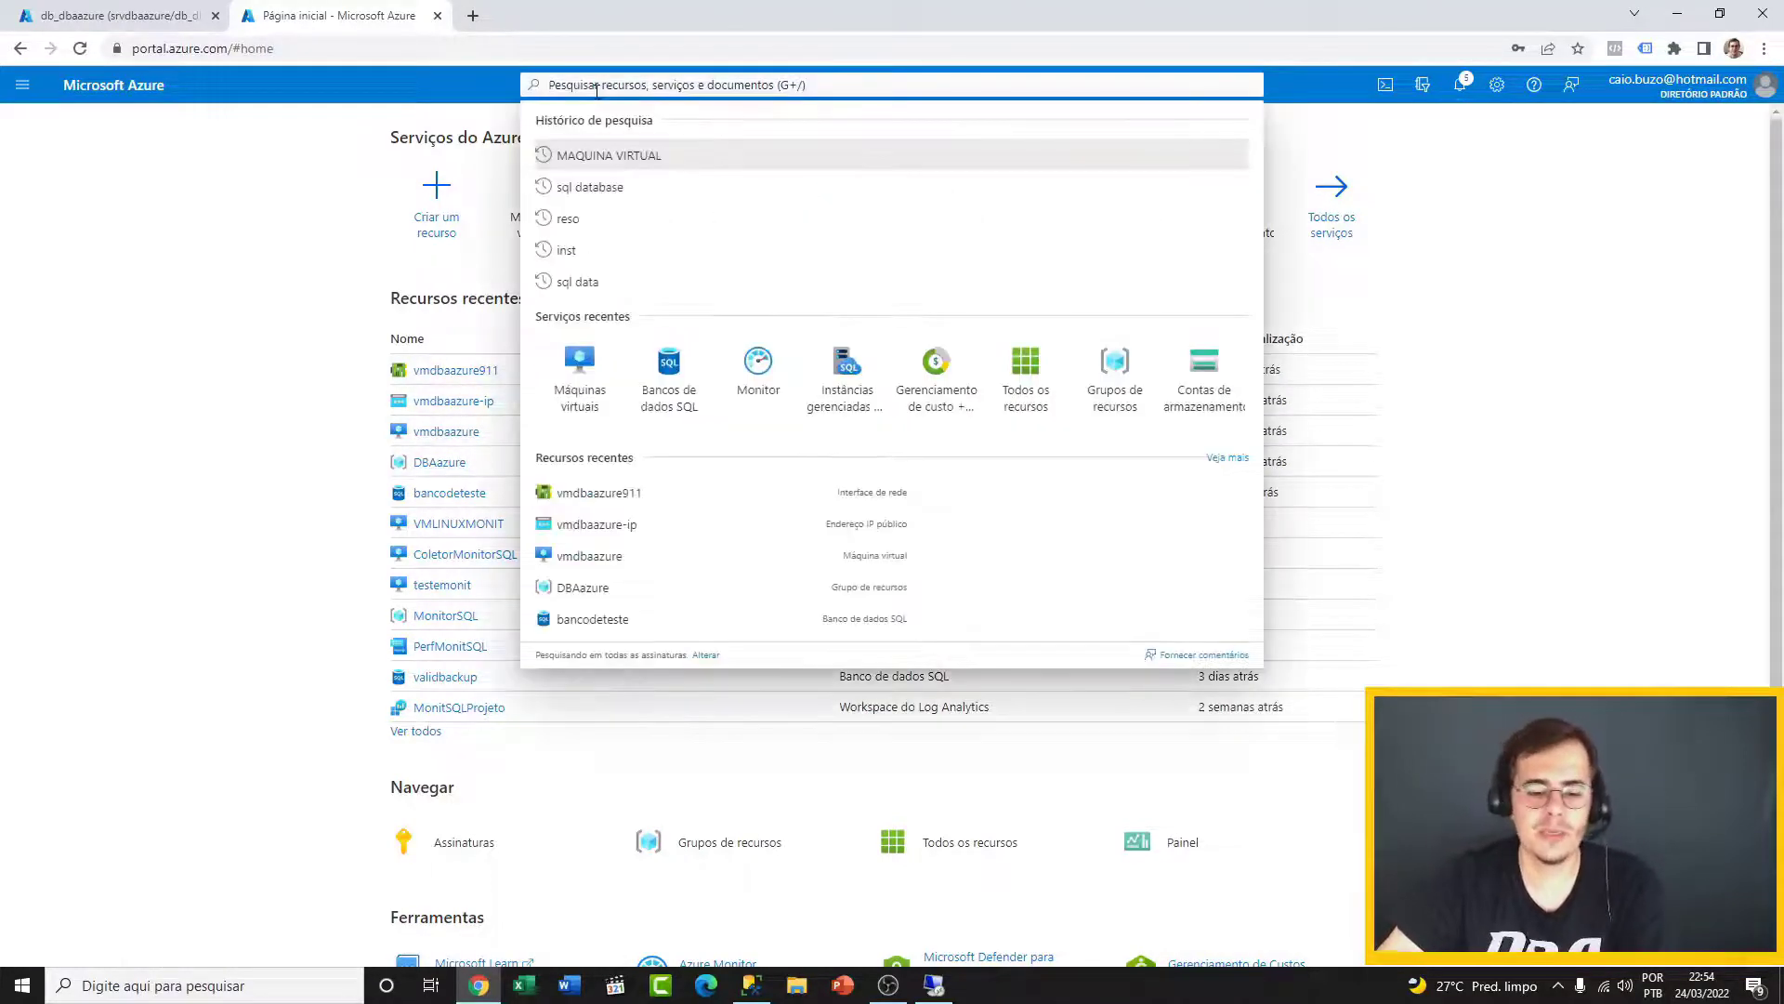
pyautogui.write('maquina')
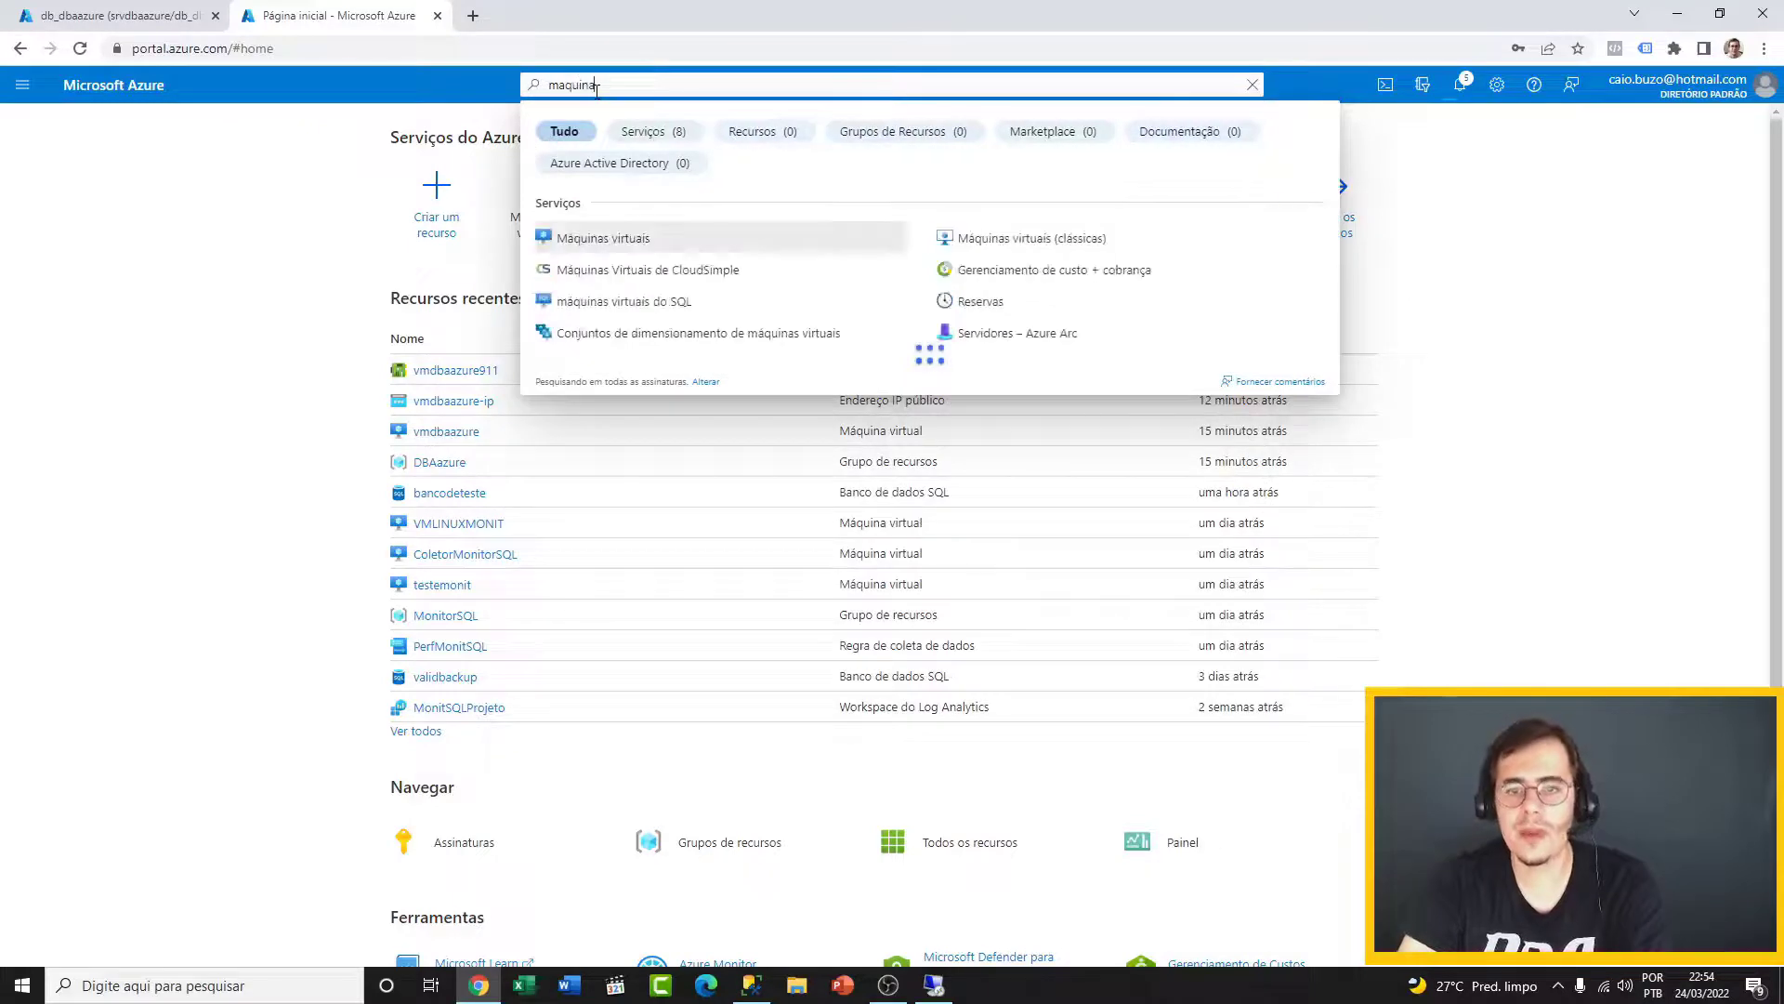
pyautogui.click(589, 244)
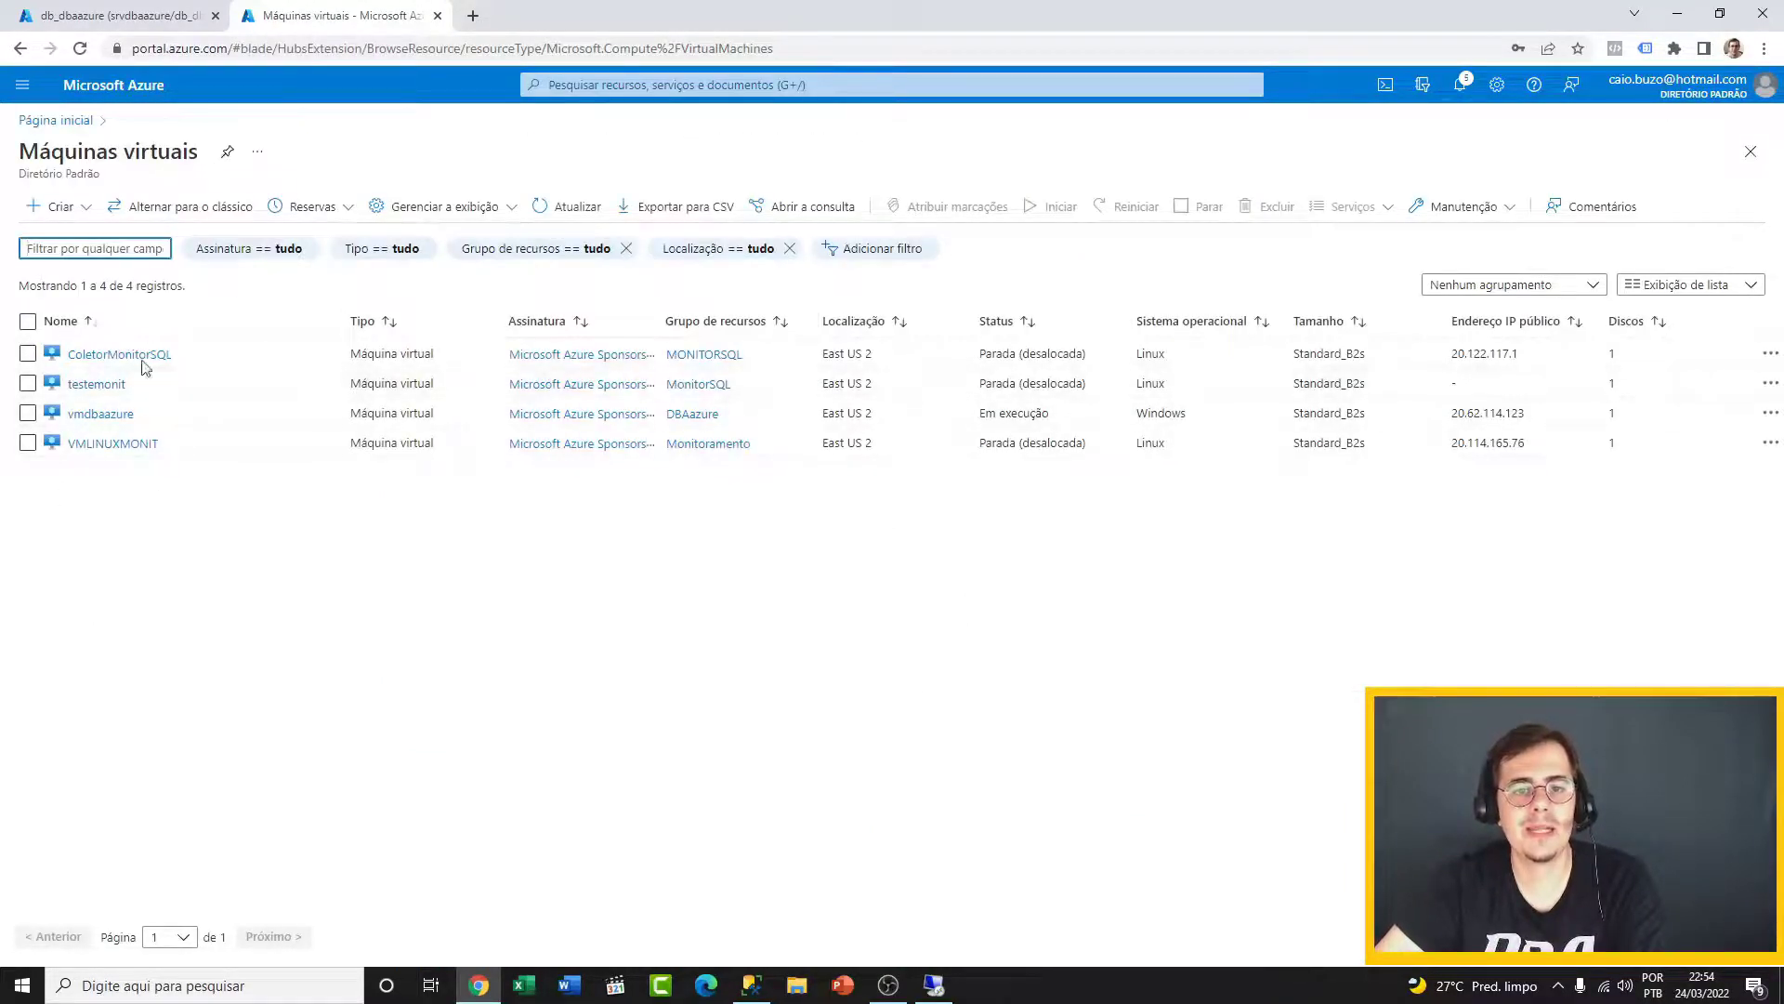
pyautogui.click(100, 415)
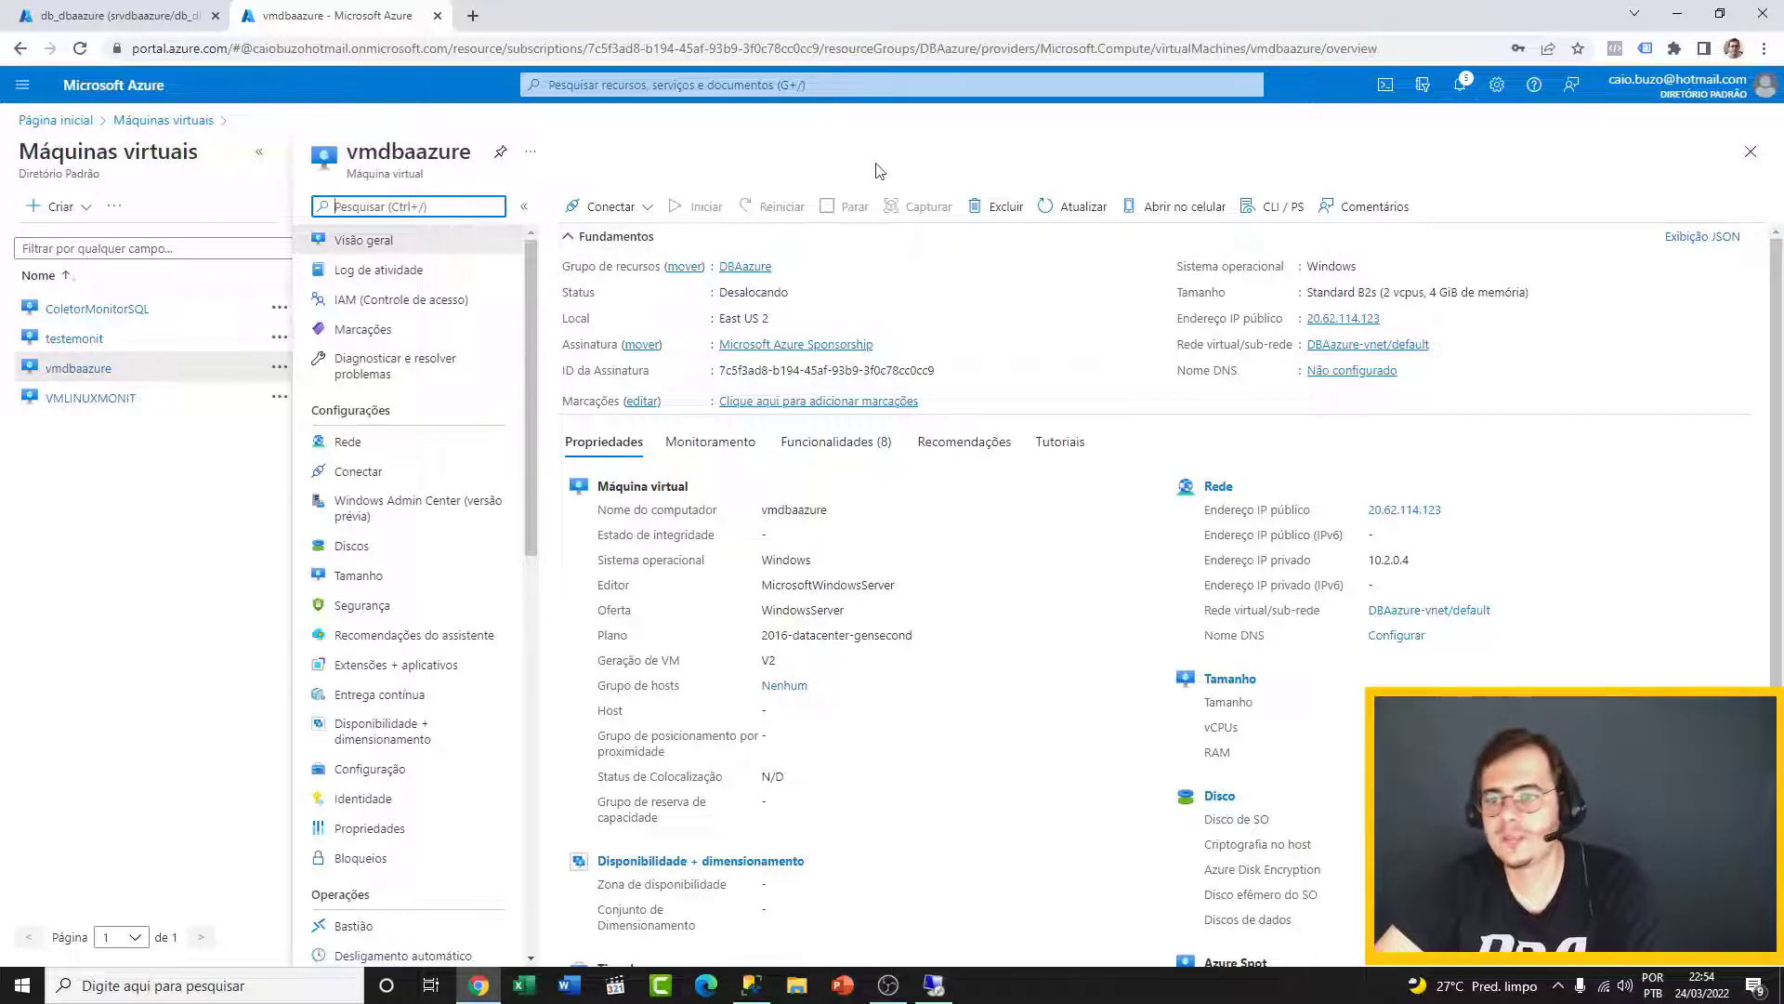
# - Check the portal notifications for the progress of stopping vmdbaazure, and close them
pyautogui.click(1462, 86)
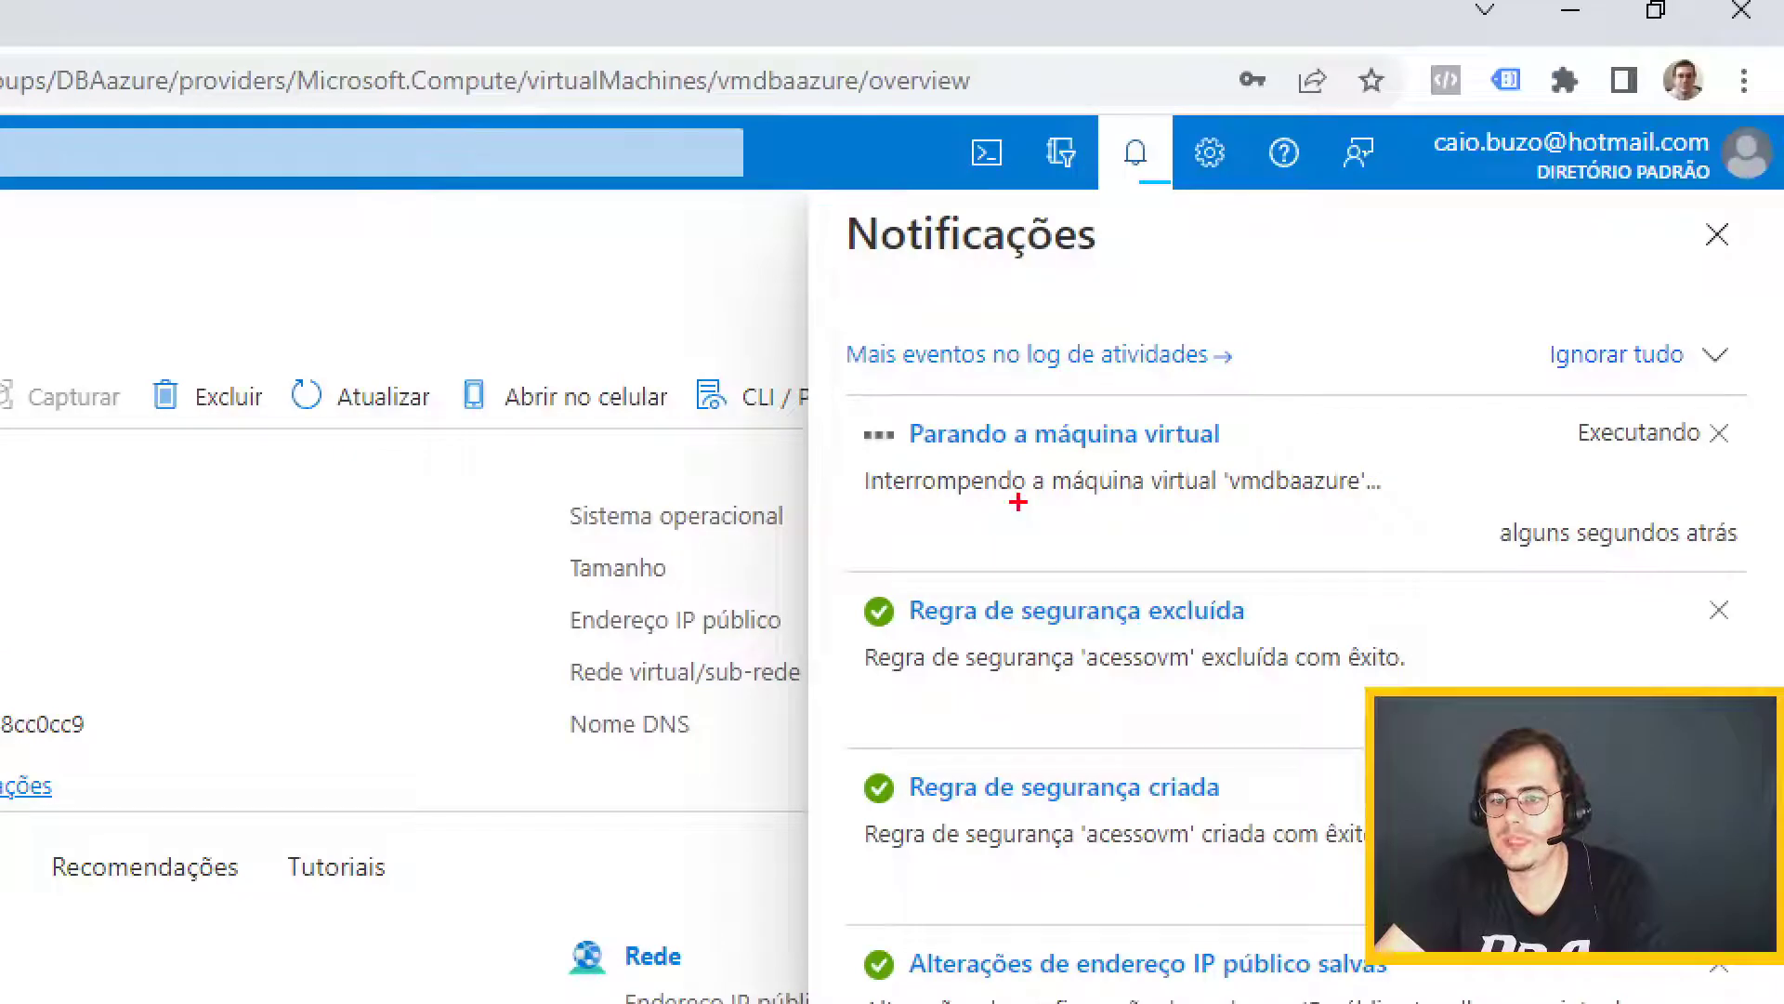
pyautogui.moveTo(800, 372); pyautogui.dragTo(1474, 544)
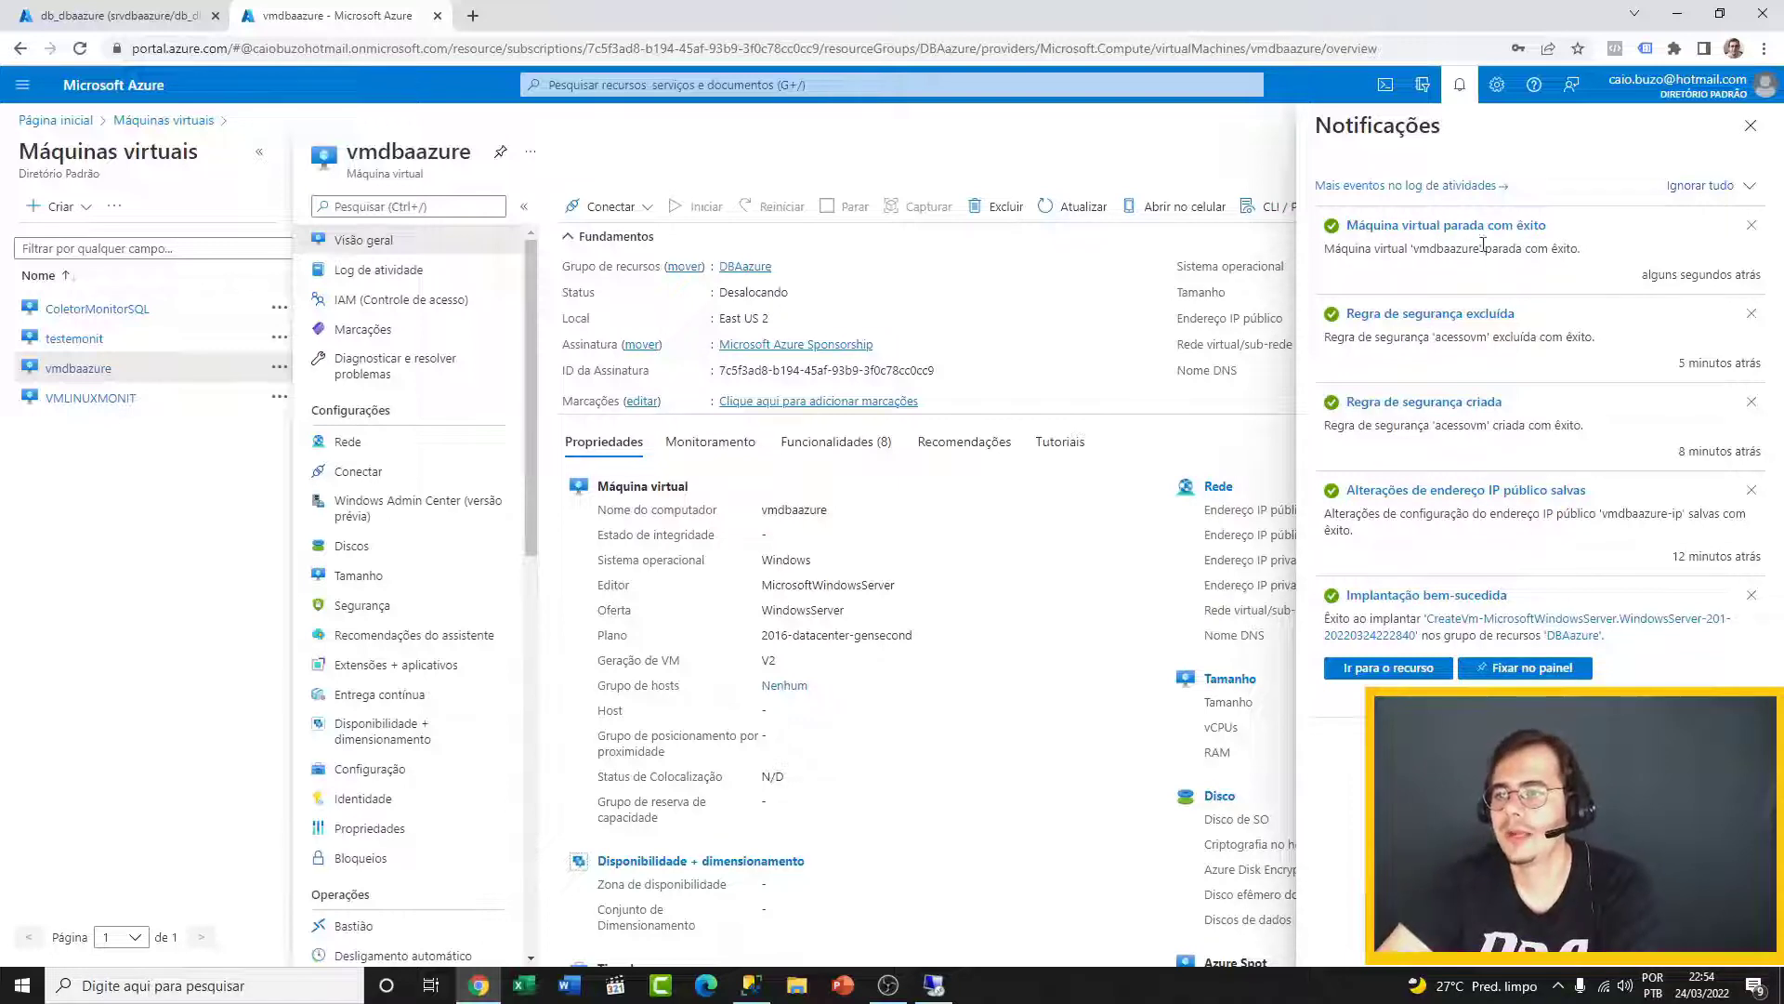
pyautogui.click(1750, 125)
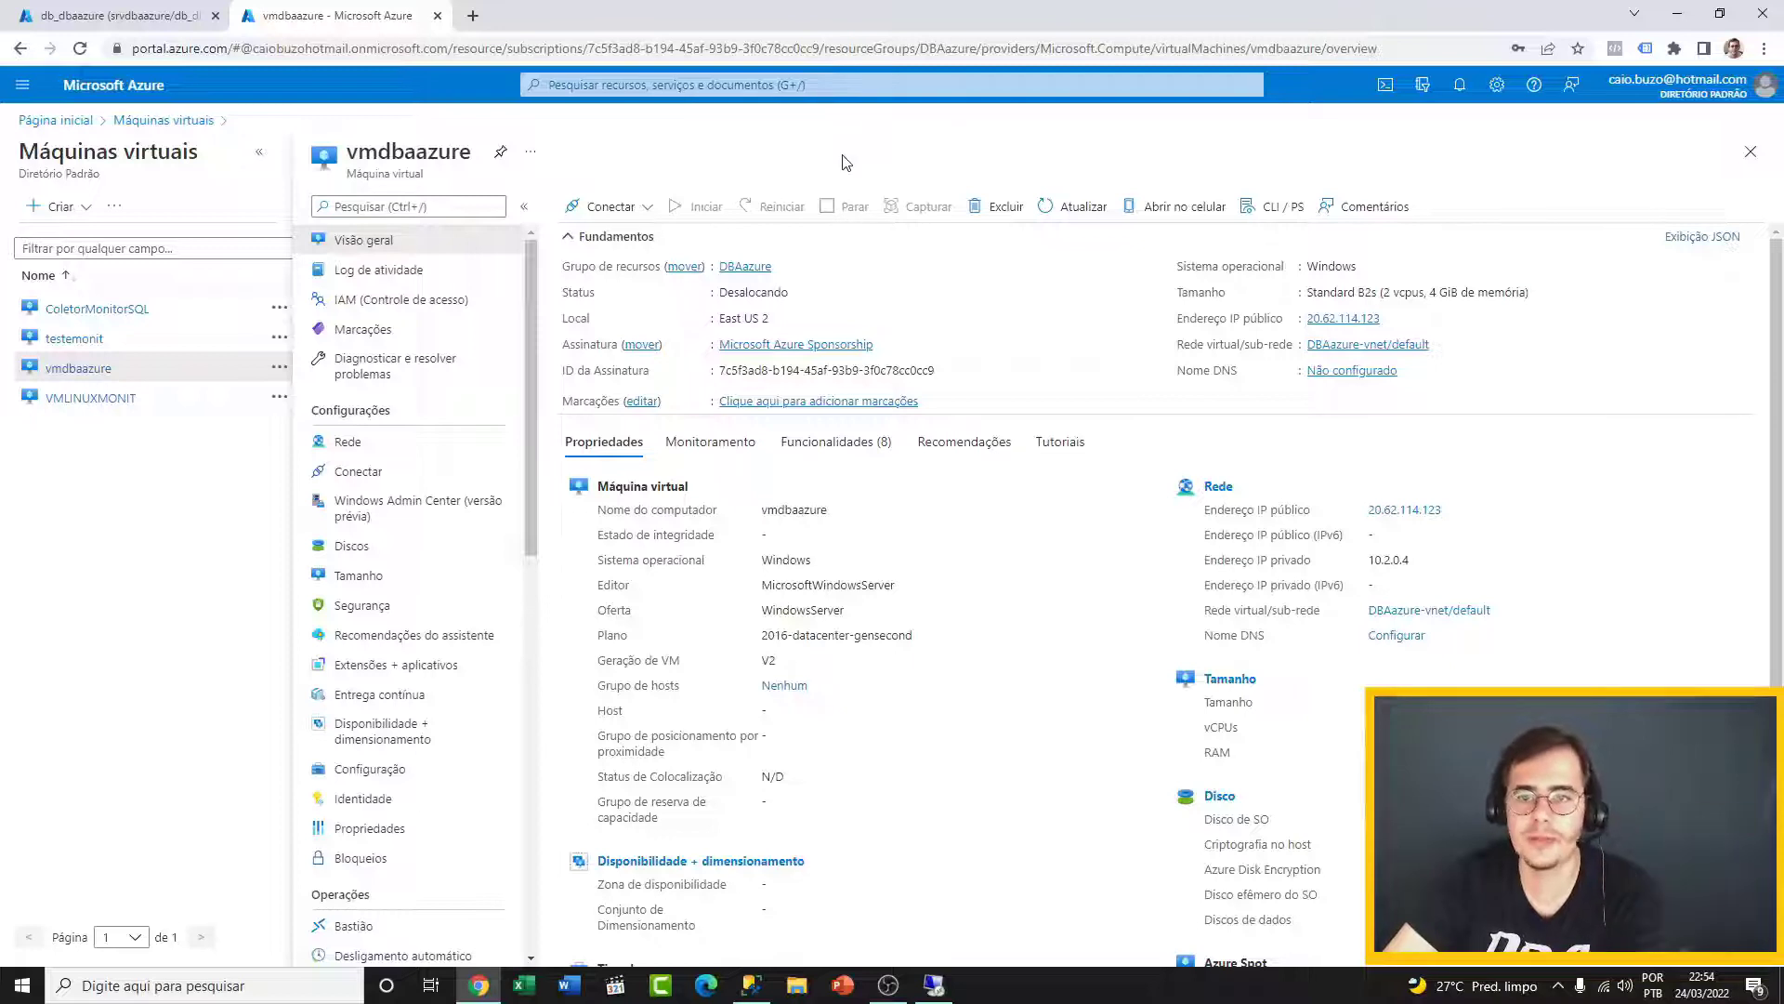
# - Return to the virtual machines list and compare the status of testemonit with that of vmdbaazure on their overview pages
pyautogui.click(178, 120)
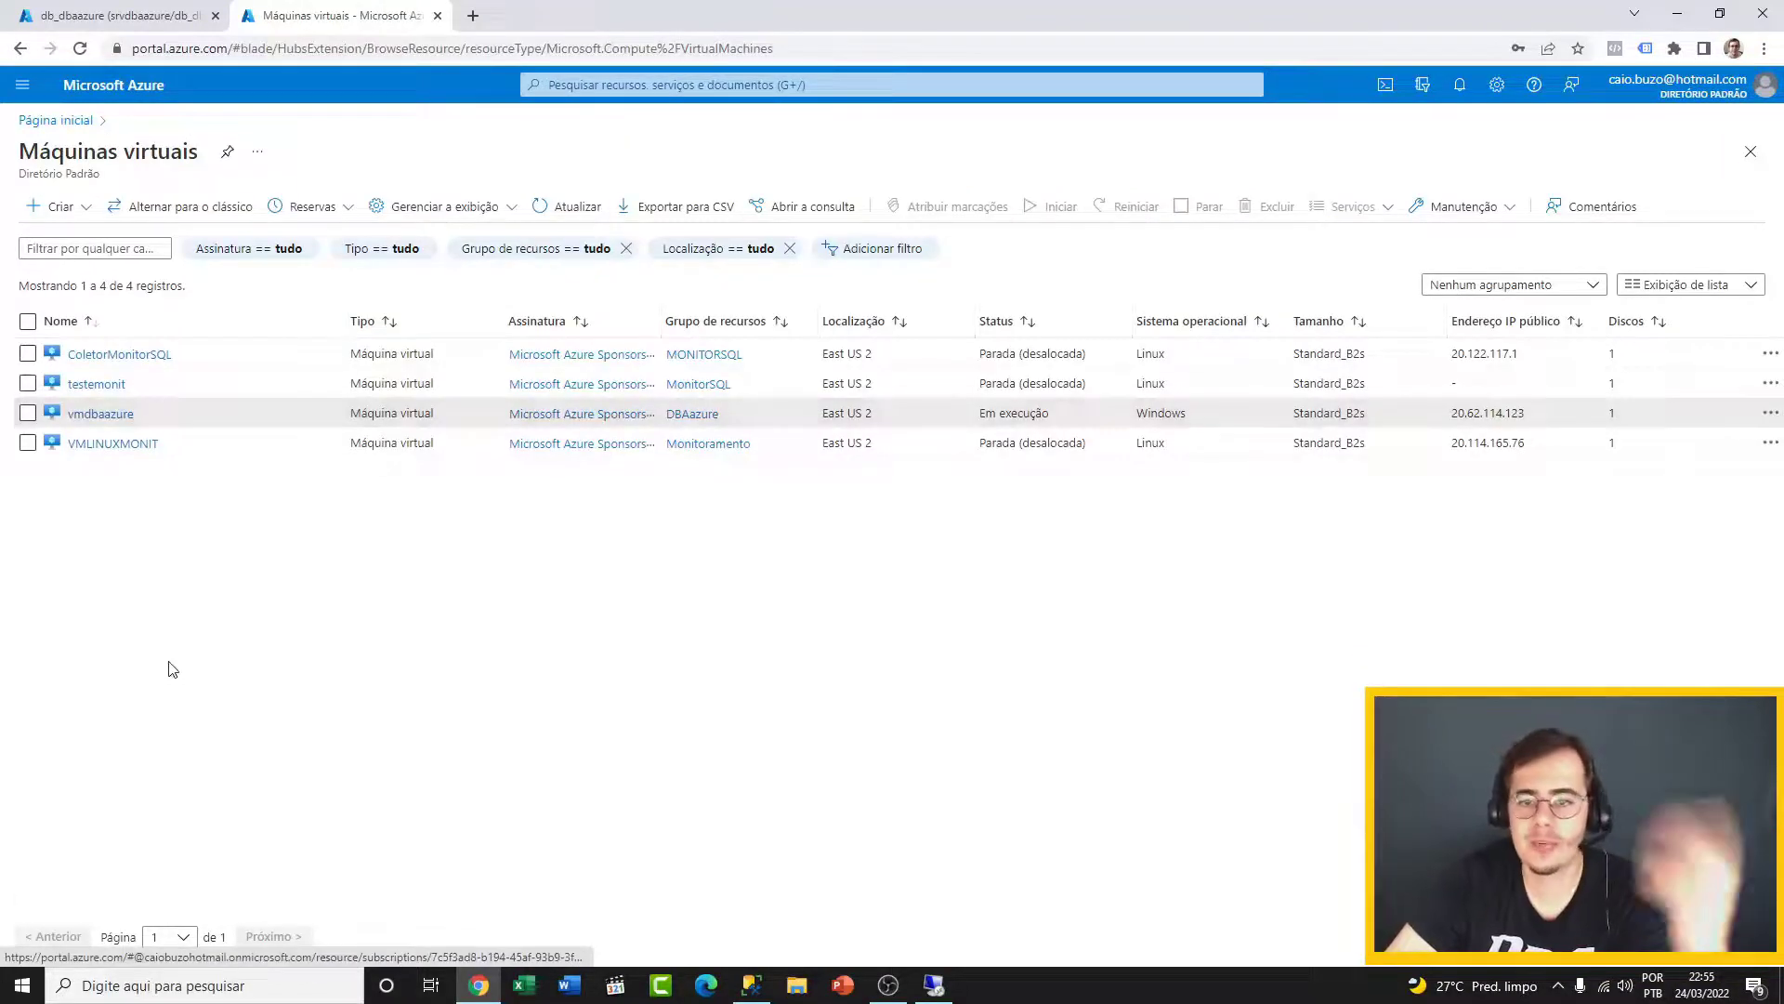
pyautogui.click(116, 384)
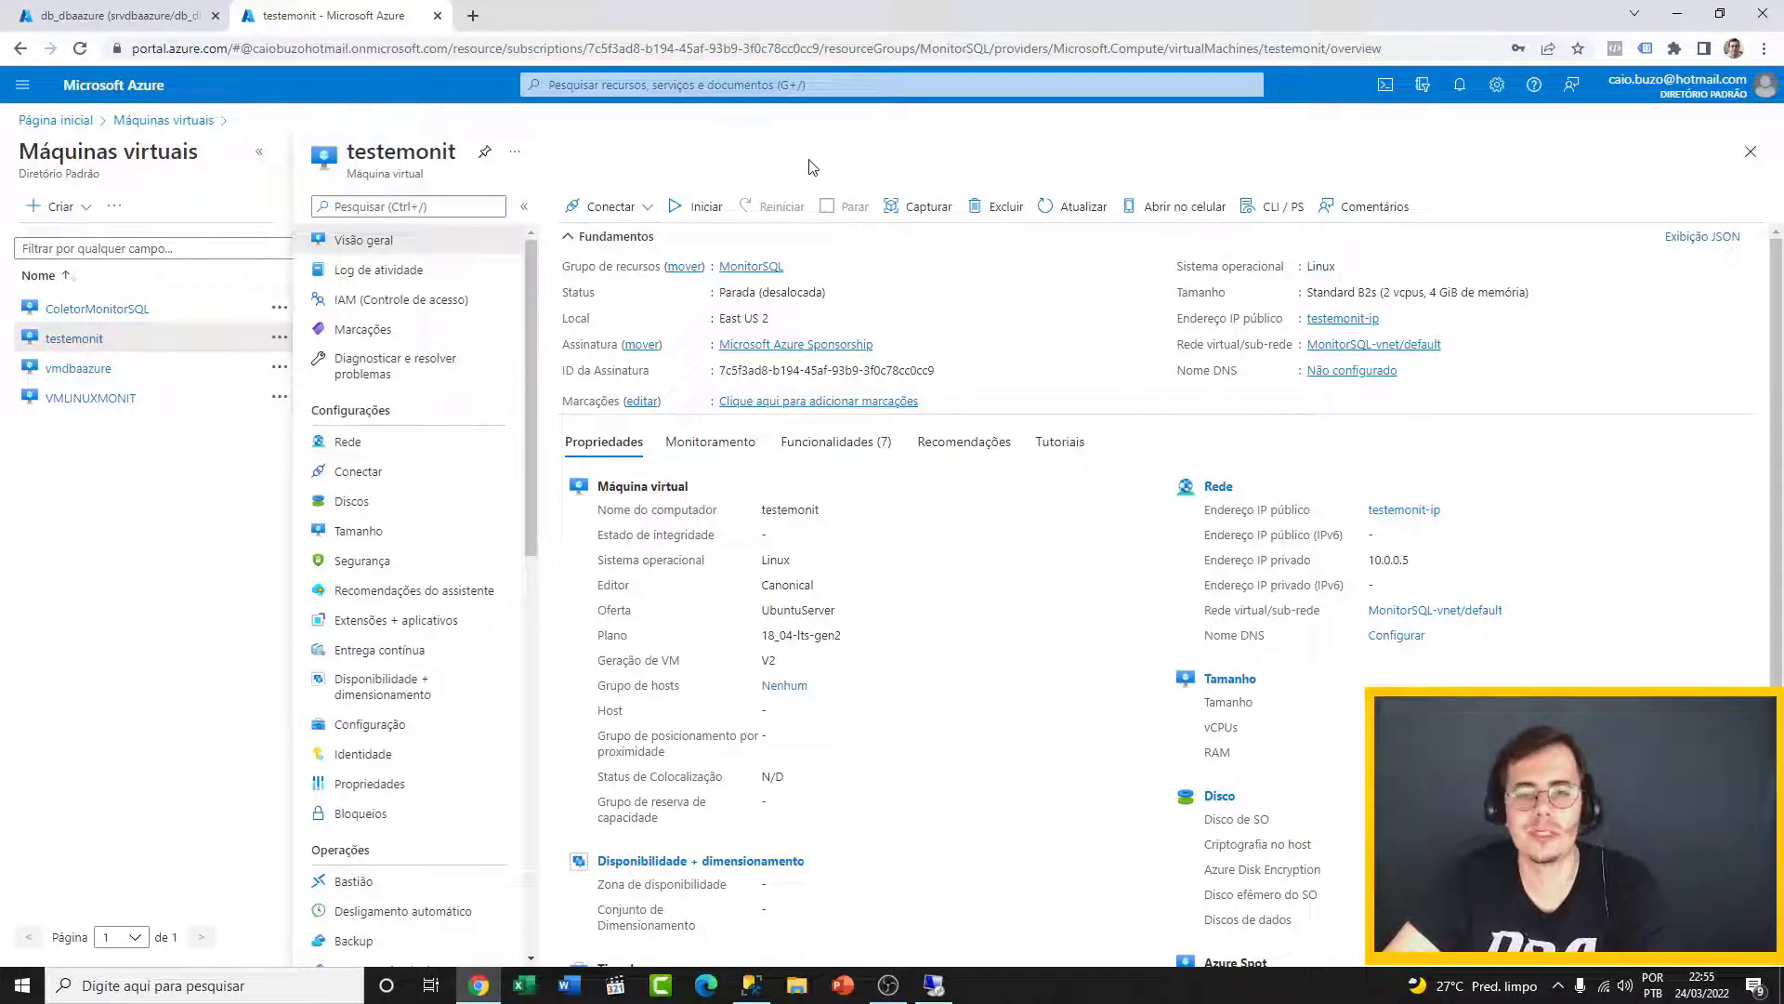
pyautogui.click(78, 368)
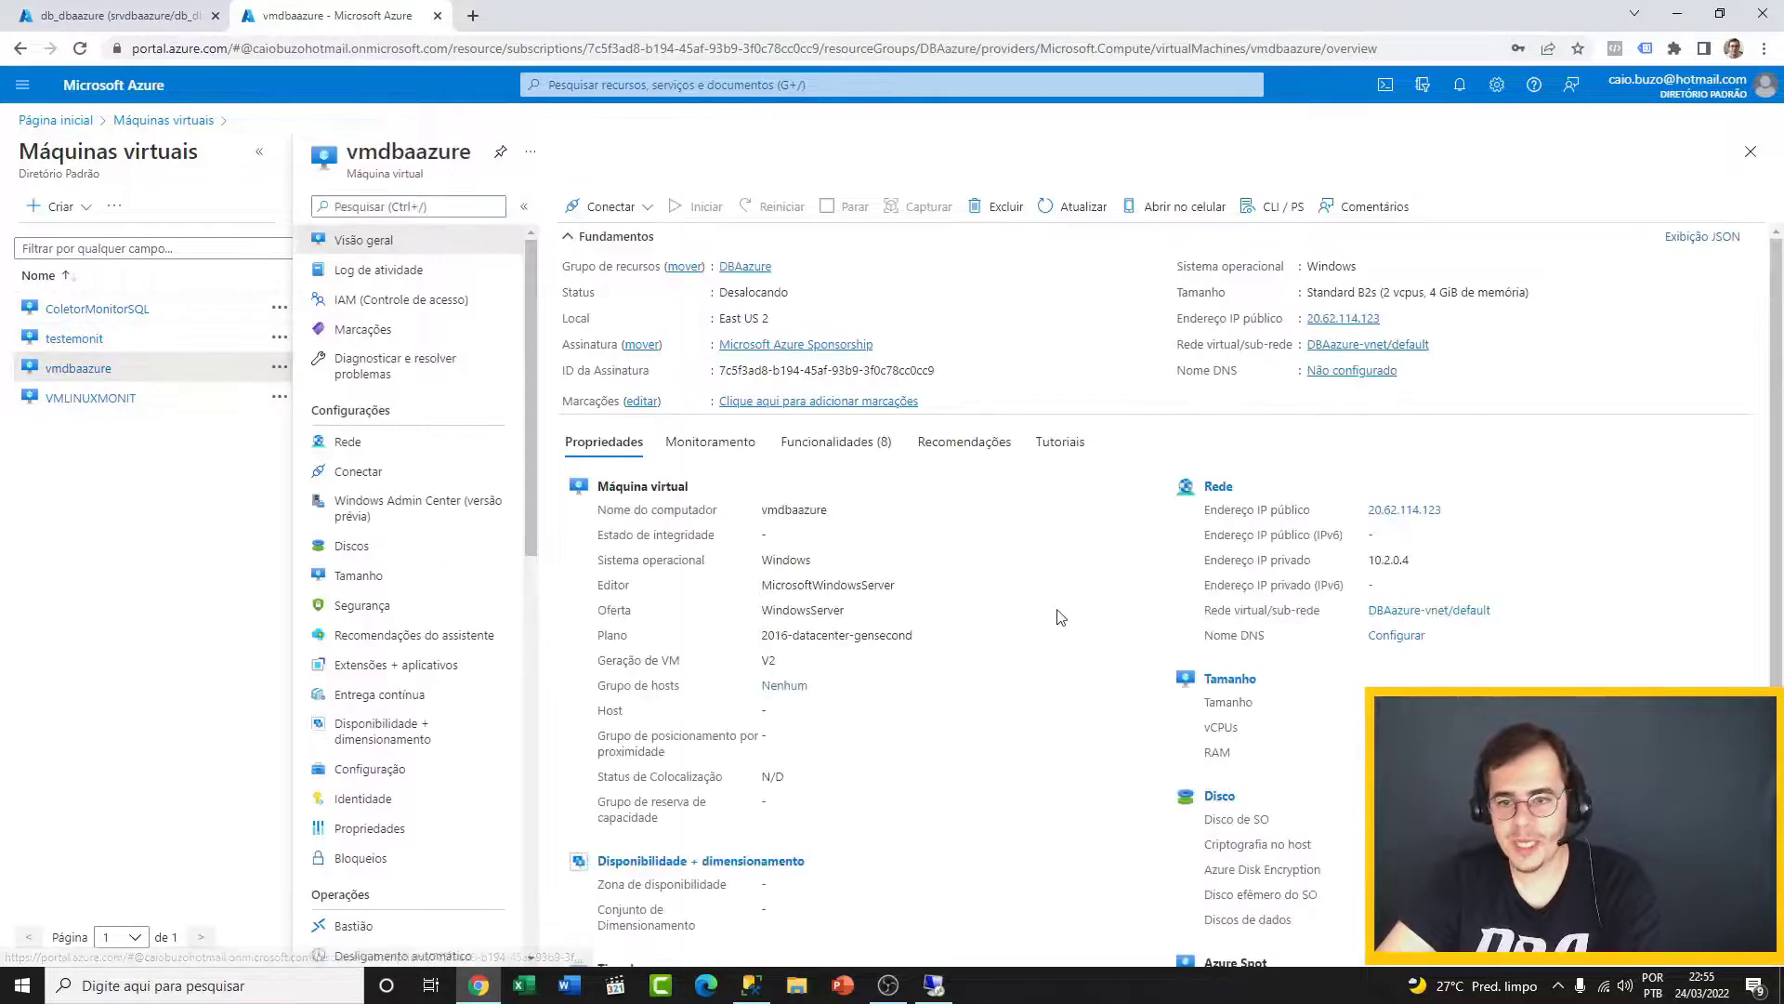